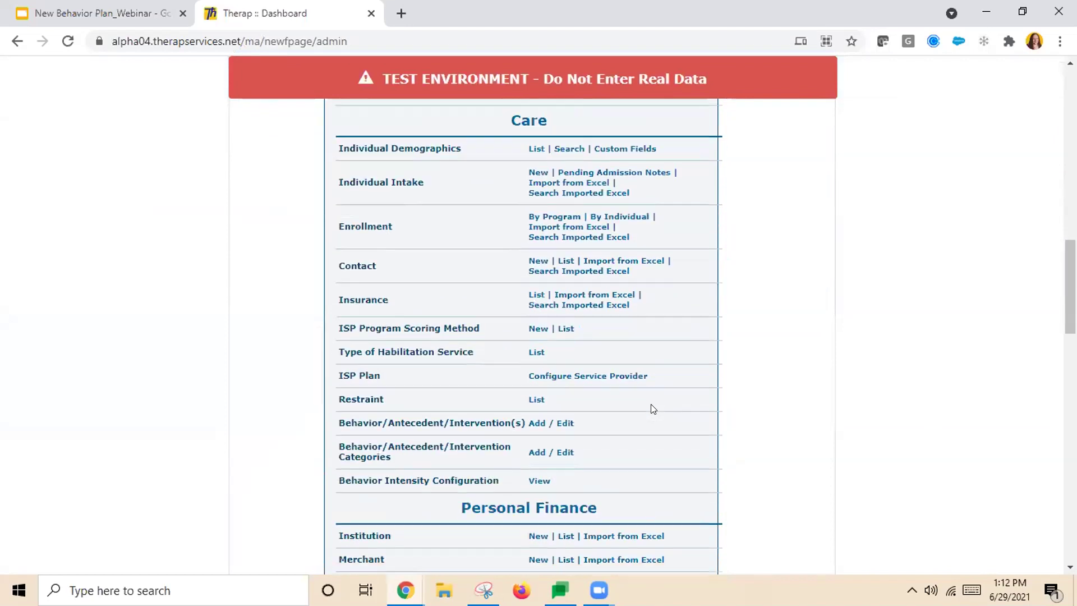
Step: Open the Restraint list from the Care section and look through the restraint categories on its second and third pages
{"action": "left_click_drag", "start_coordinate": [331, 402], "coordinate": [601, 403]}
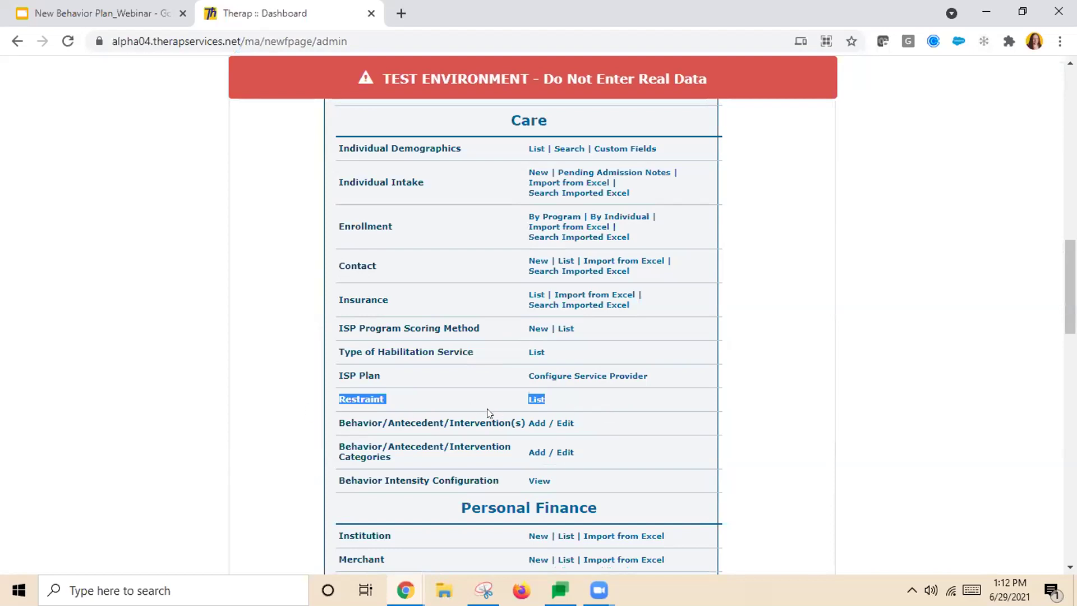
{"action": "left_click", "coordinate": [358, 406]}
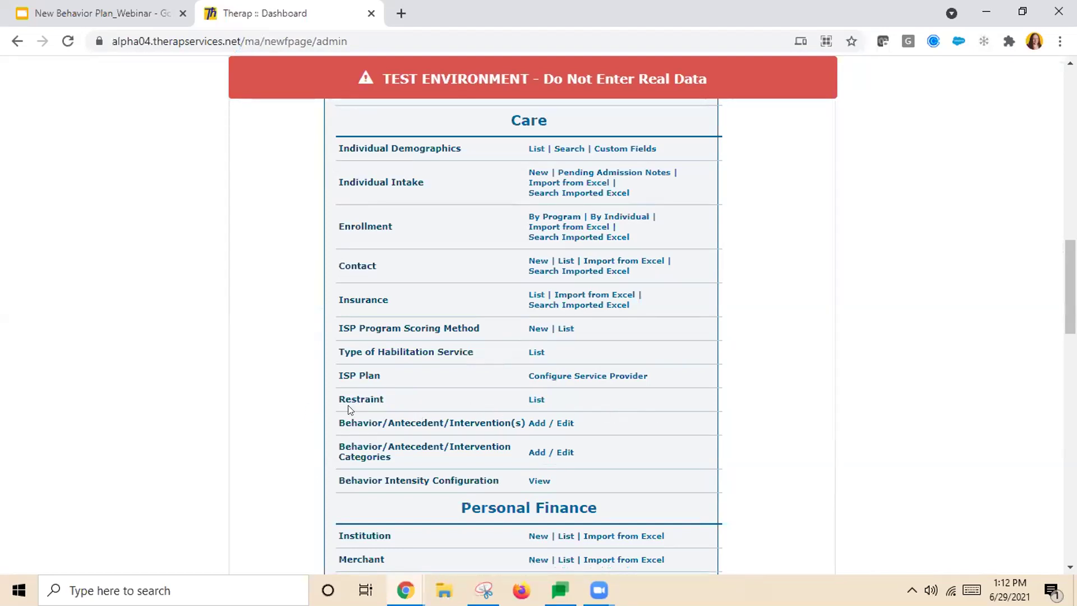
{"action": "left_click", "coordinate": [536, 401]}
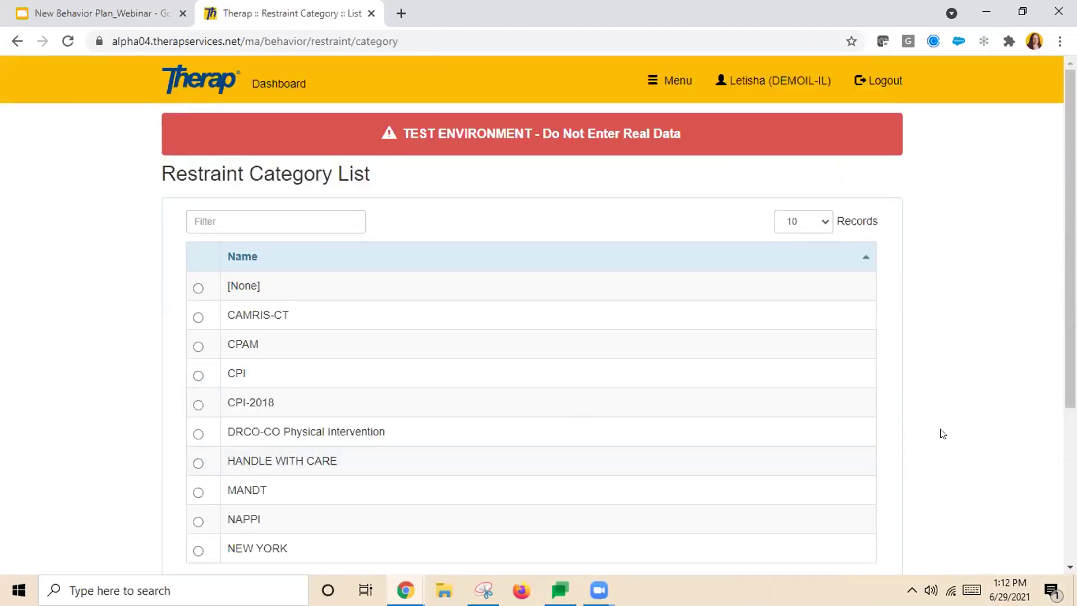
{"action": "scroll", "coordinate": [816, 164], "scroll_direction": "down", "scroll_amount": 3}
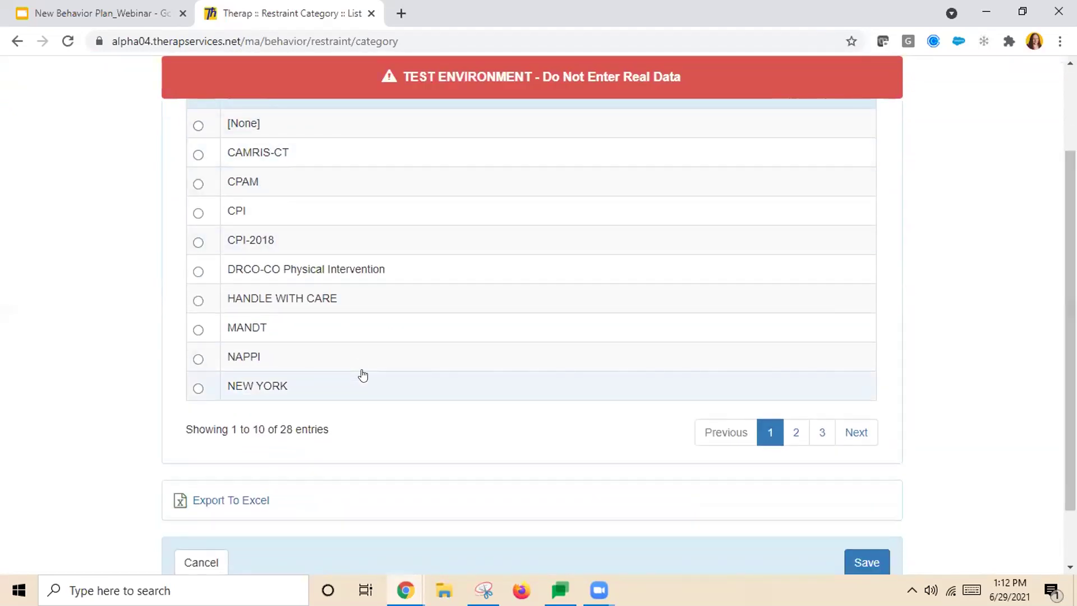
{"action": "left_click", "coordinate": [790, 432]}
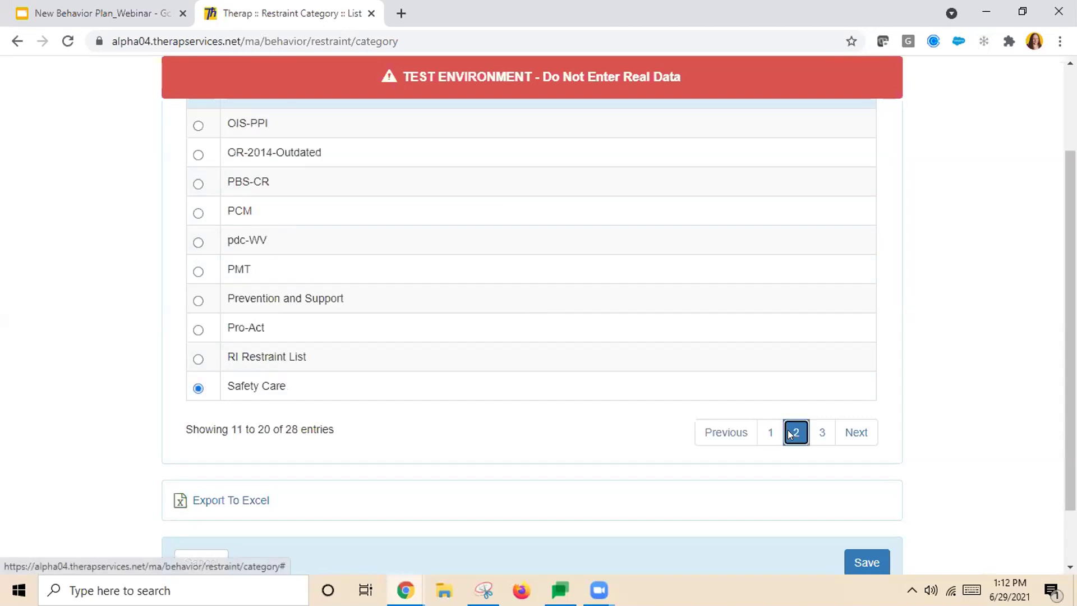
{"action": "left_click", "coordinate": [820, 432]}
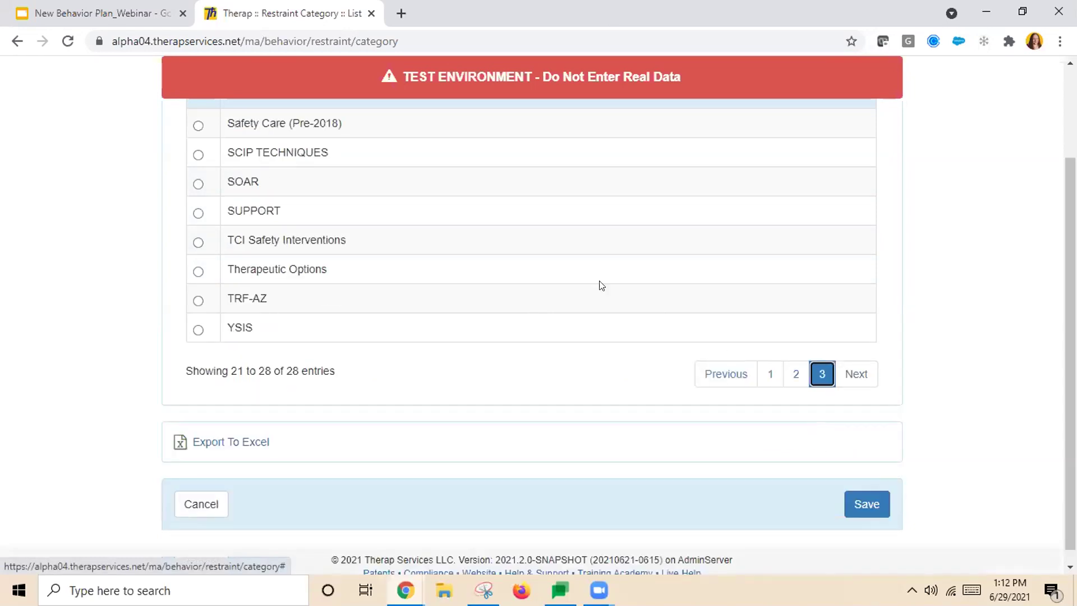
{"action": "left_click", "coordinate": [788, 374]}
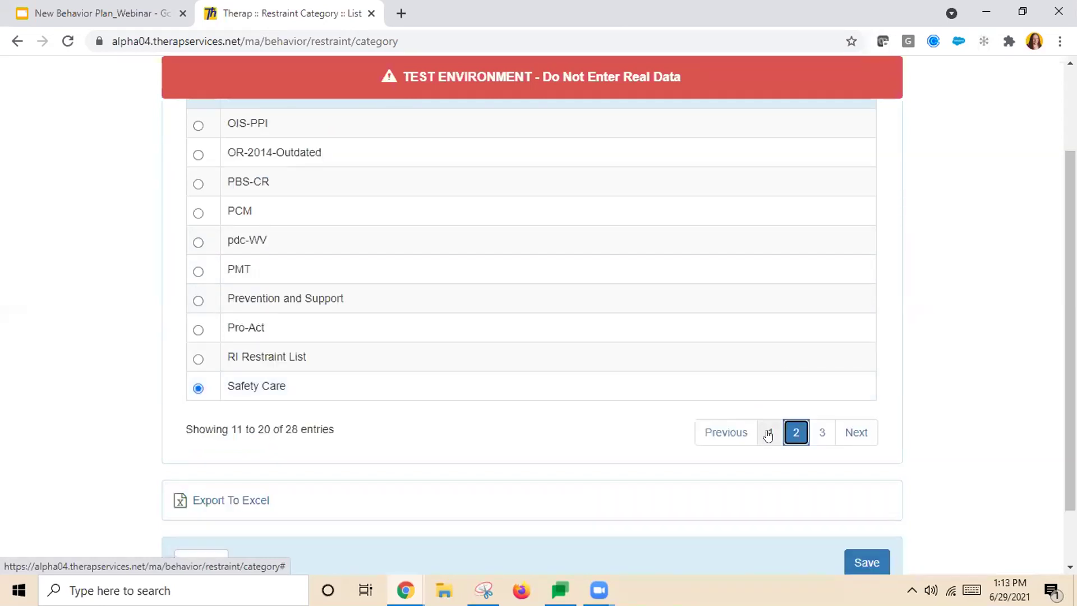
Step: Choose CPI on the first page as the restraint category and save the selection
{"action": "left_click", "coordinate": [770, 432]}
{"action": "scroll", "coordinate": [663, 390], "scroll_direction": "up", "scroll_amount": 1}
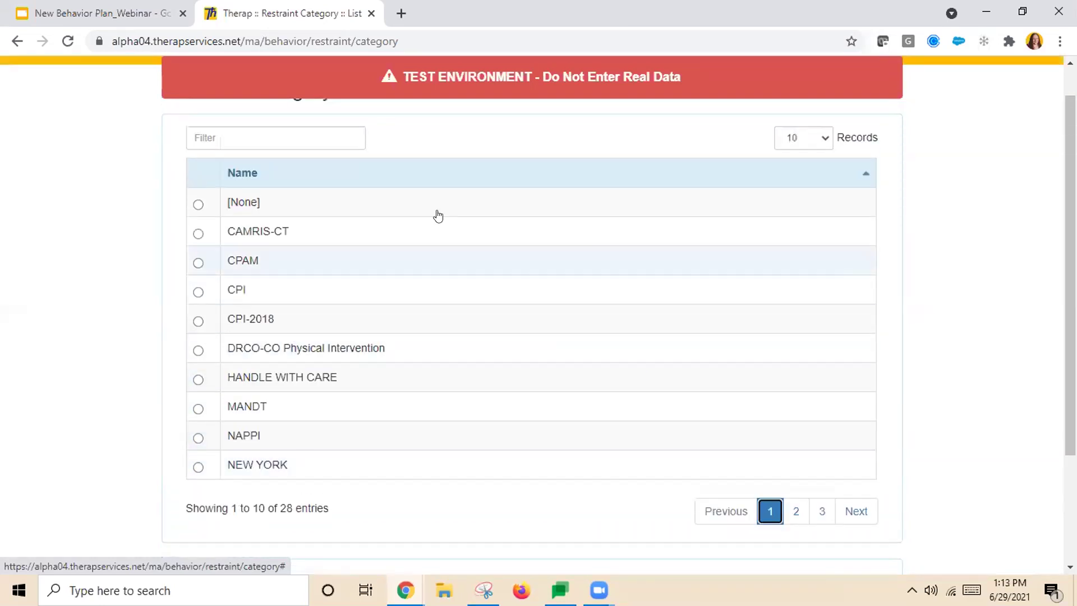
{"action": "left_click", "coordinate": [197, 292]}
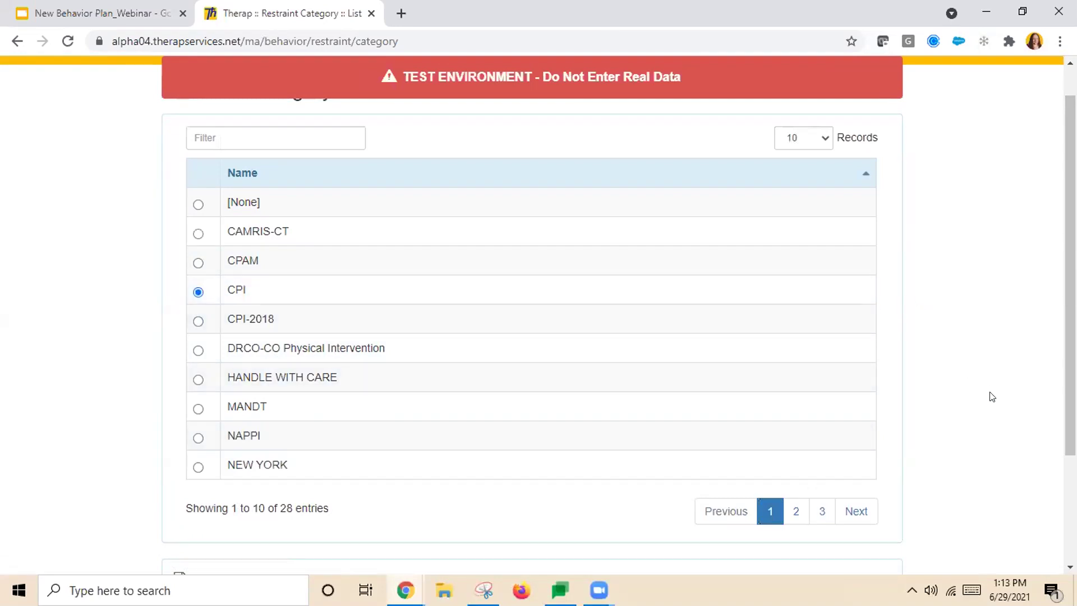
{"action": "scroll", "coordinate": [982, 380], "scroll_direction": "down", "scroll_amount": 2}
{"action": "left_click", "coordinate": [867, 491]}
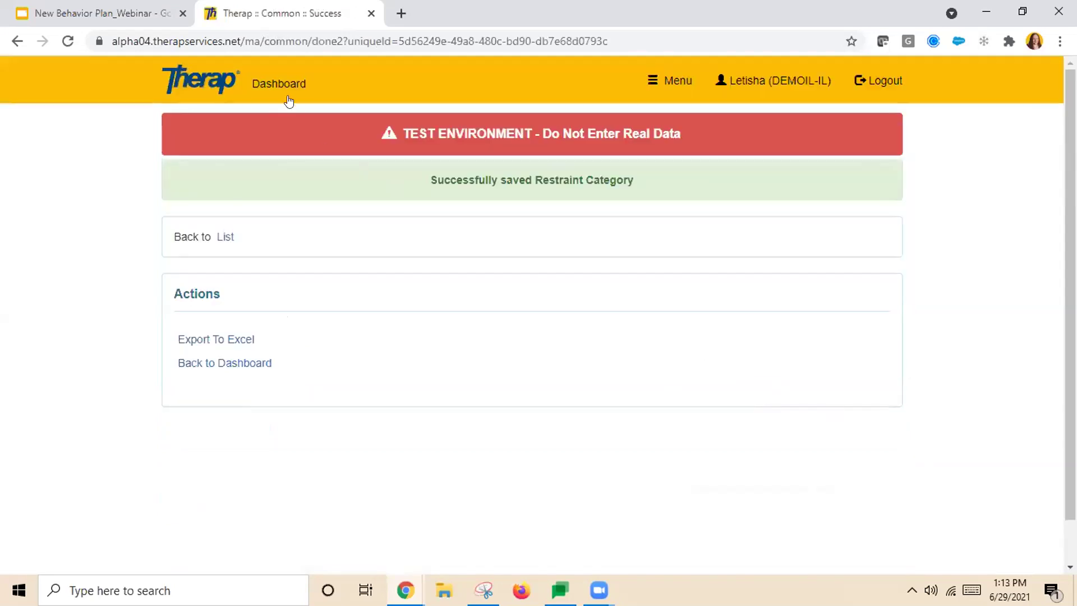
Step: Return to the dashboard, reopen the Restraint list and view the restraints contained in the CPI category
{"action": "left_click", "coordinate": [287, 98]}
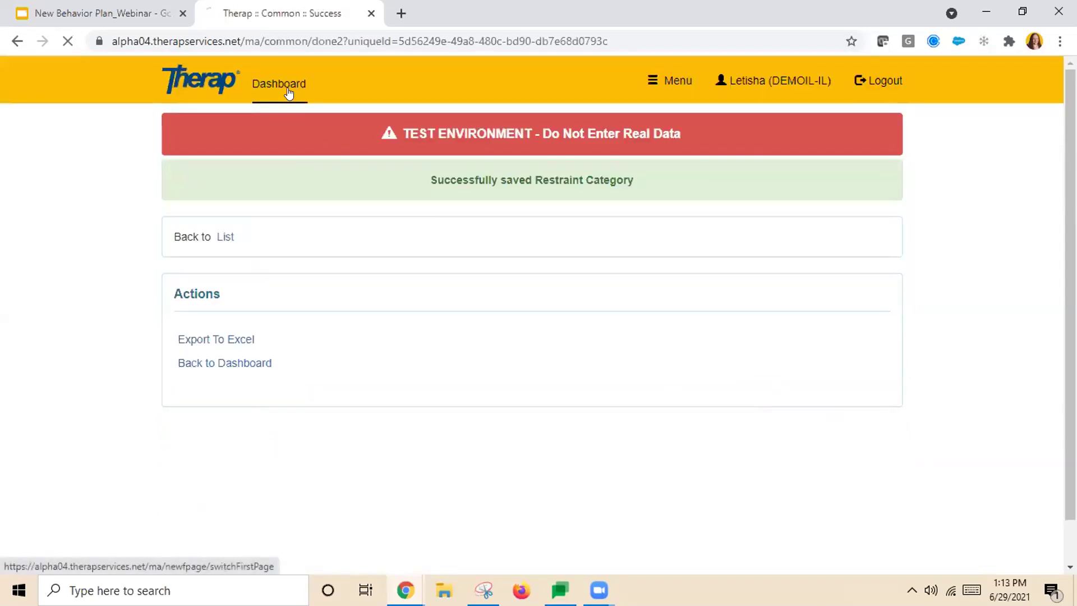
{"action": "scroll", "coordinate": [984, 423], "scroll_direction": "down", "scroll_amount": 20}
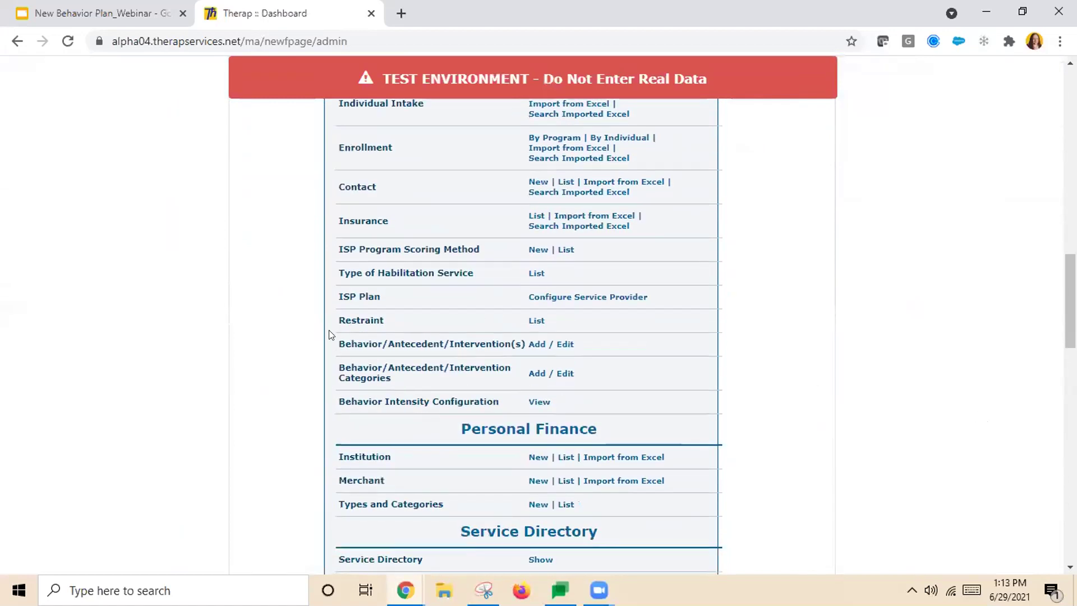
{"action": "left_click_drag", "start_coordinate": [335, 322], "coordinate": [560, 323]}
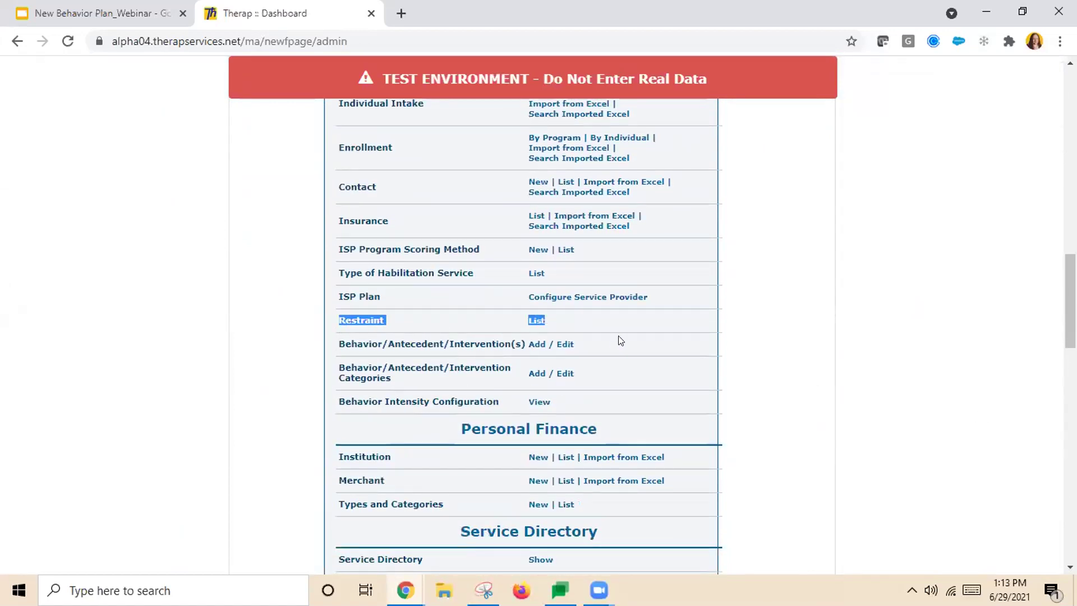
{"action": "left_click", "coordinate": [533, 320]}
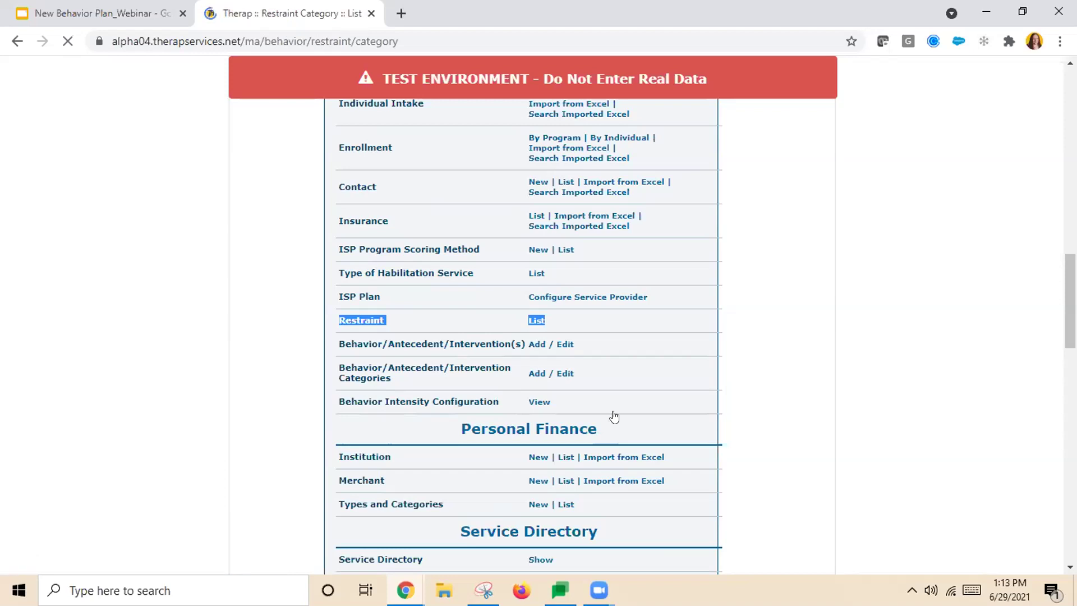
{"action": "left_click", "coordinate": [317, 374]}
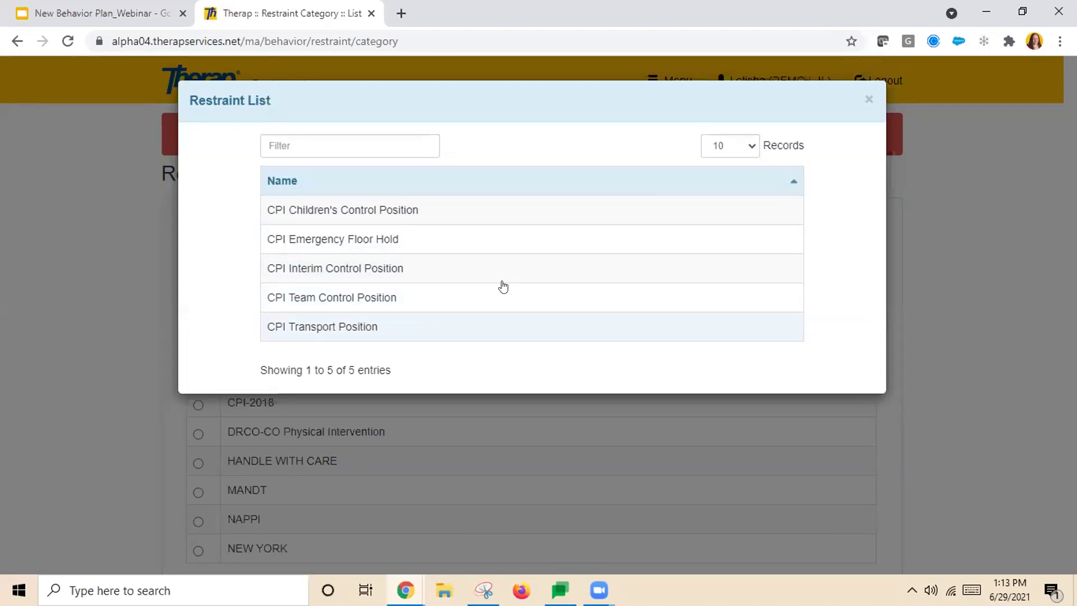
{"action": "left_click", "coordinate": [869, 100]}
Step: View the restraints contained in the HANDLE WITH CARE category and close their list
{"action": "scroll", "coordinate": [197, 186], "scroll_direction": "down", "scroll_amount": 3}
{"action": "left_click", "coordinate": [362, 261]}
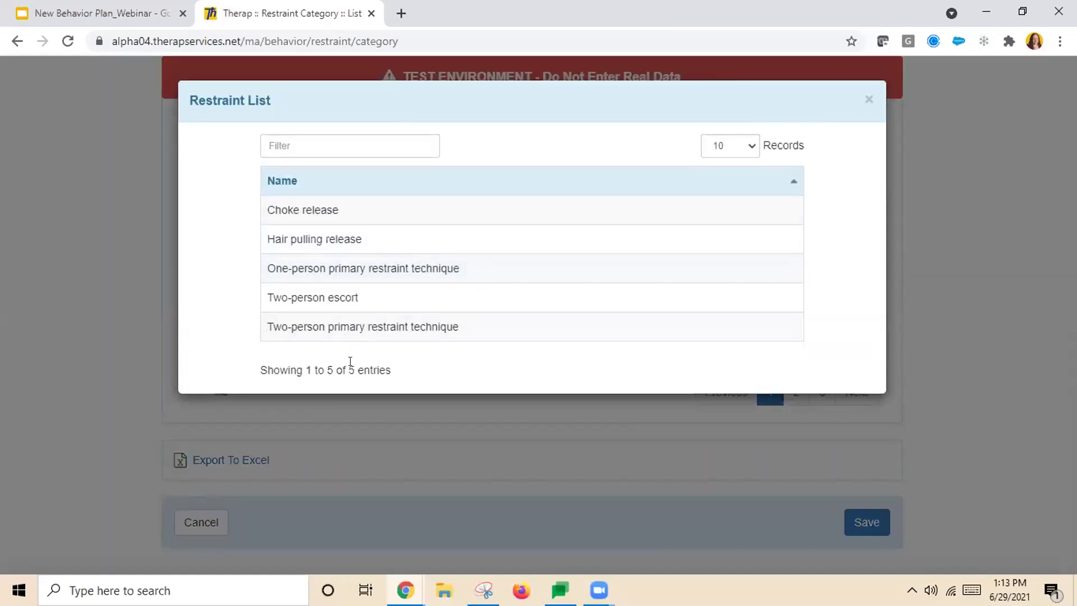
{"action": "left_click", "coordinate": [869, 100]}
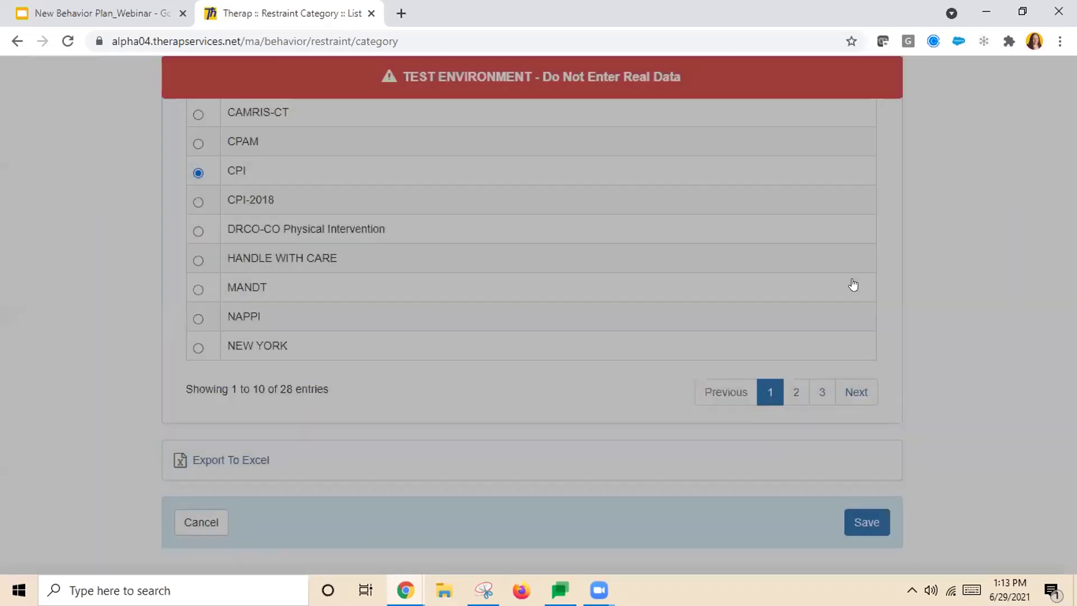
{"action": "scroll", "coordinate": [927, 379], "scroll_direction": "up", "scroll_amount": 4}
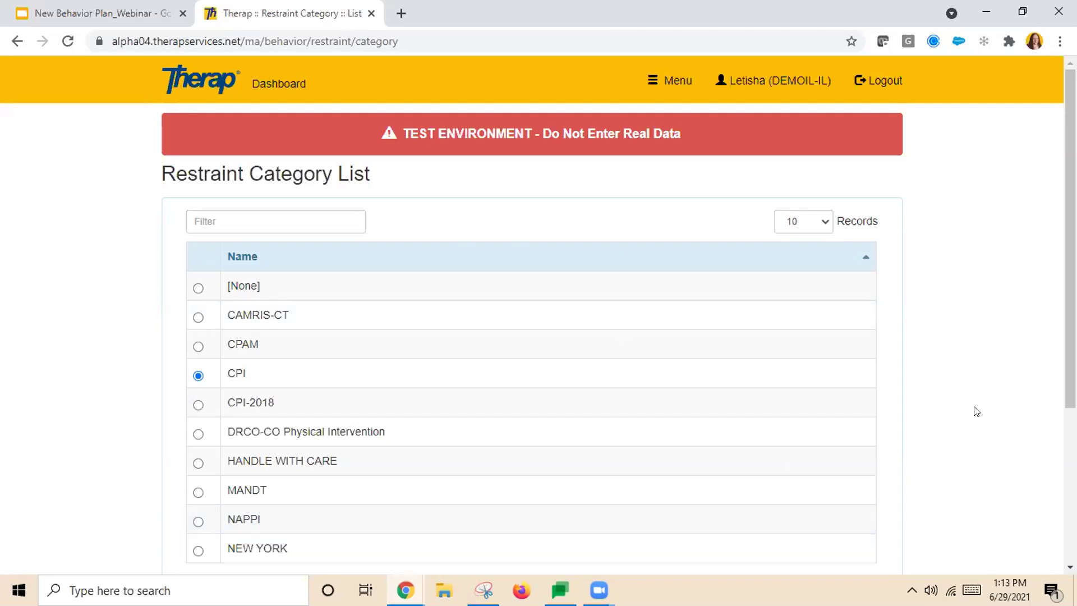
{"action": "scroll", "coordinate": [984, 399], "scroll_direction": "down", "scroll_amount": 3}
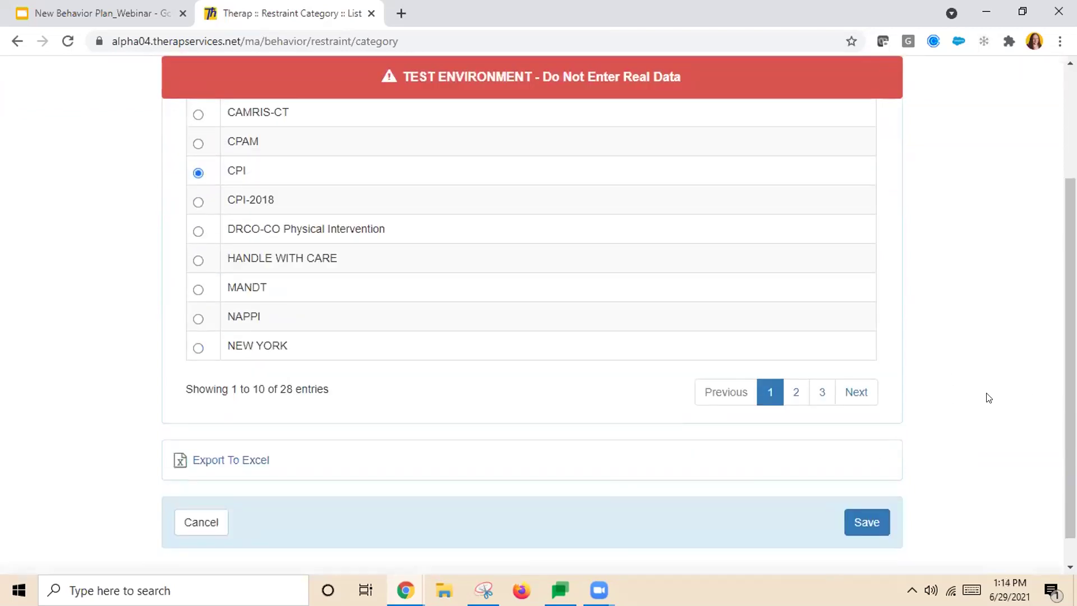
{"action": "scroll", "coordinate": [975, 396], "scroll_direction": "up", "scroll_amount": 3}
Step: Return to the dashboard and open the Behavior/Antecedent/Intervention Categories for adding and editing from the Care section
{"action": "left_click", "coordinate": [281, 79]}
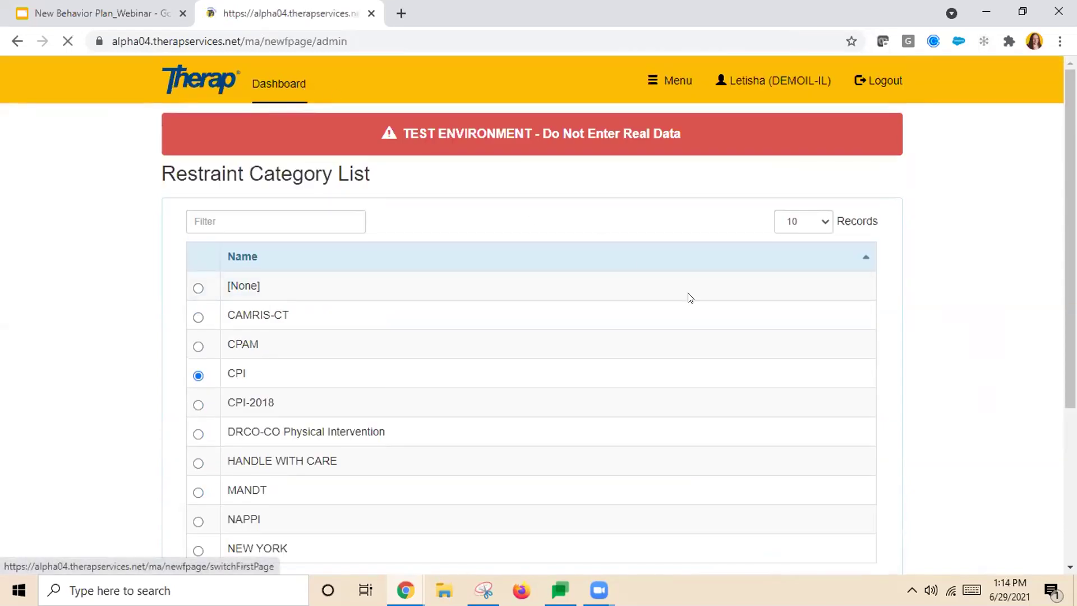
{"action": "scroll", "coordinate": [610, 328], "scroll_direction": "down", "scroll_amount": 9}
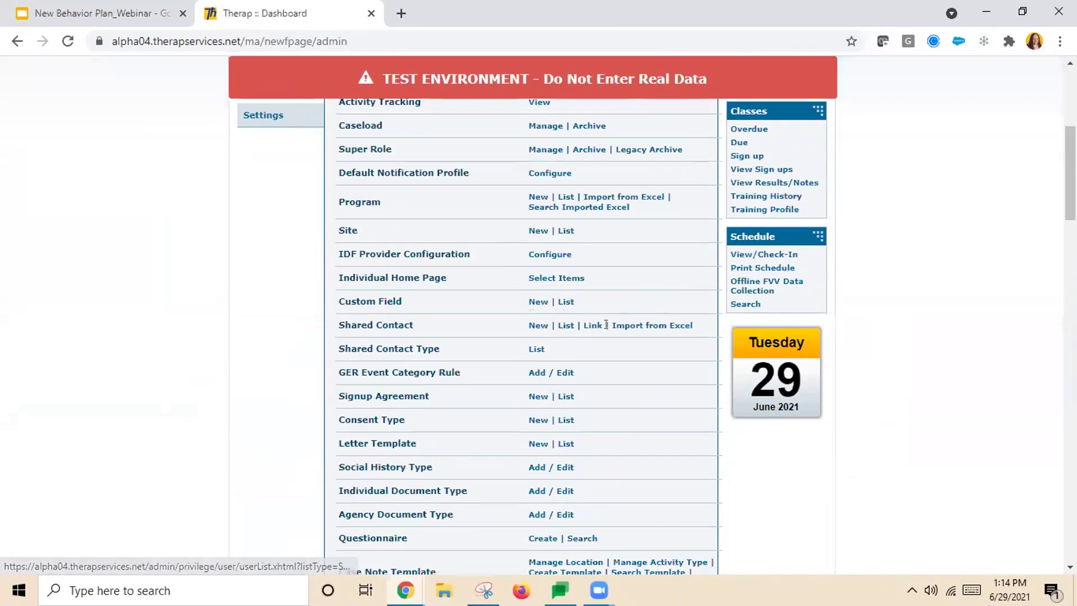
{"action": "scroll", "coordinate": [610, 328], "scroll_direction": "down", "scroll_amount": 4}
{"action": "scroll", "coordinate": [610, 324], "scroll_direction": "down", "scroll_amount": 3}
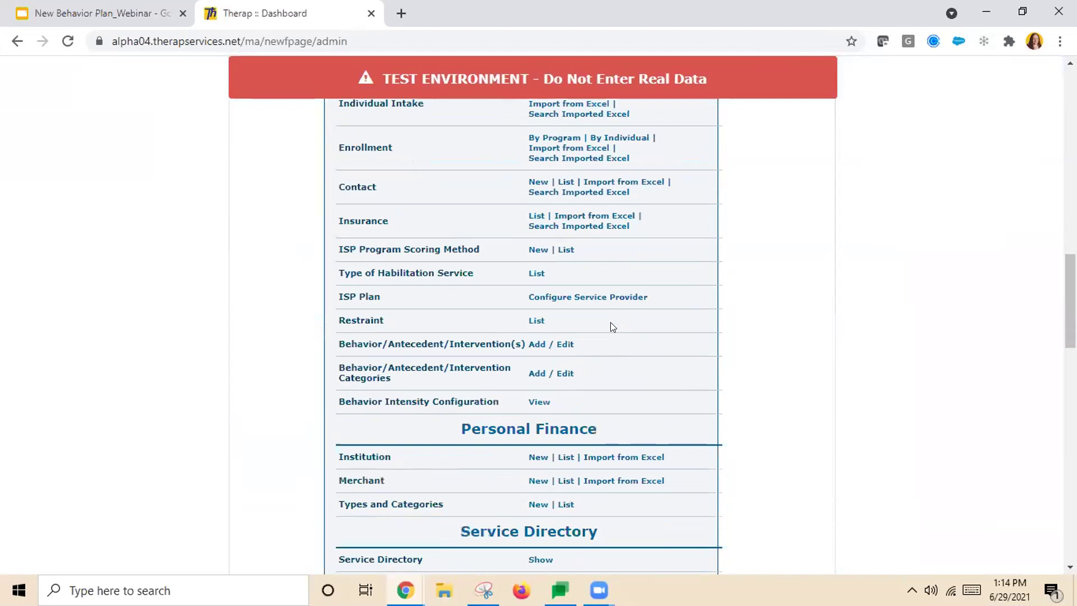
{"action": "left_click_drag", "start_coordinate": [335, 344], "coordinate": [585, 403]}
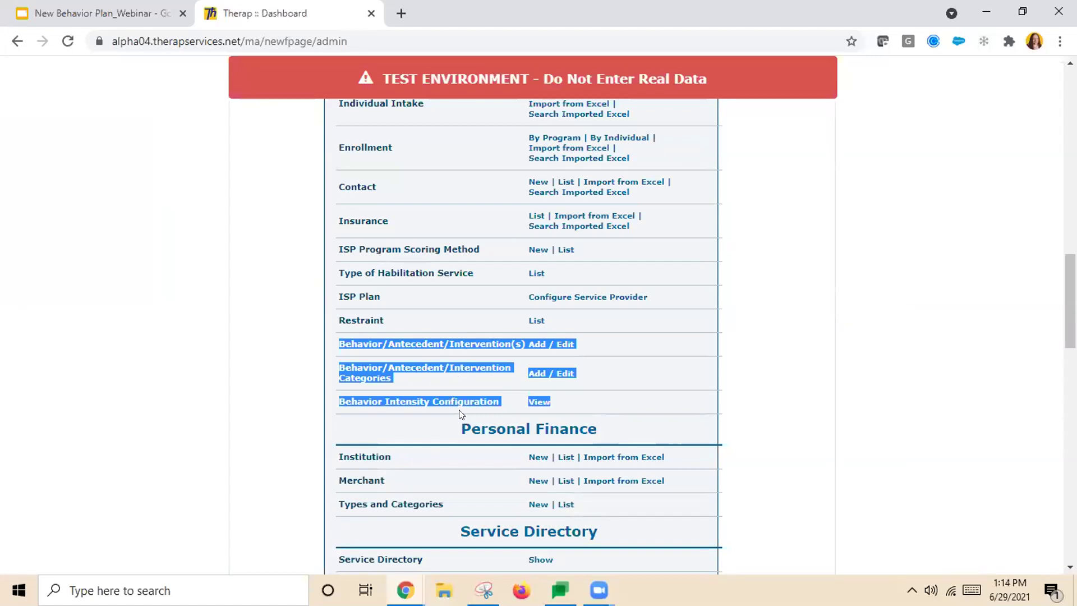
{"action": "left_click", "coordinate": [610, 363]}
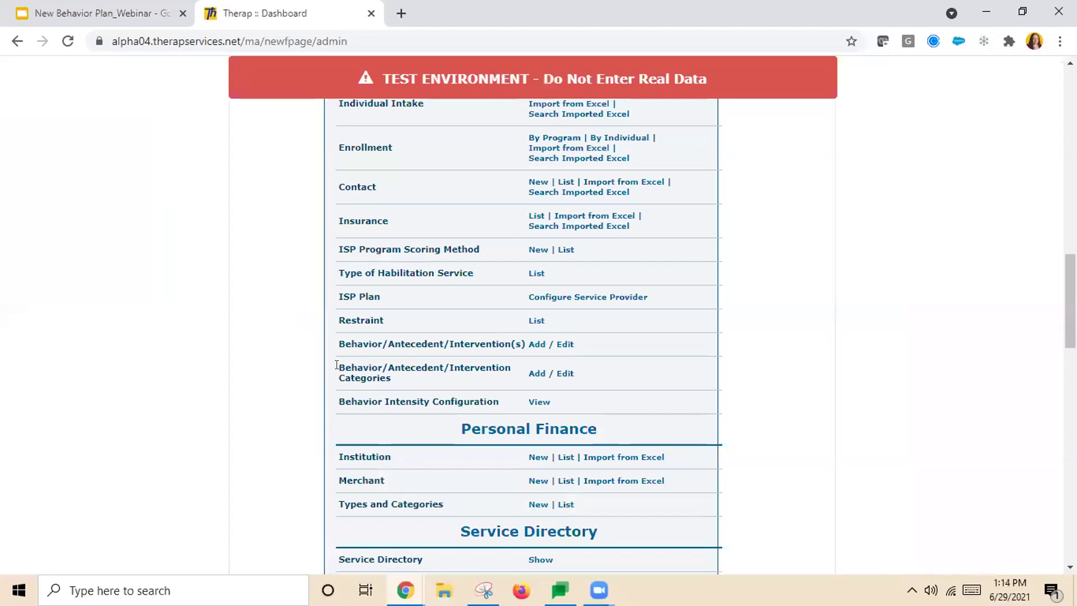
{"action": "left_click_drag", "start_coordinate": [336, 365], "coordinate": [396, 374]}
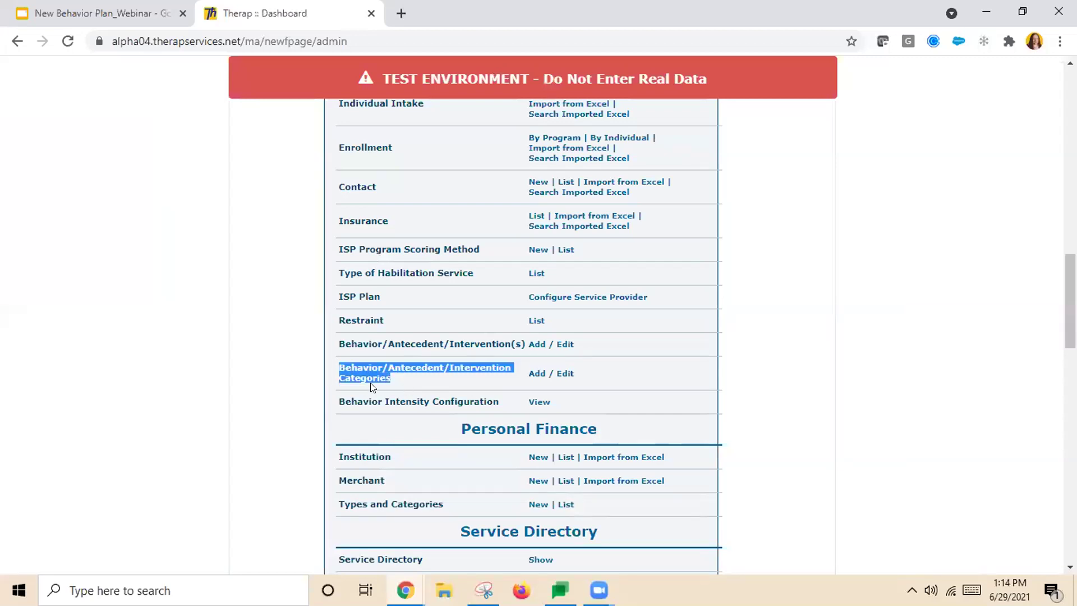
{"action": "left_click_drag", "start_coordinate": [337, 343], "coordinate": [516, 342]}
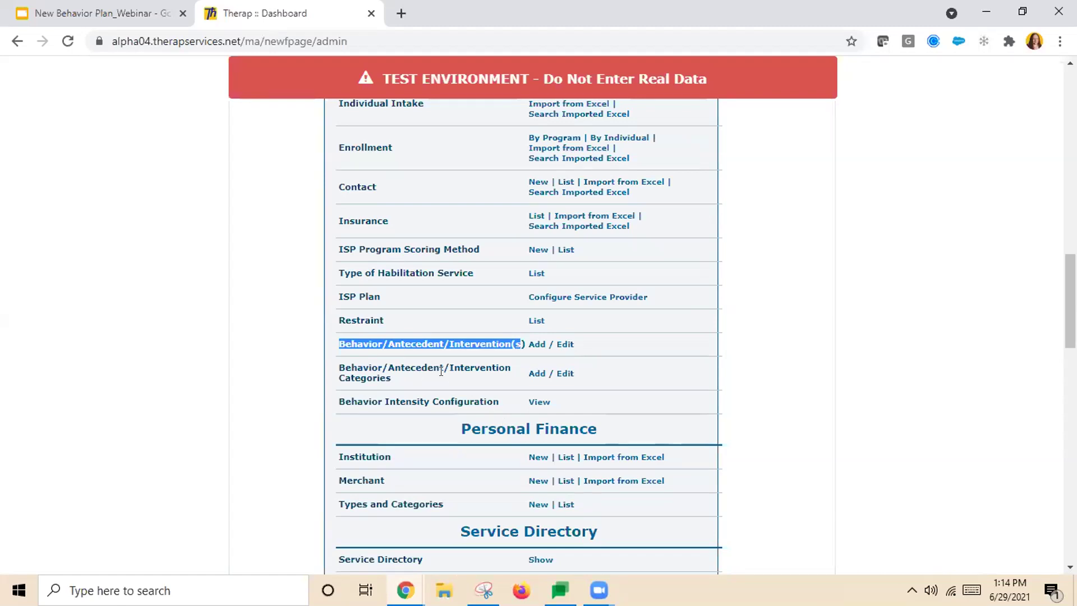
{"action": "left_click", "coordinate": [392, 377]}
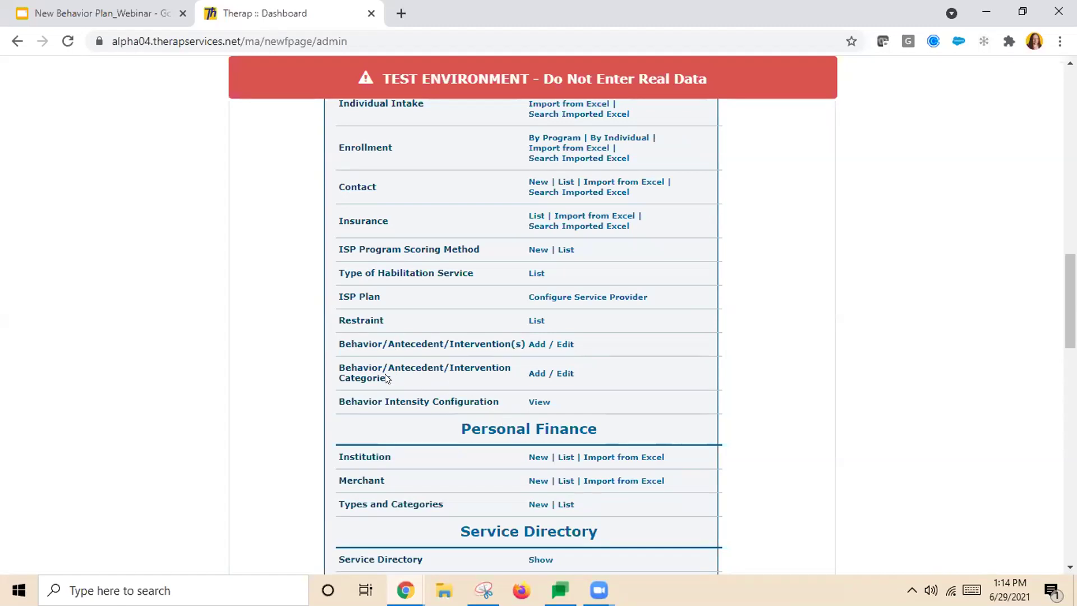
{"action": "left_click", "coordinate": [545, 375]}
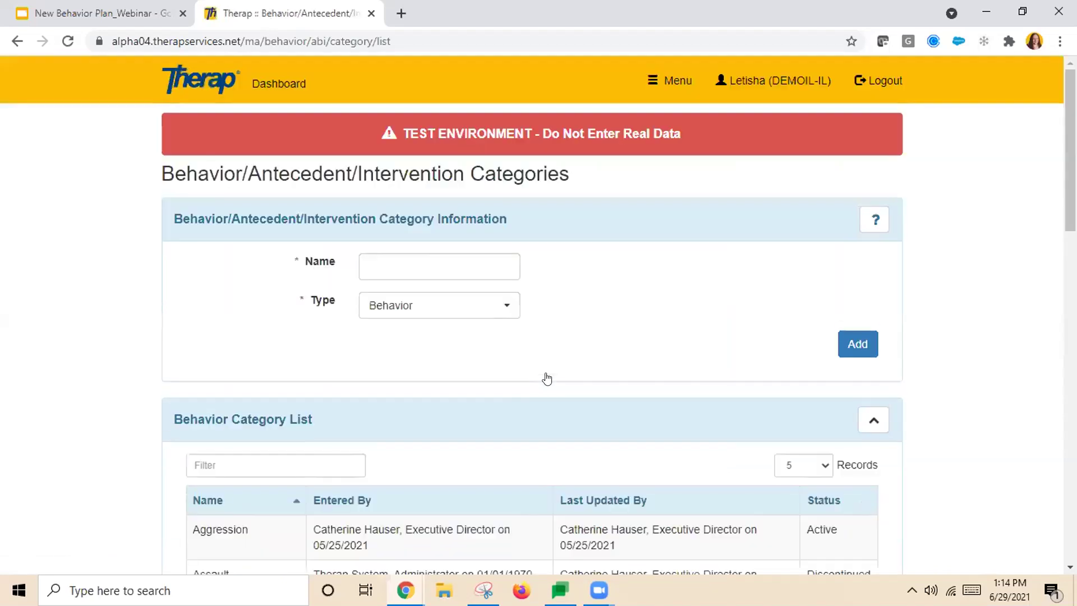
Step: Review the existing behavior and intervention category lists, including the second page of intervention categories
{"action": "left_click_drag", "start_coordinate": [1070, 179], "coordinate": [1070, 259]}
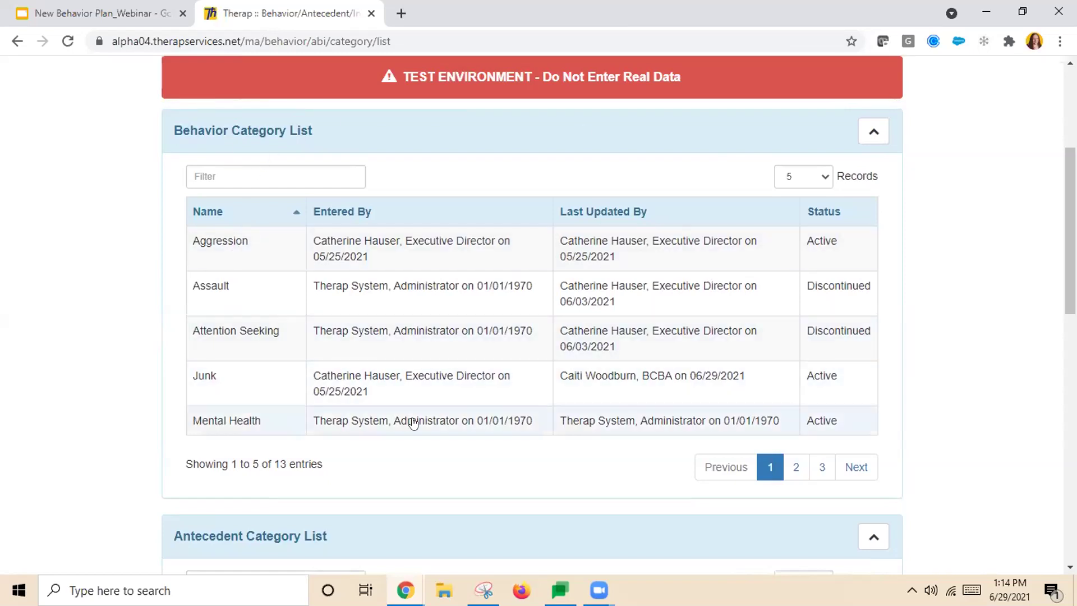
{"action": "left_click_drag", "start_coordinate": [1070, 211], "coordinate": [1070, 410]}
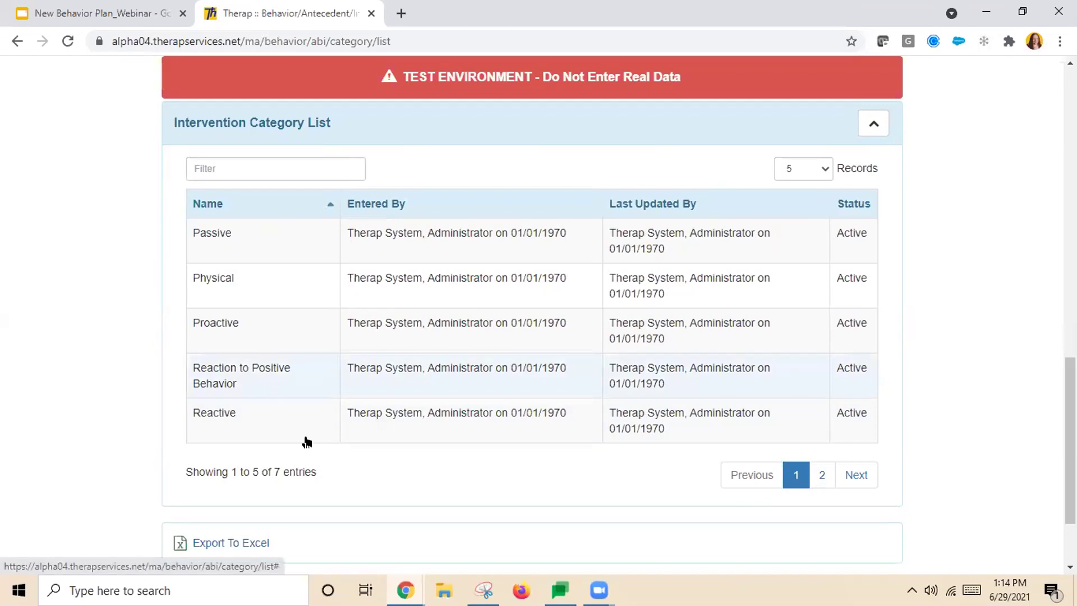
{"action": "left_click", "coordinate": [821, 476]}
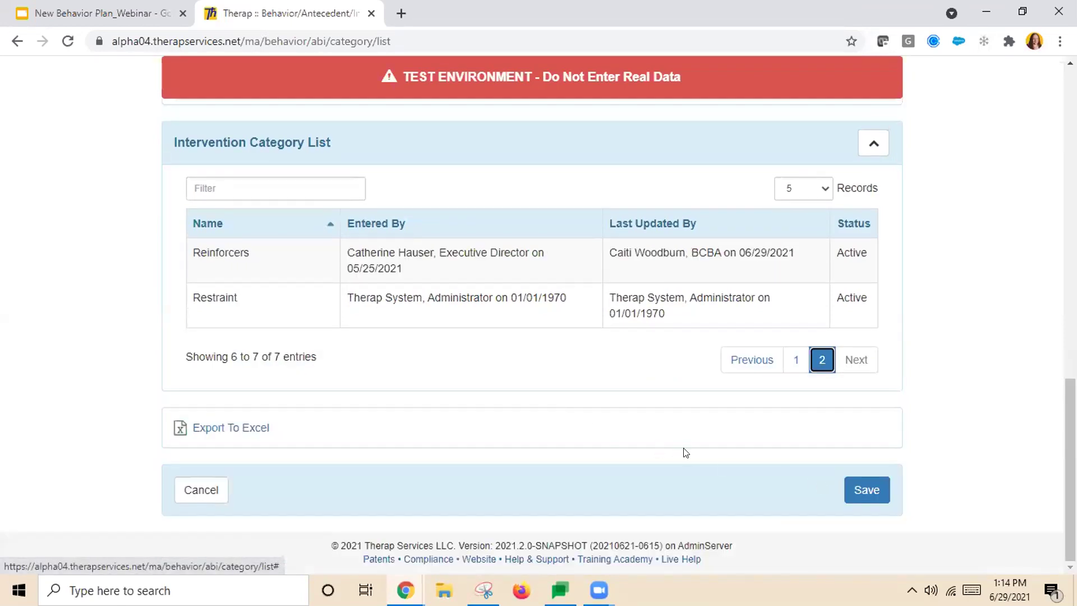
{"action": "left_click", "coordinate": [796, 368]}
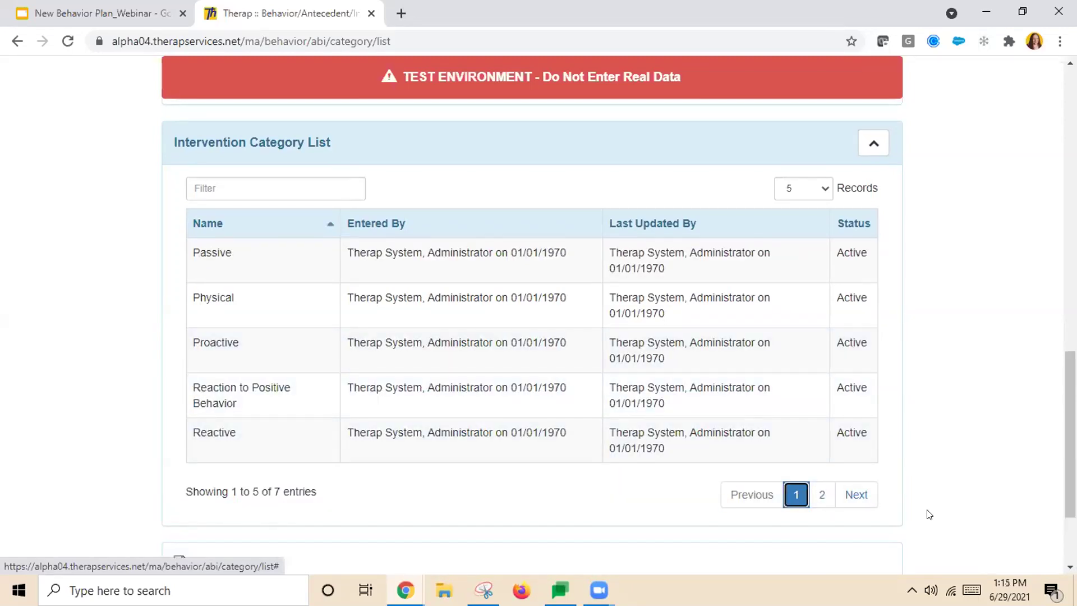
Step: Open the Junk category in the Behavior Category List and discontinue it
{"action": "scroll", "coordinate": [659, 467], "scroll_direction": "up", "scroll_amount": 11}
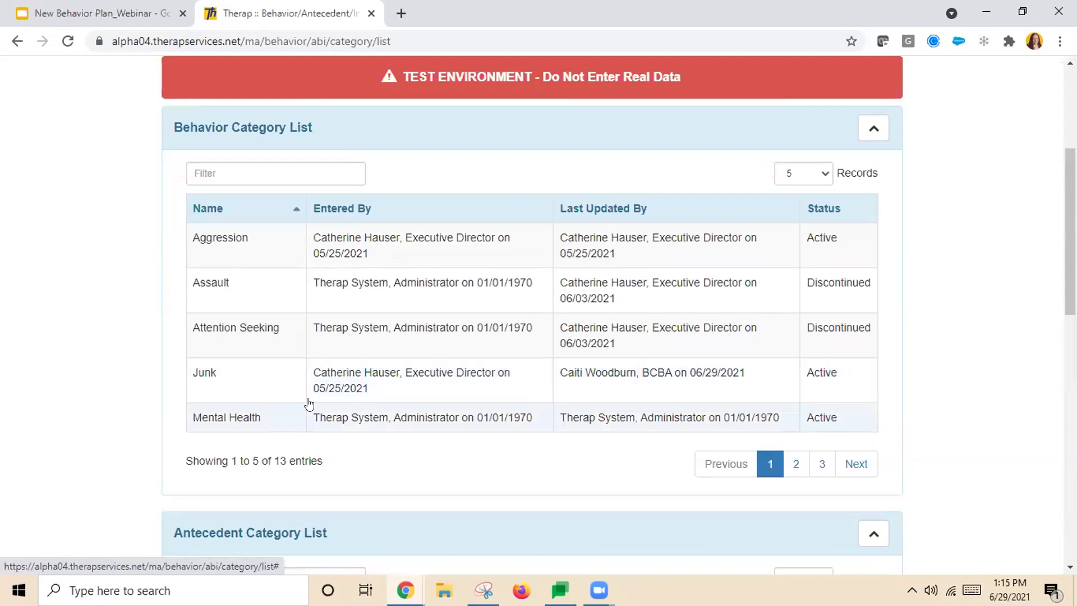
{"action": "left_click", "coordinate": [256, 383]}
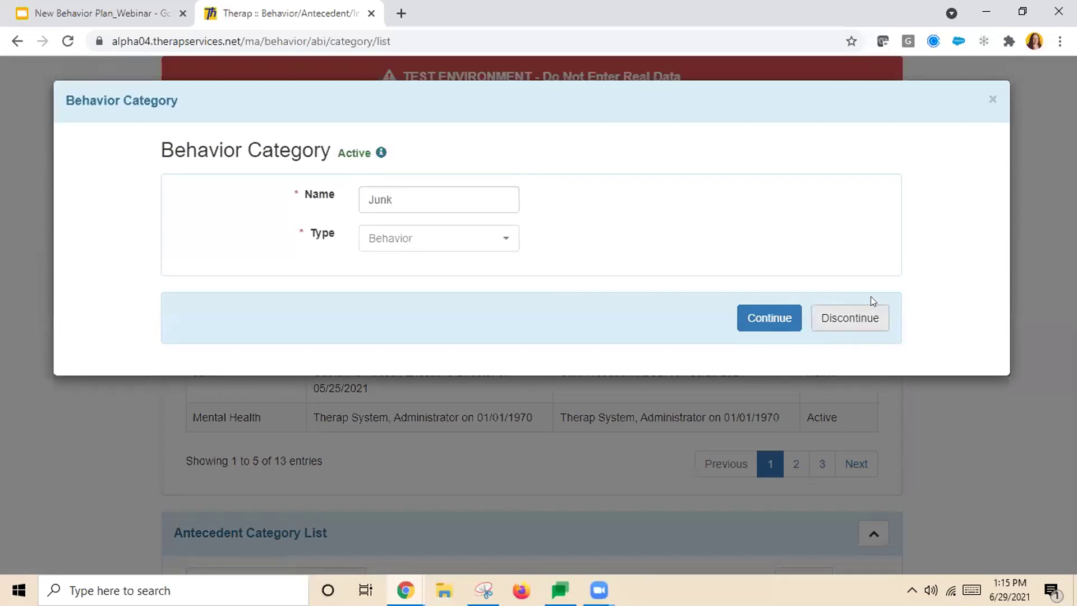
{"action": "left_click", "coordinate": [862, 320]}
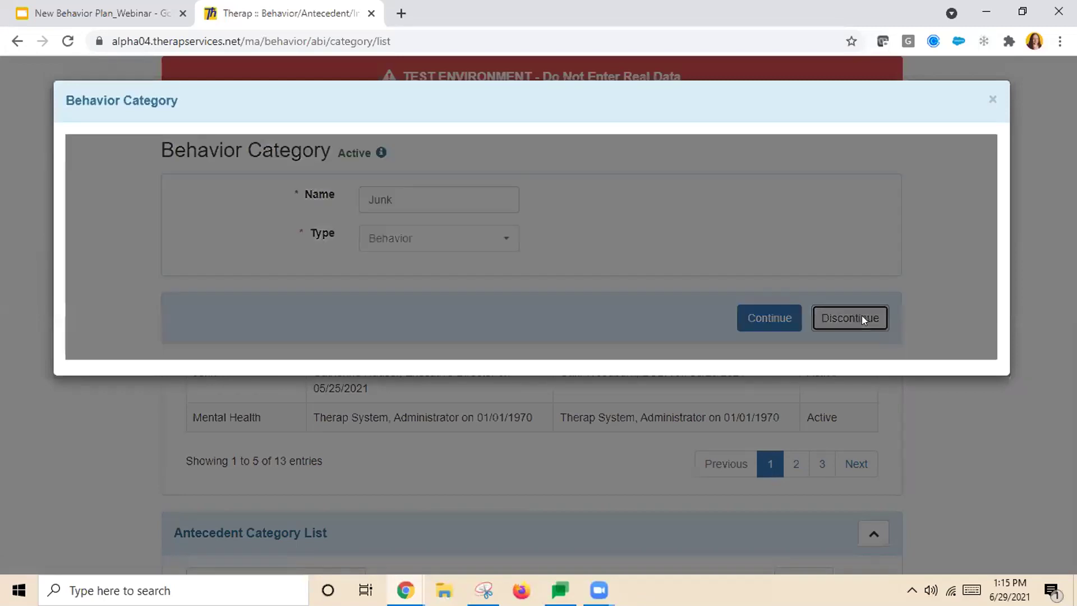
Step: Confirm discontinuing the Junk behavior category and look over the antecedent and intervention category lists
{"action": "left_click", "coordinate": [740, 255]}
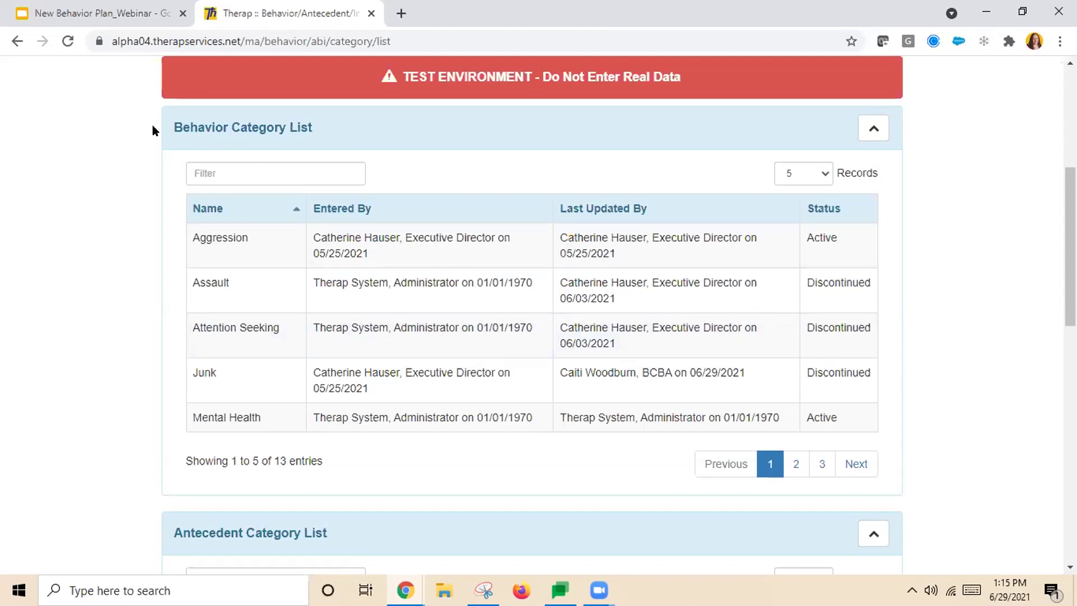
{"action": "scroll", "coordinate": [505, 359], "scroll_direction": "down", "scroll_amount": 7}
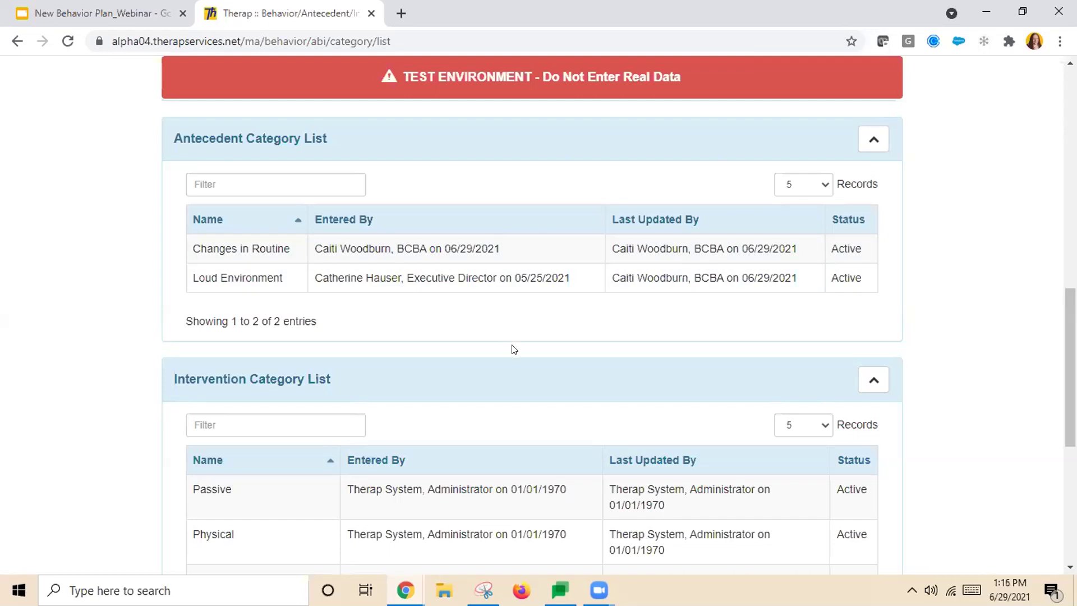
Step: Add a new category named "Requests from Staff" with the type Intervention
{"action": "scroll", "coordinate": [772, 377], "scroll_direction": "up", "scroll_amount": 12}
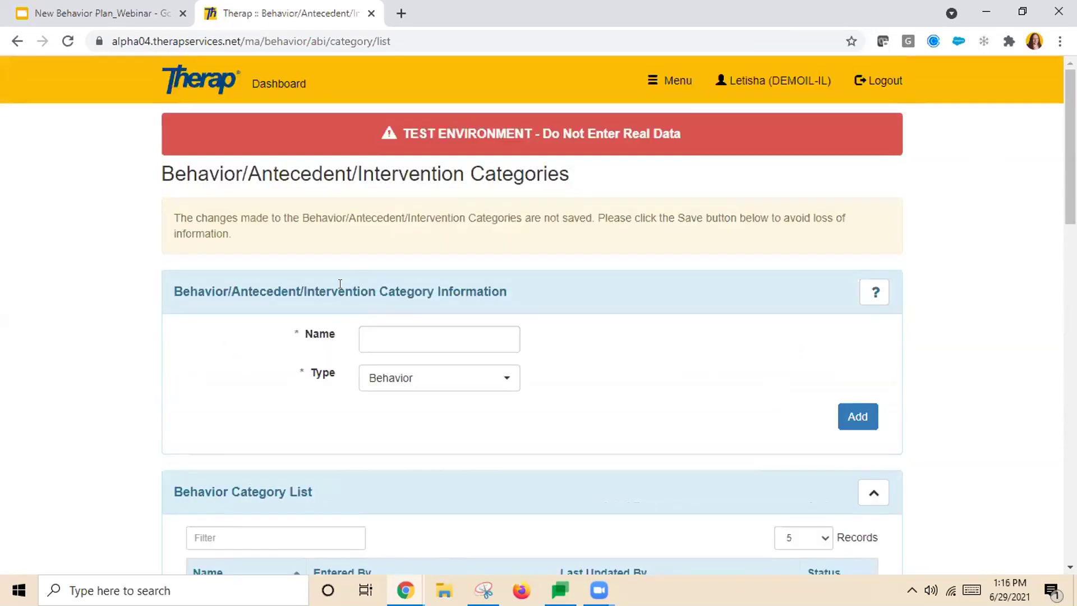
{"action": "left_click", "coordinate": [411, 334]}
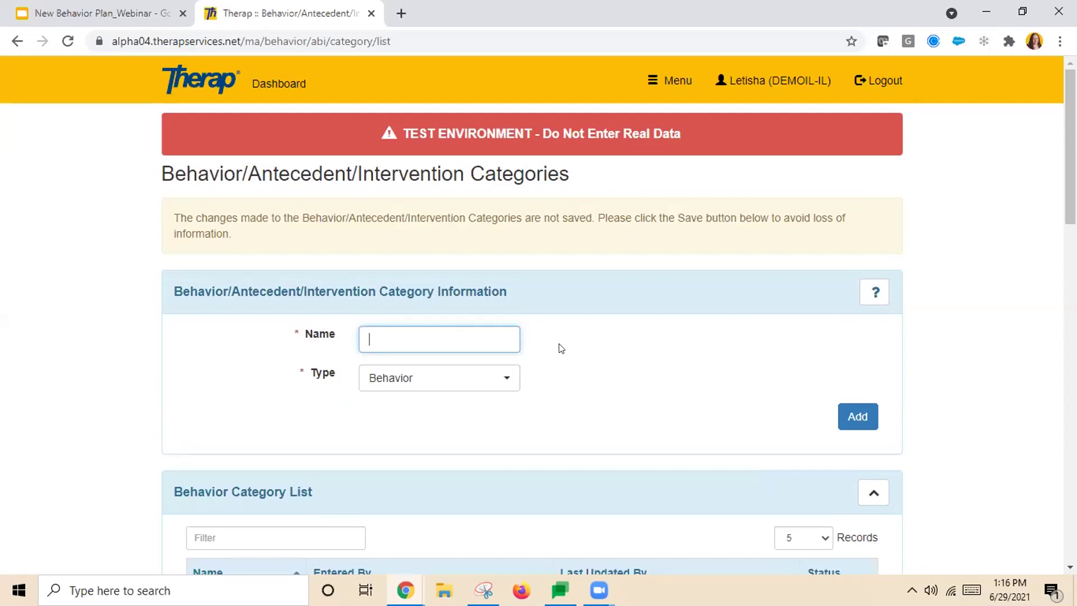
{"action": "left_click", "coordinate": [480, 377]}
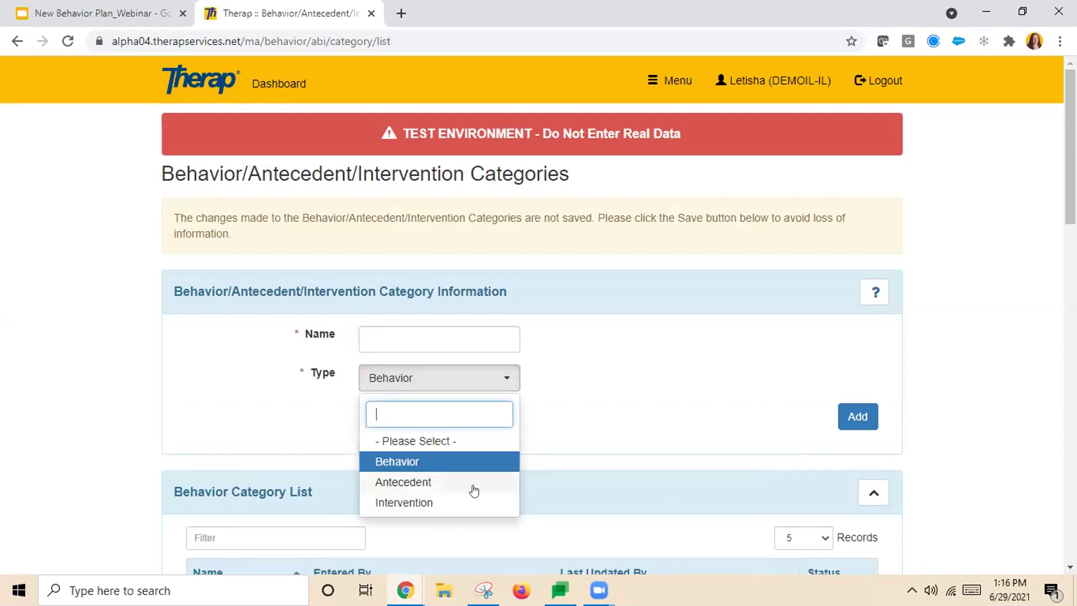
{"action": "left_click", "coordinate": [435, 502]}
{"action": "left_click", "coordinate": [428, 339]}
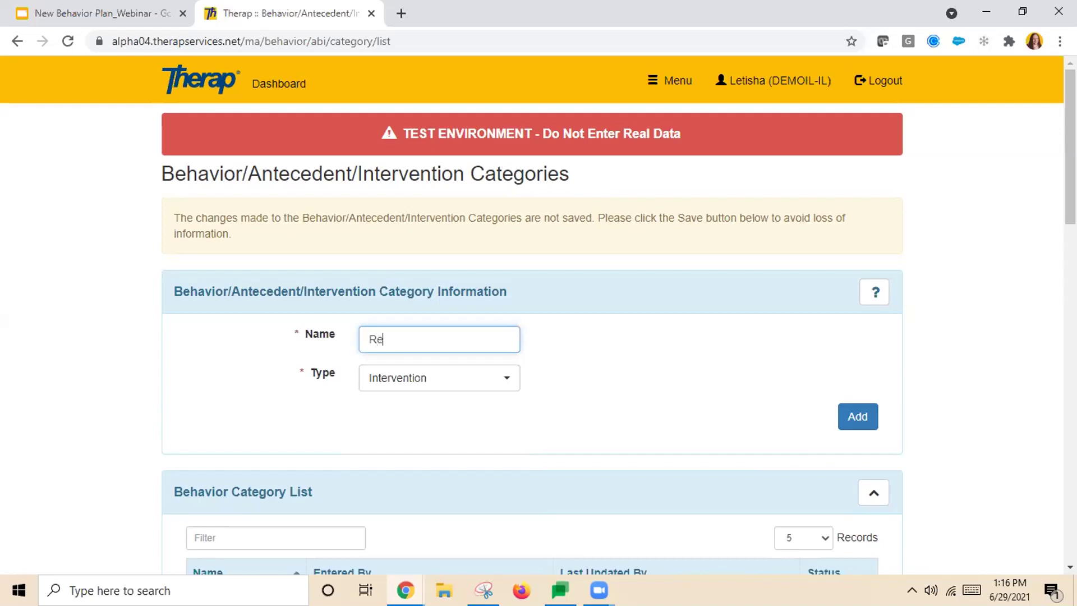
{"action": "type", "text": "Requests from Staff"}
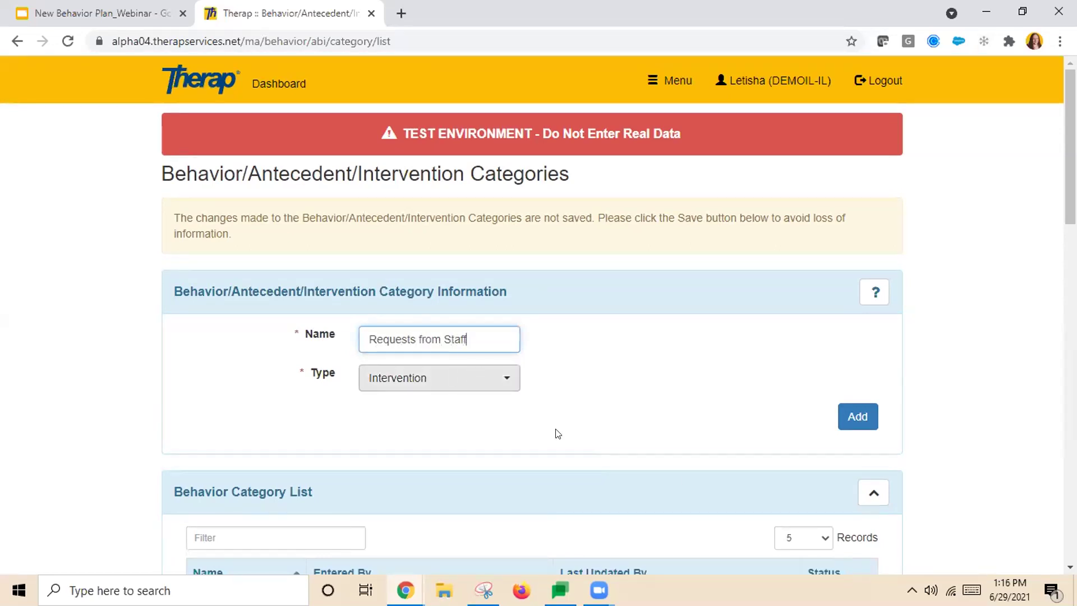
{"action": "left_click", "coordinate": [857, 418]}
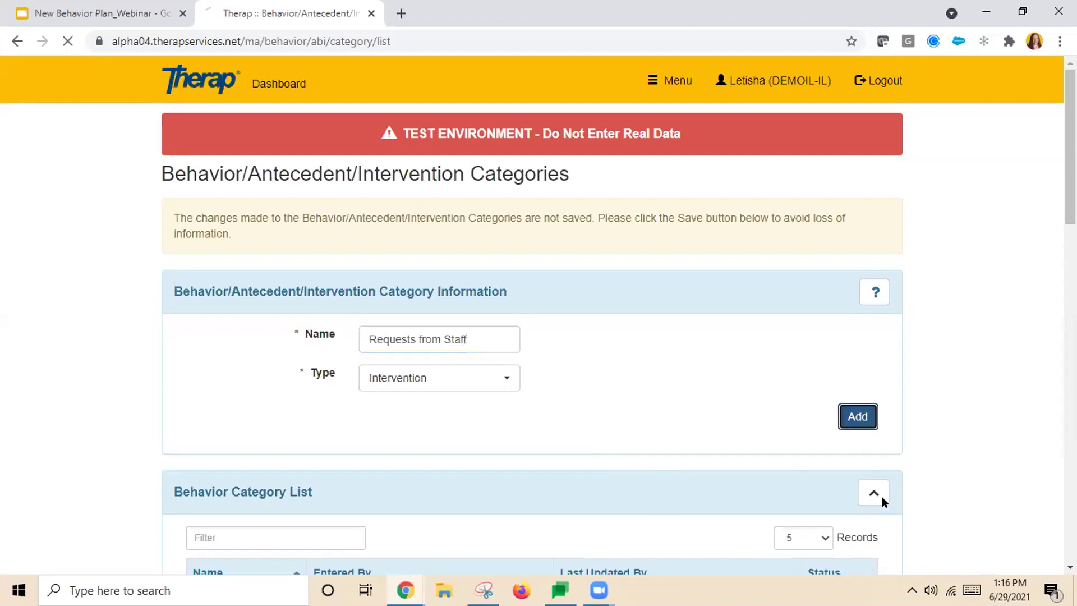
Step: Save the changes made to the Behavior/Antecedent/Intervention Categories
{"action": "left_click", "coordinate": [425, 328]}
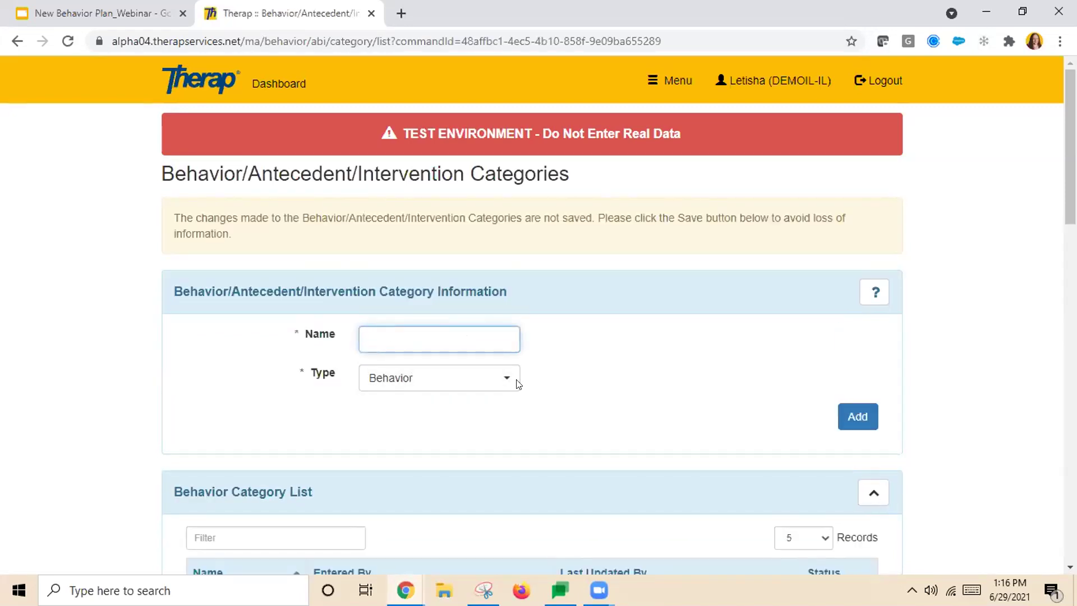
{"action": "scroll", "coordinate": [913, 370], "scroll_direction": "down", "scroll_amount": 15}
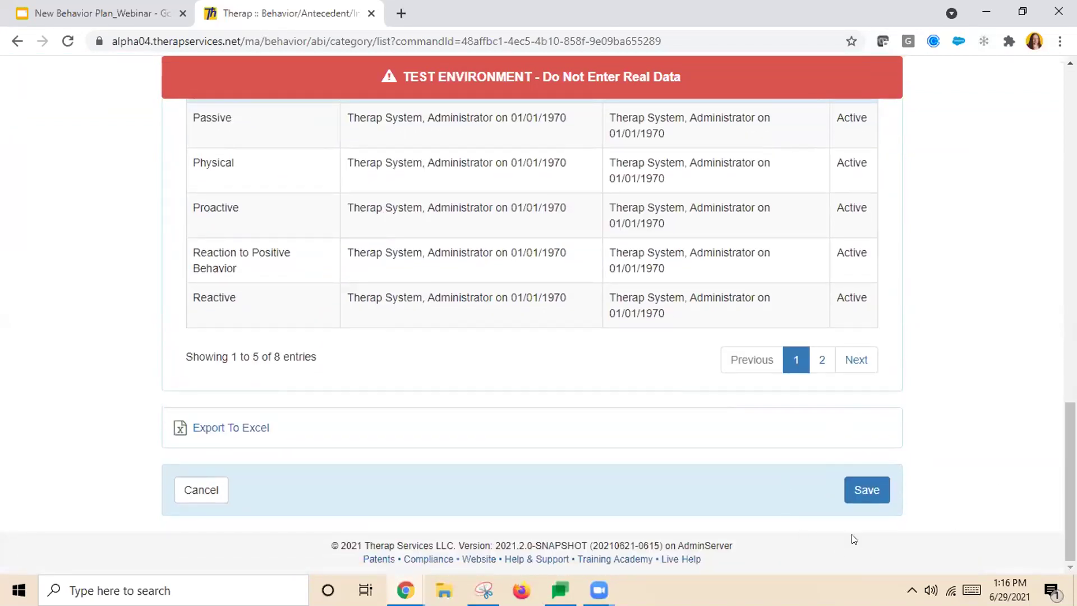
{"action": "left_click", "coordinate": [863, 497]}
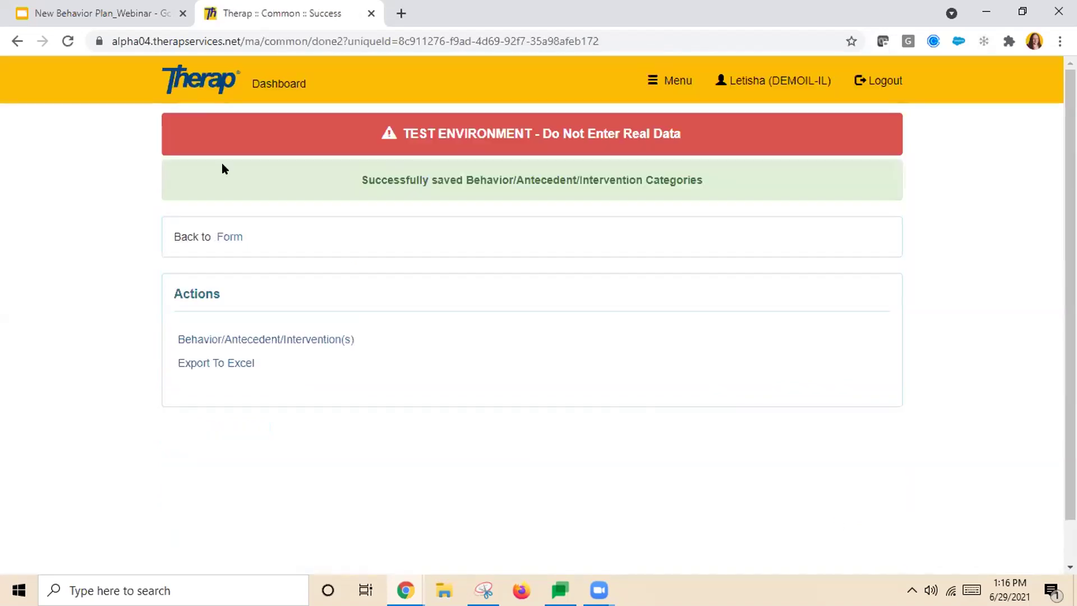
Step: Return to the dashboard and open Behavior/Antecedent/Intervention(s) for adding and editing from the Care section
{"action": "left_click", "coordinate": [277, 84]}
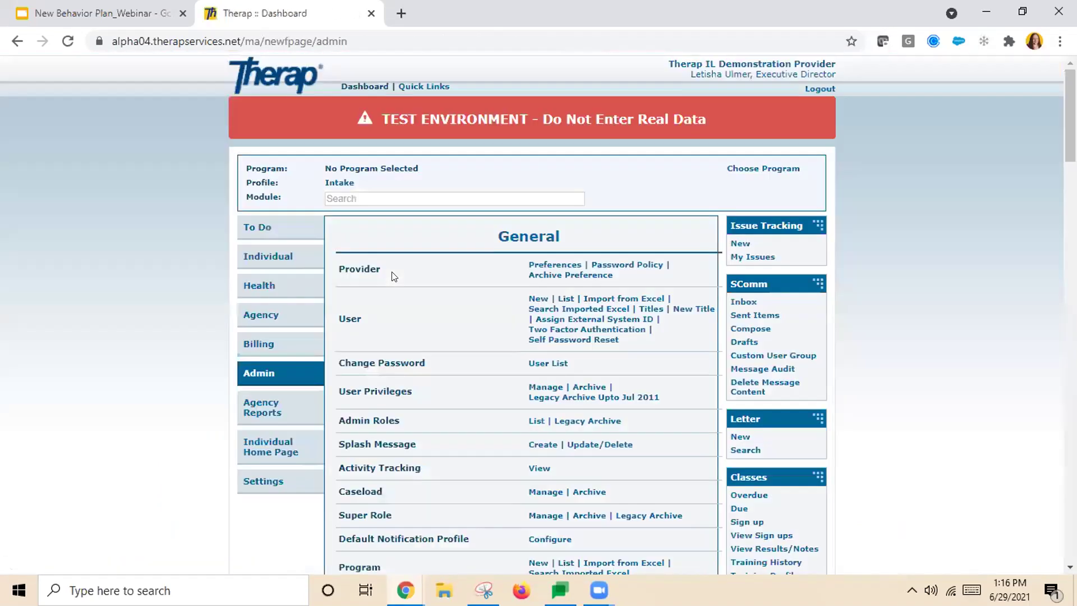
{"action": "scroll", "coordinate": [452, 426], "scroll_direction": "down", "scroll_amount": 15}
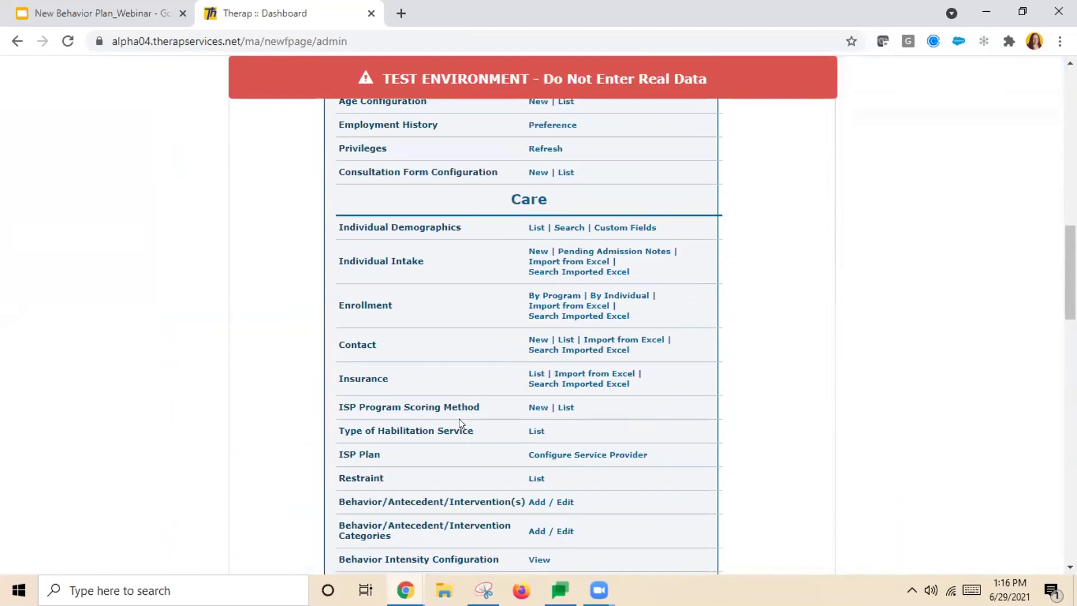
{"action": "scroll", "coordinate": [459, 418], "scroll_direction": "down", "scroll_amount": 4}
{"action": "scroll", "coordinate": [458, 421], "scroll_direction": "up", "scroll_amount": 2}
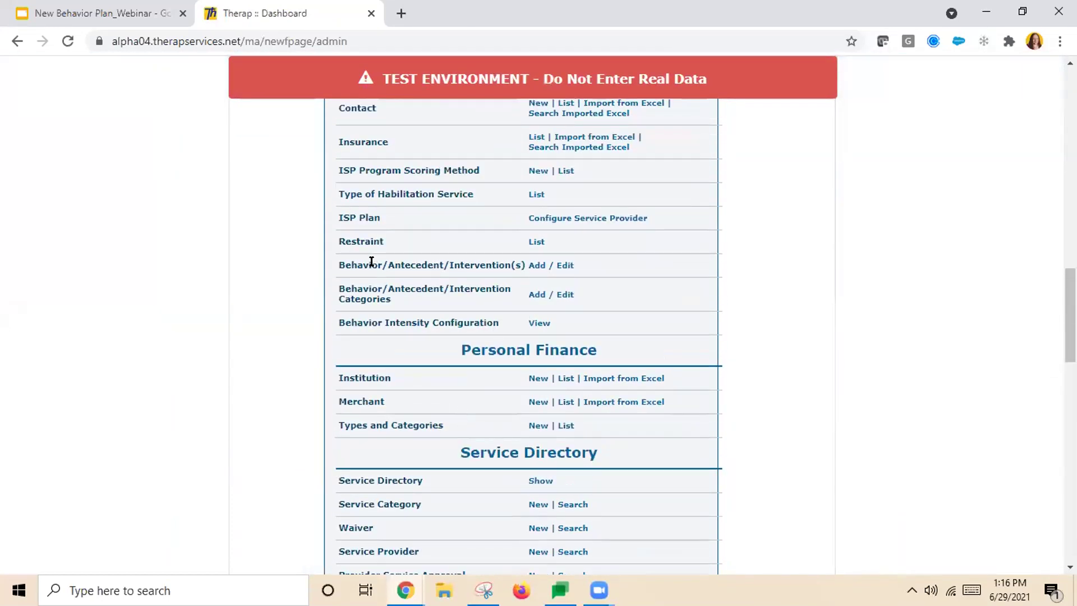
{"action": "left_click_drag", "start_coordinate": [336, 261], "coordinate": [513, 265]}
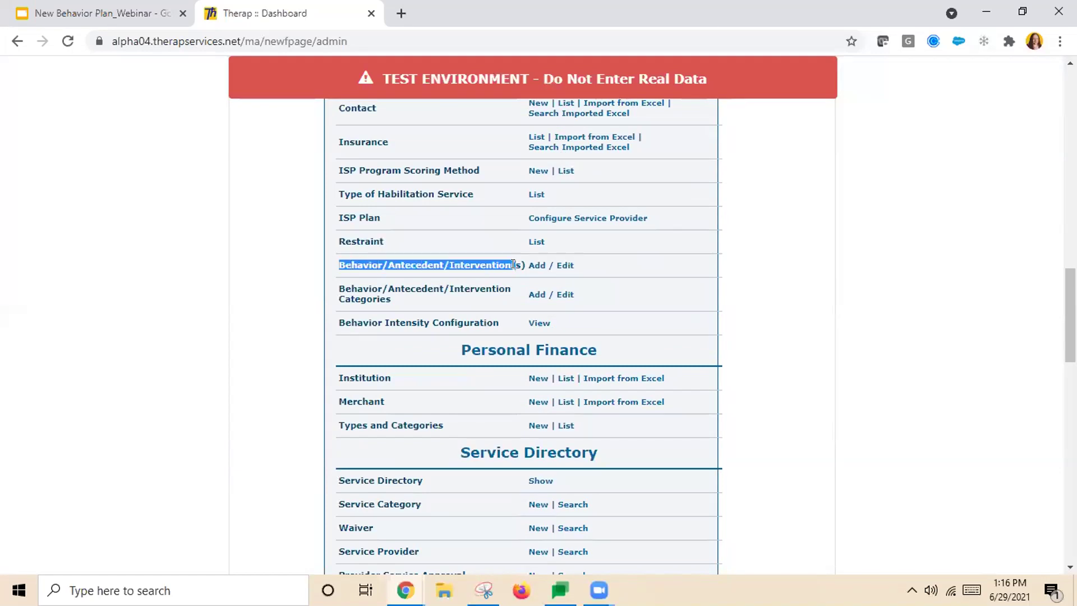
{"action": "left_click", "coordinate": [545, 266]}
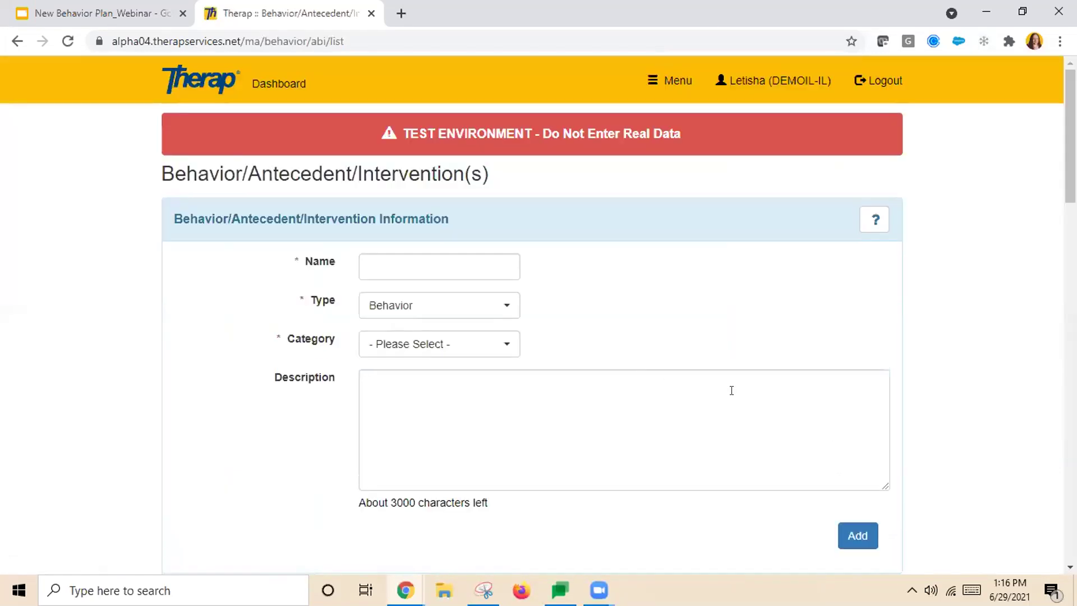
Step: View the details of Behavior C and Assembly Work Supplies on the second page of the behavior list, closing each one
{"action": "scroll", "coordinate": [929, 322], "scroll_direction": "down", "scroll_amount": 10}
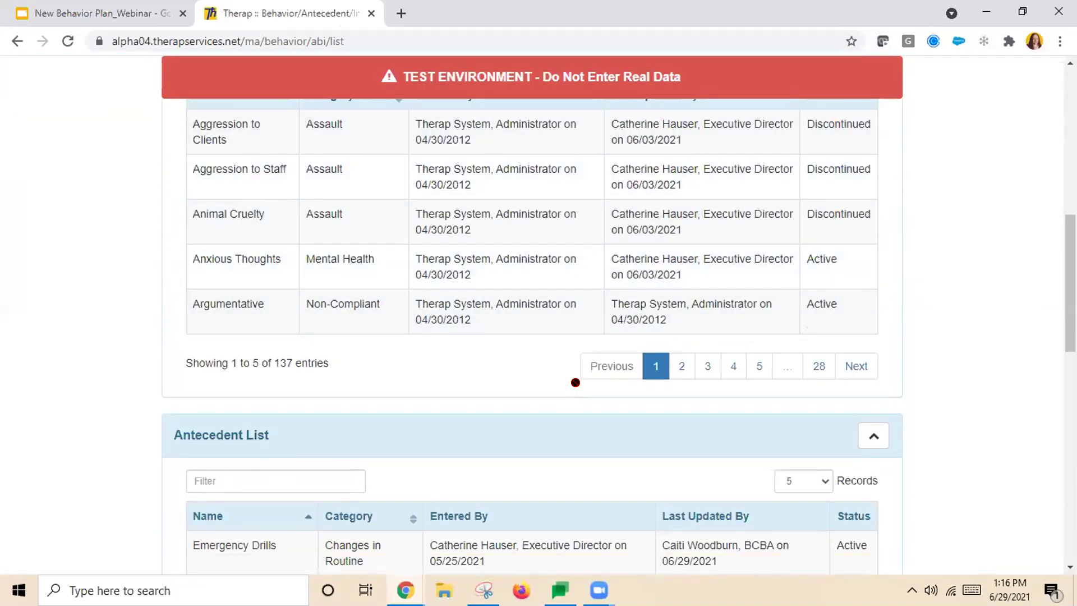
{"action": "left_click", "coordinate": [682, 368]}
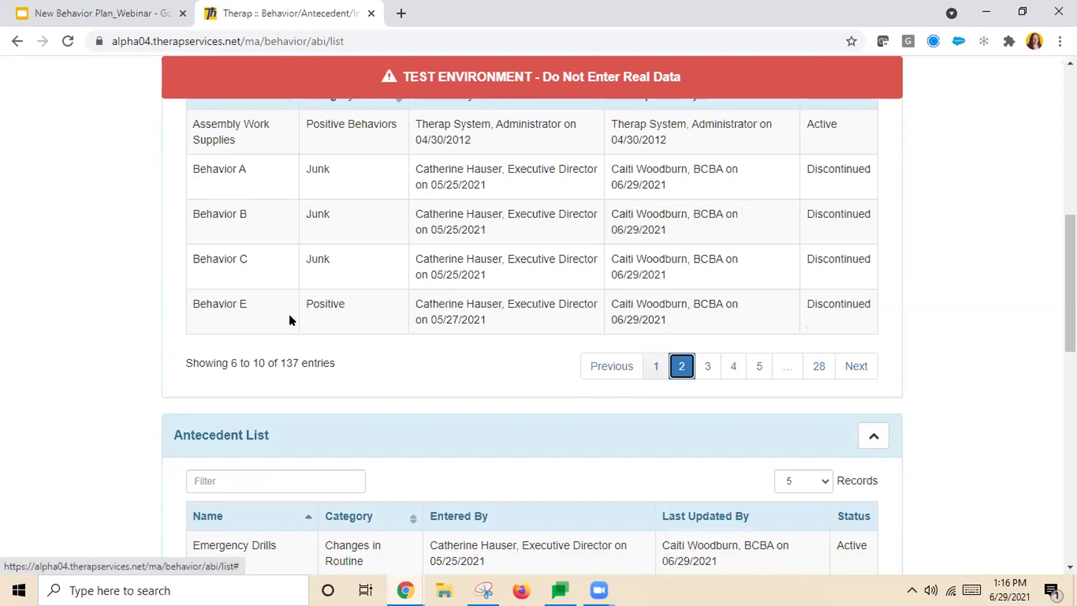
{"action": "left_click", "coordinate": [345, 261]}
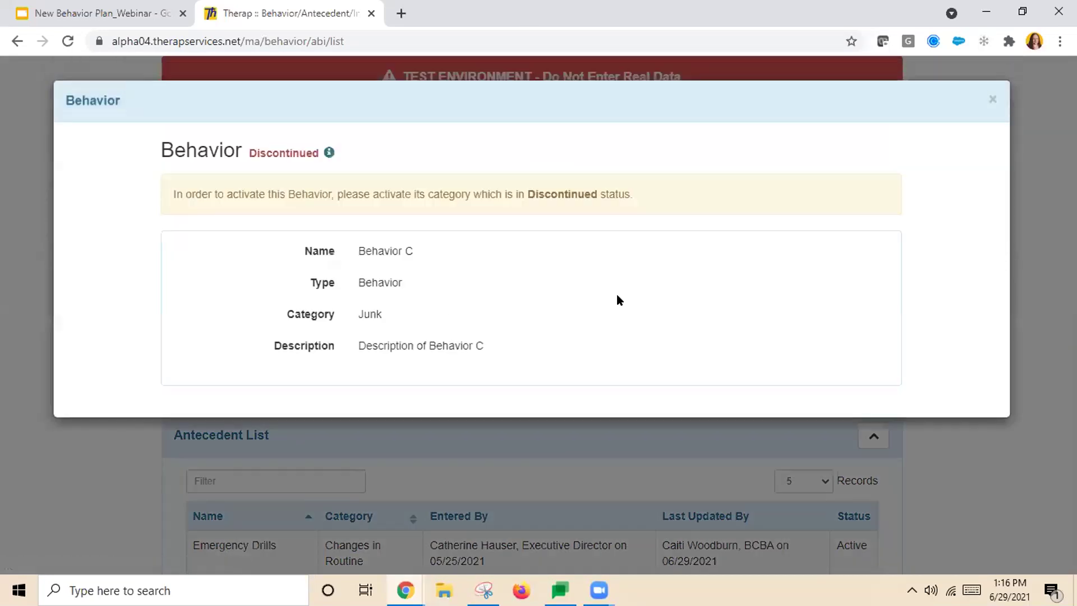
{"action": "left_click", "coordinate": [991, 101]}
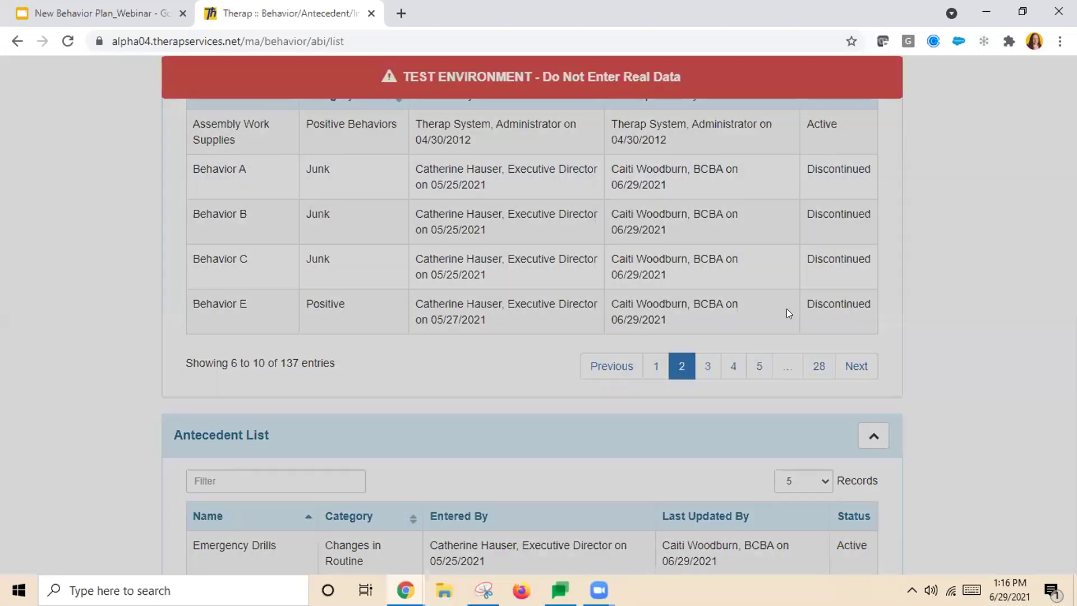
{"action": "left_click", "coordinate": [789, 313]}
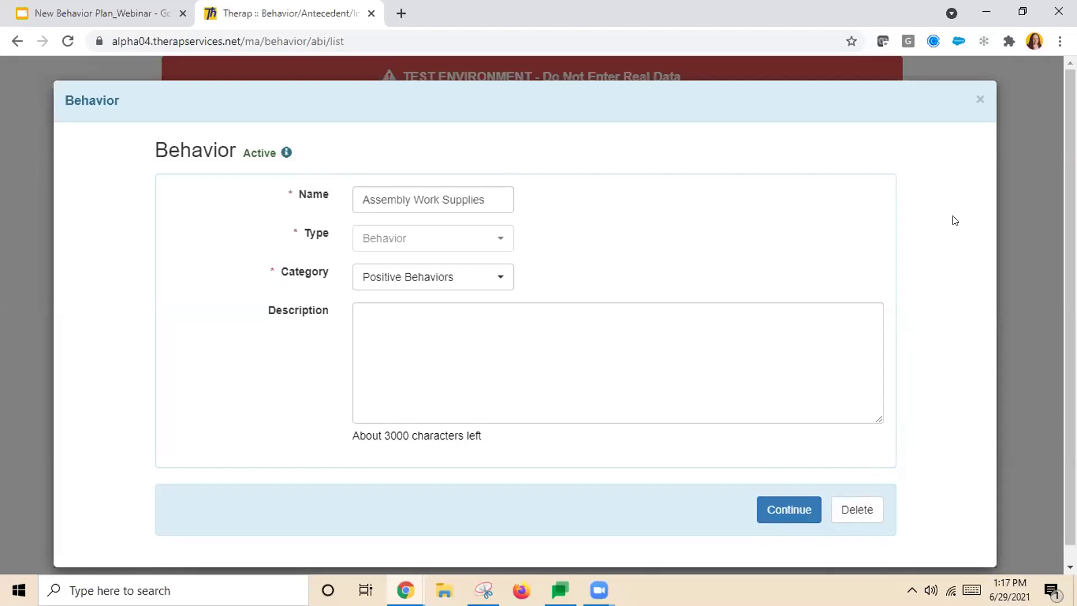
{"action": "left_click", "coordinate": [979, 100]}
Step: Fill in a new entry named "Reminder of Task/Chores" and set its type to Antecedent
{"action": "scroll", "coordinate": [834, 286], "scroll_direction": "up", "scroll_amount": 10}
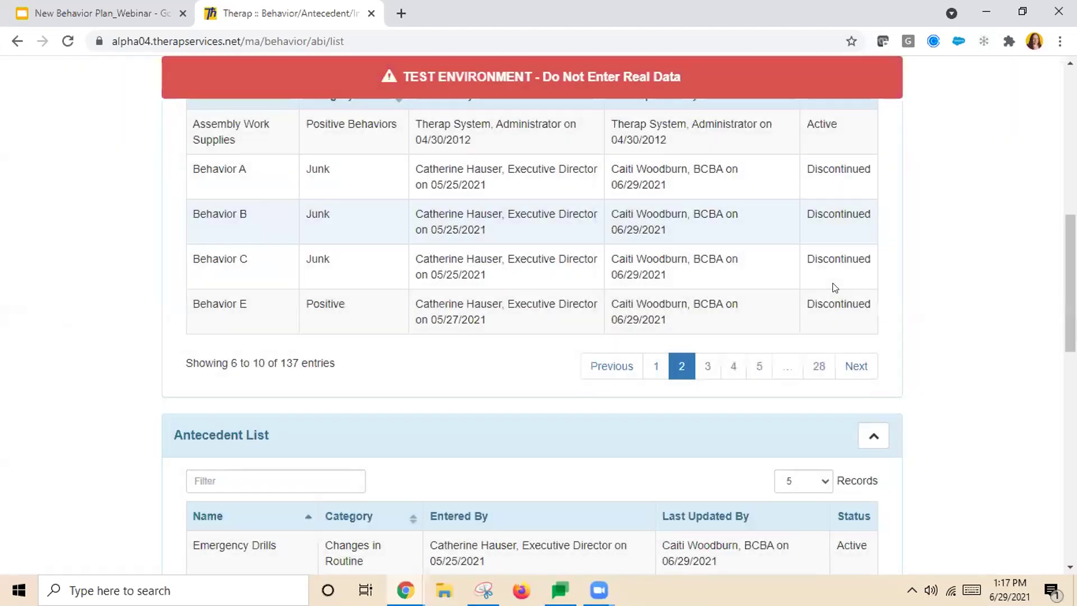
{"action": "scroll", "coordinate": [622, 258], "scroll_direction": "up", "scroll_amount": 2}
{"action": "left_click", "coordinate": [412, 247]}
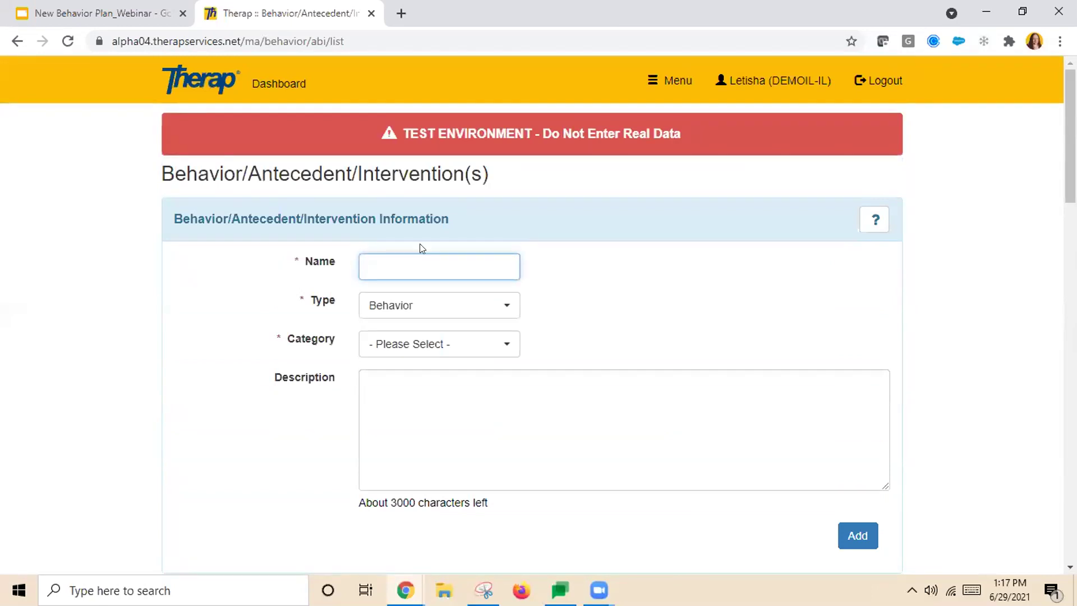
{"action": "type", "text": "Reminde"}
{"action": "type", "text": "r of Task/Chores"}
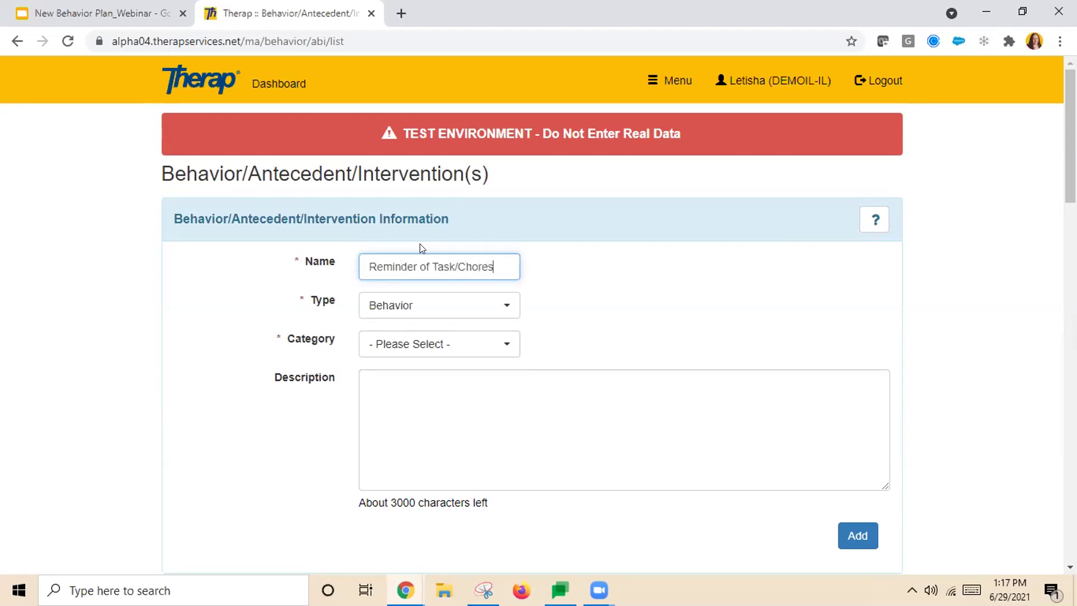
{"action": "left_click", "coordinate": [395, 307]}
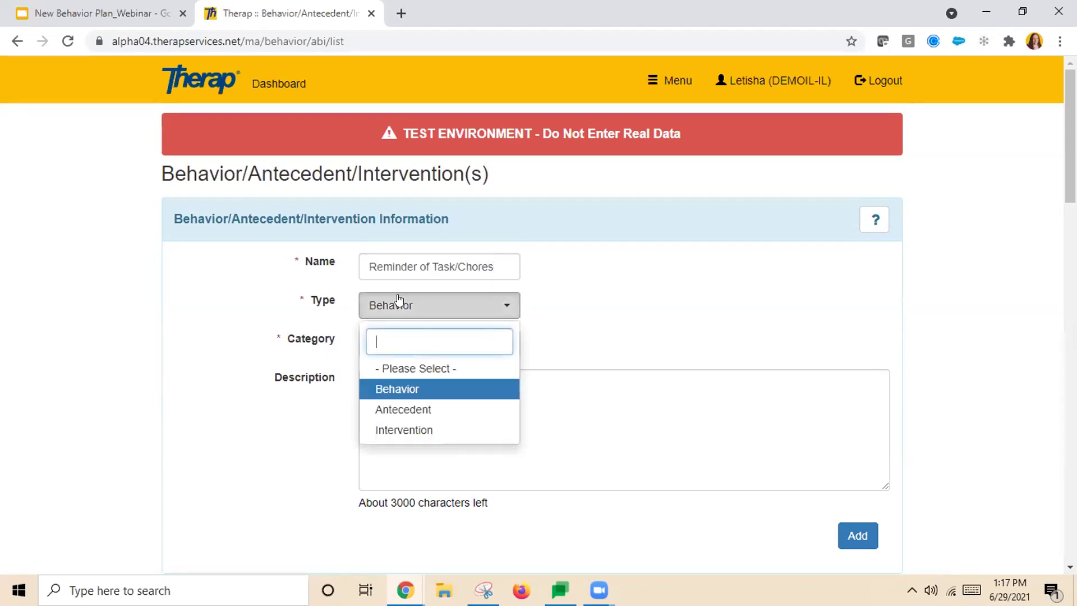
{"action": "left_click", "coordinate": [406, 410]}
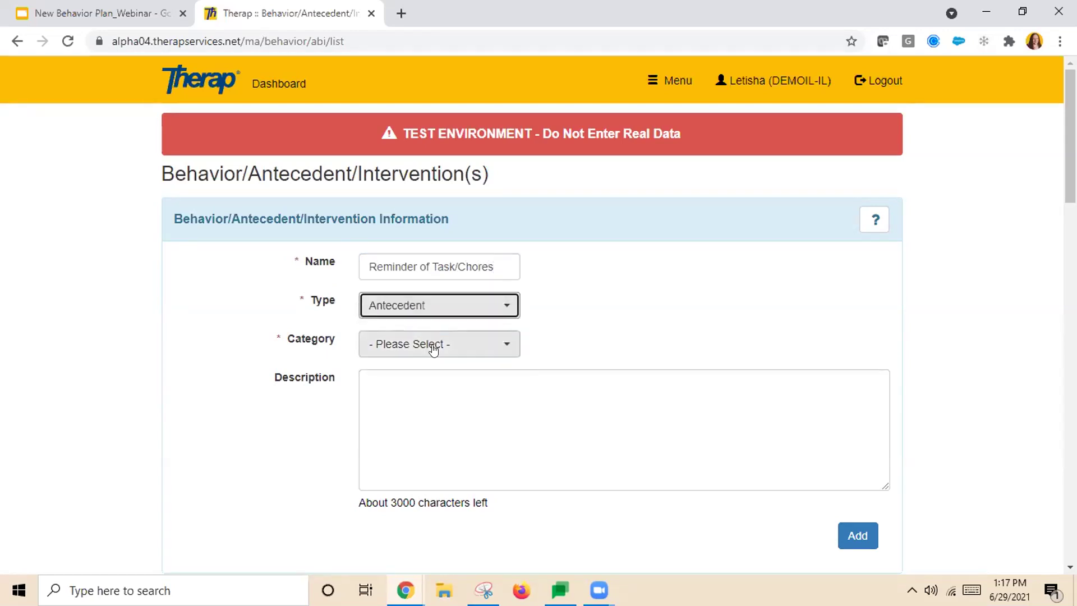
Step: Check the category options offered for the new antecedent without selecting one
{"action": "left_click", "coordinate": [432, 346]}
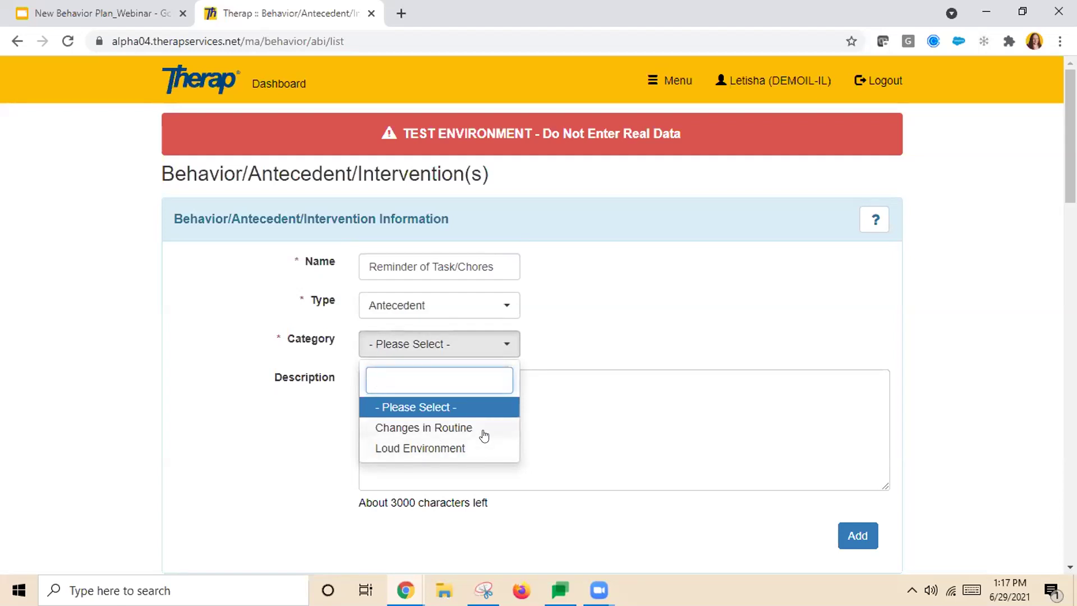
{"action": "left_click", "coordinate": [597, 338]}
{"action": "left_click", "coordinate": [459, 347]}
{"action": "left_click", "coordinate": [659, 285]}
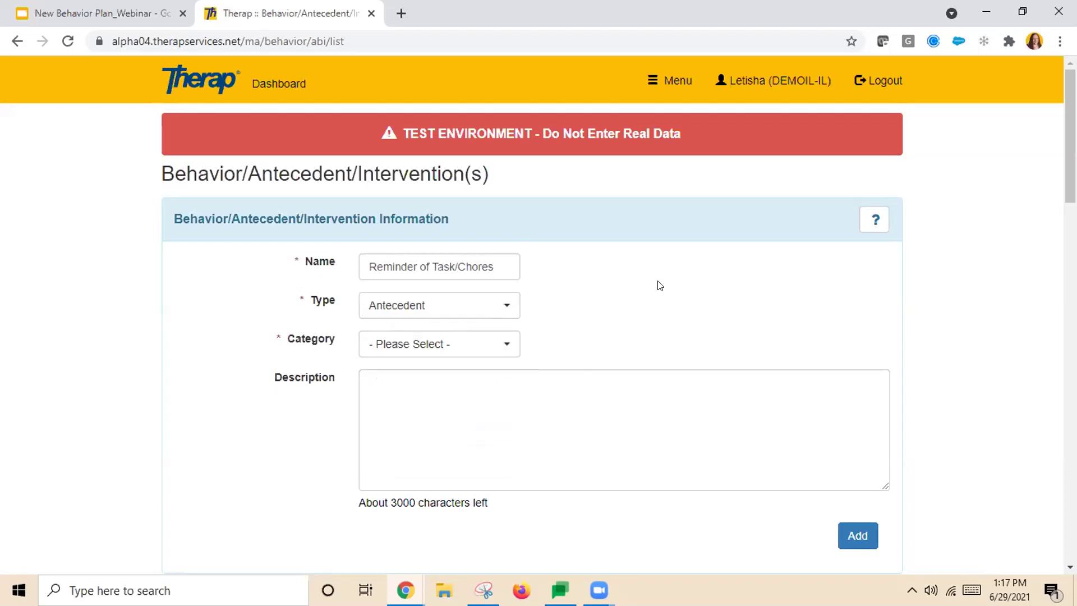
Step: Leave the unsaved antecedent entry and open the Behavior/Antecedent/Intervention Categories for editing from the dashboard's Care section
{"action": "left_click", "coordinate": [278, 84]}
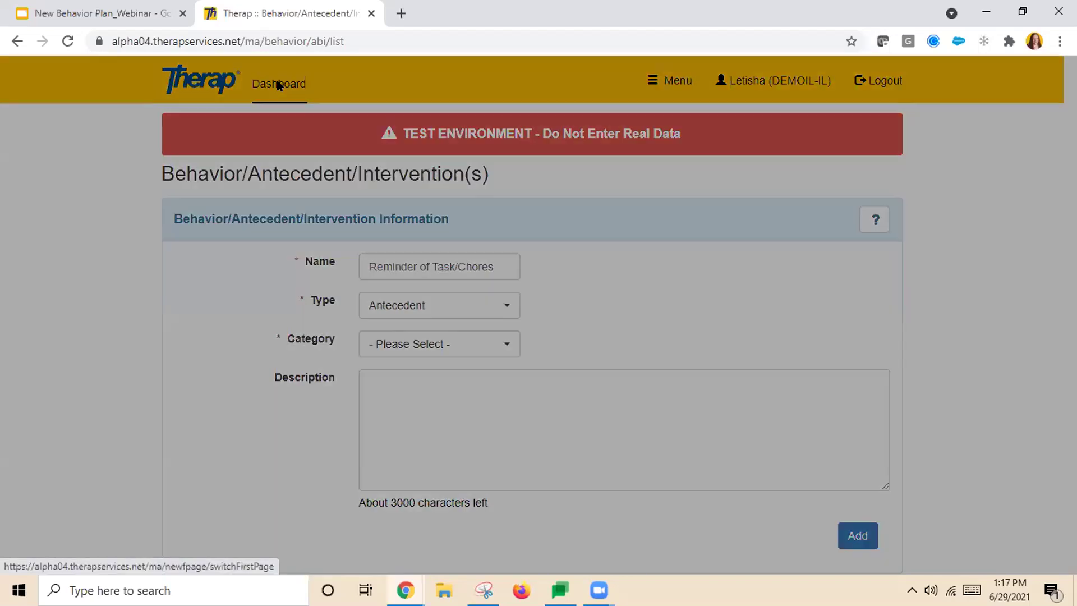
{"action": "left_click", "coordinate": [738, 176]}
{"action": "scroll", "coordinate": [518, 394], "scroll_direction": "down", "scroll_amount": 10}
{"action": "scroll", "coordinate": [518, 394], "scroll_direction": "down", "scroll_amount": 8}
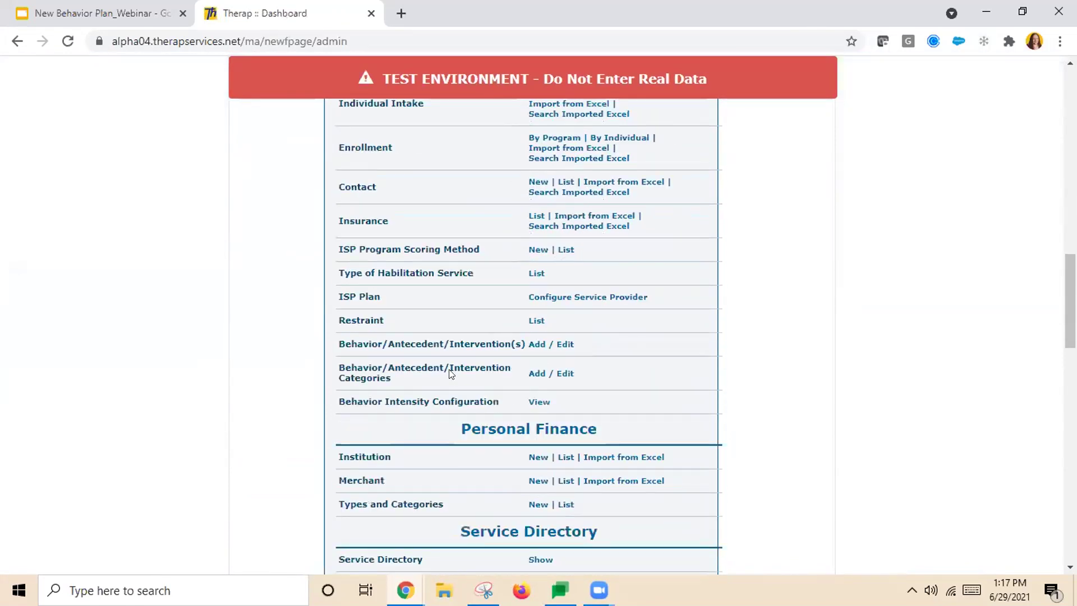
{"action": "left_click", "coordinate": [550, 373]}
Step: Review the antecedent and behavior category lists
{"action": "scroll", "coordinate": [634, 395], "scroll_direction": "down", "scroll_amount": 8}
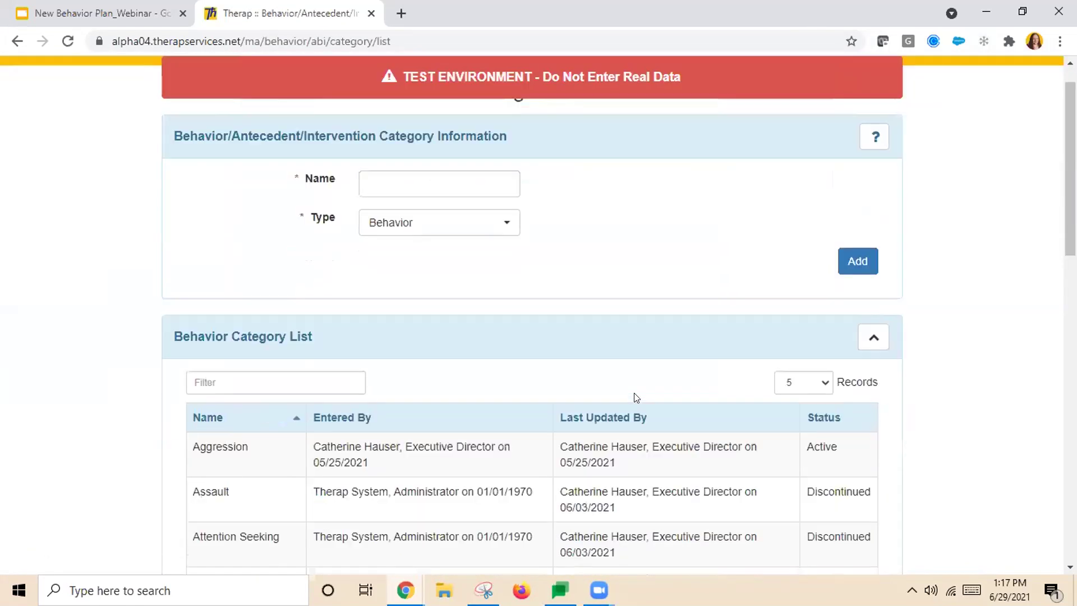
{"action": "scroll", "coordinate": [633, 393], "scroll_direction": "down", "scroll_amount": 1}
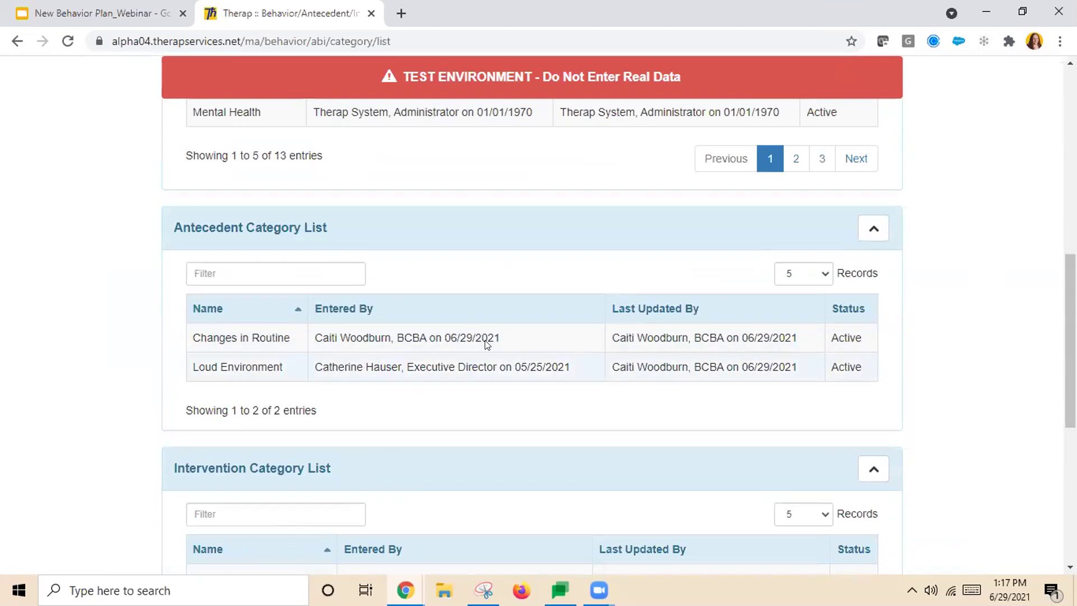
{"action": "scroll", "coordinate": [520, 403], "scroll_direction": "up", "scroll_amount": 10}
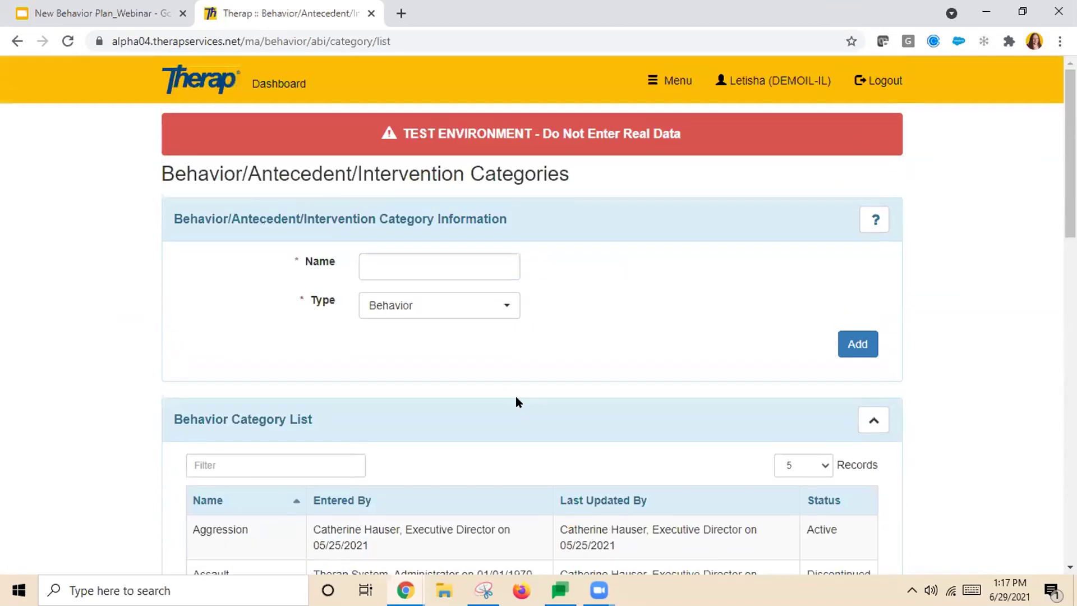
{"action": "scroll", "coordinate": [482, 348], "scroll_direction": "down", "scroll_amount": 2}
{"action": "scroll", "coordinate": [477, 348], "scroll_direction": "down", "scroll_amount": 3}
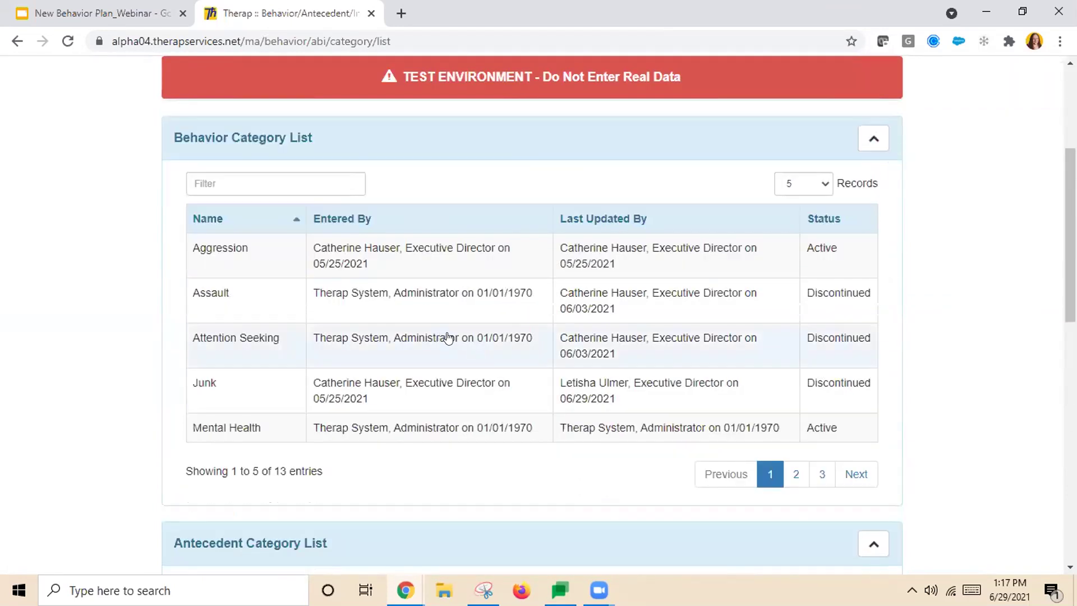
Step: Add a category named "Requests from Staff" with type Antecedent and save the category changes
{"action": "scroll", "coordinate": [450, 338], "scroll_direction": "up", "scroll_amount": 5}
{"action": "left_click", "coordinate": [435, 262]}
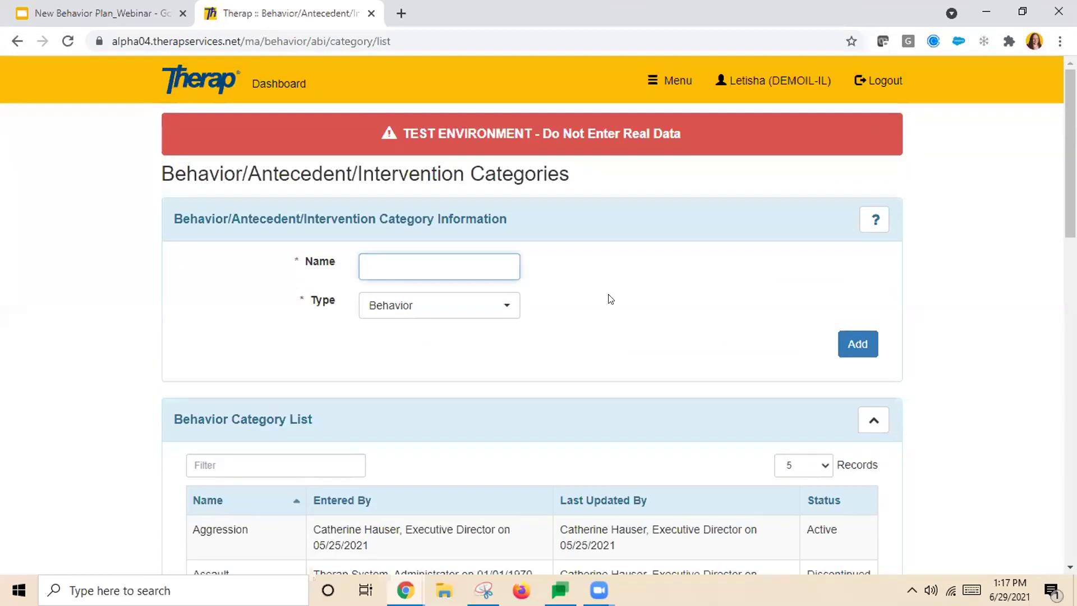
{"action": "type", "text": "Requests from Staff"}
{"action": "left_click", "coordinate": [501, 309]}
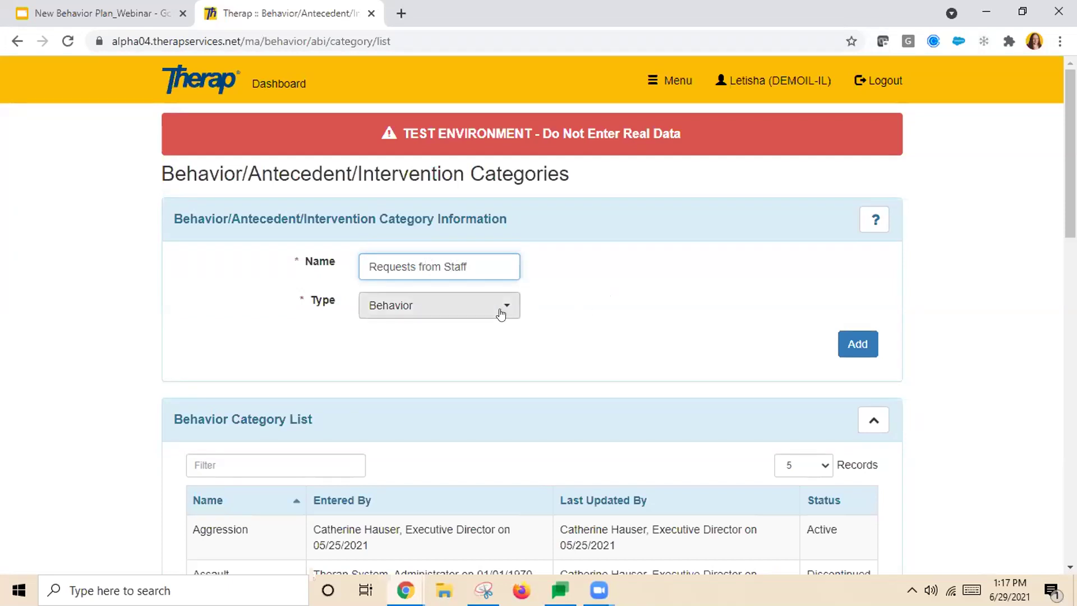
{"action": "left_click", "coordinate": [469, 407]}
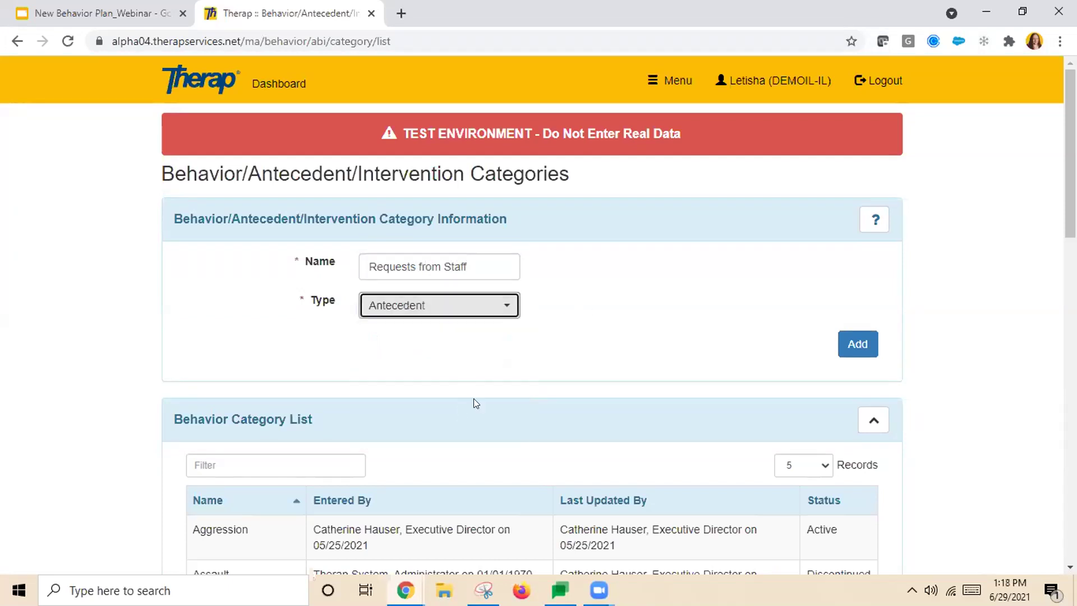
{"action": "left_click", "coordinate": [850, 343]}
{"action": "scroll", "coordinate": [925, 408], "scroll_direction": "down", "scroll_amount": 10}
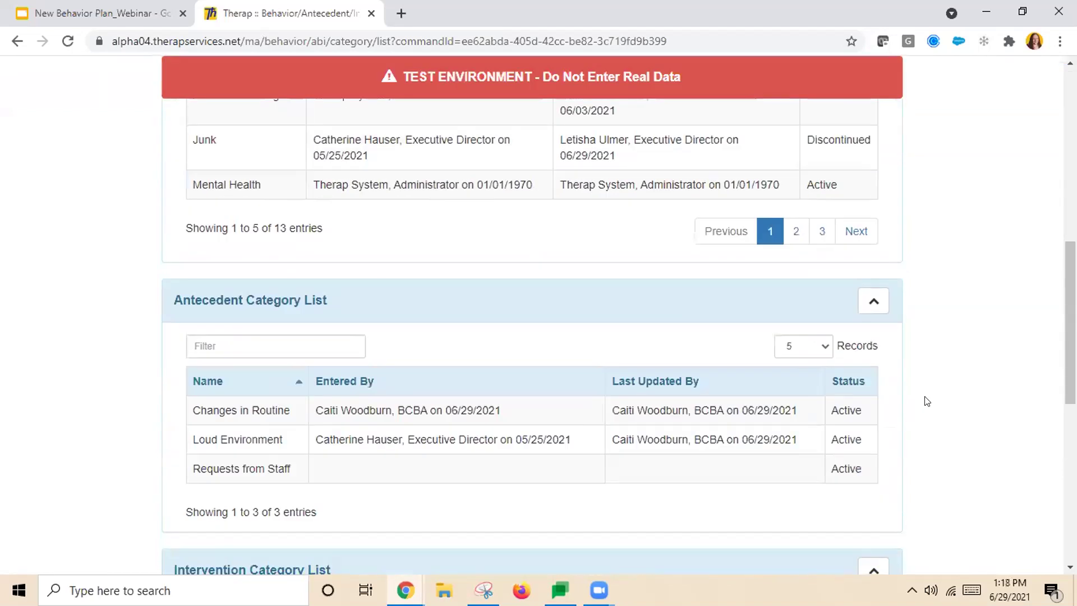
{"action": "scroll", "coordinate": [925, 365], "scroll_direction": "down", "scroll_amount": 6}
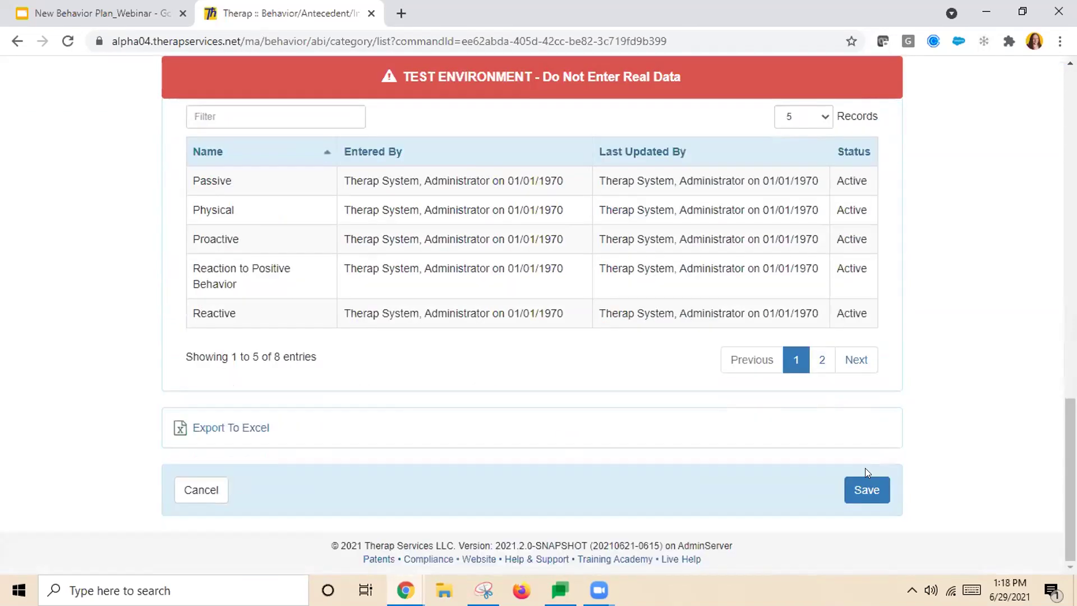
{"action": "left_click", "coordinate": [866, 490]}
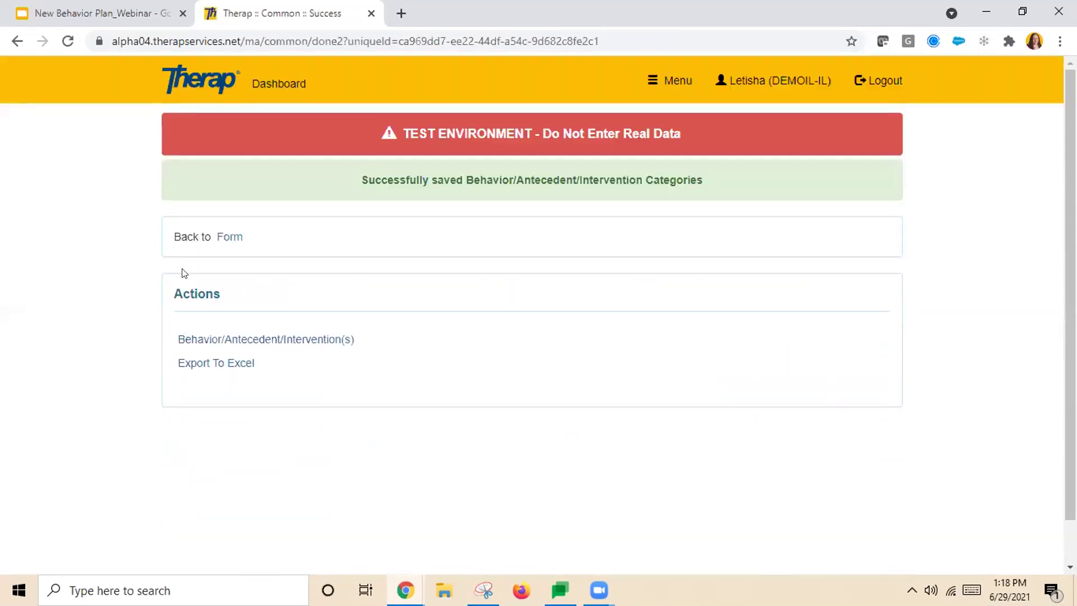
Step: Reopen the Behavior/Antecedent/Intervention Categories from the dashboard's Care section and check the Antecedent Category List for the new category
{"action": "left_click", "coordinate": [280, 90]}
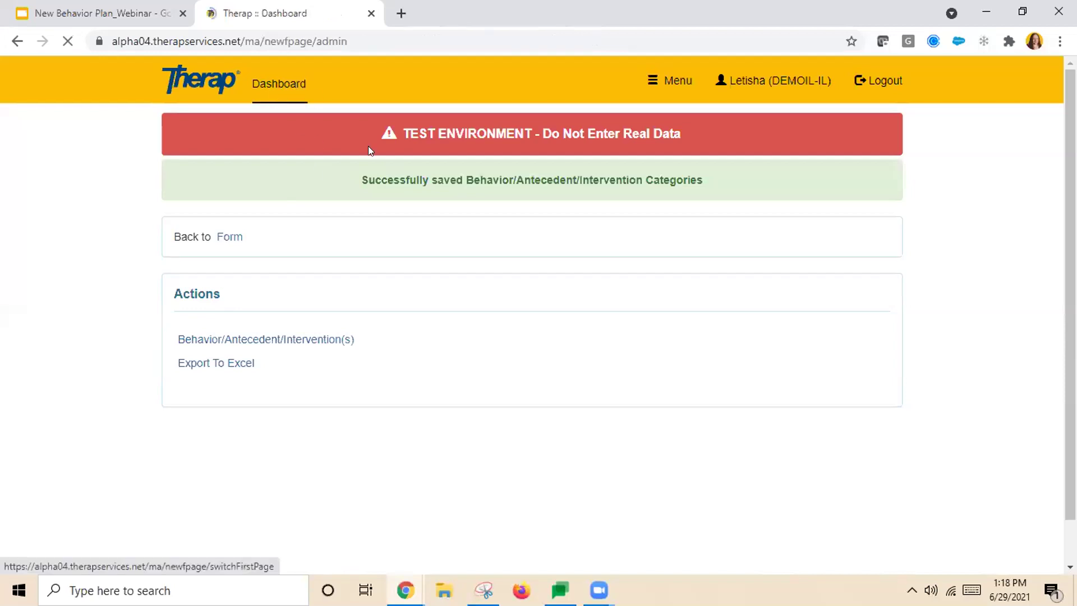
{"action": "scroll", "coordinate": [726, 437], "scroll_direction": "down", "scroll_amount": 6}
{"action": "scroll", "coordinate": [726, 437], "scroll_direction": "down", "scroll_amount": 10}
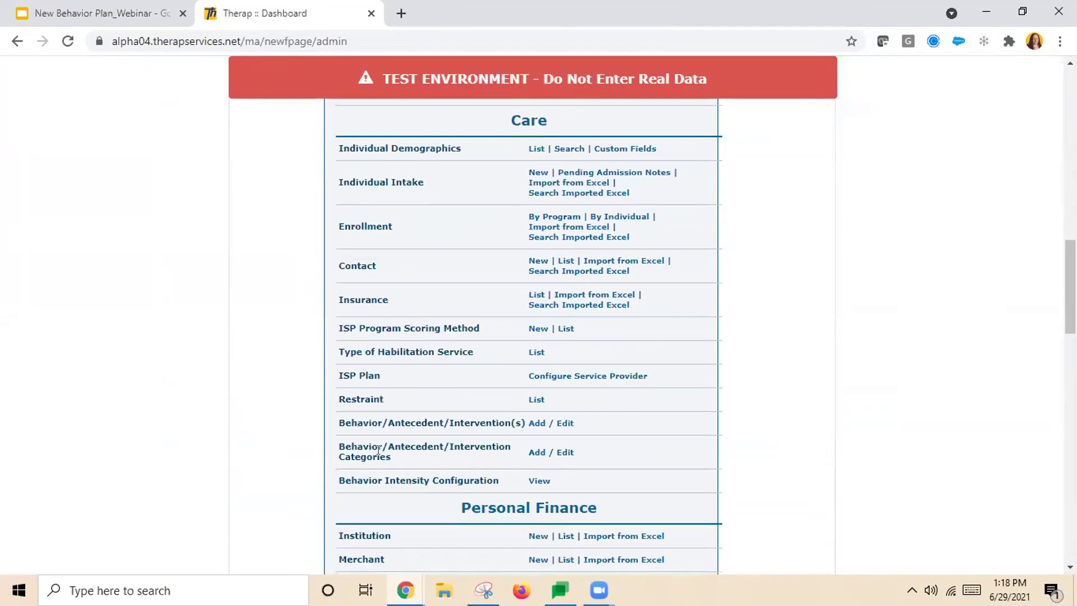
{"action": "left_click", "coordinate": [535, 453]}
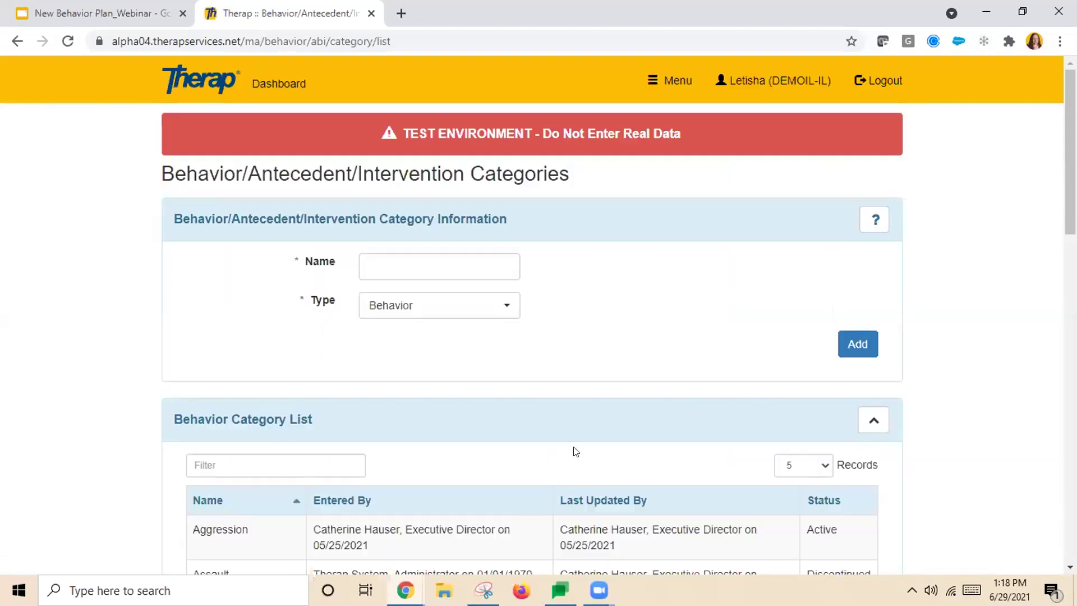
{"action": "scroll", "coordinate": [580, 451], "scroll_direction": "down", "scroll_amount": 3}
{"action": "scroll", "coordinate": [586, 450], "scroll_direction": "down", "scroll_amount": 7}
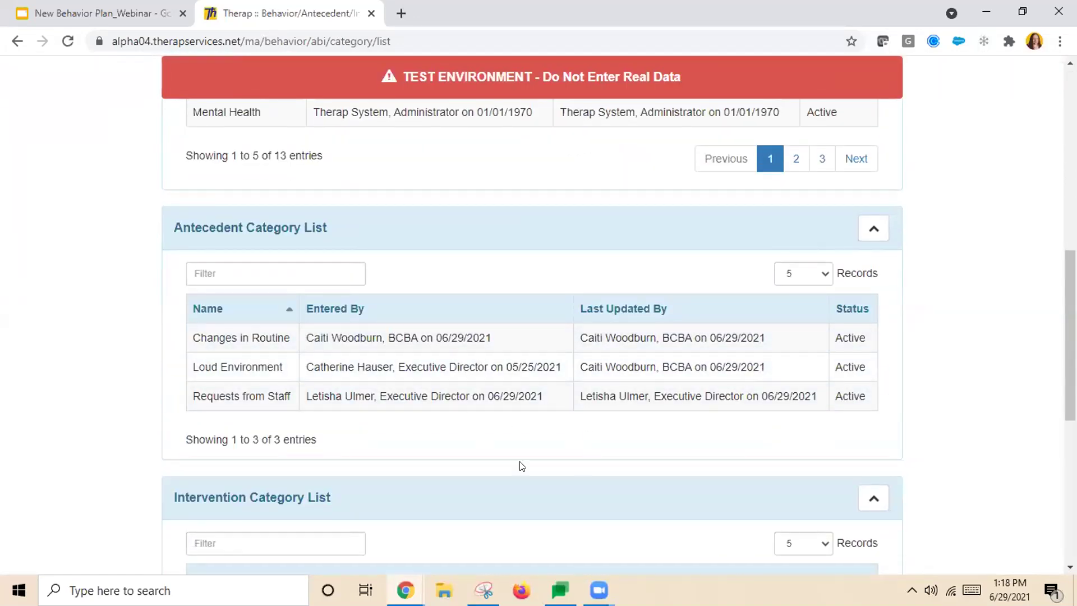
Step: Return to the dashboard and open Behavior/Antecedent/Intervention(s) for adding and editing from the Care section
{"action": "scroll", "coordinate": [589, 476], "scroll_direction": "up", "scroll_amount": 10}
{"action": "left_click", "coordinate": [296, 84]}
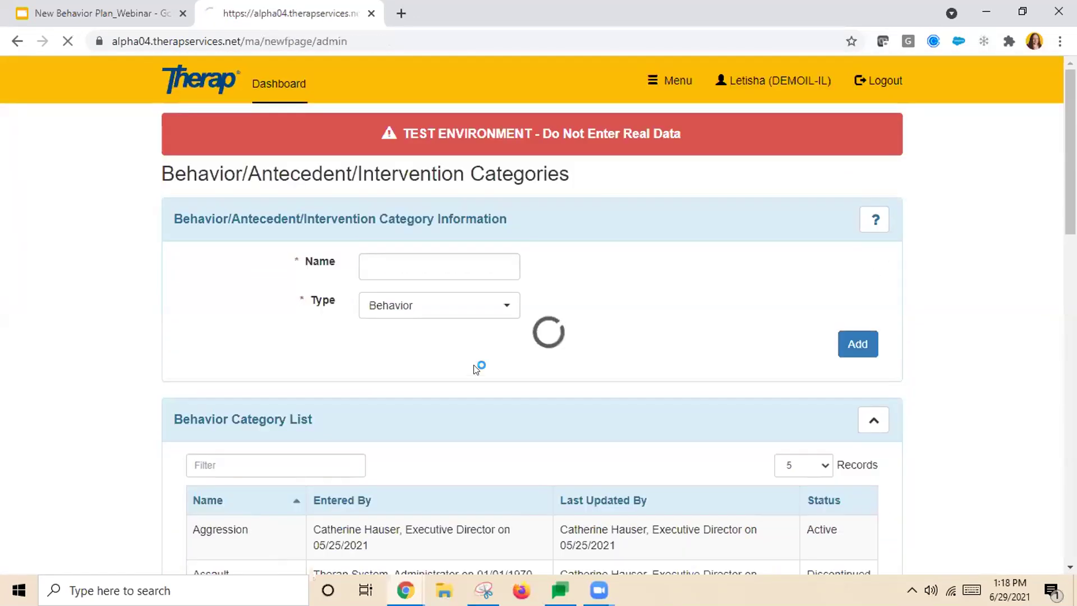
{"action": "scroll", "coordinate": [457, 398], "scroll_direction": "down", "scroll_amount": 5}
{"action": "scroll", "coordinate": [459, 397], "scroll_direction": "down", "scroll_amount": 14}
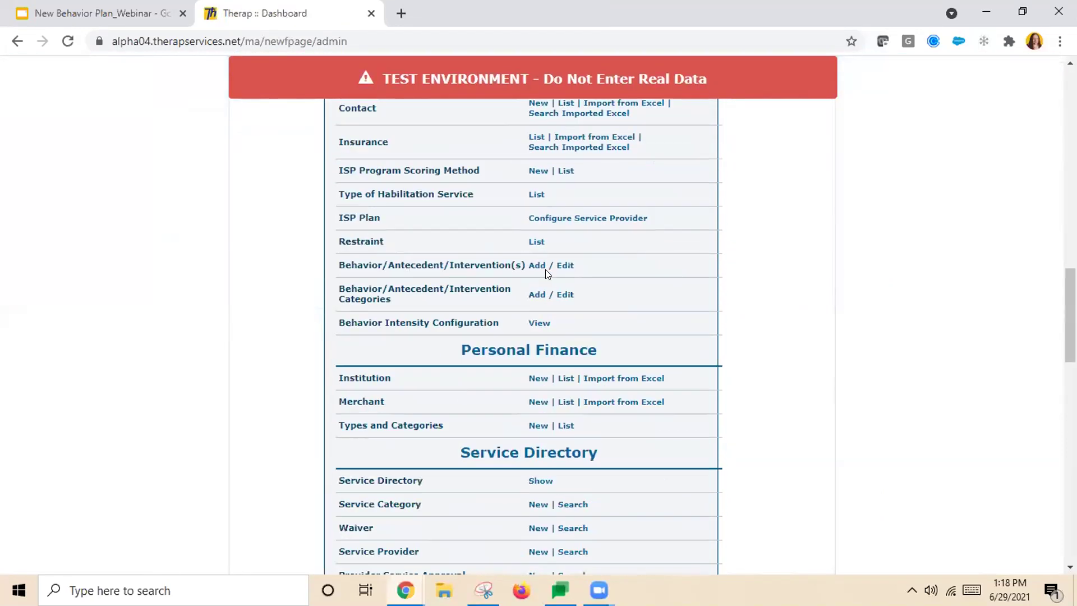
{"action": "left_click", "coordinate": [539, 267]}
Step: Add an entry named "Remind of Tasks/Chores" with type Antecedent and category Requests from Staff
{"action": "left_click", "coordinate": [401, 264]}
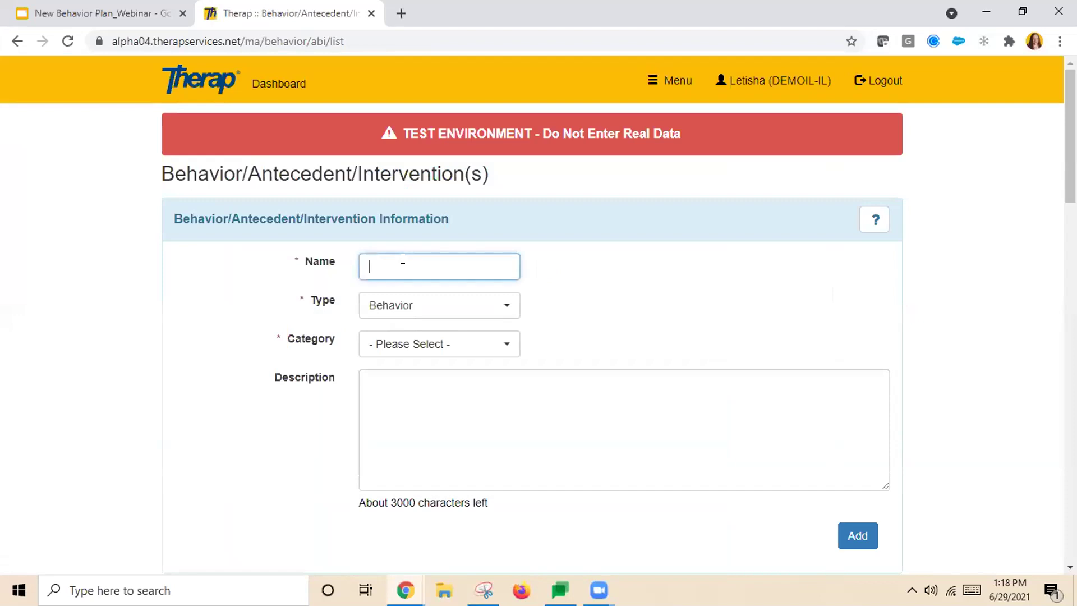
{"action": "type", "text": "Remind of Tasks/Chorseses"}
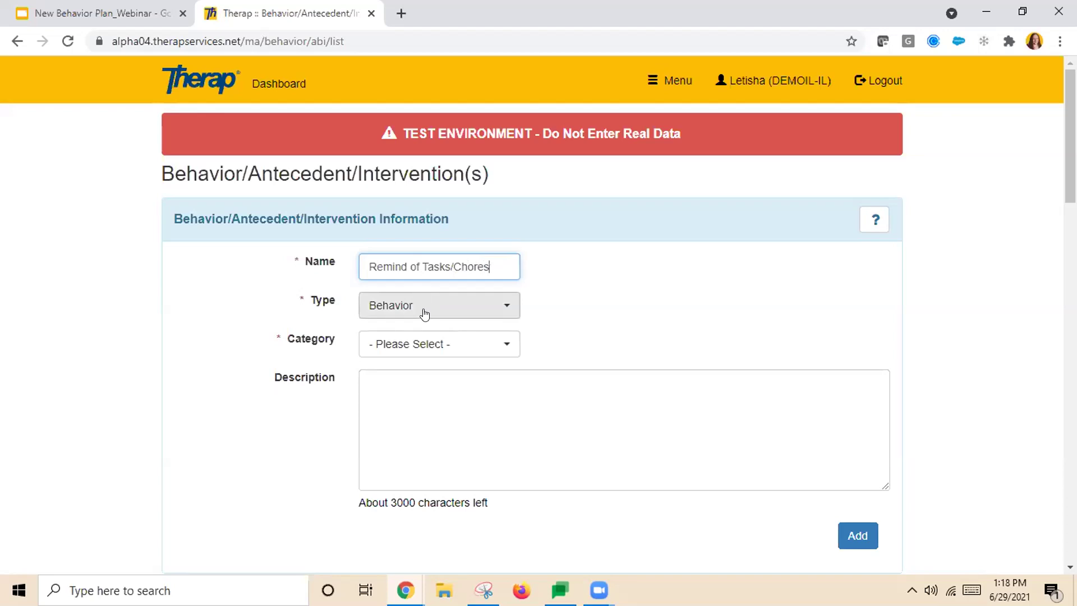
{"action": "left_click", "coordinate": [423, 343]}
{"action": "left_click", "coordinate": [383, 310]}
{"action": "left_click", "coordinate": [415, 409]}
{"action": "left_click", "coordinate": [427, 343]}
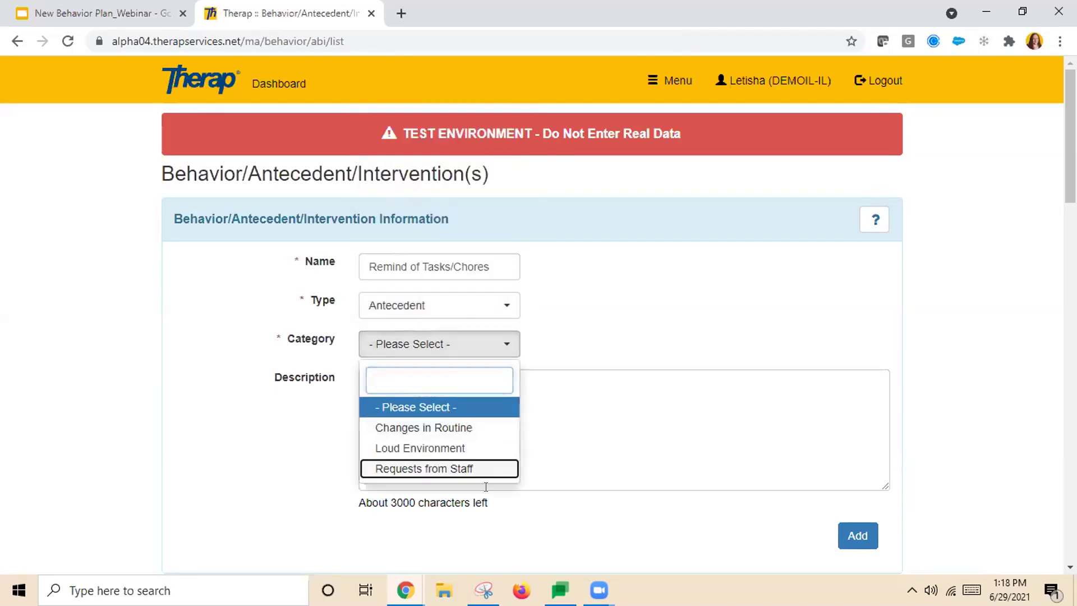
{"action": "left_click", "coordinate": [443, 469]}
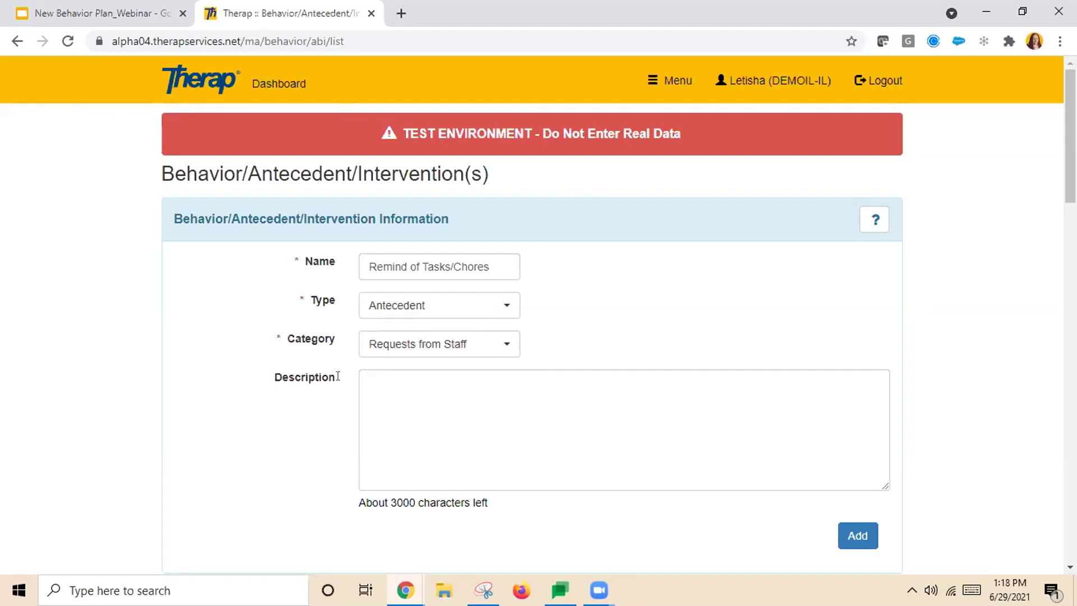
{"action": "scroll", "coordinate": [729, 480], "scroll_direction": "down", "scroll_amount": 5}
{"action": "left_click", "coordinate": [860, 252]}
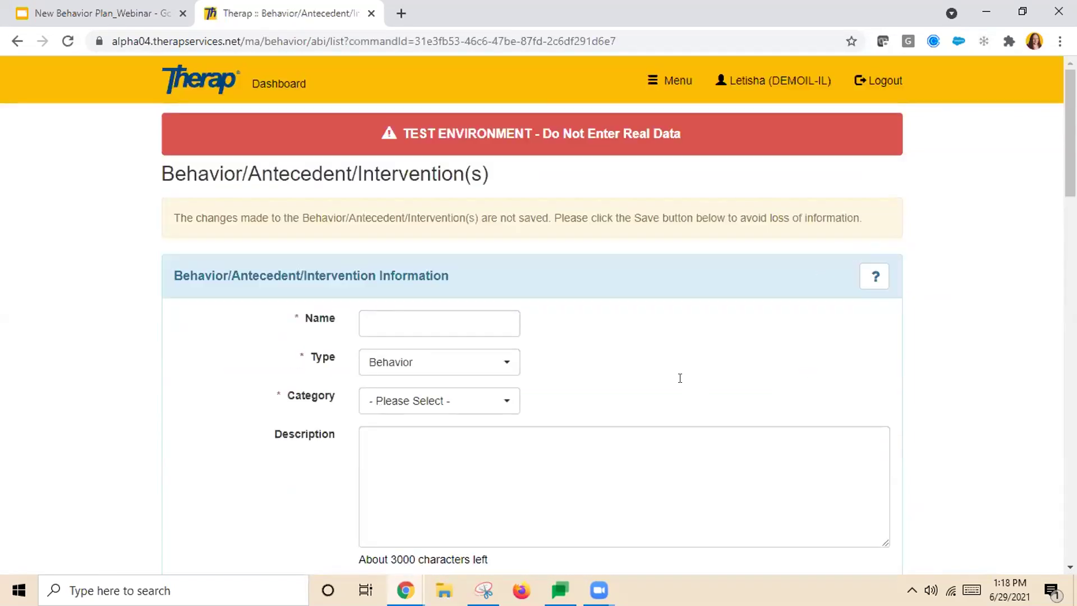
Step: Check the new entry in the Antecedent List and save the Behavior/Antecedent/Intervention(s) changes
{"action": "scroll", "coordinate": [680, 377], "scroll_direction": "down", "scroll_amount": 10}
{"action": "scroll", "coordinate": [680, 383], "scroll_direction": "down", "scroll_amount": 4}
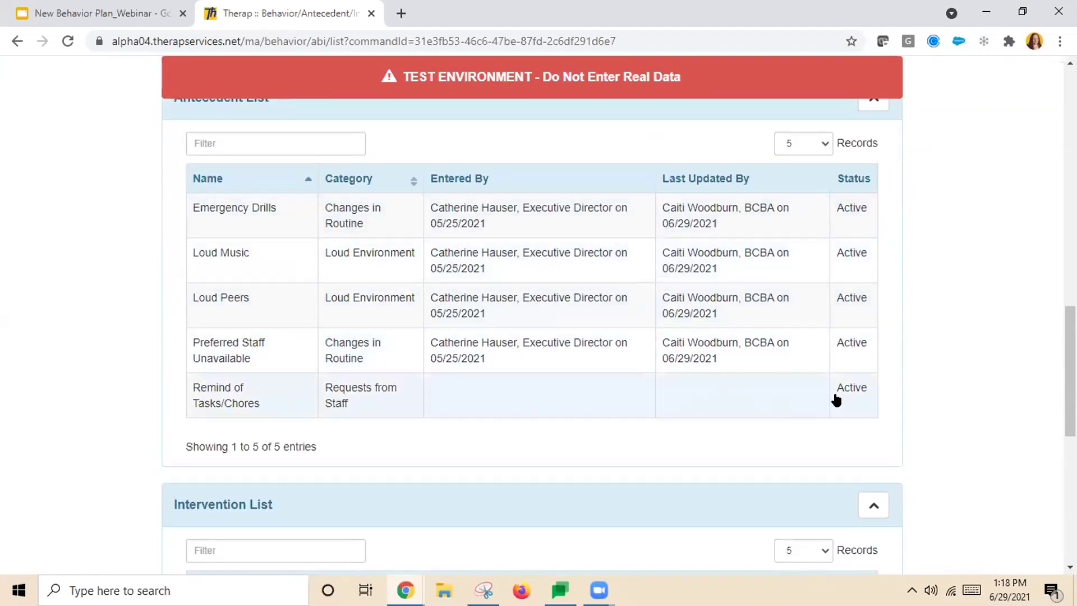
{"action": "scroll", "coordinate": [899, 413], "scroll_direction": "down", "scroll_amount": 9}
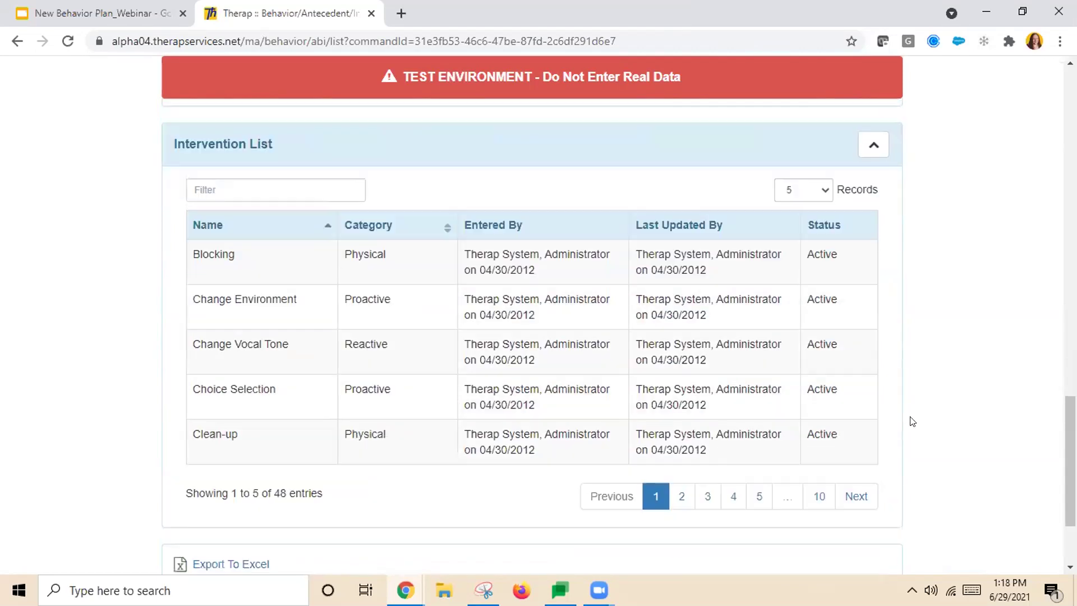
{"action": "left_click", "coordinate": [862, 499]}
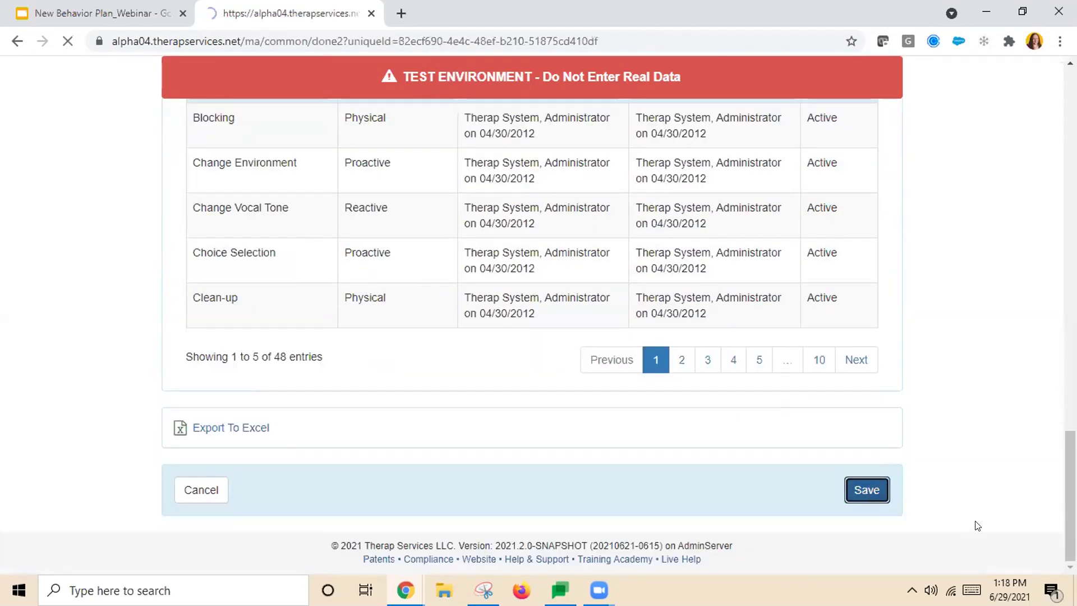
Step: Go back to the Behavior/Antecedent/Intervention(s) form and review the Behavior List entries and their statuses
{"action": "left_click", "coordinate": [238, 239]}
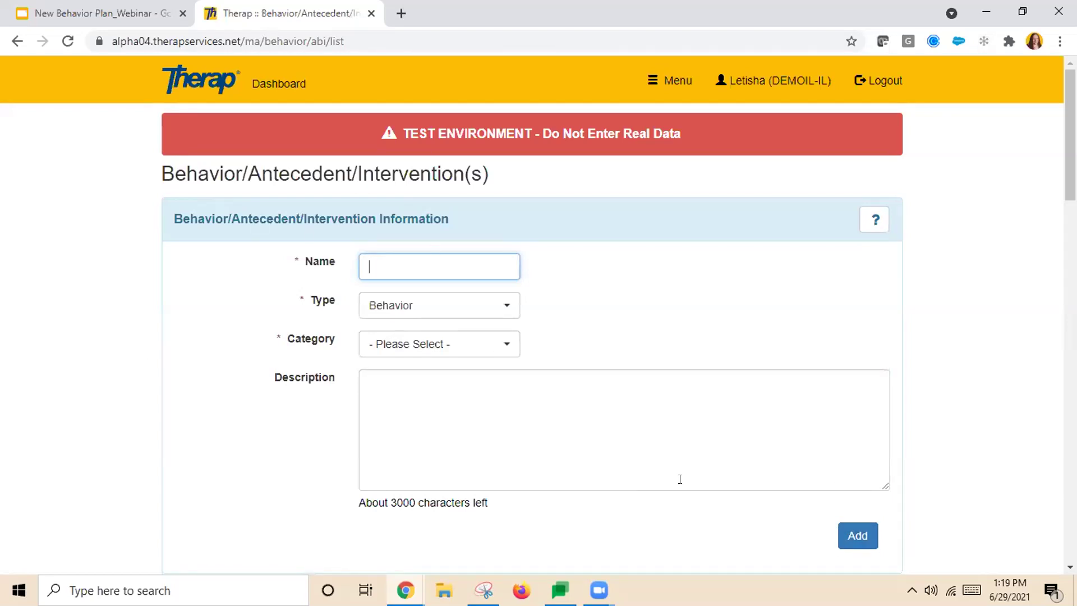
{"action": "scroll", "coordinate": [687, 465], "scroll_direction": "down", "scroll_amount": 10}
{"action": "scroll", "coordinate": [693, 461], "scroll_direction": "up", "scroll_amount": 3}
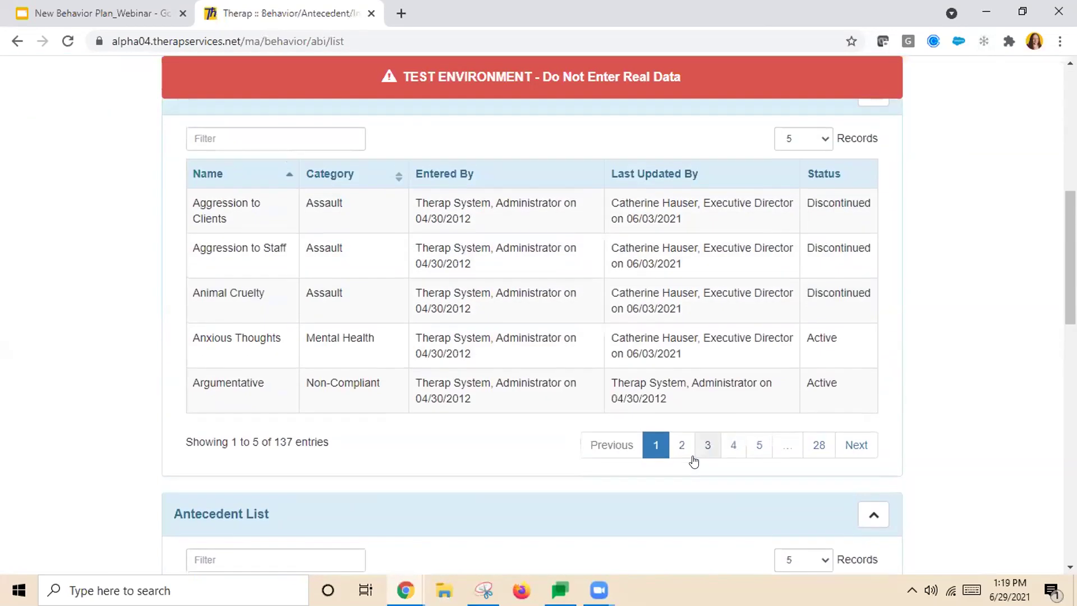
{"action": "scroll", "coordinate": [694, 460], "scroll_direction": "up", "scroll_amount": 3}
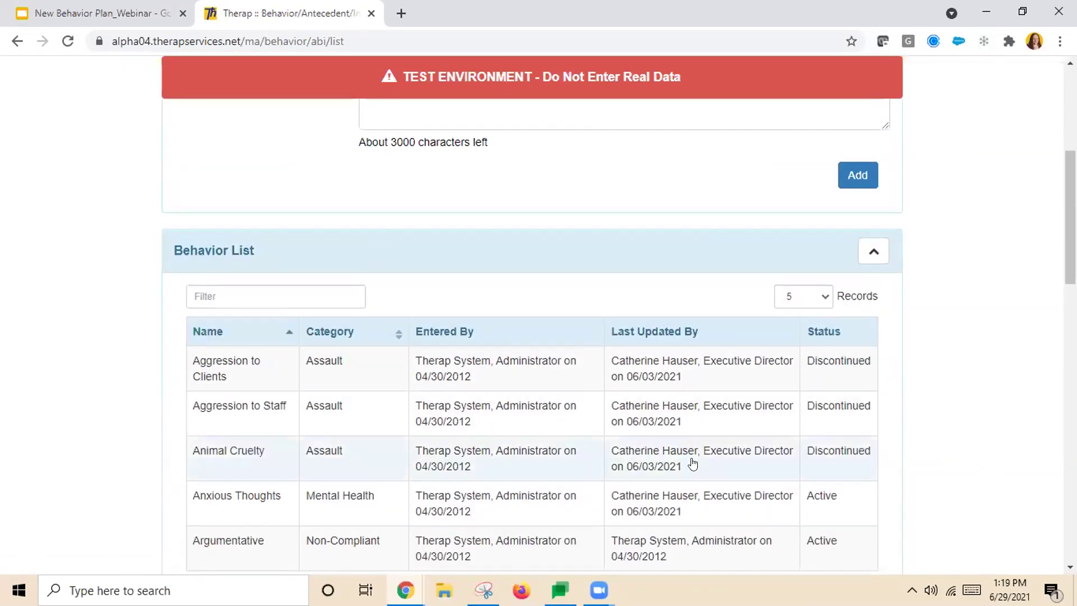
{"action": "scroll", "coordinate": [729, 480], "scroll_direction": "up", "scroll_amount": 6}
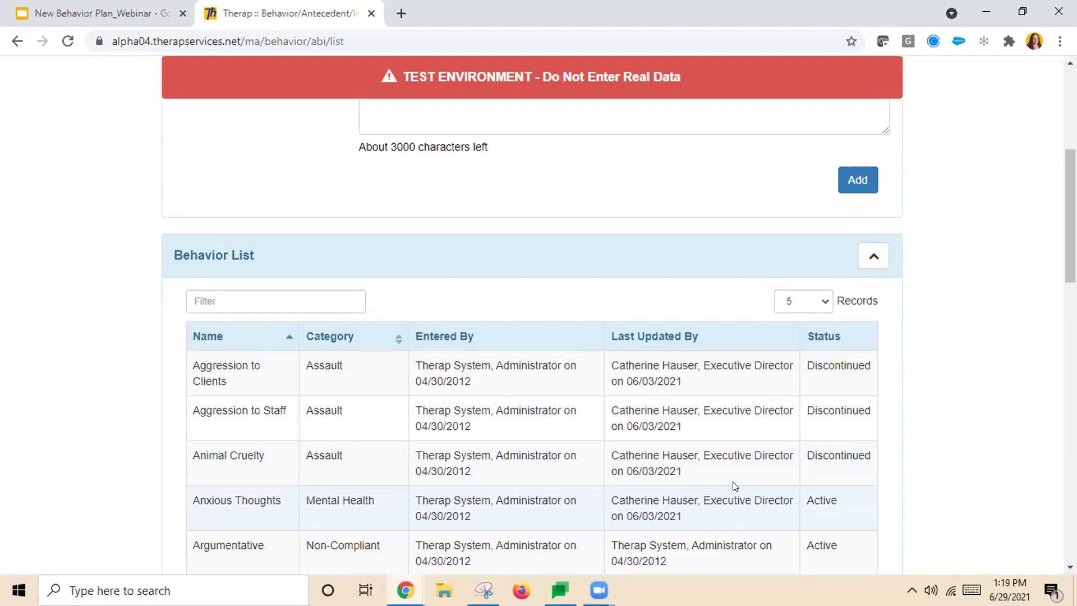
{"action": "left_click", "coordinate": [614, 298]}
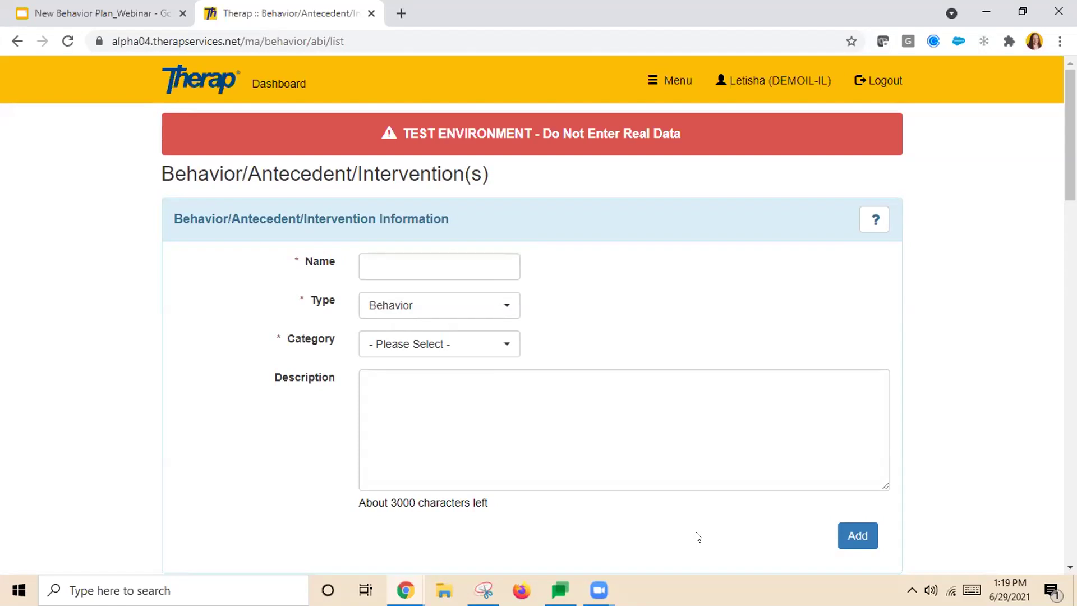
Step: Return to the dashboard and view the Behavior Intensity Configuration from the Care section
{"action": "left_click", "coordinate": [287, 95]}
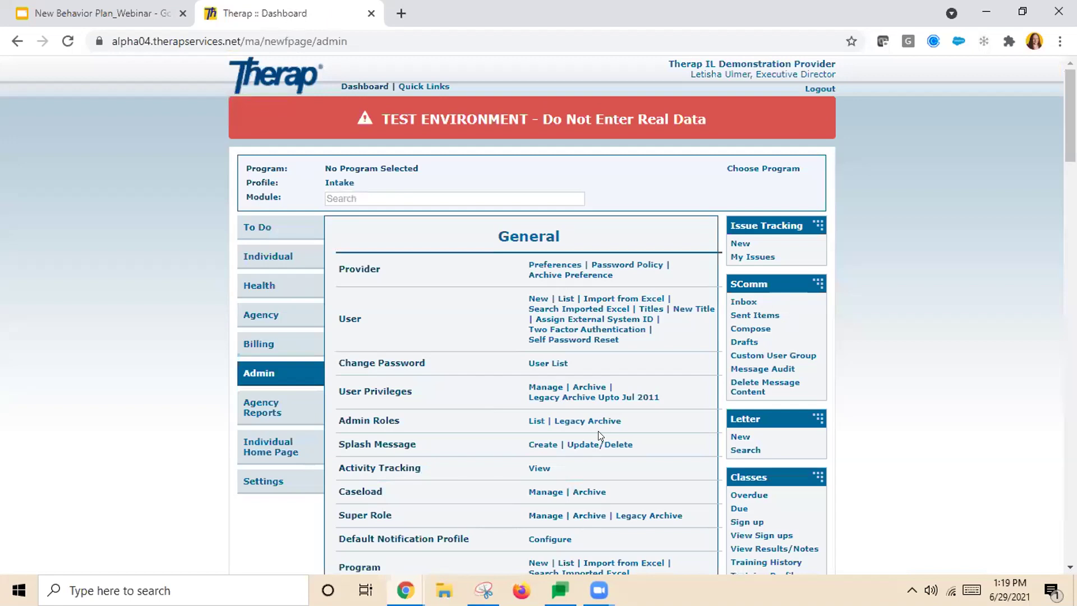
{"action": "scroll", "coordinate": [677, 424], "scroll_direction": "down", "scroll_amount": 15}
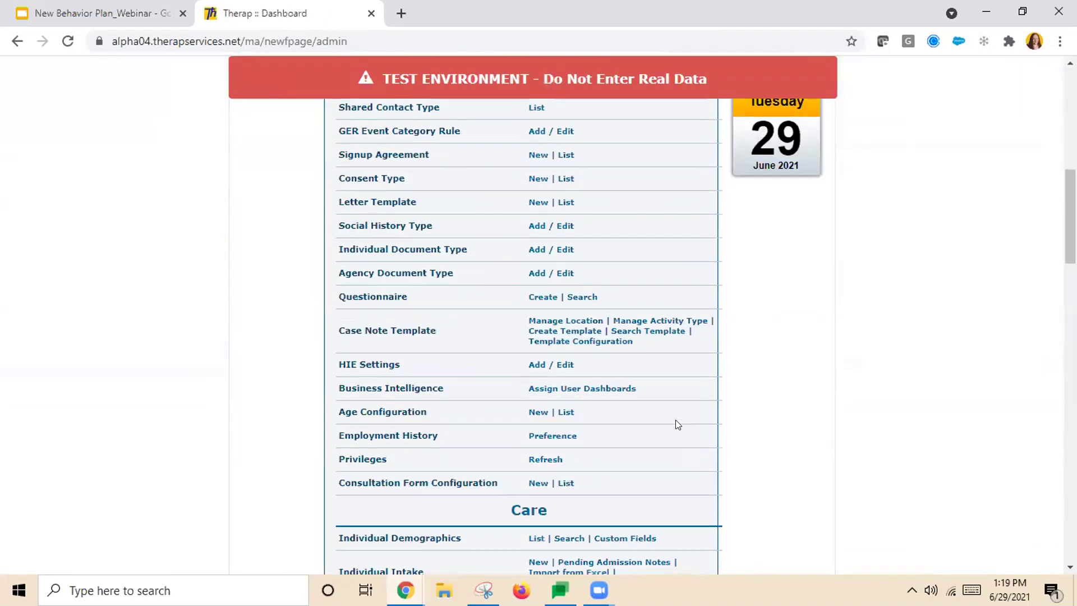
{"action": "scroll", "coordinate": [678, 425], "scroll_direction": "down", "scroll_amount": 4}
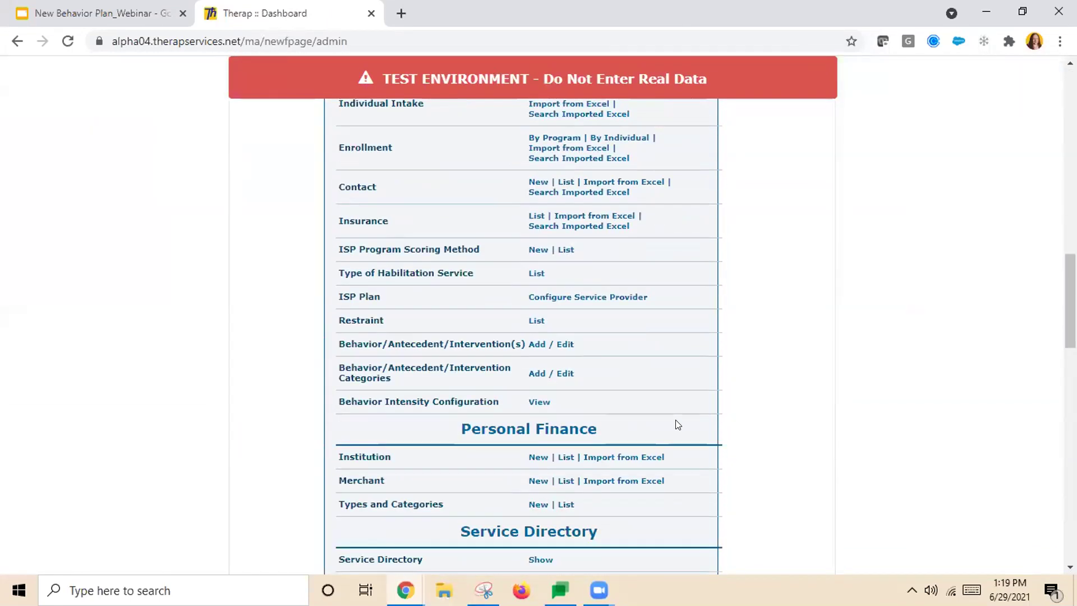
{"action": "scroll", "coordinate": [678, 425], "scroll_direction": "down", "scroll_amount": 1}
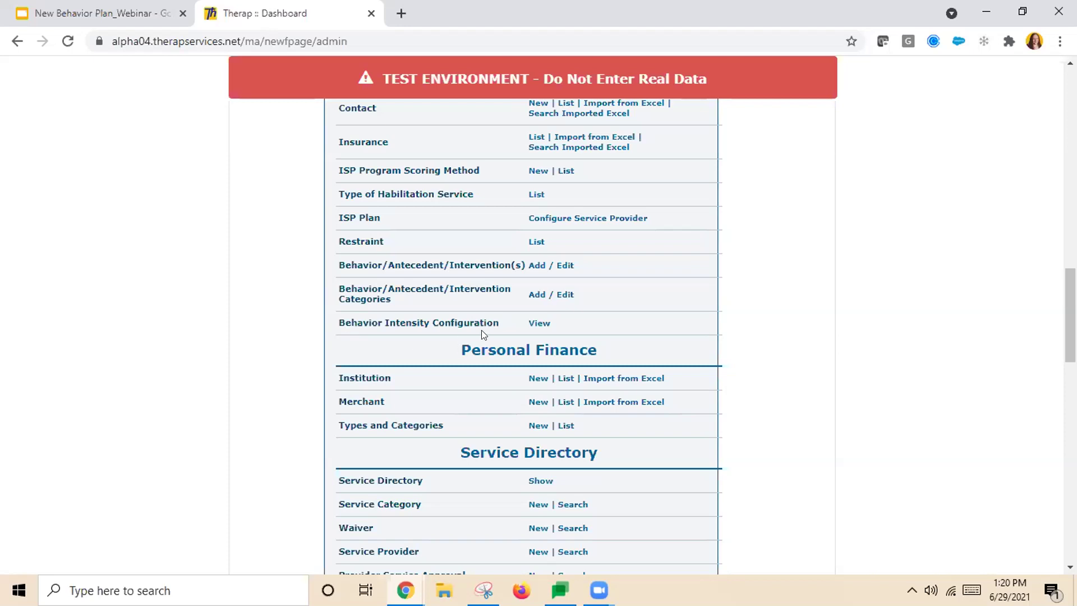
{"action": "left_click", "coordinate": [539, 323]}
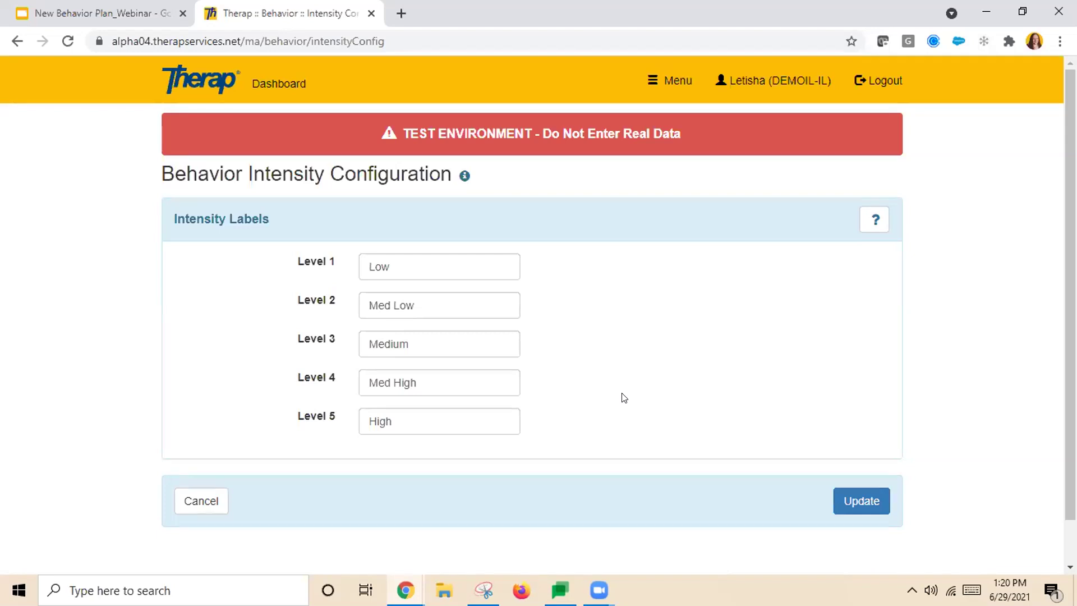
Step: Set the intensity labels for Levels 1 through 5 to 1, 2, 3, 4 and 5 and update the configuration
{"action": "left_click_drag", "start_coordinate": [421, 258], "coordinate": [357, 262]}
{"action": "type", "text": "1"}
{"action": "key", "text": "Tab"}
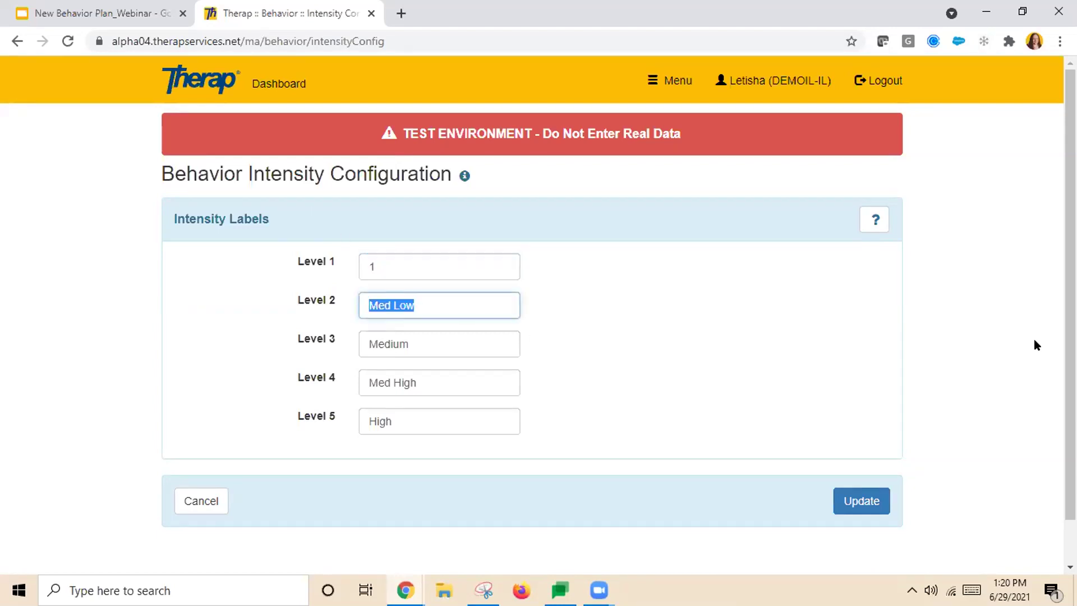
{"action": "type", "text": "2"}
{"action": "key", "text": "Tab"}
{"action": "type", "text": "3"}
{"action": "key", "text": "Tab"}
{"action": "type", "text": "4"}
{"action": "key", "text": "Tab"}
{"action": "type", "text": "5"}
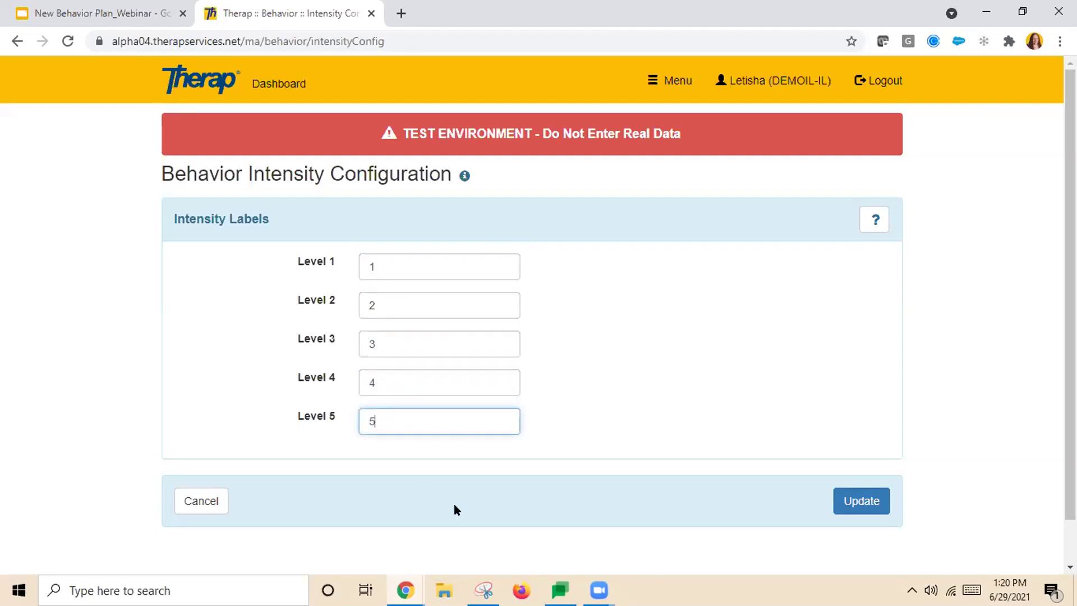
{"action": "left_click", "coordinate": [586, 374]}
{"action": "left_click", "coordinate": [849, 504]}
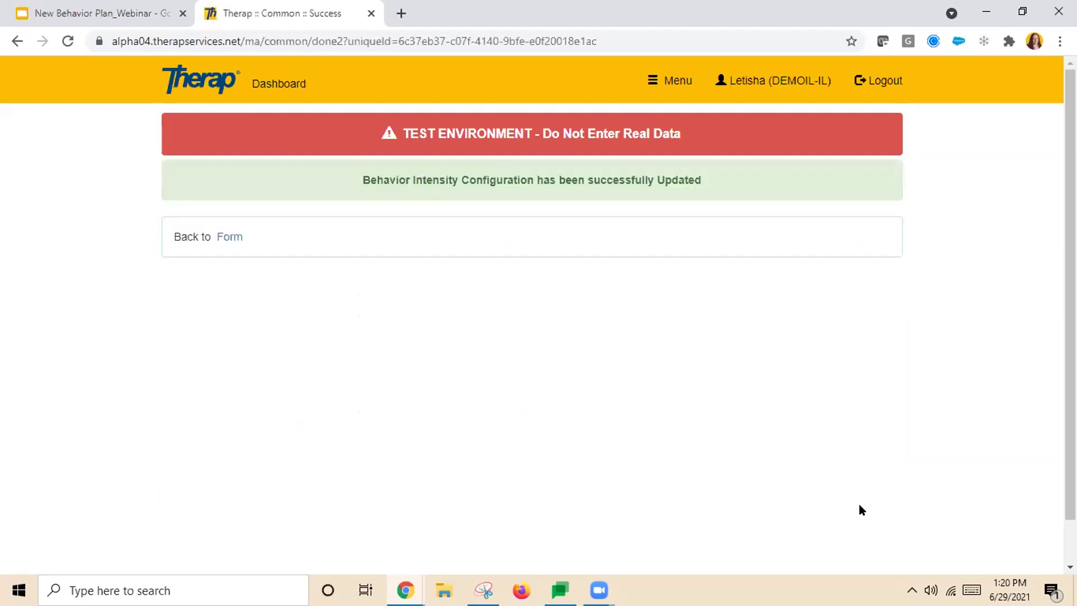
Step: Go back to the intensity configuration form and clear the labels of all five levels
{"action": "left_click", "coordinate": [233, 238]}
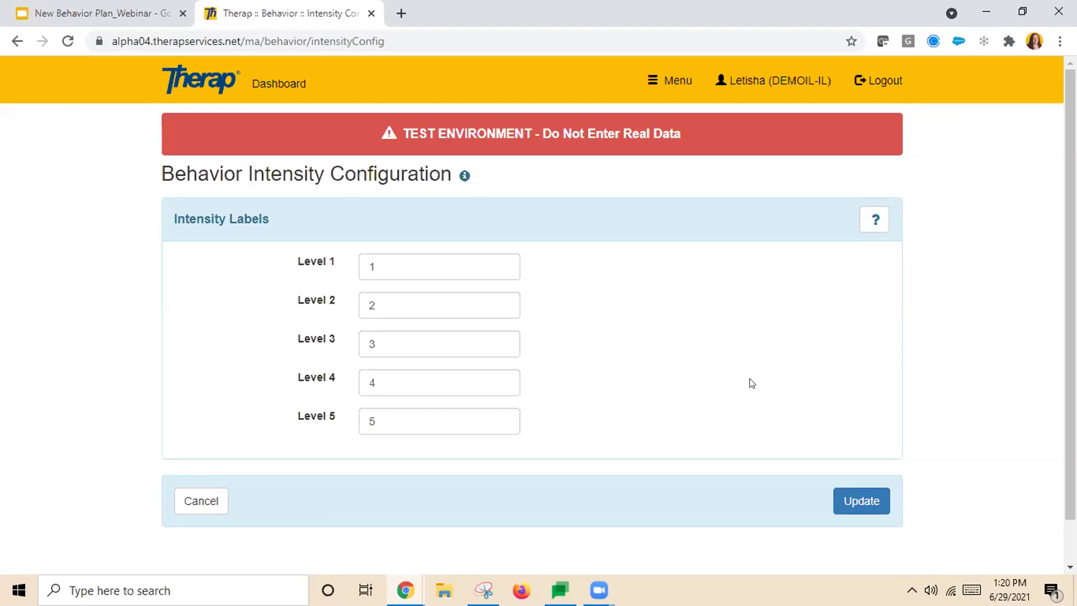
{"action": "left_click", "coordinate": [507, 433]}
{"action": "key", "text": "BackSpace"}
{"action": "key", "text": "shift+Tab"}
{"action": "key", "text": "BackSpace"}
{"action": "key", "text": "shift+Tab"}
{"action": "key", "text": "shift+Tab"}
{"action": "key", "text": "shift+Tab"}
{"action": "key", "text": "BackSpace"}
{"action": "key", "text": "Tab"}
{"action": "key", "text": "BackSpace"}
{"action": "key", "text": "Tab"}
{"action": "key", "text": "BackSpace"}
{"action": "key", "text": "shift+Tab"}
{"action": "key", "text": "shift+Tab"}
Step: Label intensity Levels 1 to 3 as Low, Med and High, update the configuration and return to the dashboard
{"action": "type", "text": "Low"}
{"action": "key", "text": "Tab"}
{"action": "type", "text": "Med"}
{"action": "key", "text": "Tab"}
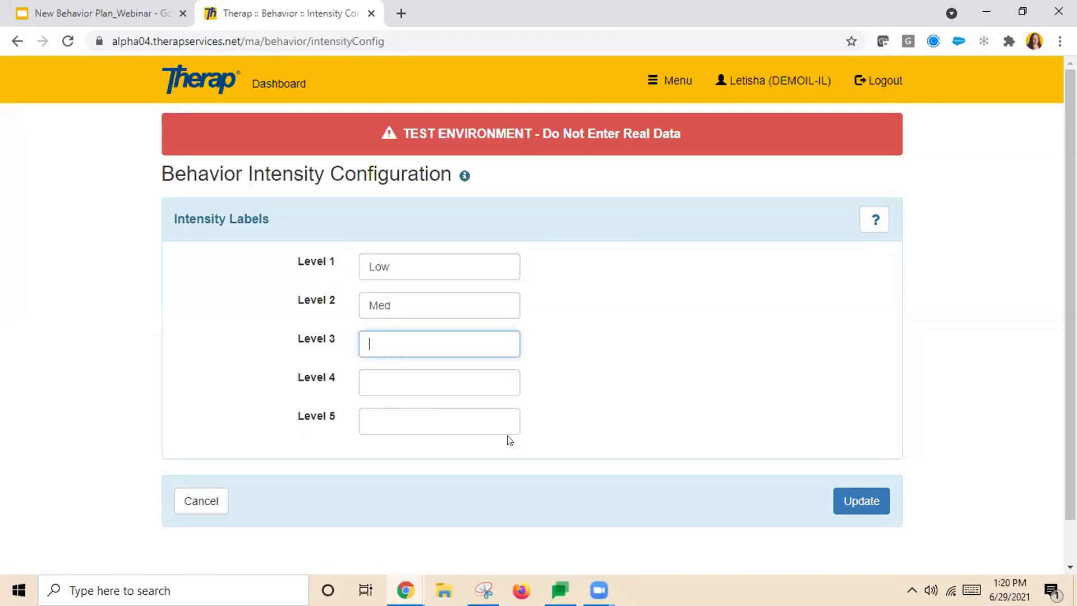
{"action": "type", "text": "High"}
{"action": "left_click", "coordinate": [850, 511]}
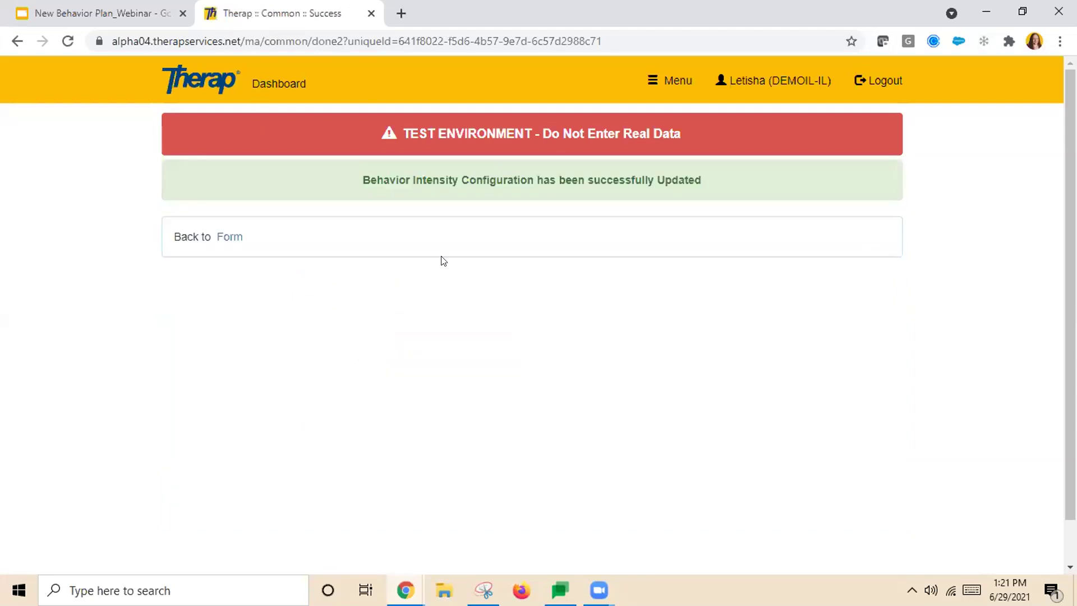
{"action": "left_click", "coordinate": [287, 87]}
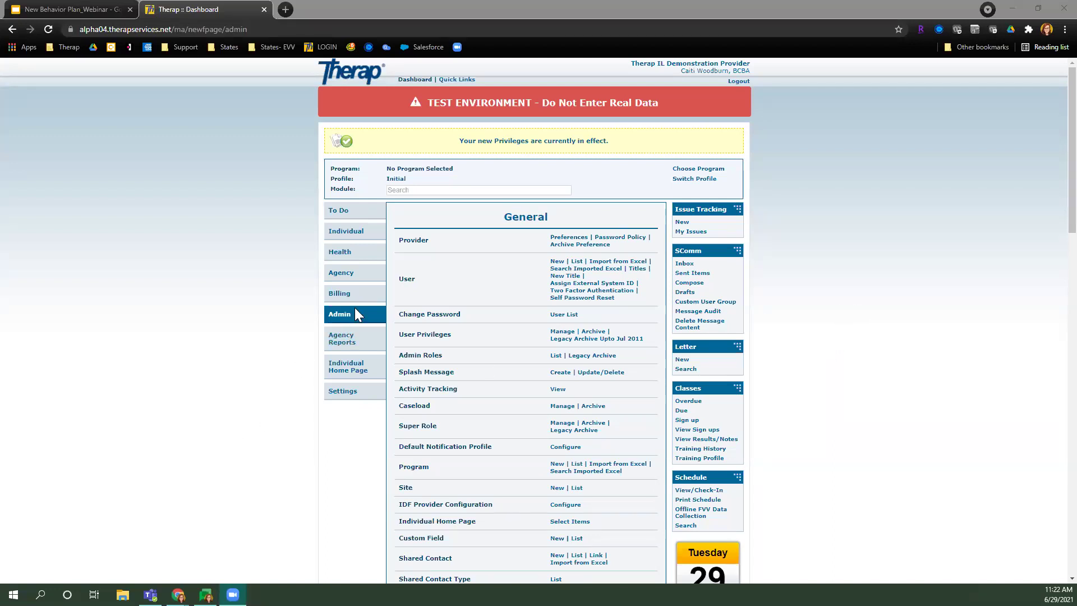
Step: Start a new Significant Life Event(s) form from the individual Care modules, searching for the individual with "ale" and selecting the match
{"action": "left_click", "coordinate": [345, 228]}
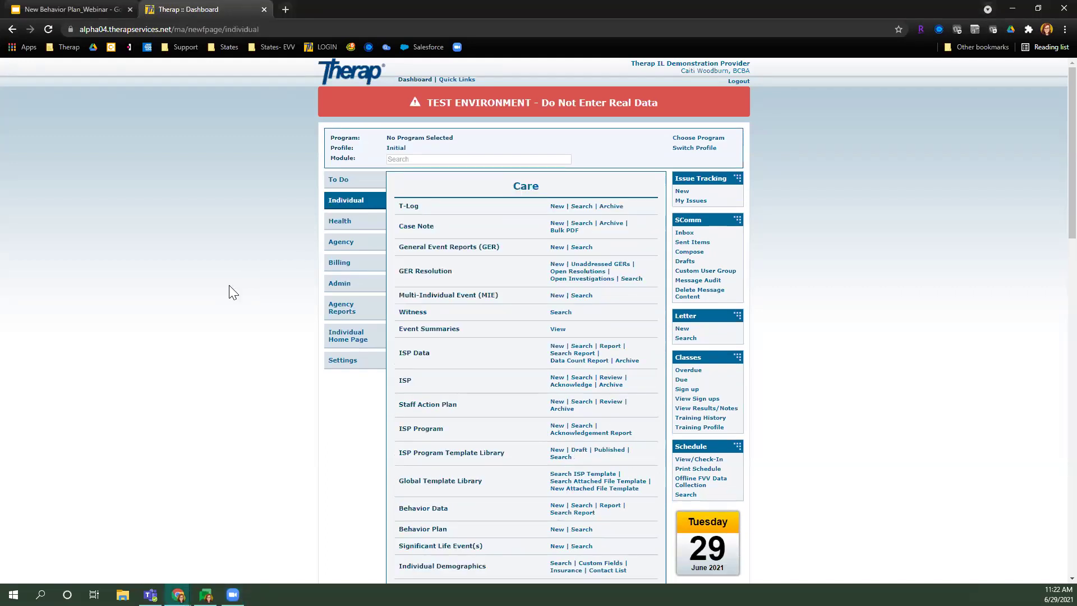
{"action": "scroll", "coordinate": [284, 298], "scroll_direction": "down", "scroll_amount": 4}
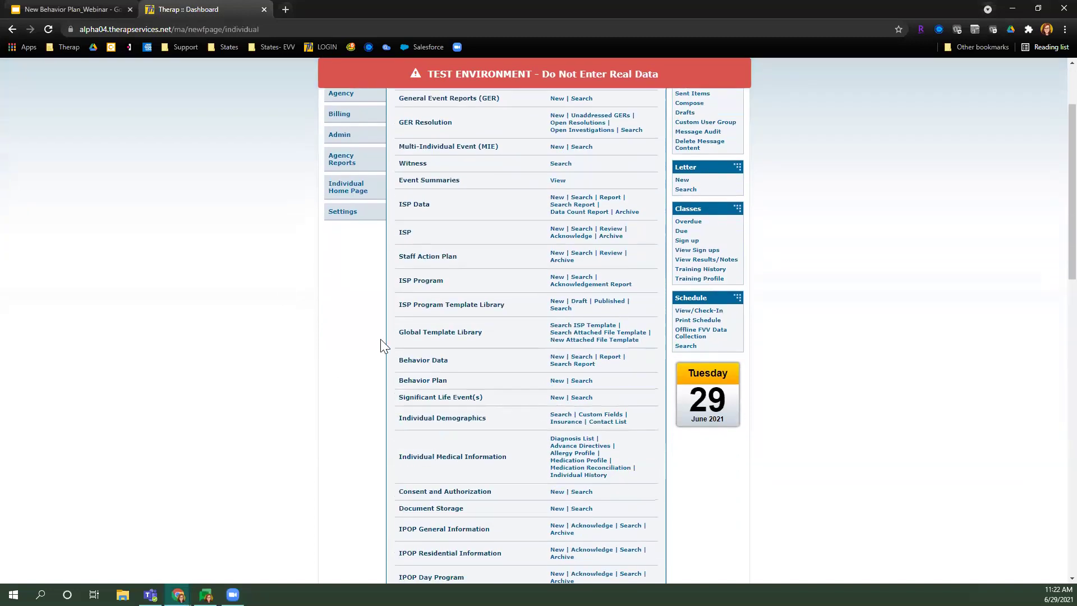
{"action": "left_click_drag", "start_coordinate": [400, 341], "coordinate": [501, 345]}
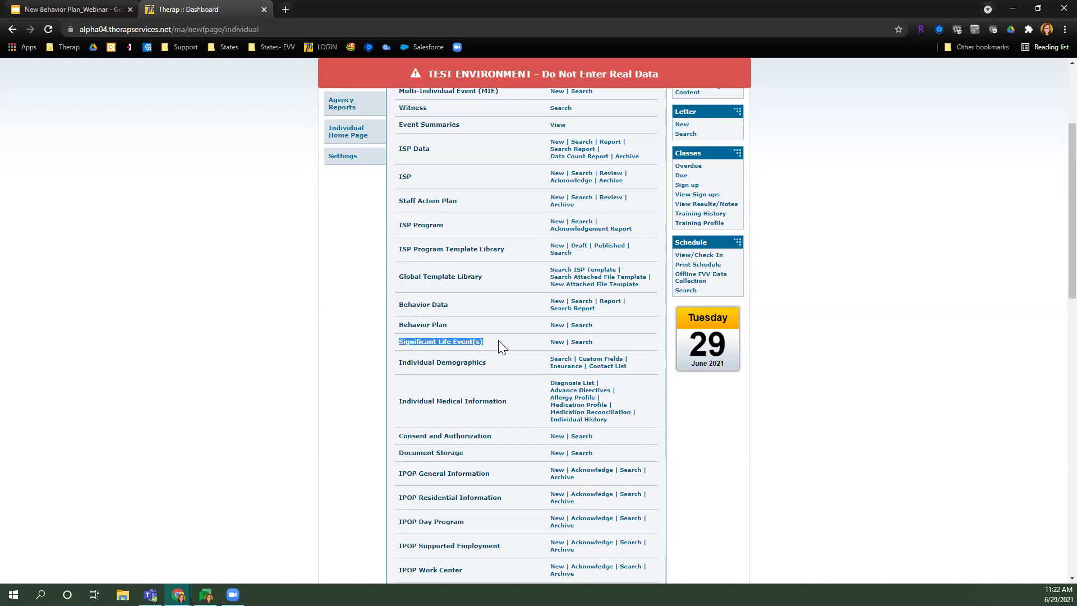
{"action": "left_click", "coordinate": [500, 339]}
{"action": "left_click", "coordinate": [558, 343]}
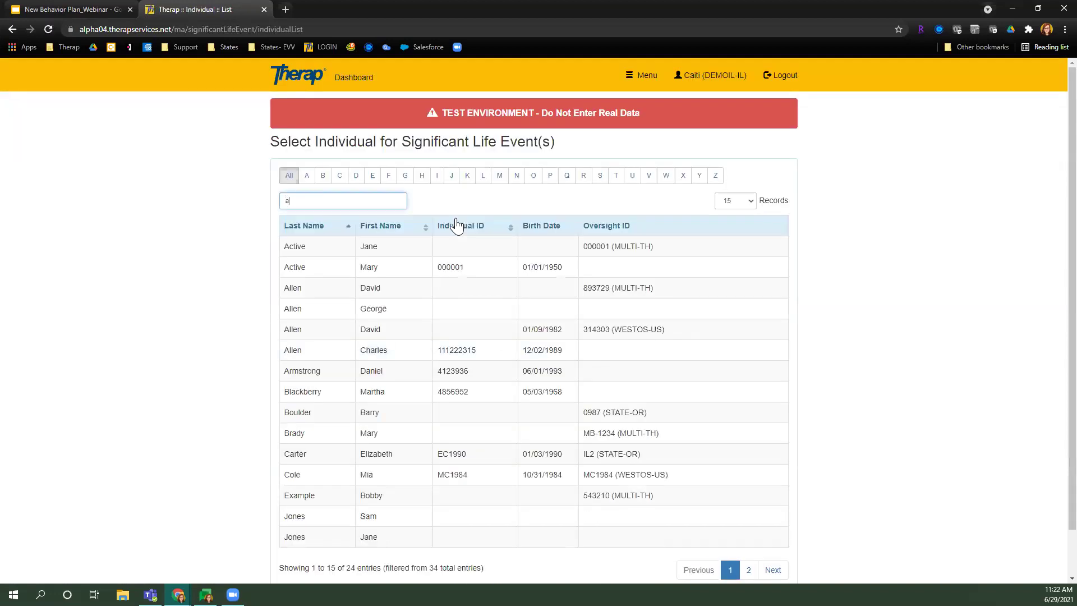
{"action": "type", "text": "ale"}
{"action": "left_click", "coordinate": [457, 250]}
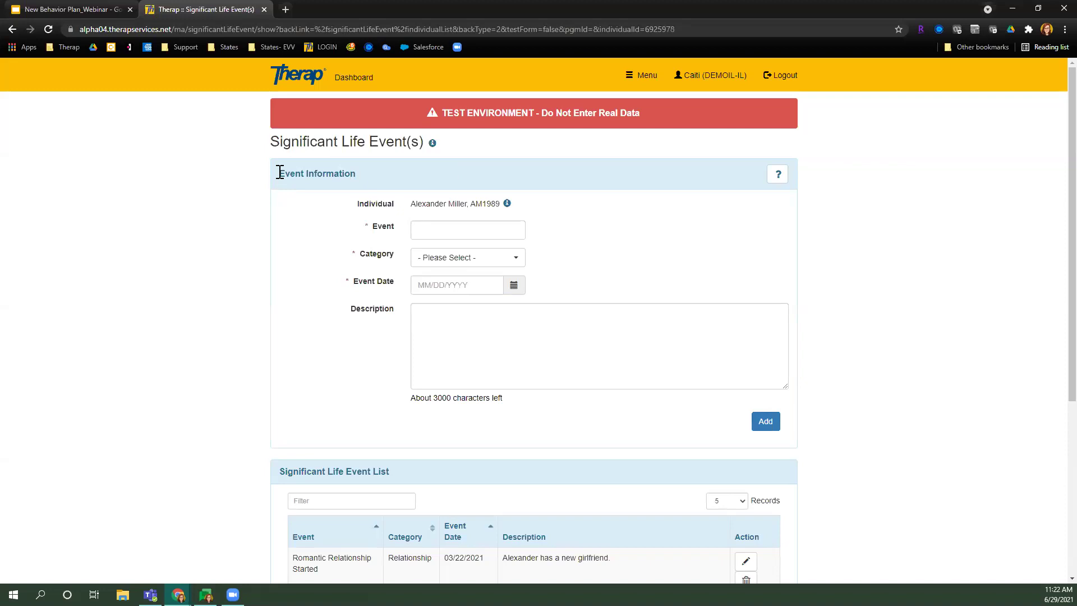
Step: Look over the event form and the existing Significant Life Event List, and enter New Medication as the event
{"action": "left_click_drag", "start_coordinate": [280, 173], "coordinate": [369, 167]}
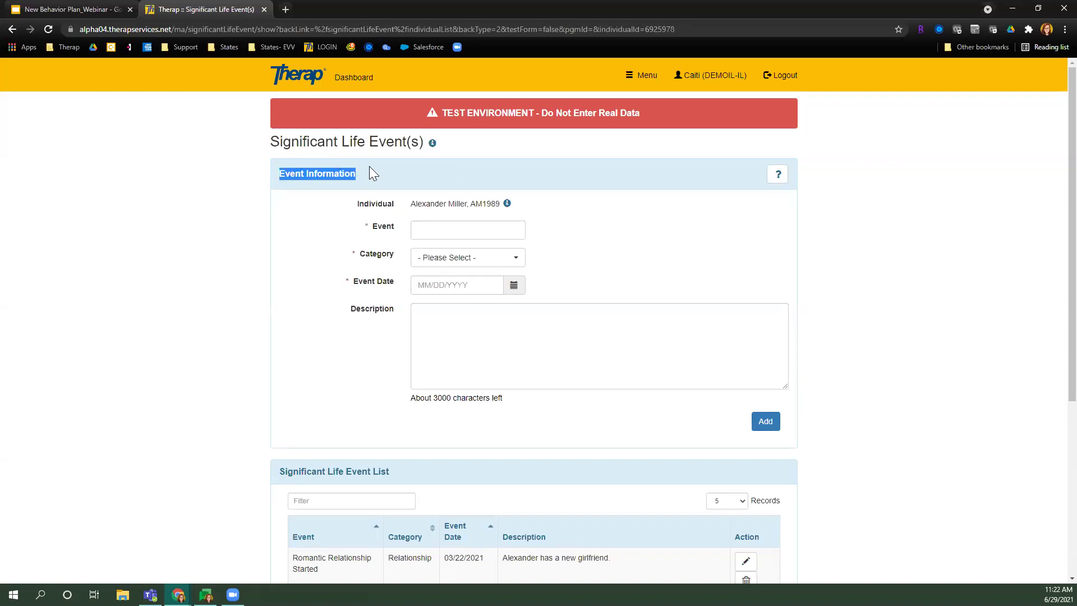
{"action": "left_click", "coordinate": [370, 173]}
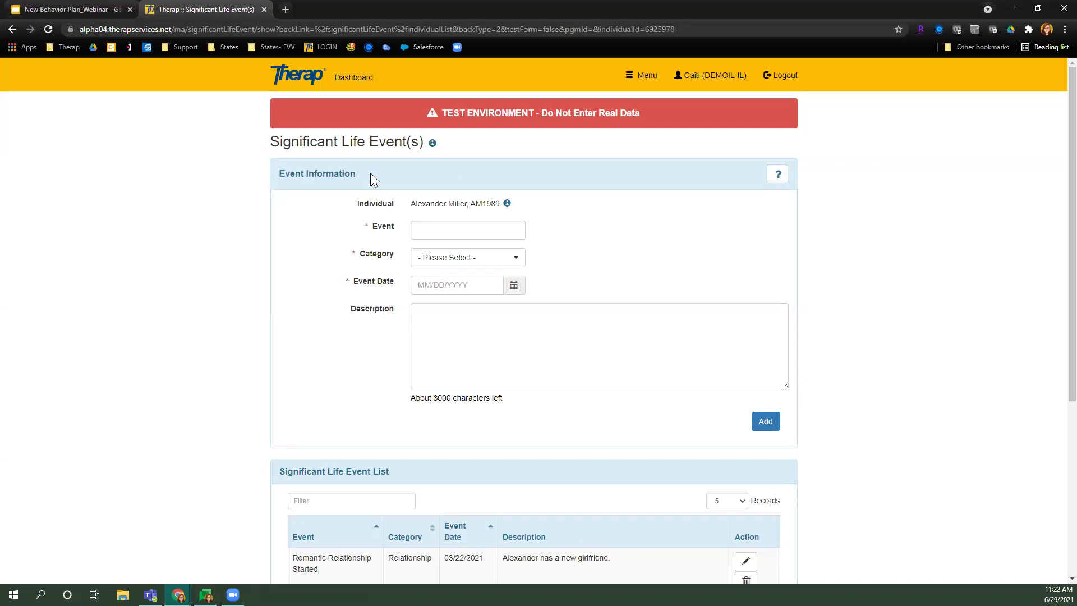
{"action": "scroll", "coordinate": [370, 172], "scroll_direction": "down", "scroll_amount": 5}
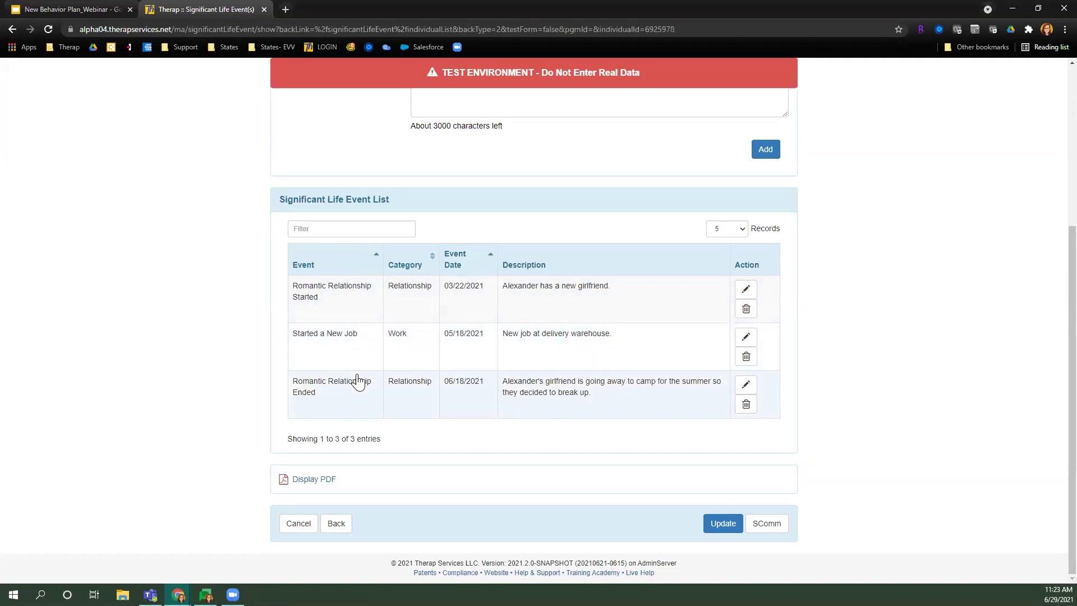
{"action": "scroll", "coordinate": [357, 381], "scroll_direction": "up", "scroll_amount": 5}
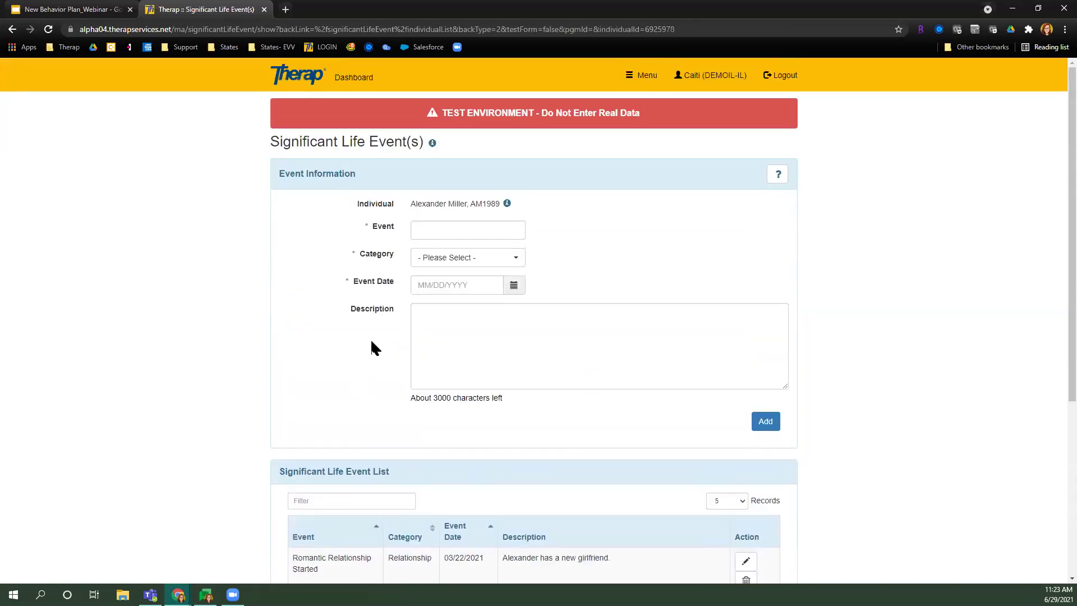
{"action": "left_click", "coordinate": [467, 223]}
{"action": "type", "text": "N"}
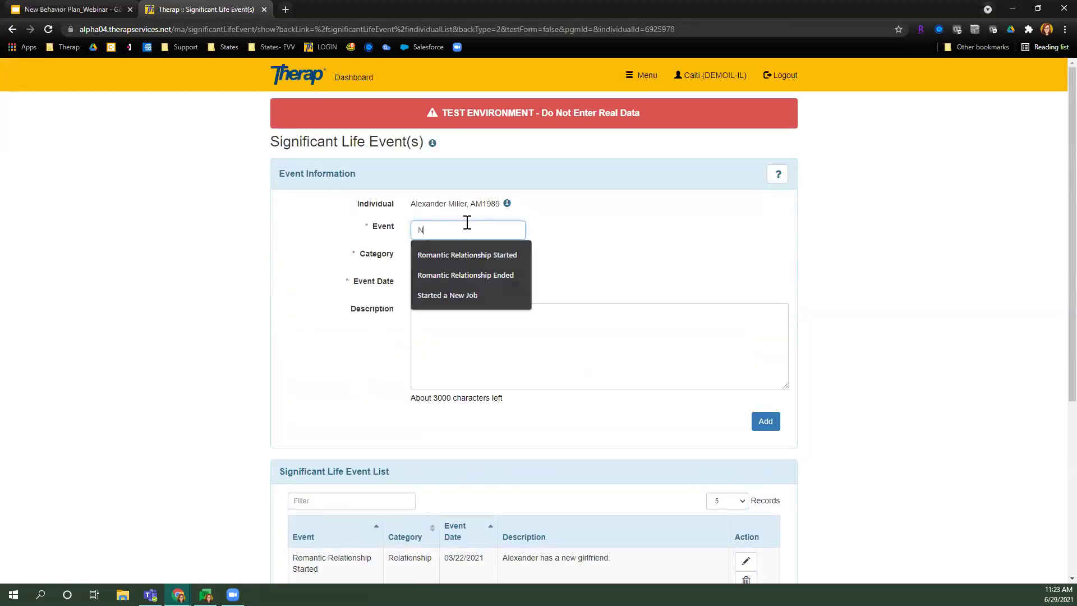
{"action": "type", "text": "ew Medication"}
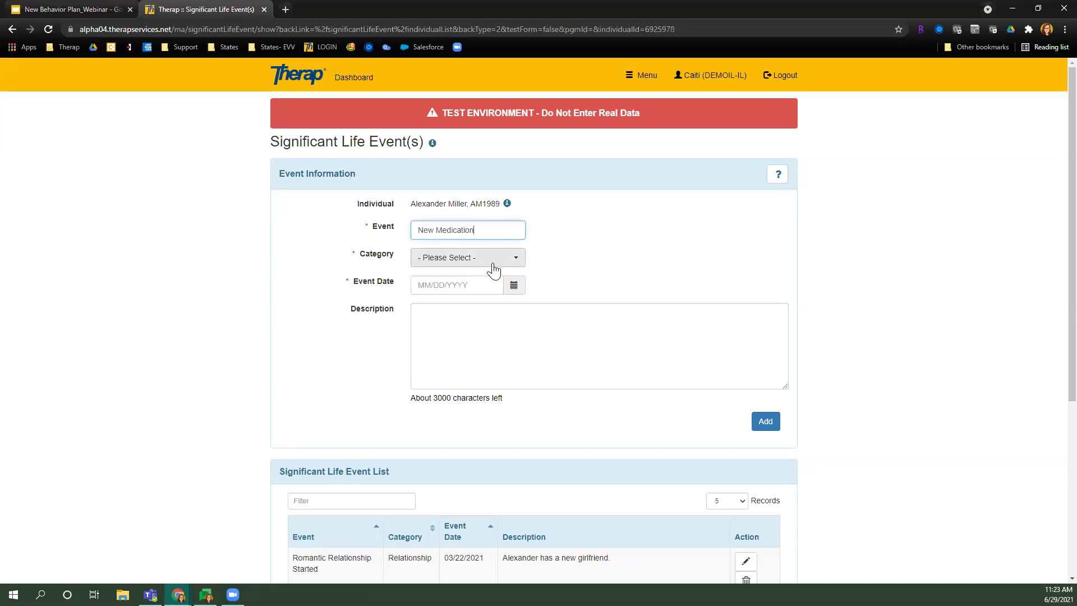
Step: Choose Other as the event category and go to the field for specifying it
{"action": "left_click", "coordinate": [513, 257]}
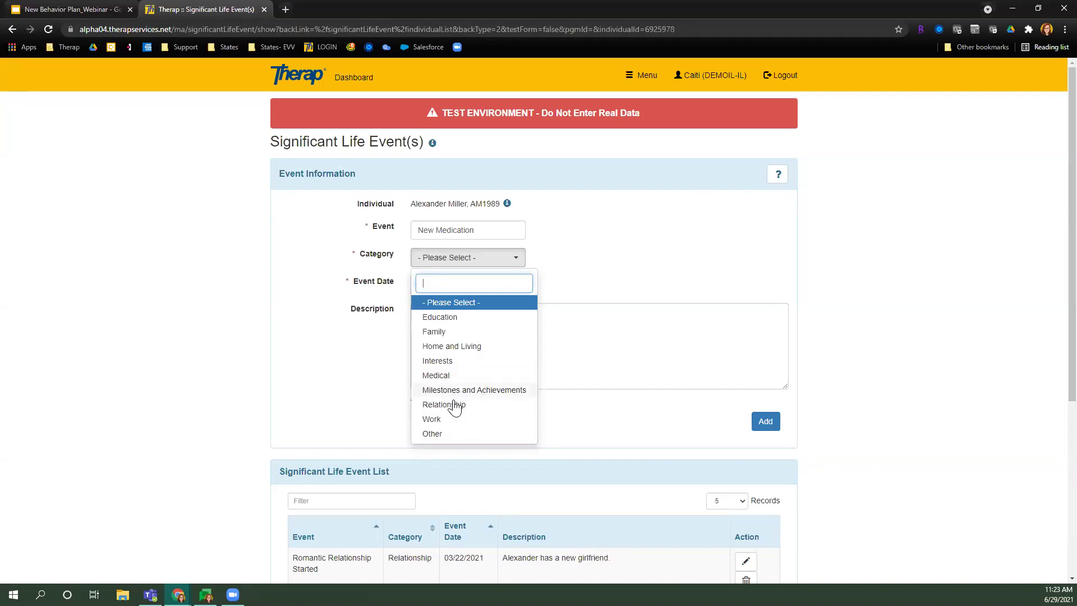
{"action": "left_click", "coordinate": [447, 434]}
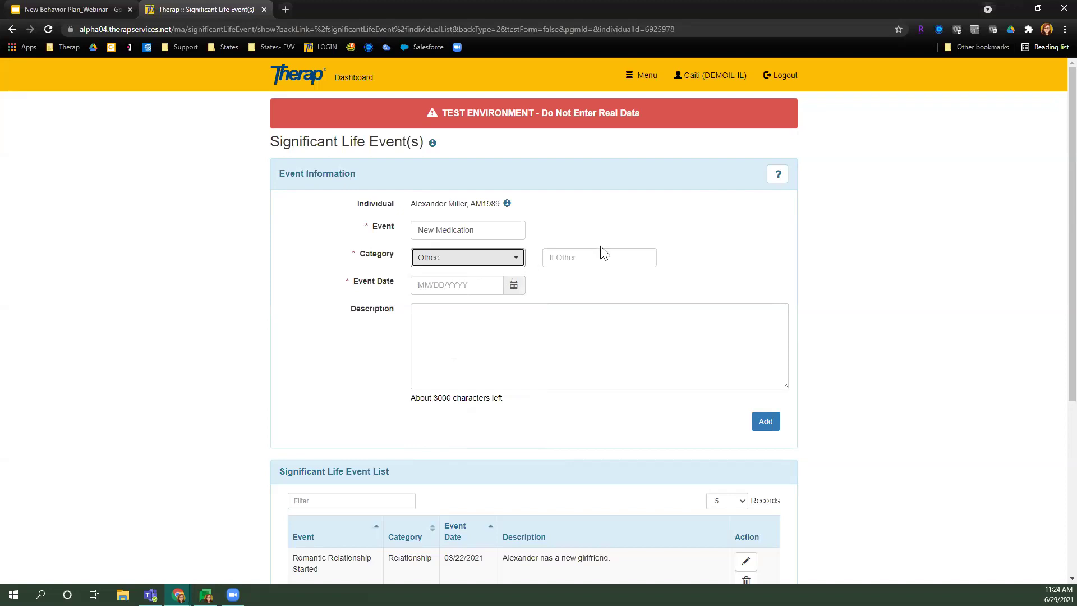
{"action": "left_click", "coordinate": [564, 261]}
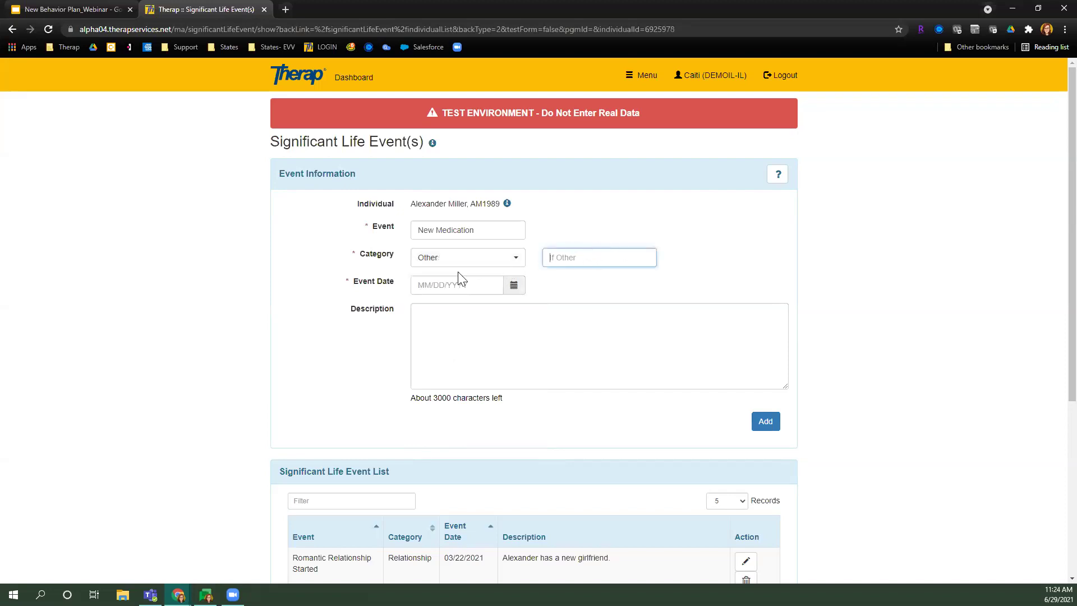
{"action": "left_click_drag", "start_coordinate": [355, 256], "coordinate": [399, 256]}
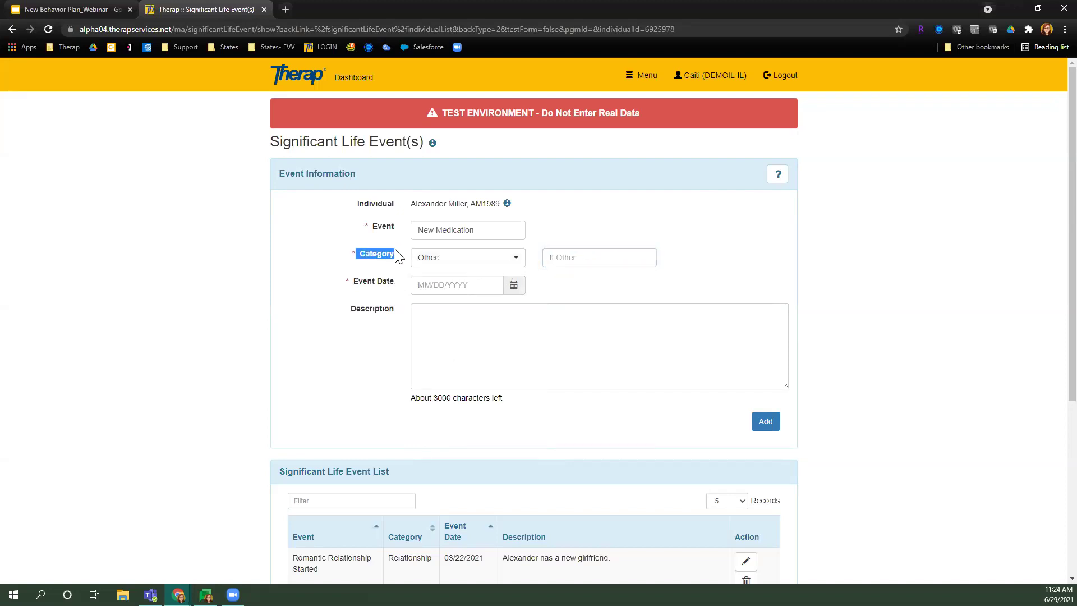
Step: Set the New Medication event's category to Medical and its event date to 06/28/2021
{"action": "left_click", "coordinate": [442, 256]}
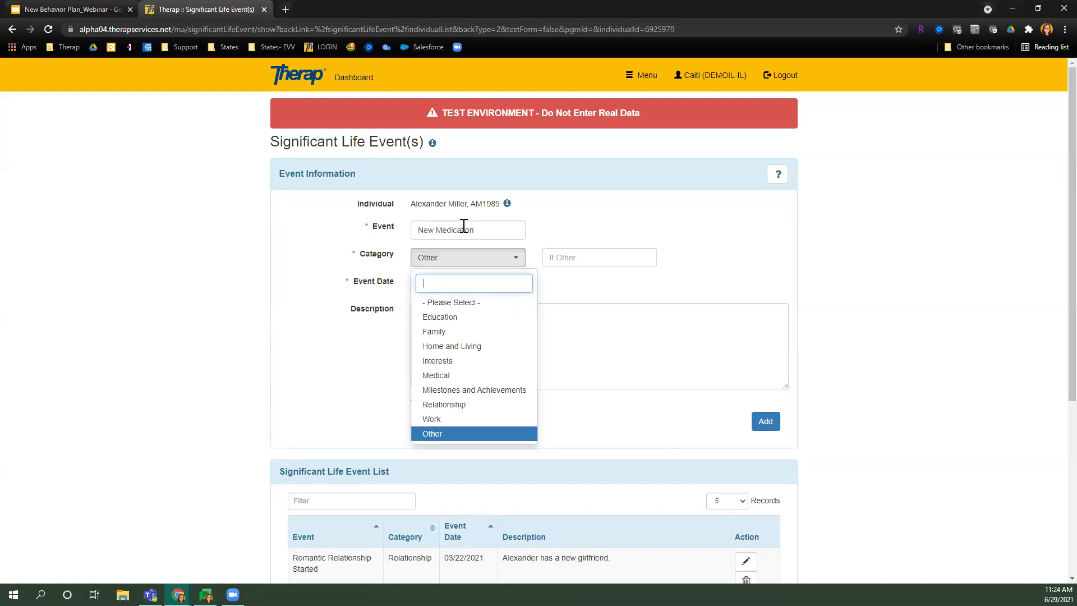
{"action": "left_click", "coordinate": [453, 376]}
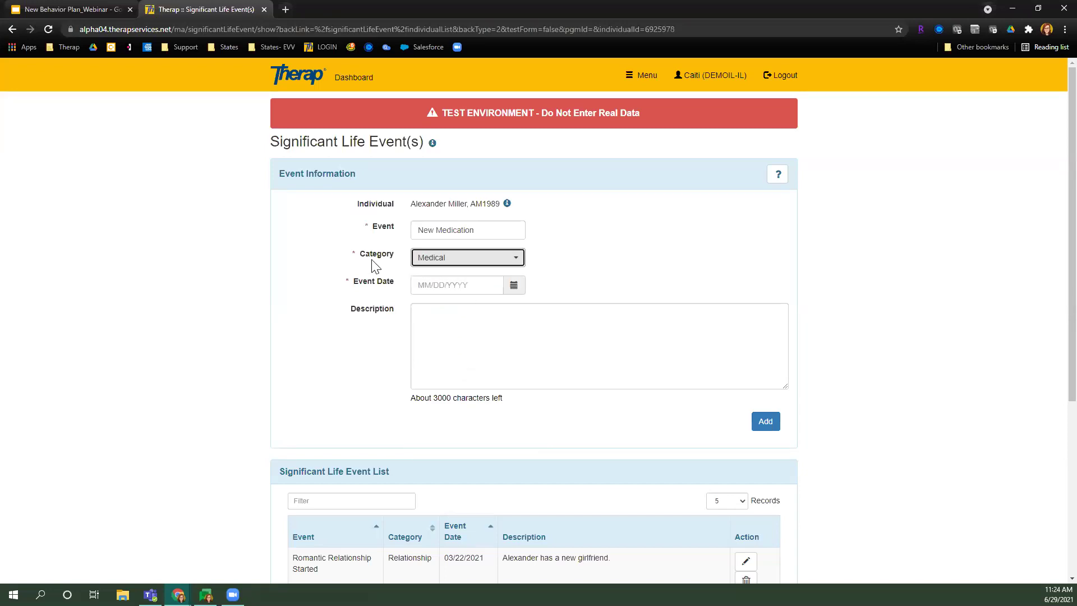
{"action": "left_click_drag", "start_coordinate": [345, 284], "coordinate": [399, 276]}
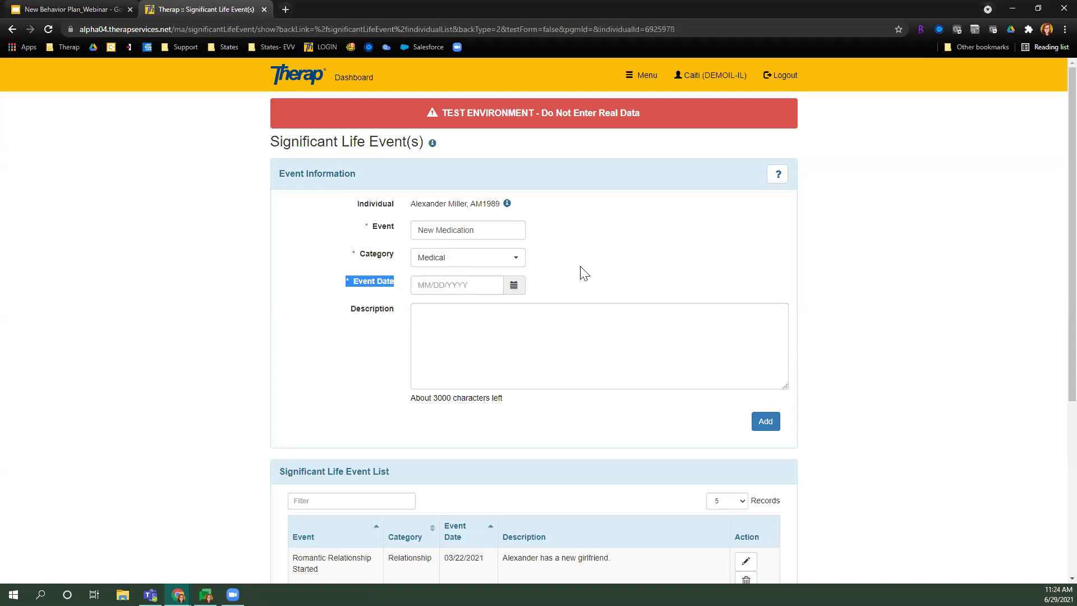
{"action": "left_click", "coordinate": [553, 284]}
{"action": "left_click", "coordinate": [515, 286]}
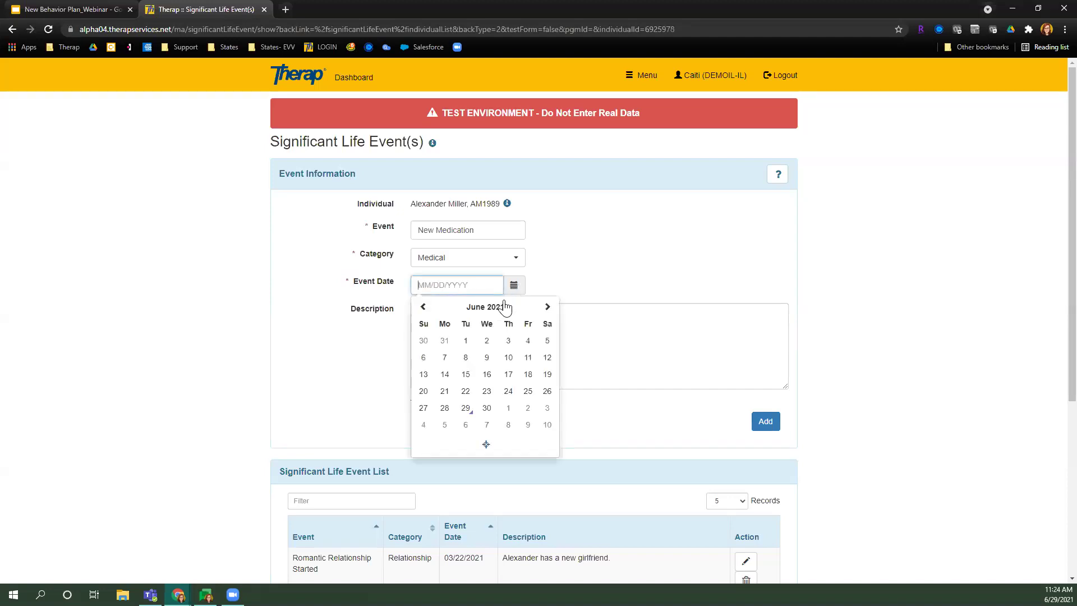
{"action": "left_click", "coordinate": [445, 407]}
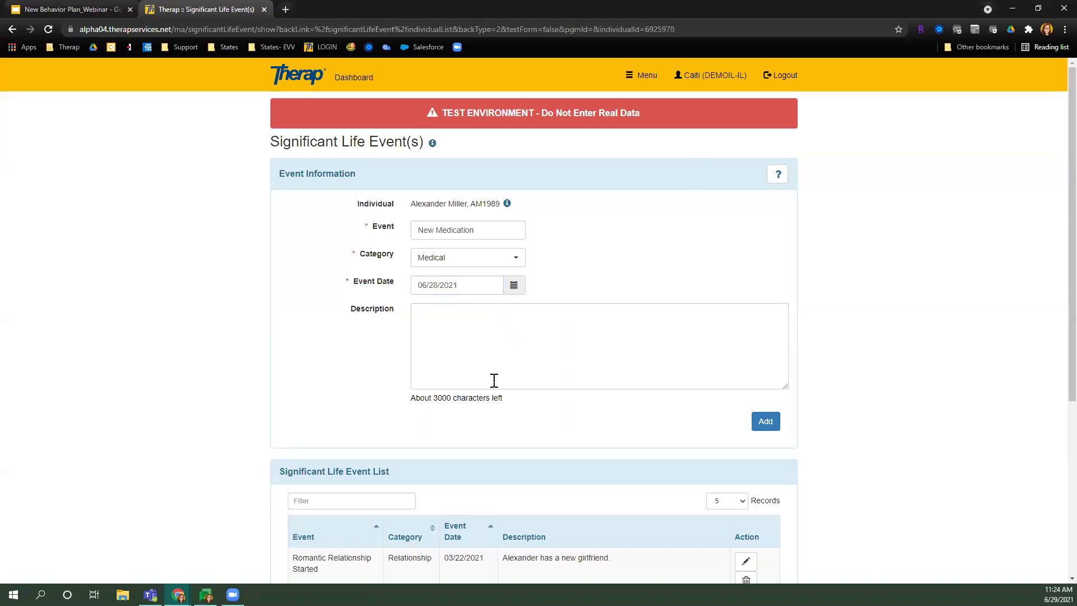
Step: Describe the event as the individual having started gabapentin 300mg twice daily for nerve pain, and add it to the list
{"action": "left_click", "coordinate": [493, 344]}
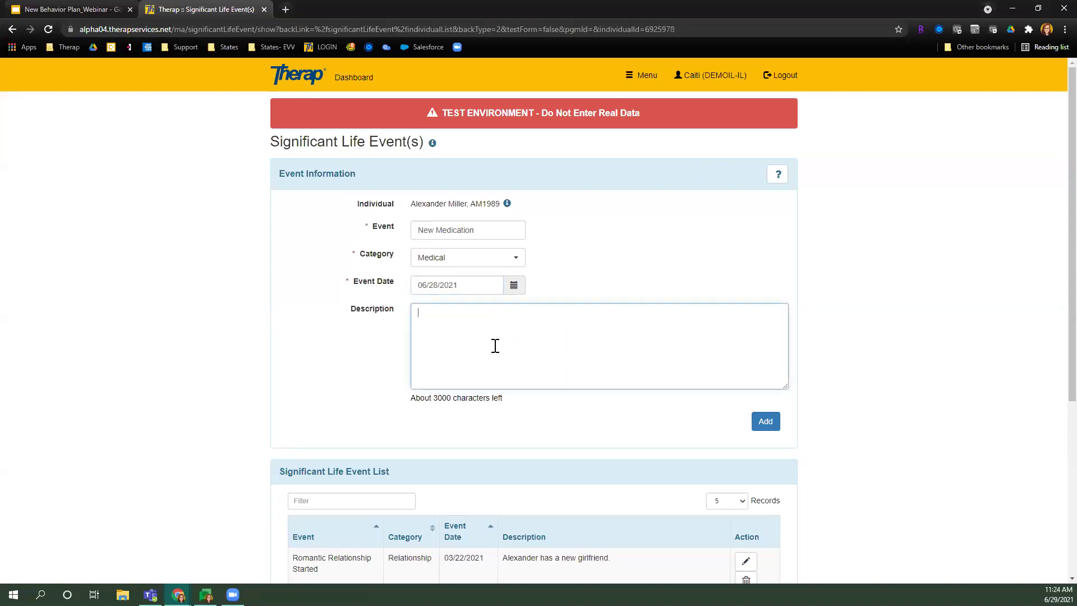
{"action": "double_click", "coordinate": [441, 398]}
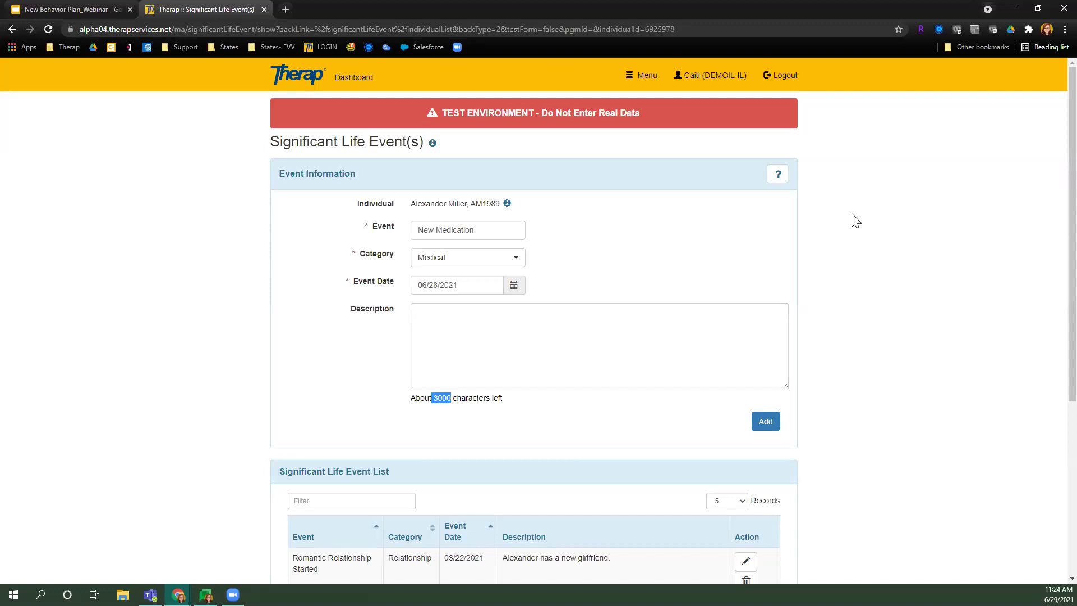
{"action": "left_click", "coordinate": [631, 357]}
{"action": "type", "text": "Al"}
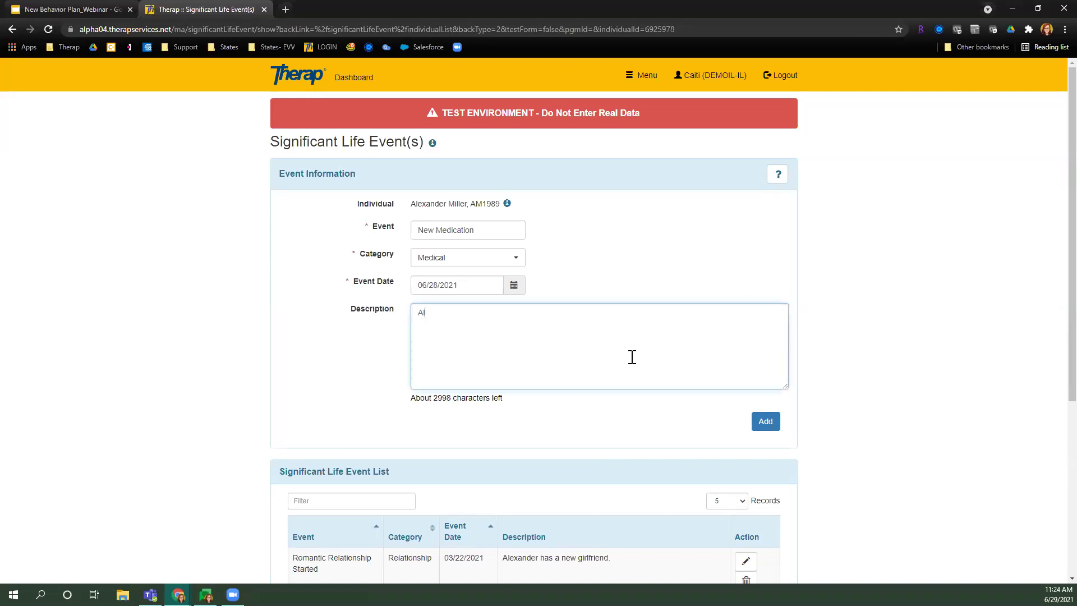
{"action": "type", "text": "exander started gapab"}
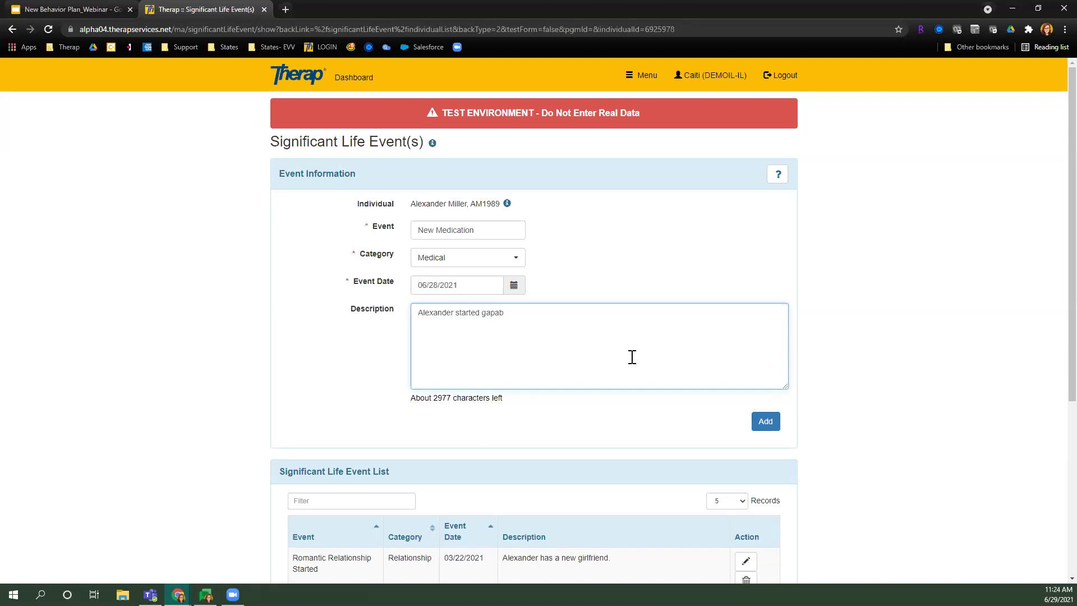
{"action": "key", "text": "BackSpace"}
{"action": "key", "text": "BackSpace"}
{"action": "key", "text": "BackSpace"}
{"action": "type", "text": "bapentin 300mg twice daily for nerve pain"}
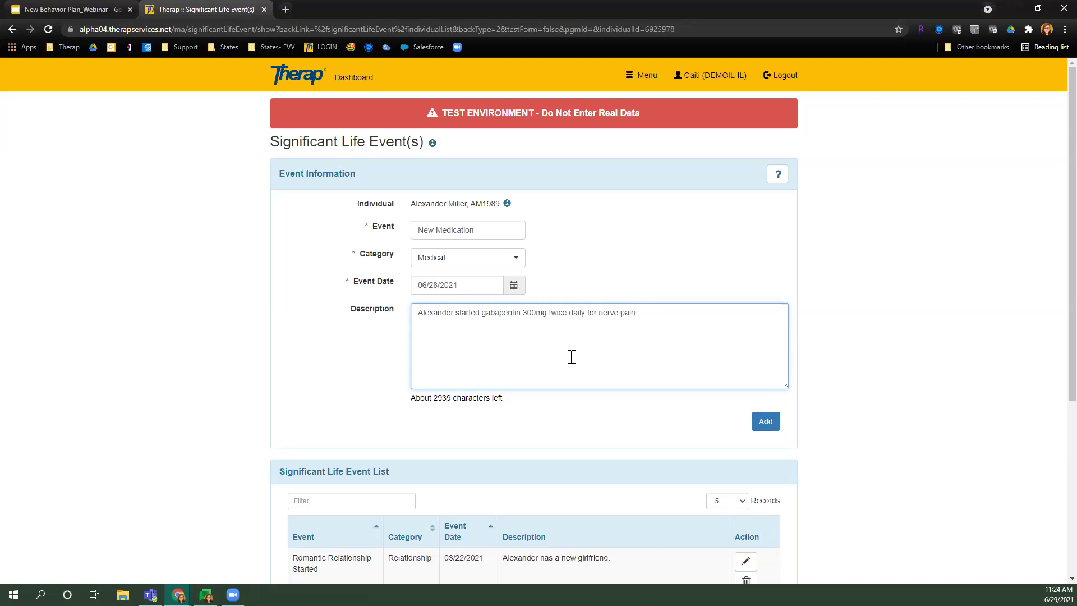
{"action": "left_click", "coordinate": [765, 425]}
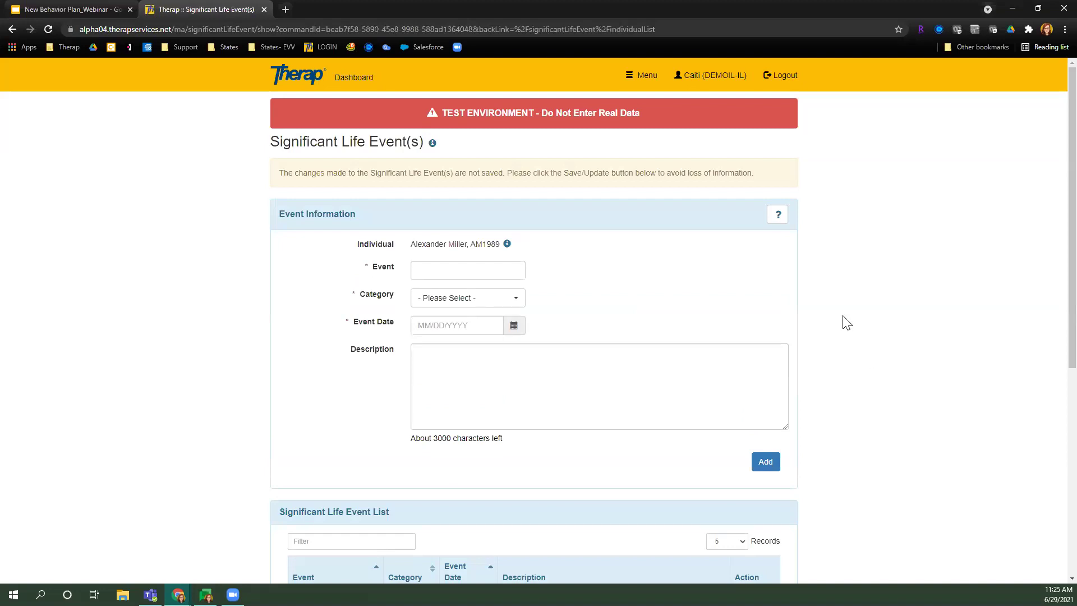
Step: Review the Significant Life Event List and the save notice, update the form and return to the dashboard
{"action": "scroll", "coordinate": [848, 317], "scroll_direction": "down", "scroll_amount": 4}
{"action": "scroll", "coordinate": [849, 315], "scroll_direction": "down", "scroll_amount": 2}
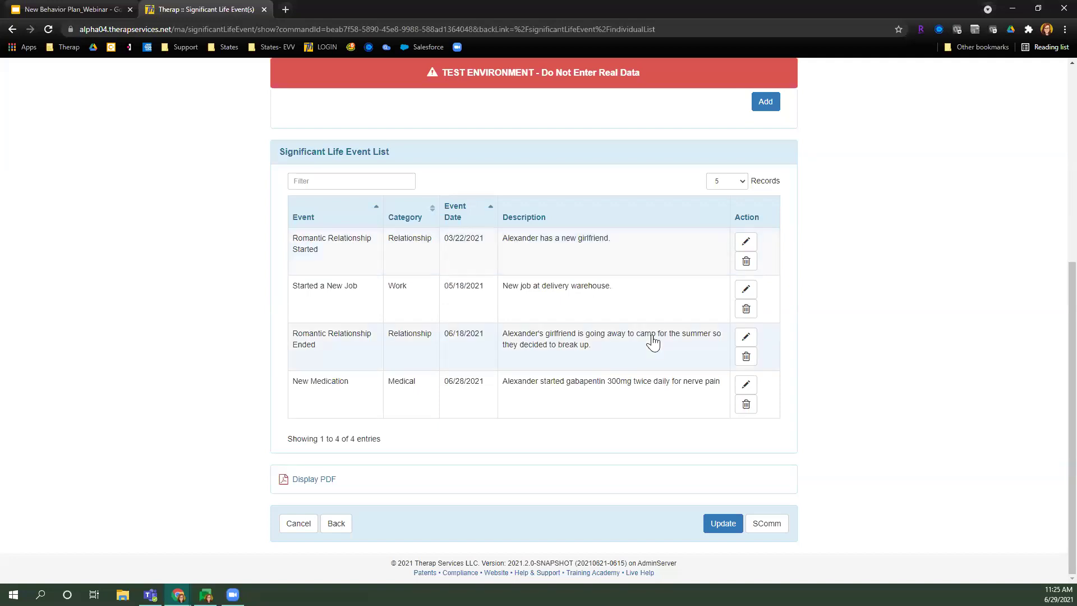
{"action": "scroll", "coordinate": [616, 354], "scroll_direction": "up", "scroll_amount": 7}
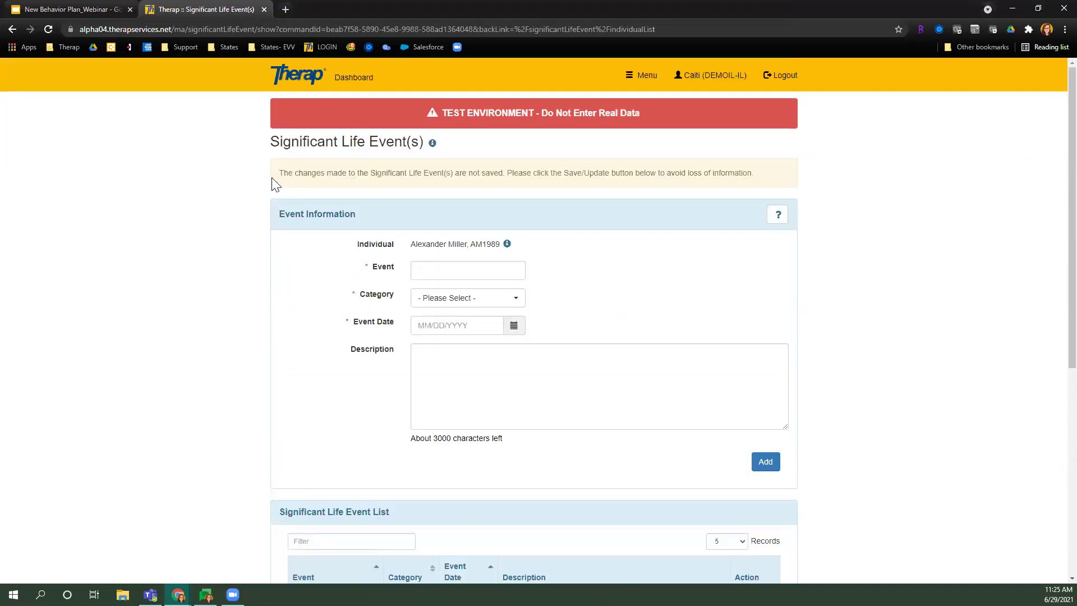
{"action": "left_click_drag", "start_coordinate": [644, 157], "coordinate": [647, 167]}
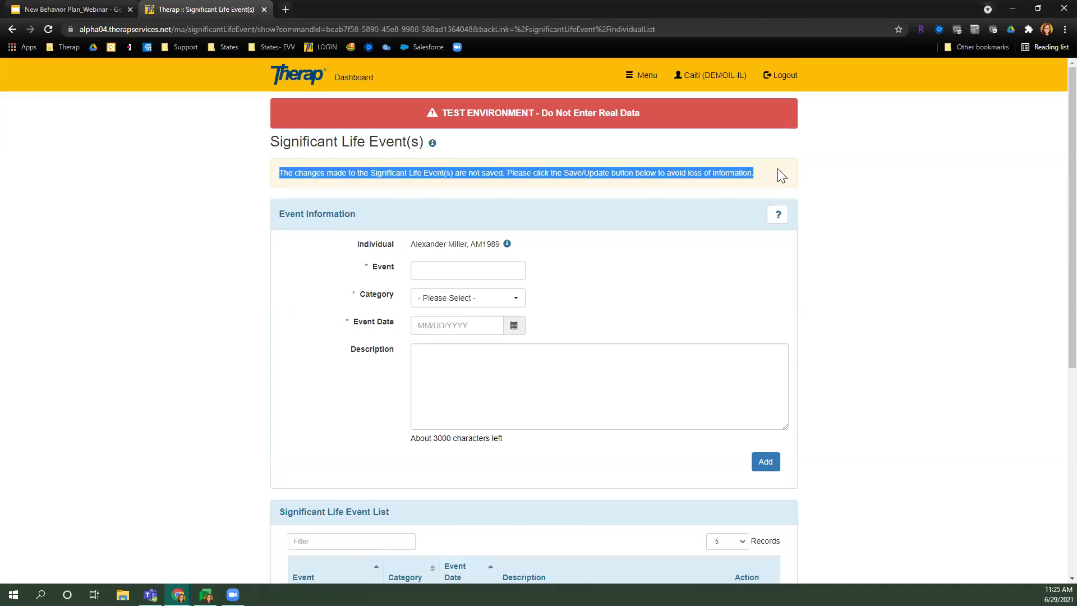
{"action": "left_click", "coordinate": [852, 190]}
{"action": "scroll", "coordinate": [853, 190], "scroll_direction": "down", "scroll_amount": 6}
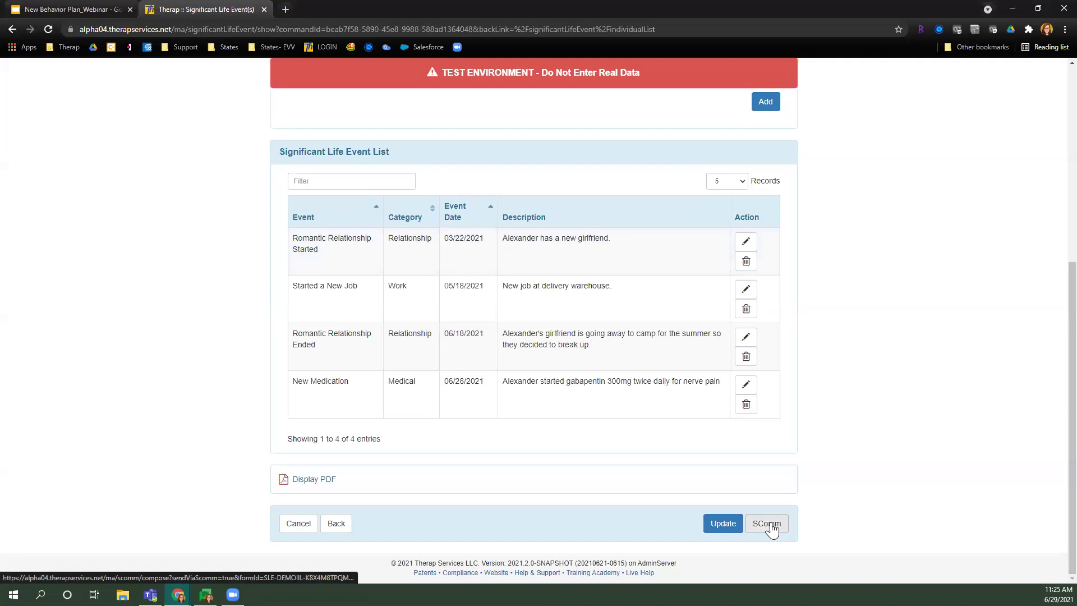
{"action": "left_click", "coordinate": [730, 525]}
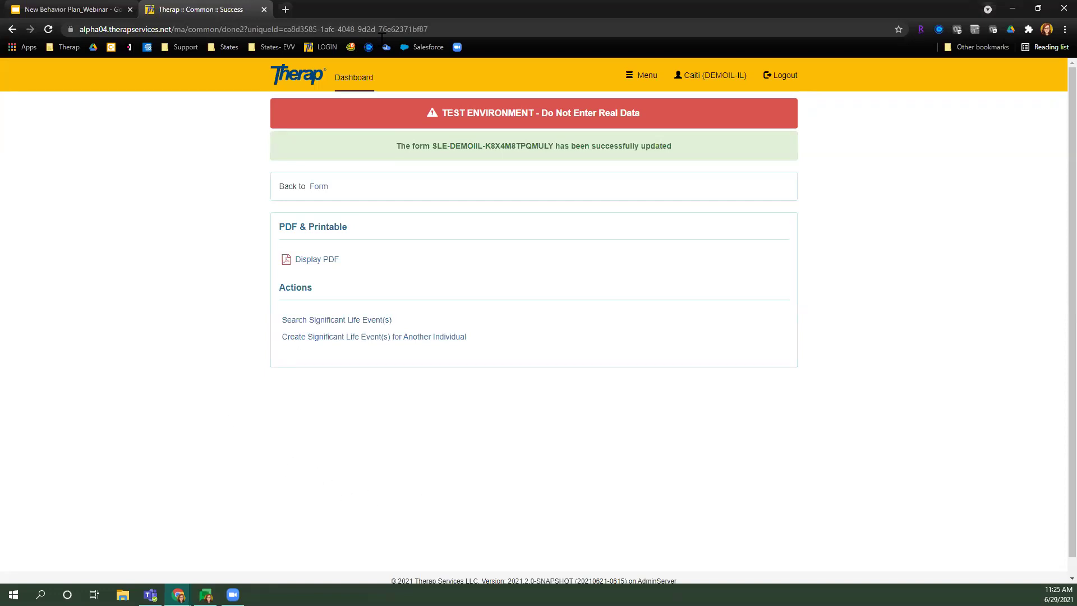
{"action": "left_click", "coordinate": [351, 84]}
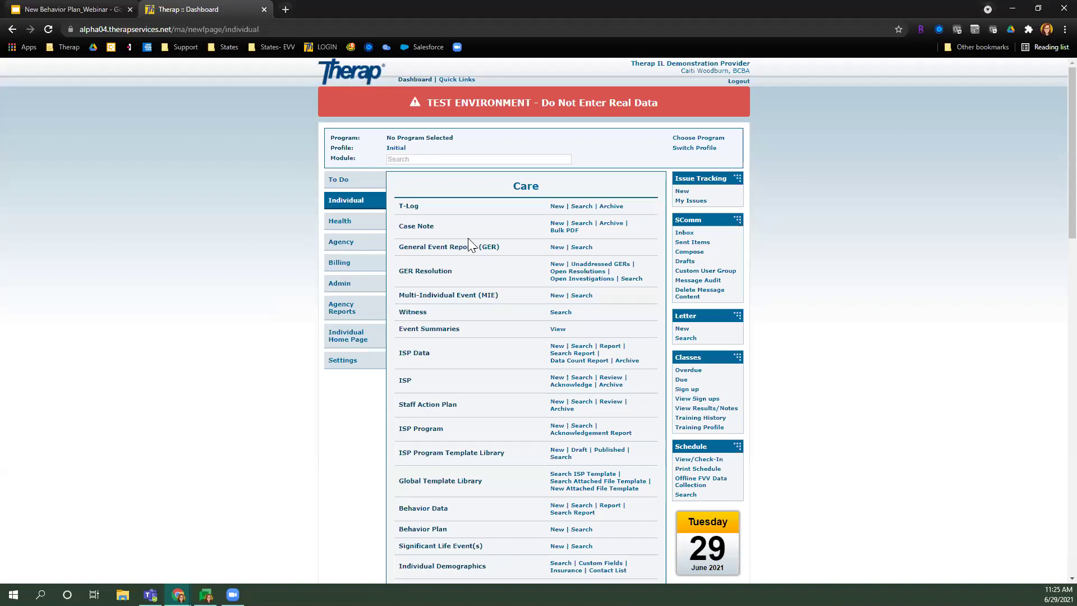
Step: Start a new Behavior Plan and choose the individual it is for by filtering on the first name
{"action": "scroll", "coordinate": [531, 288], "scroll_direction": "down", "scroll_amount": 1}
{"action": "scroll", "coordinate": [530, 281], "scroll_direction": "down", "scroll_amount": 4}
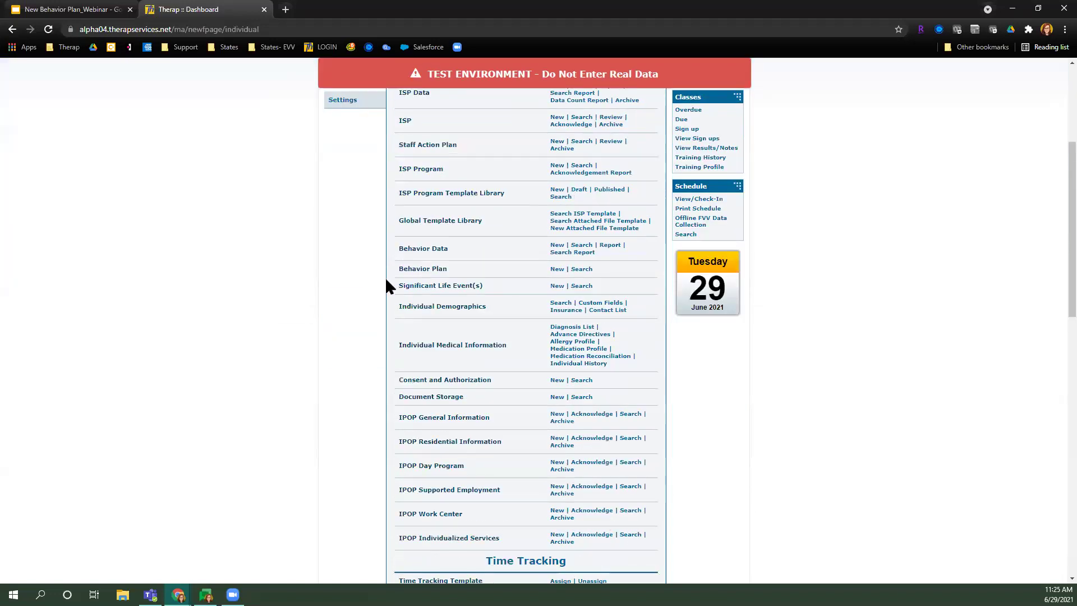
{"action": "left_click_drag", "start_coordinate": [397, 270], "coordinate": [474, 265]}
{"action": "left_click", "coordinate": [557, 270]}
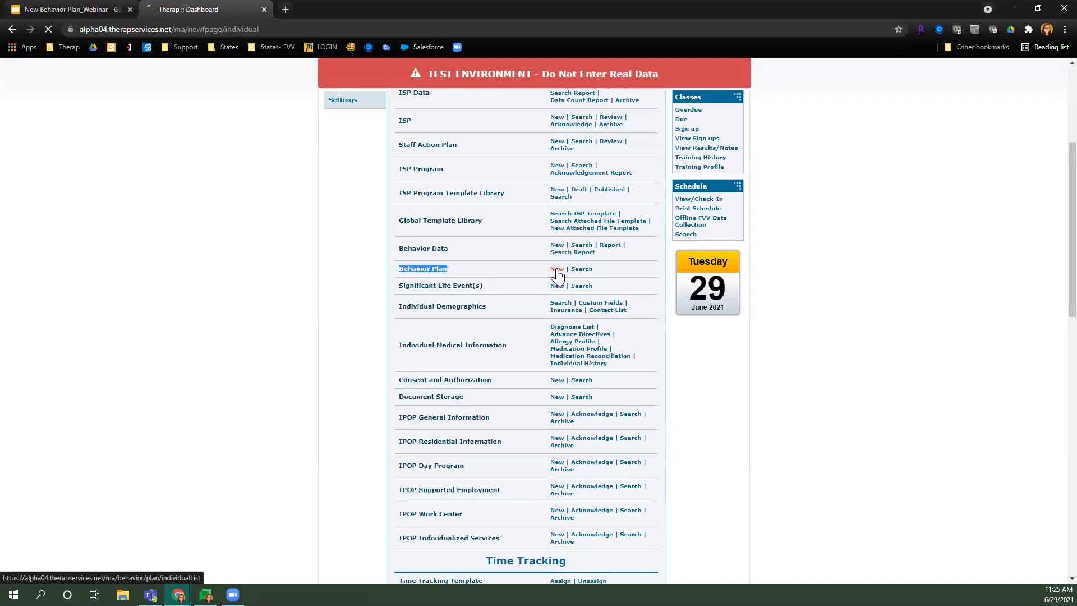
{"action": "type", "text": "ale"}
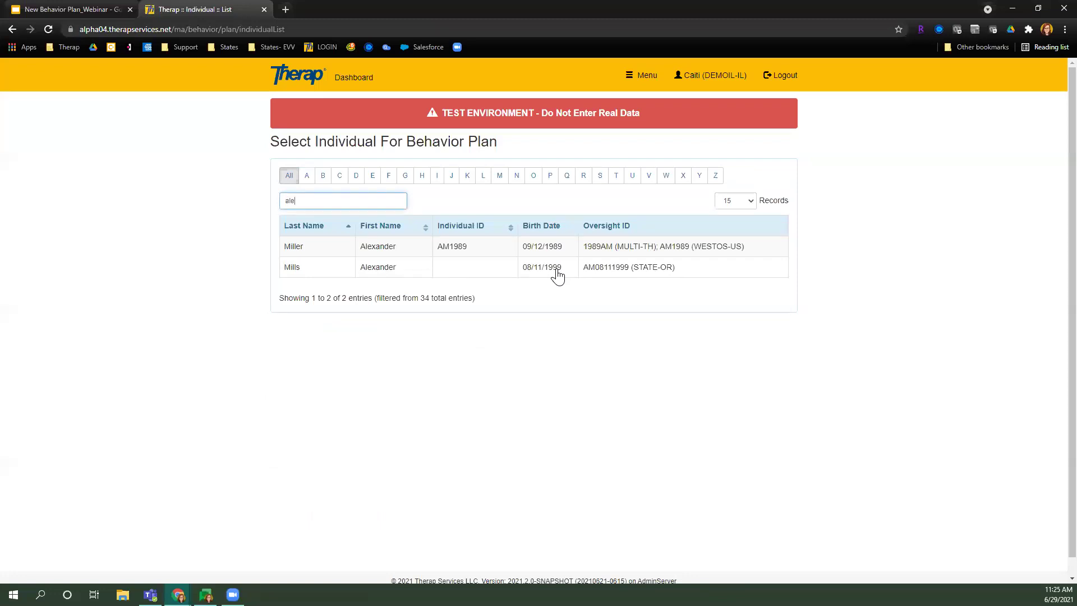
{"action": "left_click", "coordinate": [463, 249]}
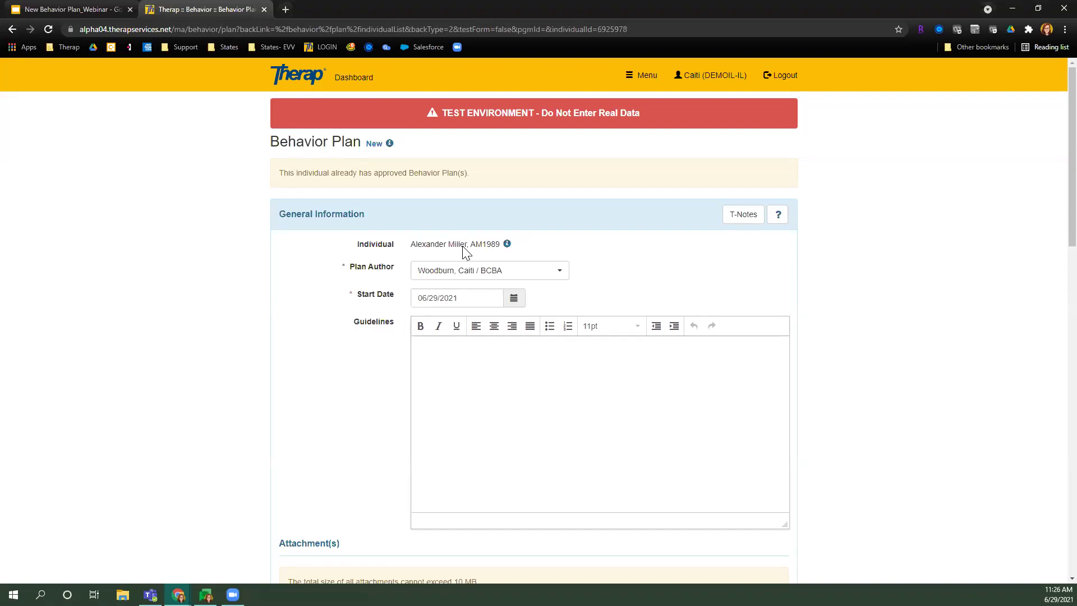
Step: Read the notice about existing approved plans on the new Behavior Plan form and cancel the form
{"action": "left_click_drag", "start_coordinate": [353, 214], "coordinate": [329, 199]}
{"action": "left_click_drag", "start_coordinate": [469, 173], "coordinate": [276, 178]}
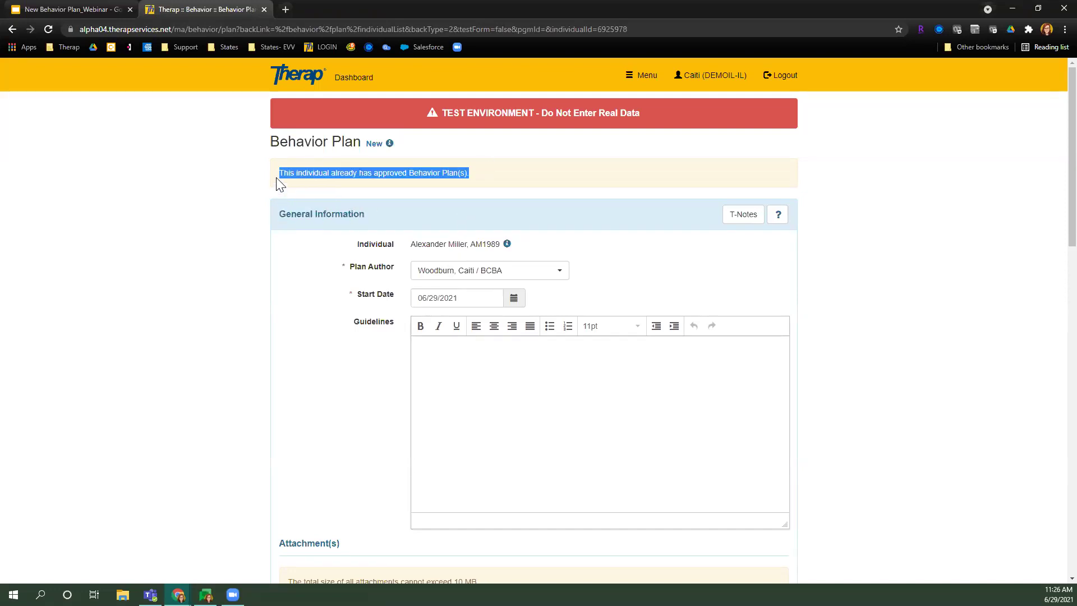
{"action": "scroll", "coordinate": [277, 180], "scroll_direction": "down", "scroll_amount": 3}
{"action": "scroll", "coordinate": [277, 179], "scroll_direction": "up", "scroll_amount": 3}
{"action": "left_click", "coordinate": [495, 150]}
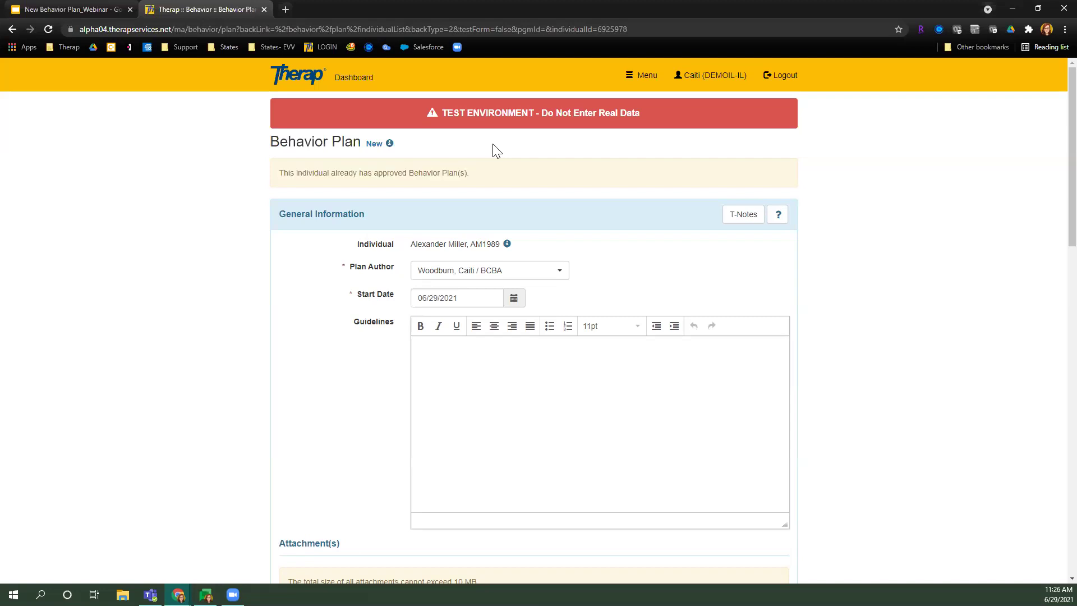
{"action": "scroll", "coordinate": [488, 153], "scroll_direction": "down", "scroll_amount": 15}
{"action": "scroll", "coordinate": [482, 154], "scroll_direction": "down", "scroll_amount": 3}
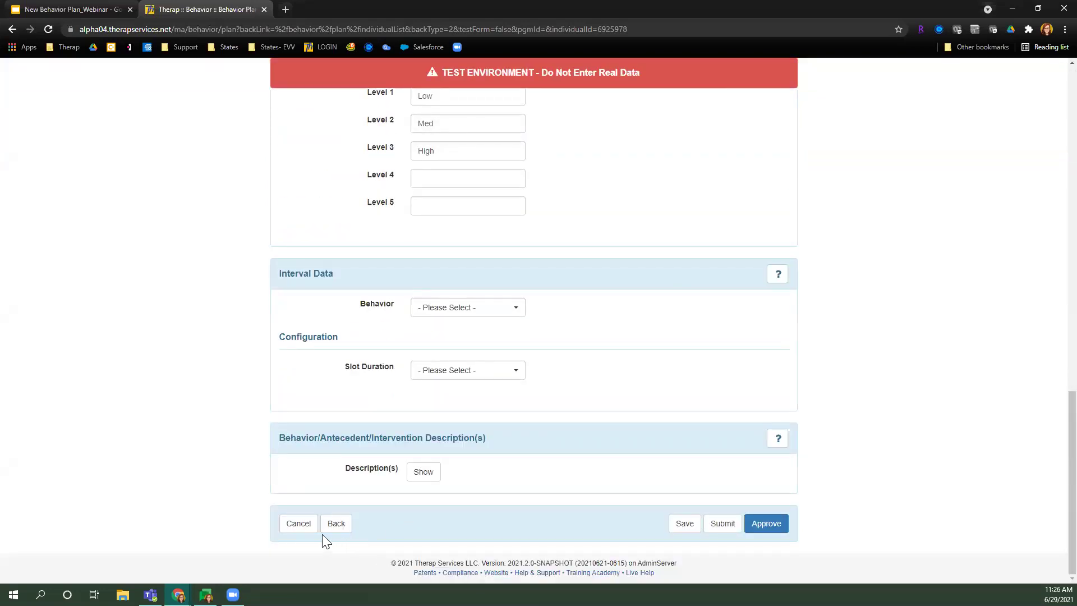
{"action": "left_click", "coordinate": [302, 527]}
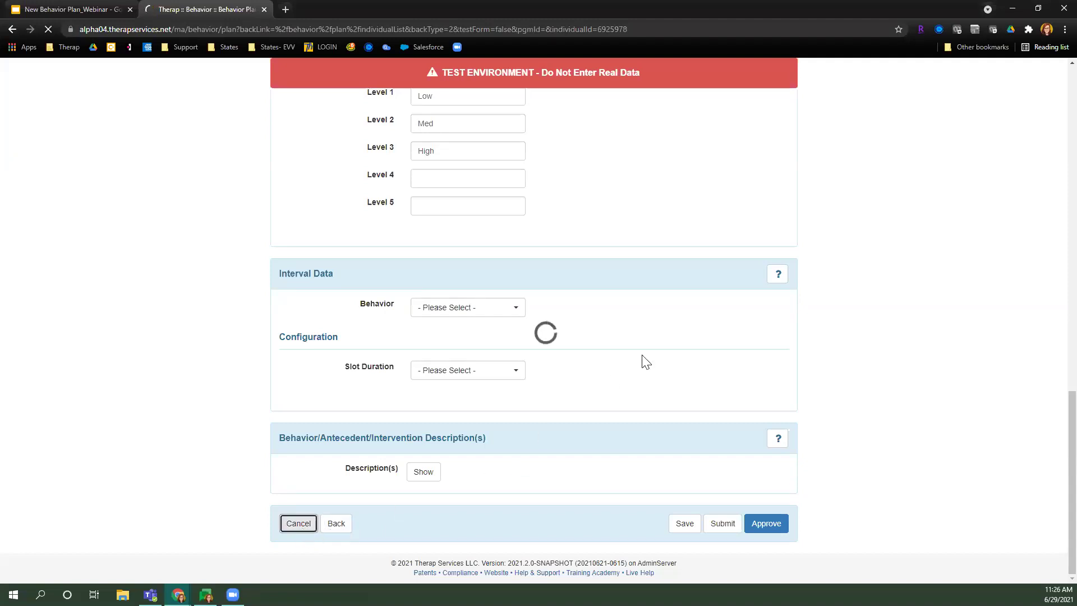
Step: Search existing Behavior Plans for the same individual with the Start Date From filter cleared
{"action": "scroll", "coordinate": [536, 292], "scroll_direction": "down", "scroll_amount": 1}
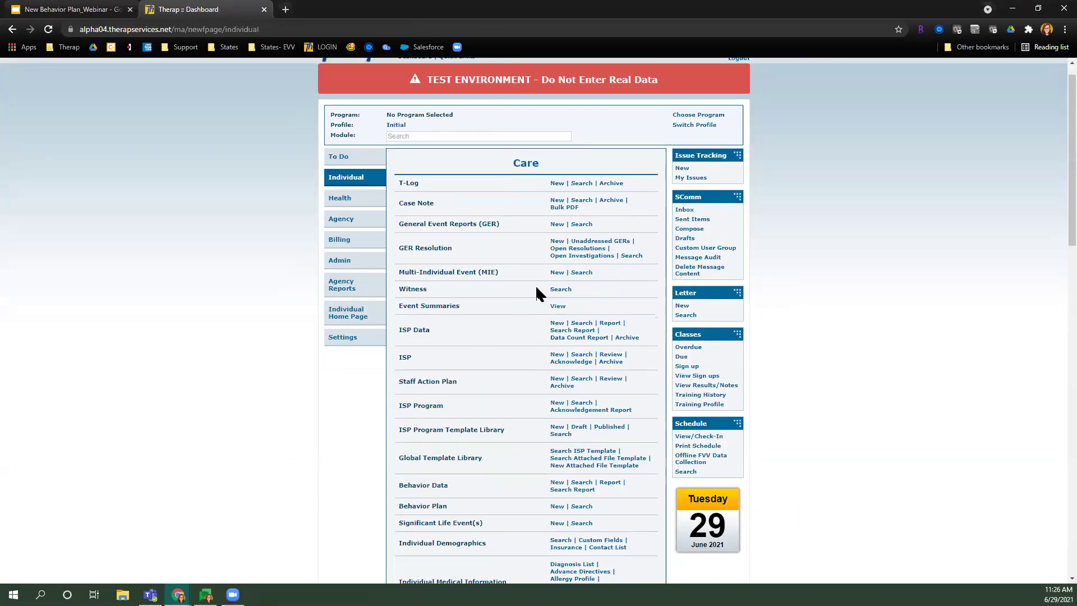
{"action": "scroll", "coordinate": [535, 284], "scroll_direction": "down", "scroll_amount": 3}
{"action": "left_click", "coordinate": [581, 325]}
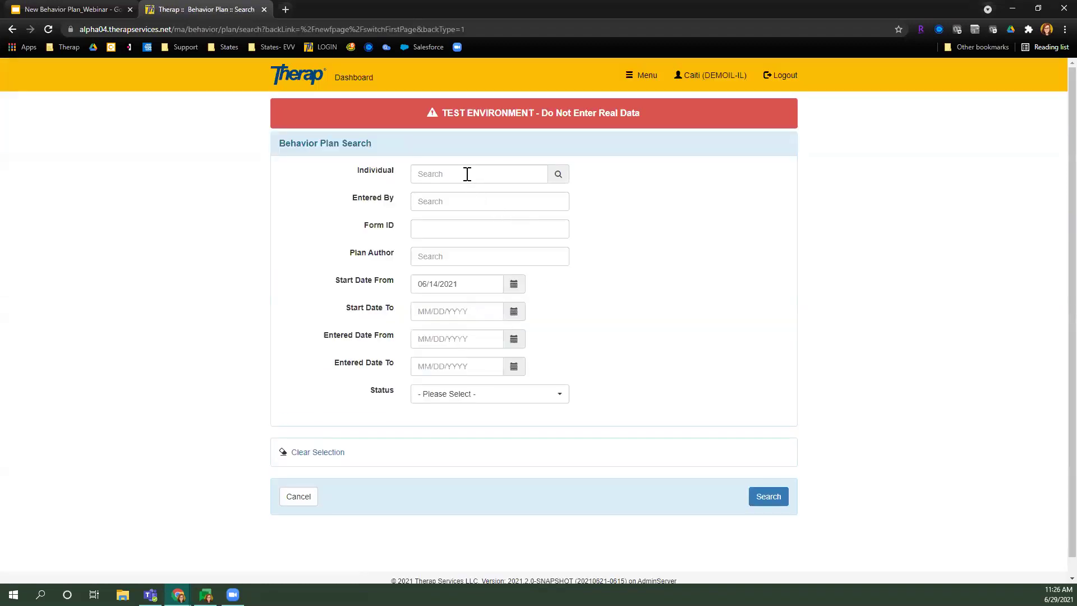
{"action": "left_click", "coordinate": [467, 174]}
{"action": "type", "text": "alex"}
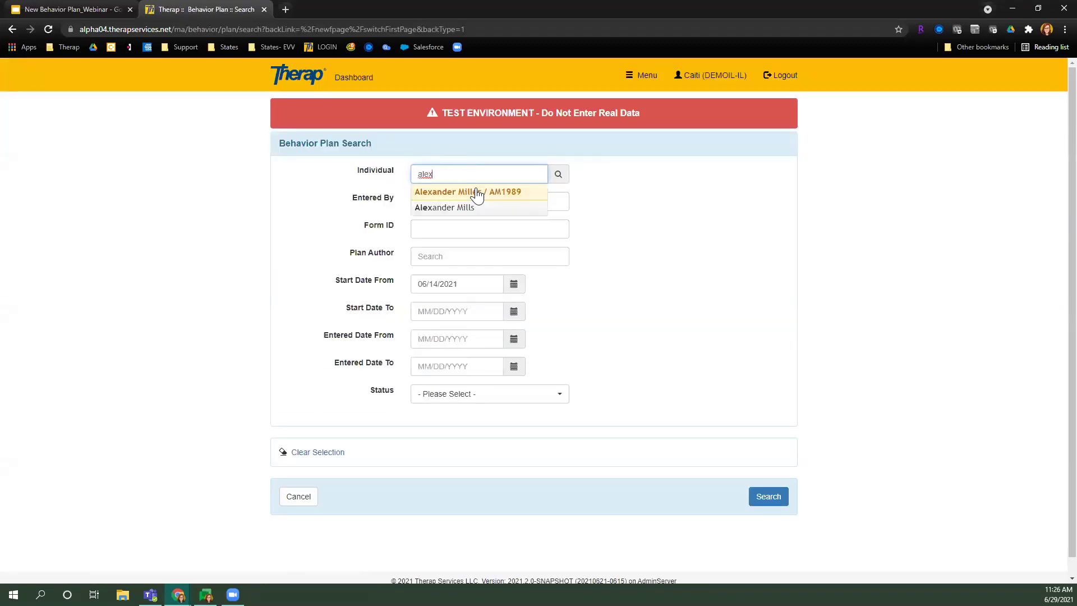
{"action": "left_click", "coordinate": [474, 194]}
{"action": "left_click_drag", "start_coordinate": [457, 284], "coordinate": [394, 282]}
{"action": "key", "text": "BackSpace"}
{"action": "left_click", "coordinate": [776, 499]}
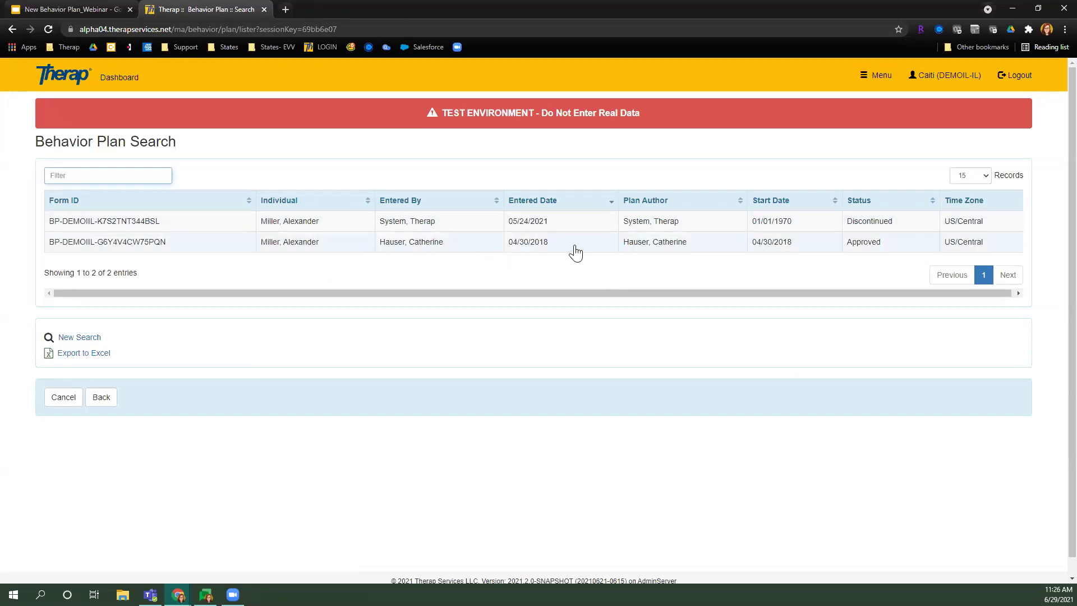
Step: Open the individual's approved Behavior Plan starting 04/30/2018, look through its sections and discontinue it
{"action": "left_click", "coordinate": [555, 246]}
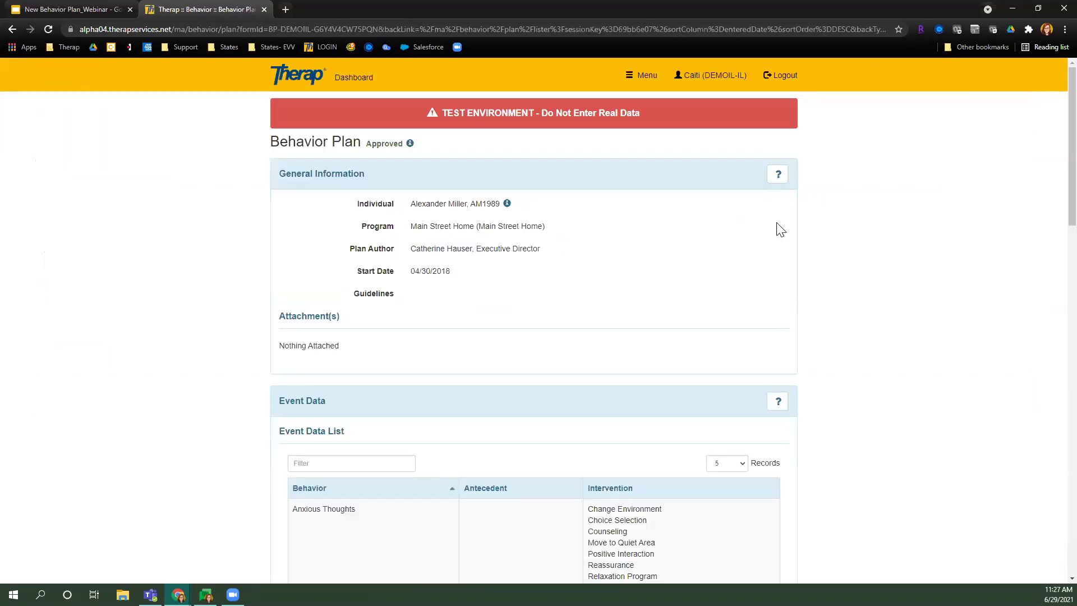
{"action": "scroll", "coordinate": [878, 266], "scroll_direction": "down", "scroll_amount": 7}
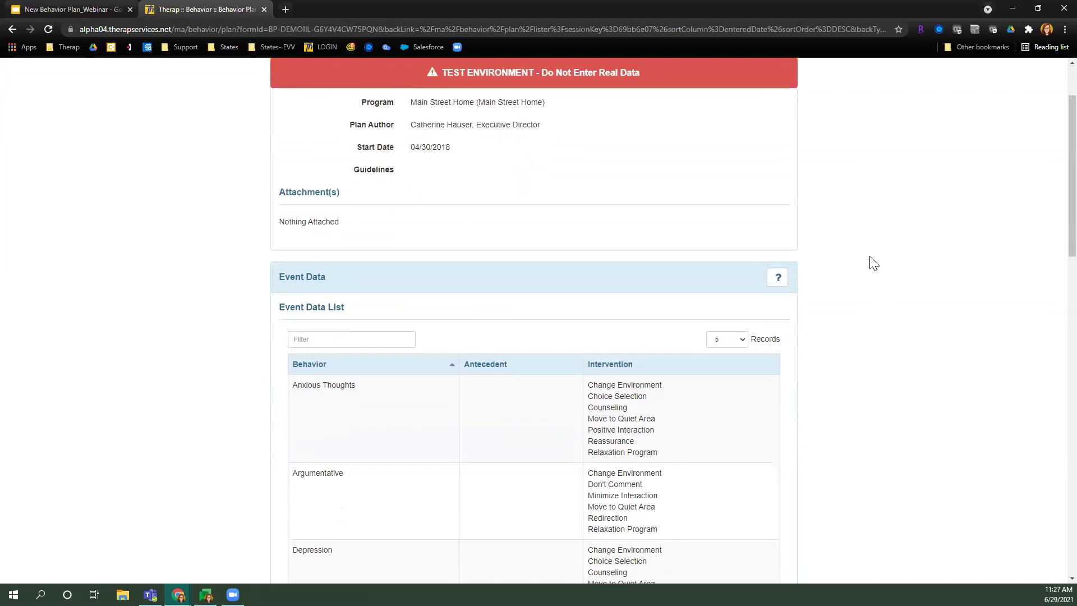
{"action": "scroll", "coordinate": [875, 263], "scroll_direction": "down", "scroll_amount": 3}
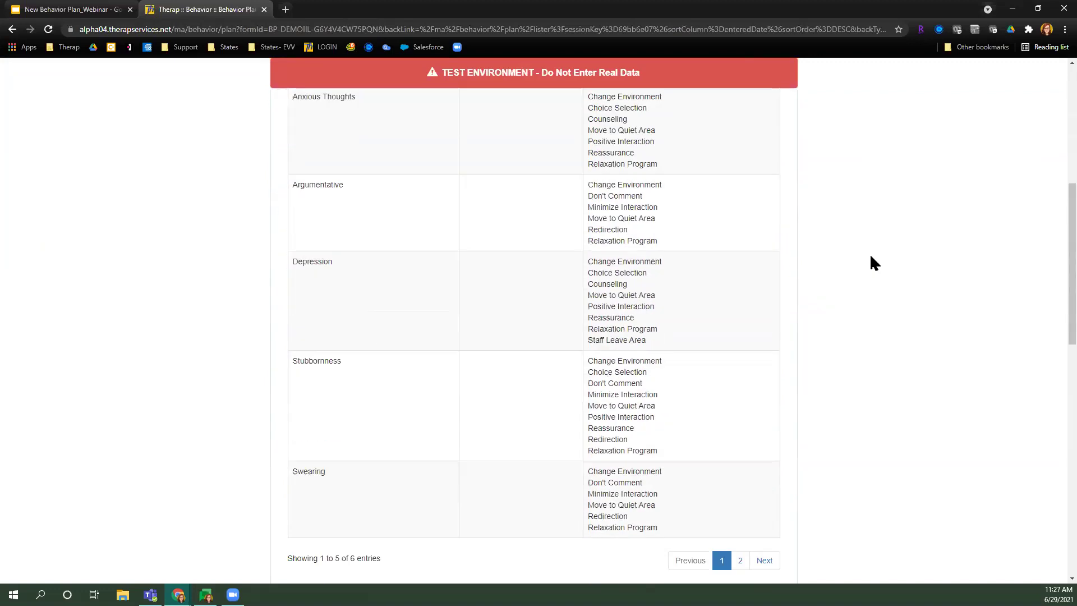
{"action": "scroll", "coordinate": [875, 263], "scroll_direction": "down", "scroll_amount": 6}
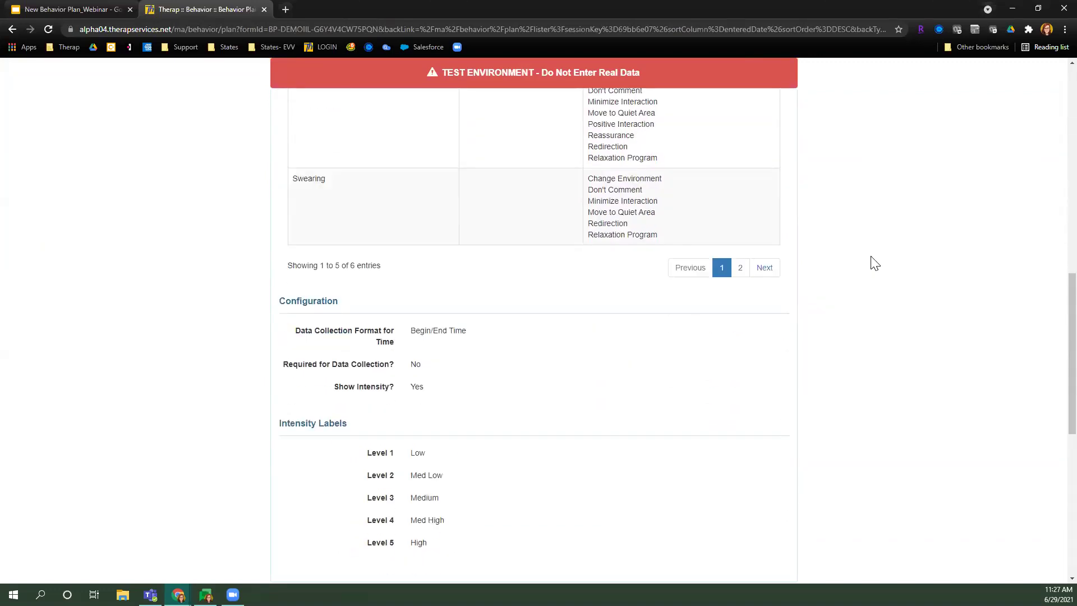
{"action": "scroll", "coordinate": [875, 263], "scroll_direction": "down", "scroll_amount": 5}
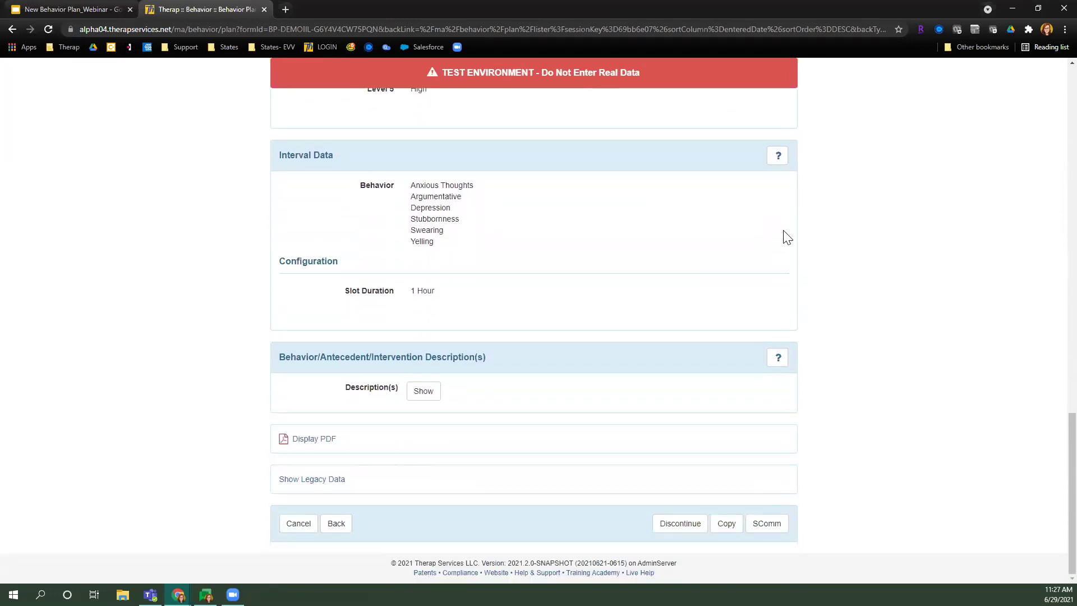
{"action": "left_click", "coordinate": [670, 527]}
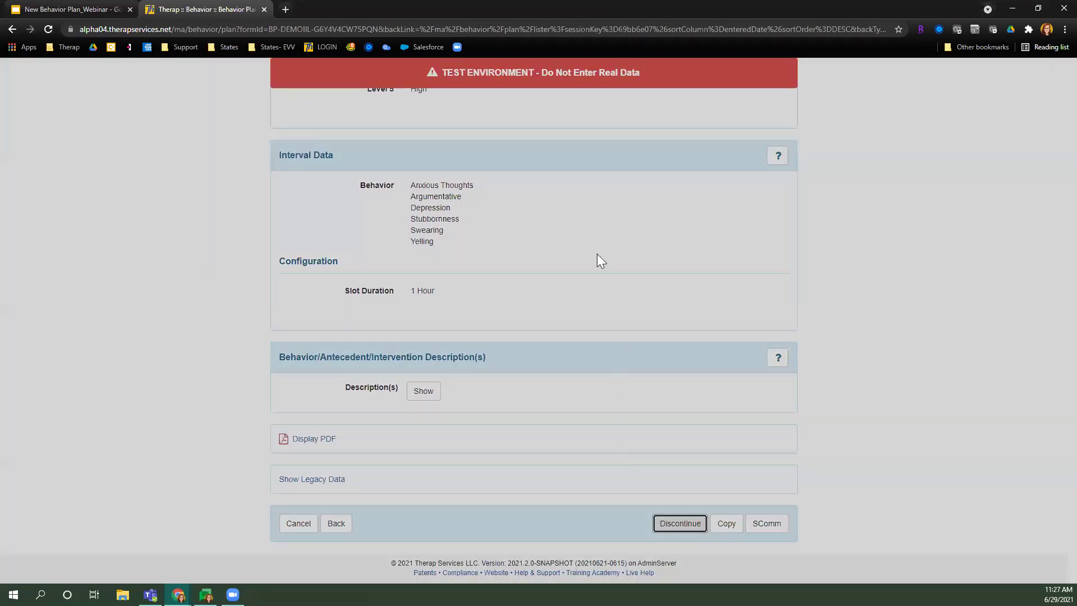
{"action": "left_click", "coordinate": [681, 131]}
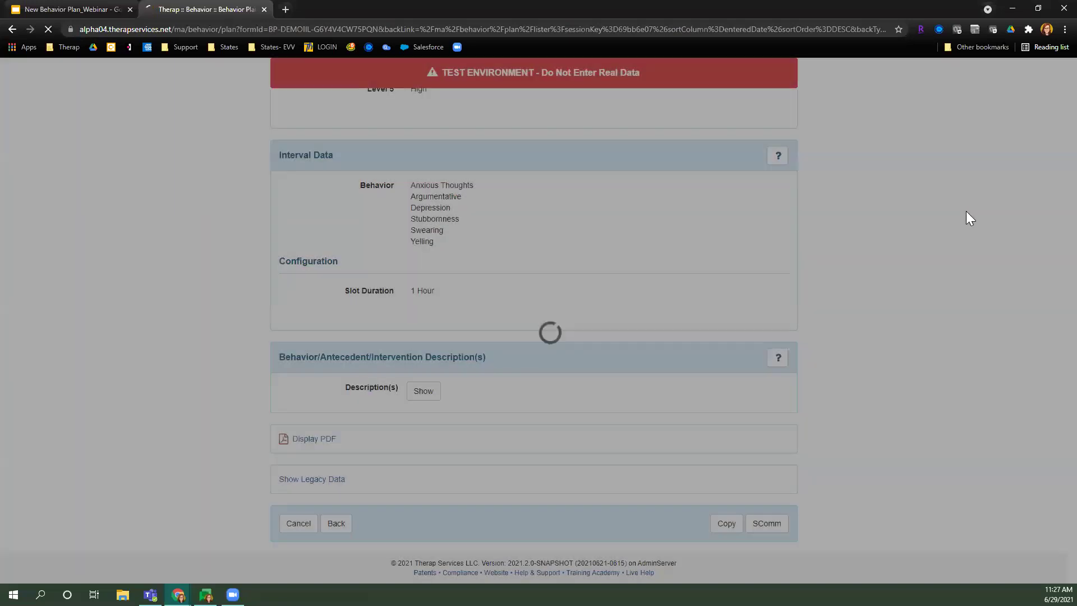
{"action": "left_click_drag", "start_coordinate": [688, 147], "coordinate": [530, 156]}
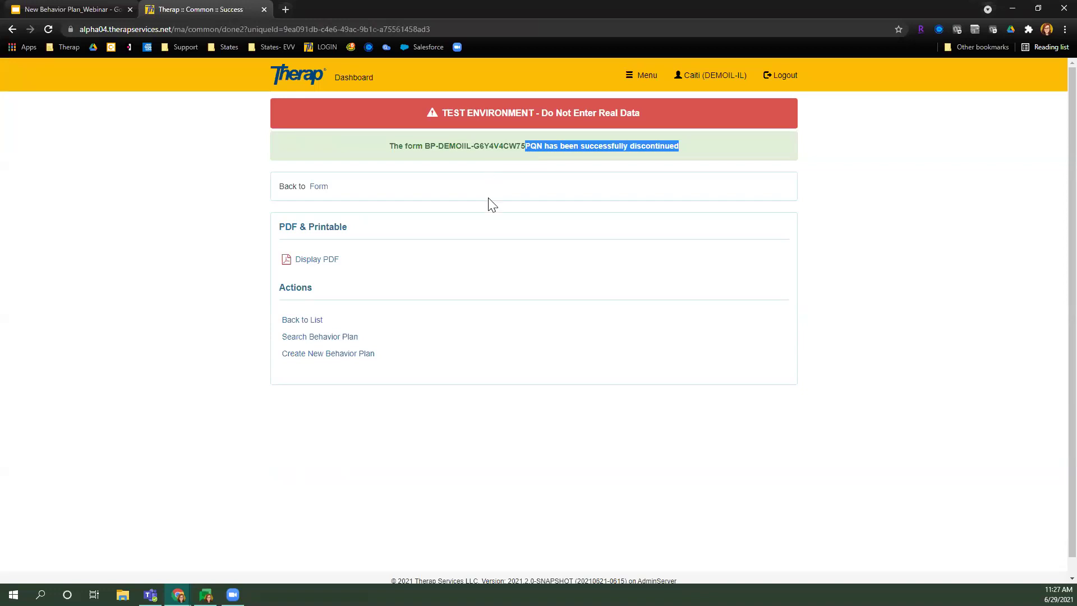
{"action": "left_click", "coordinate": [455, 341]}
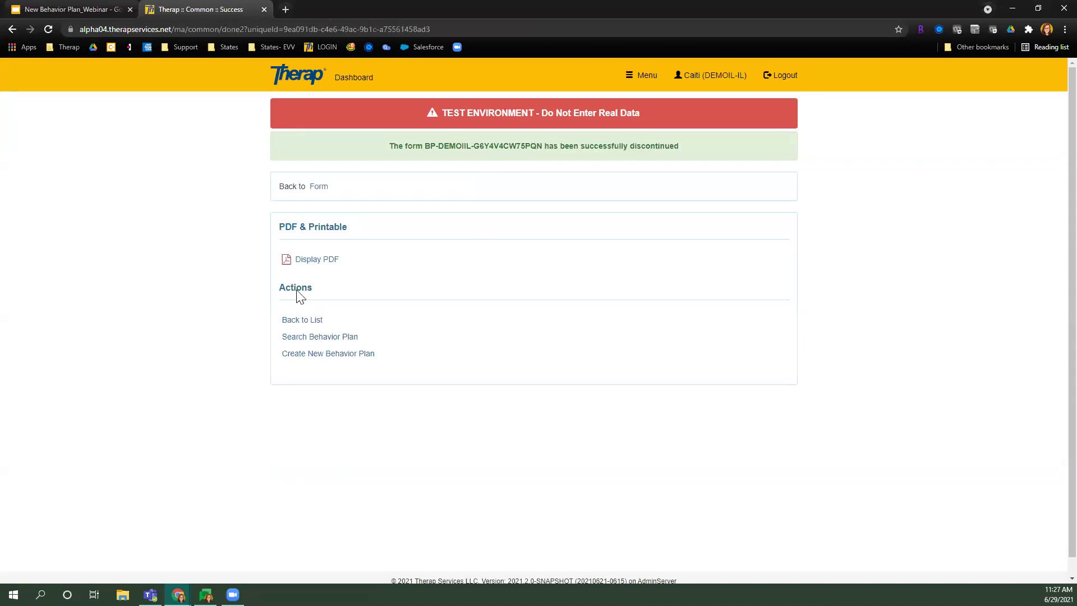
Step: Create a new Behavior Plan for the same individual and look at the Plan Author choices, keeping the current author
{"action": "left_click", "coordinate": [287, 356]}
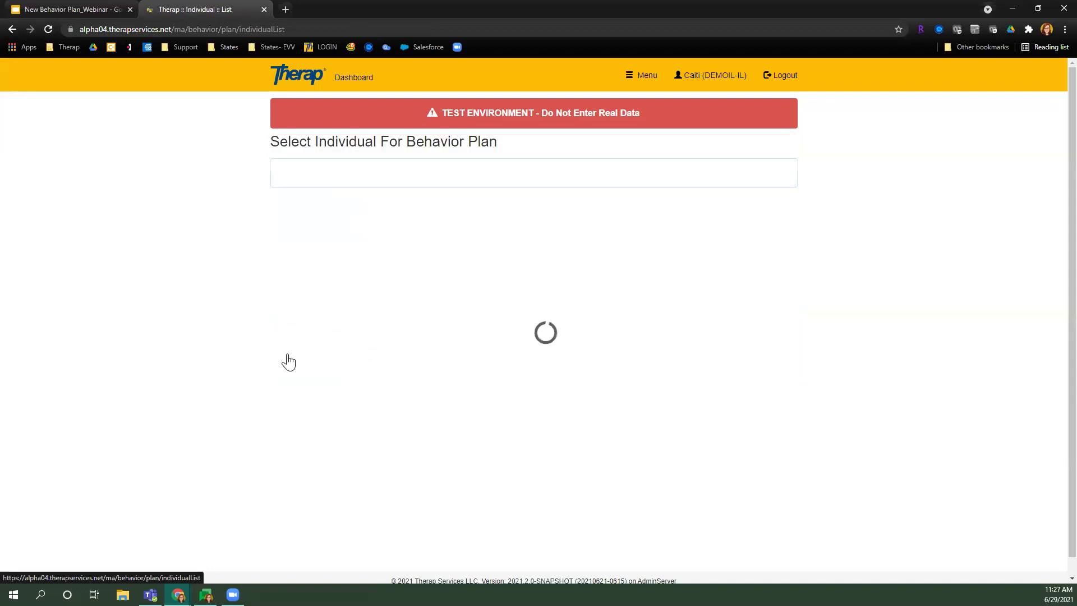
{"action": "type", "text": "alew"}
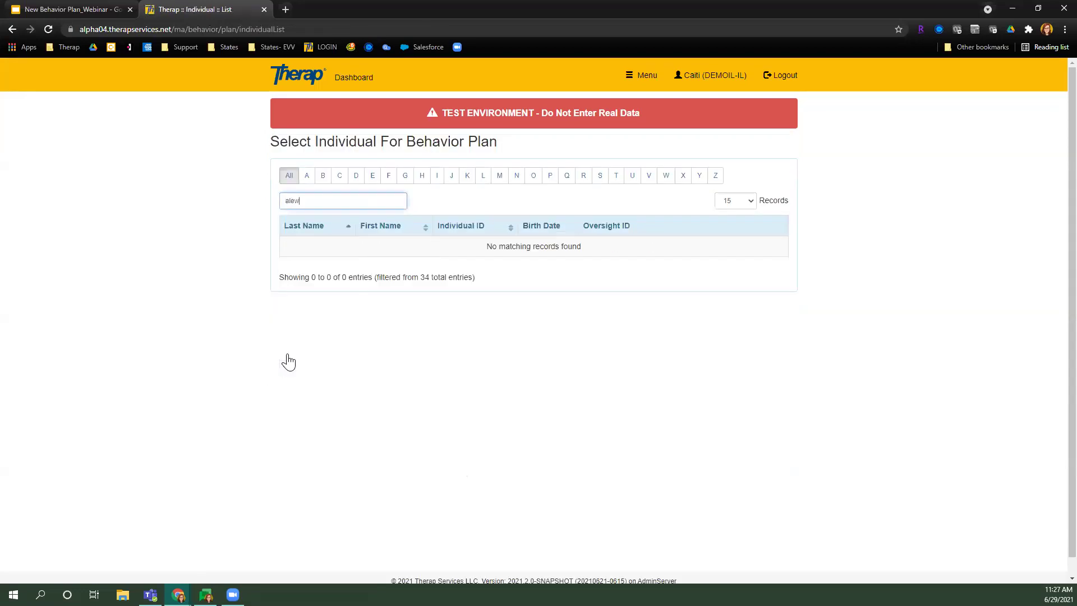
{"action": "key", "text": "BackSpace"}
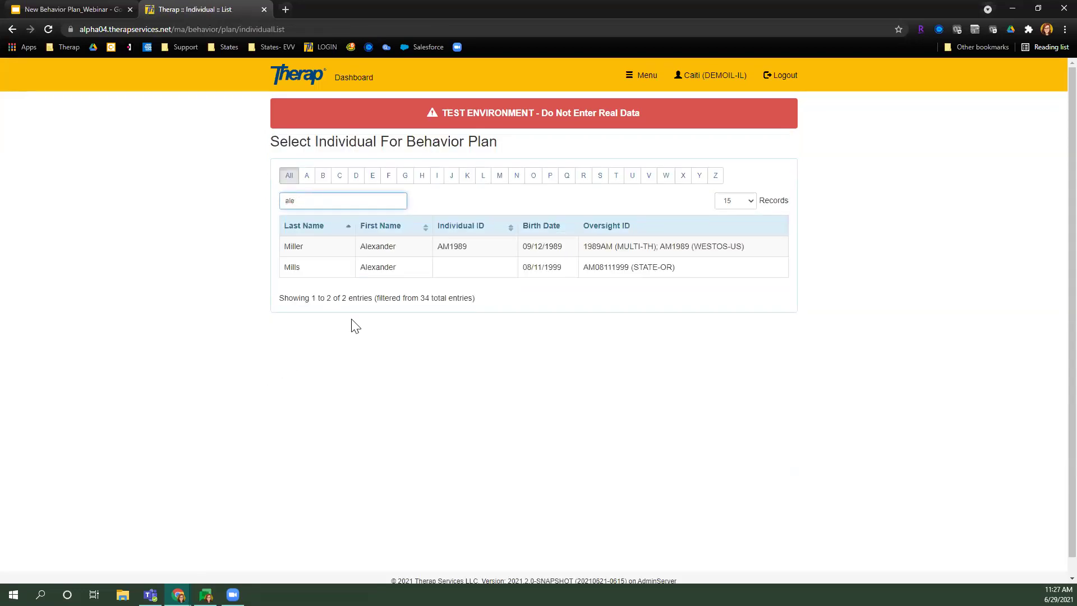
{"action": "left_click", "coordinate": [394, 248]}
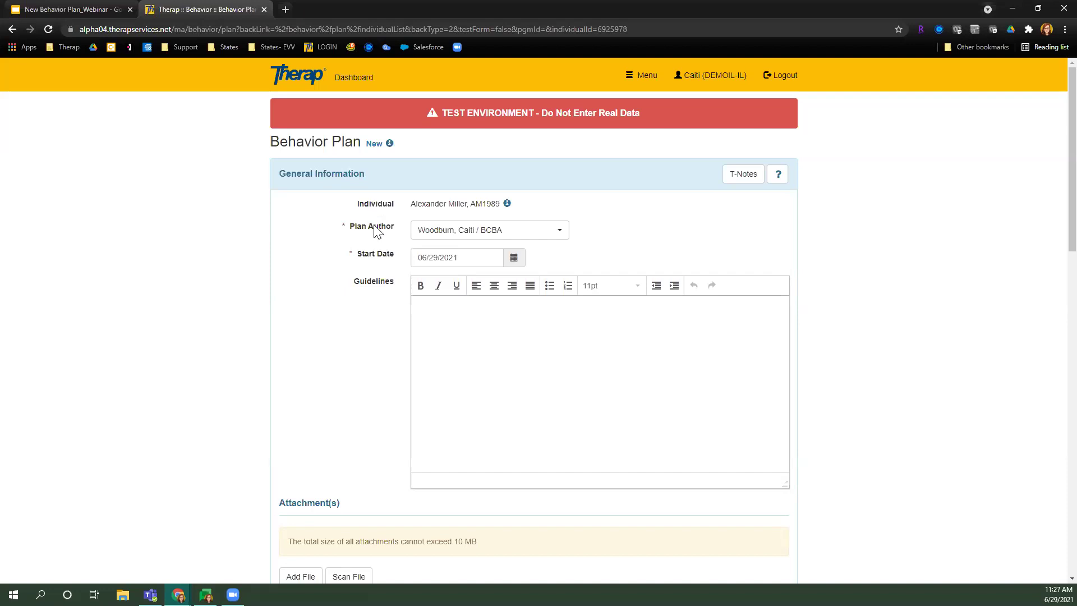
{"action": "left_click", "coordinate": [555, 231]}
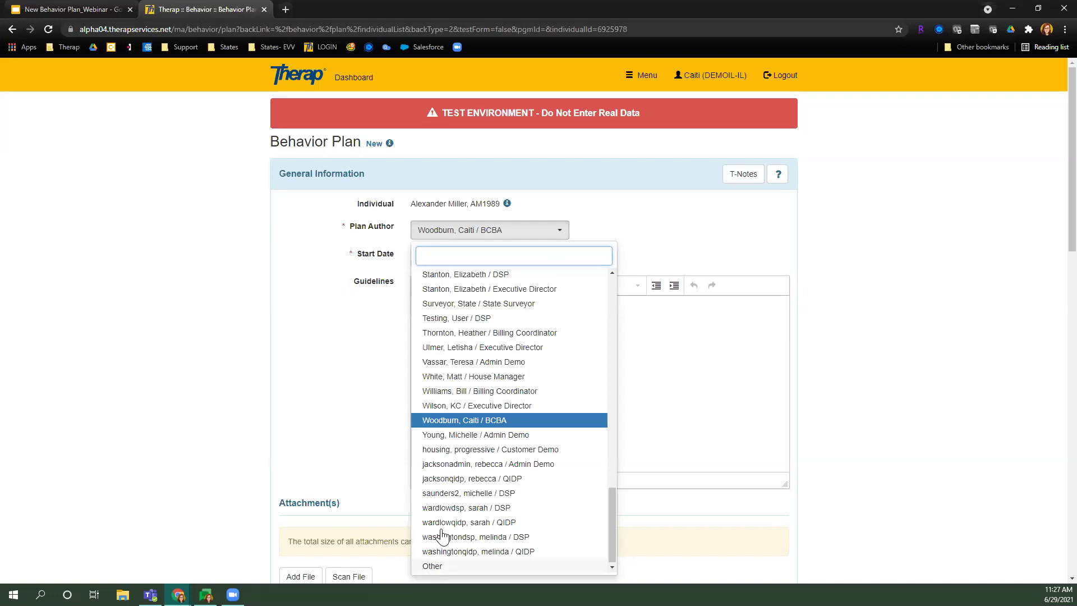
{"action": "left_click", "coordinate": [302, 243]}
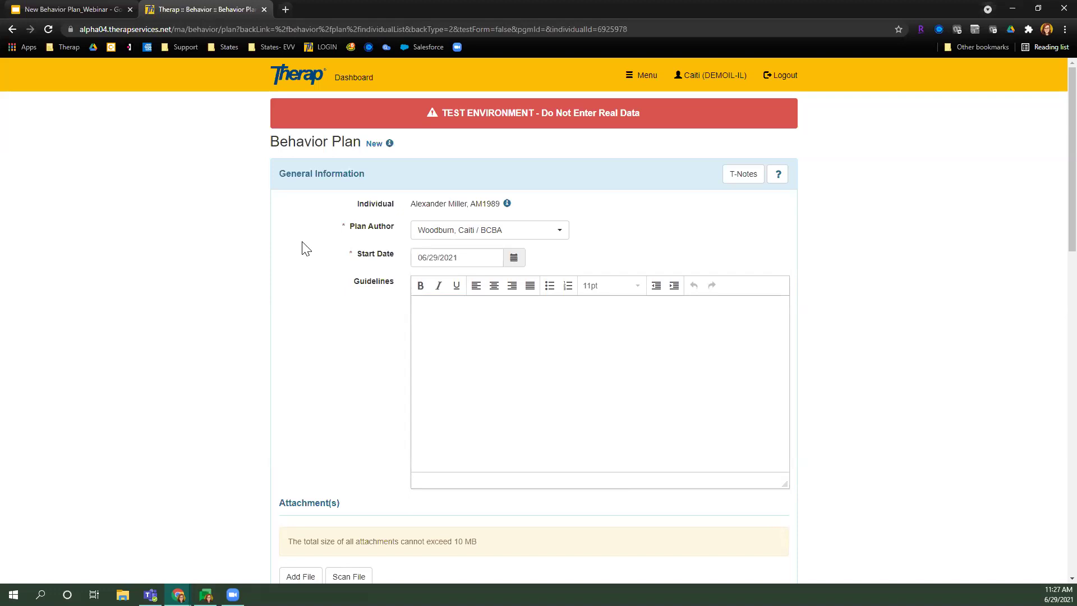
Step: Set the new Behavior Plan's start date to 06/01/2021
{"action": "left_click_drag", "start_coordinate": [349, 253], "coordinate": [396, 264]}
{"action": "left_click", "coordinate": [397, 263]}
{"action": "left_click", "coordinate": [514, 259]}
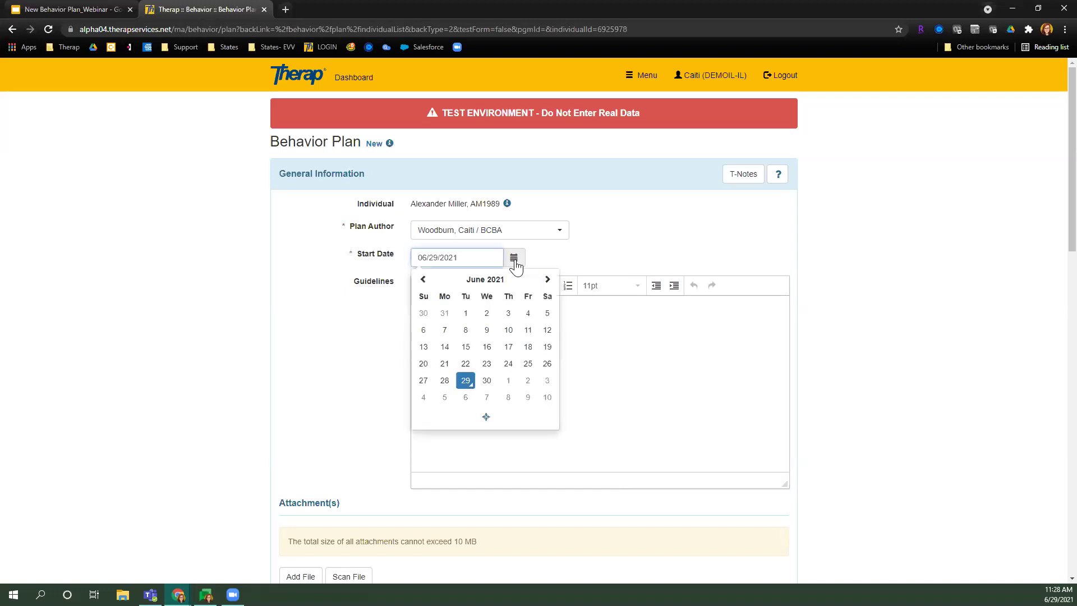
{"action": "left_click", "coordinate": [465, 313]}
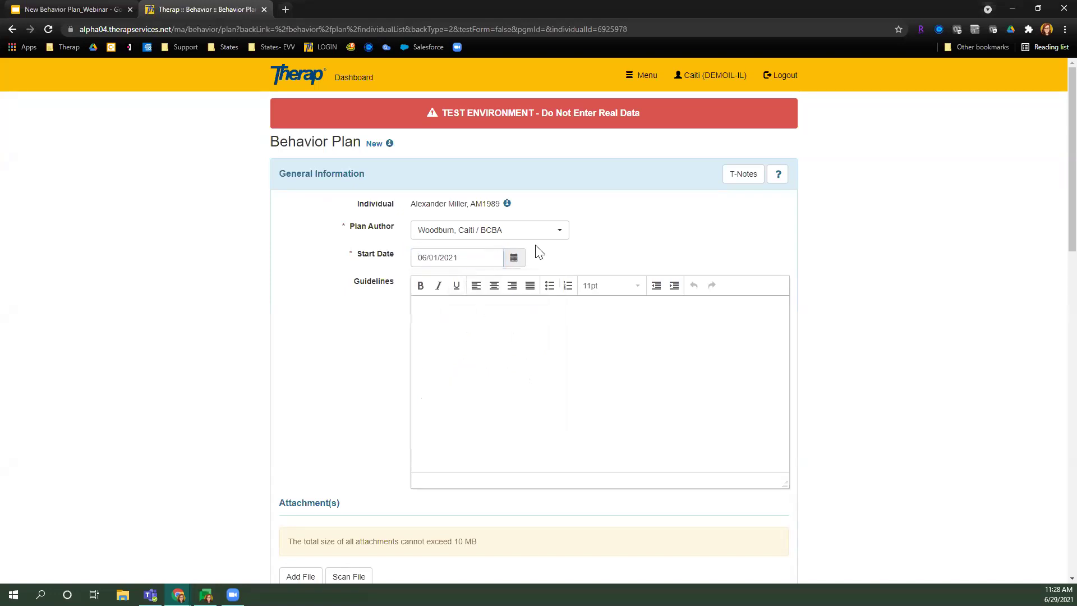
{"action": "left_click", "coordinate": [513, 258]}
{"action": "left_click", "coordinate": [468, 313]}
Step: Write a guideline to give the individual a minimum of 3 minutes between providing any prompts or directions
{"action": "double_click", "coordinate": [370, 286]}
{"action": "left_click", "coordinate": [664, 326]}
{"action": "type", "text": "Give Alew"}
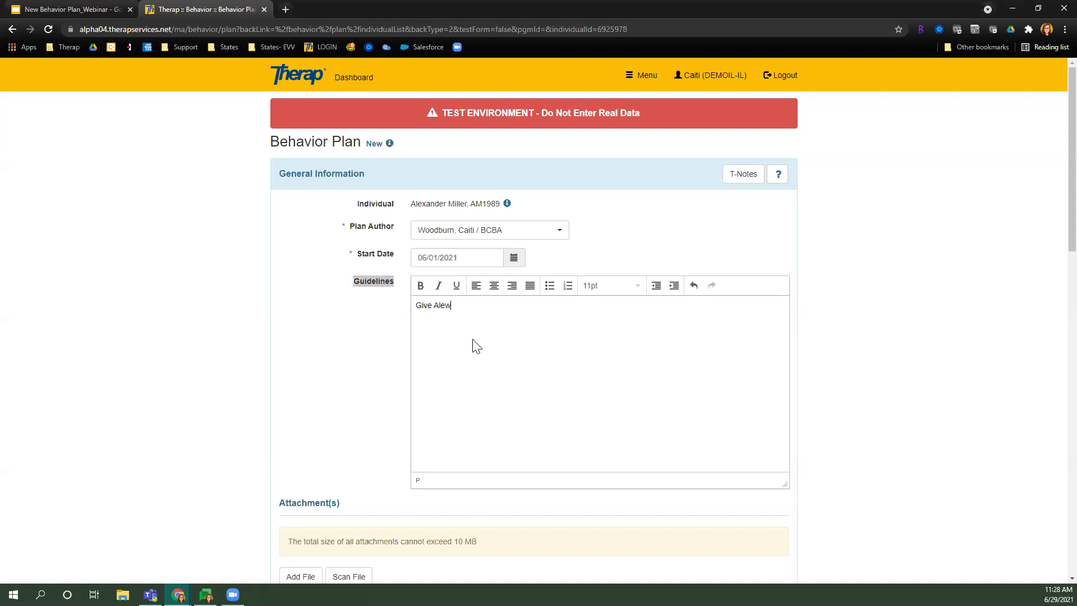
{"action": "key", "text": "BackSpace"}
{"action": "type", "text": "xander a minimum of 3 minutes between providing and"}
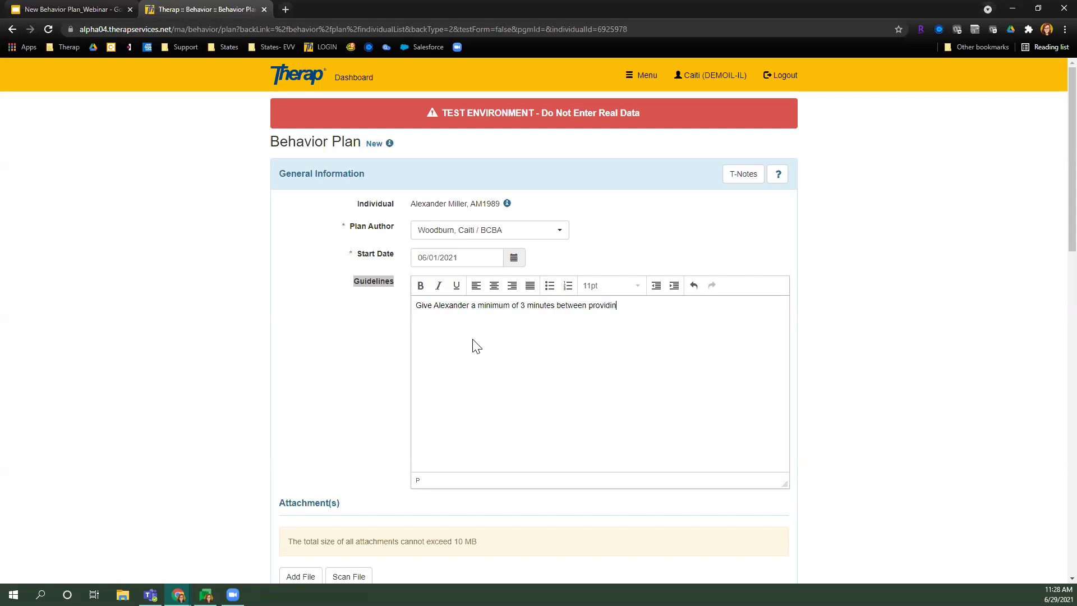
{"action": "key", "text": "BackSpace"}
{"action": "key", "text": "BackSpace"}
{"action": "type", "text": "y prompts or directions."}
Step: View the Add File options for the plan's attachments and close them without uploading anything
{"action": "scroll", "coordinate": [398, 367], "scroll_direction": "down", "scroll_amount": 1}
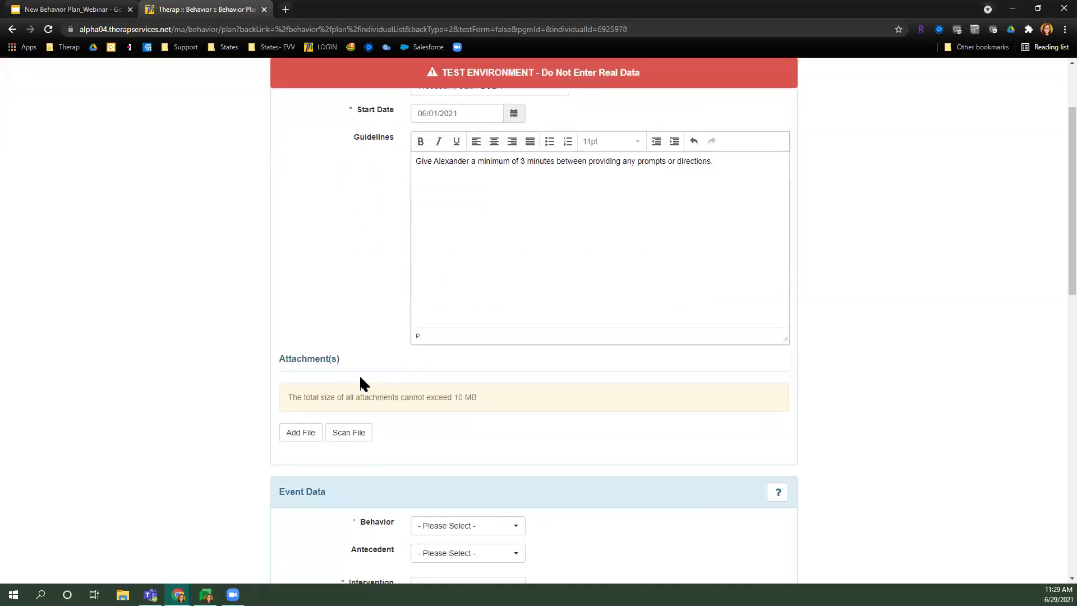
{"action": "left_click_drag", "start_coordinate": [279, 359], "coordinate": [342, 365]}
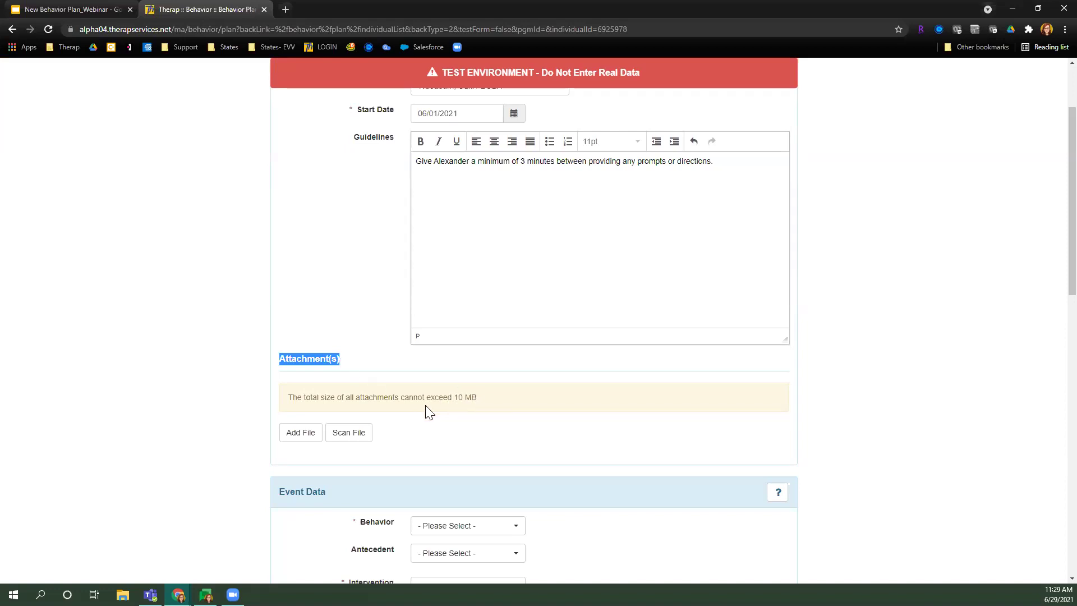
{"action": "left_click", "coordinate": [292, 435]}
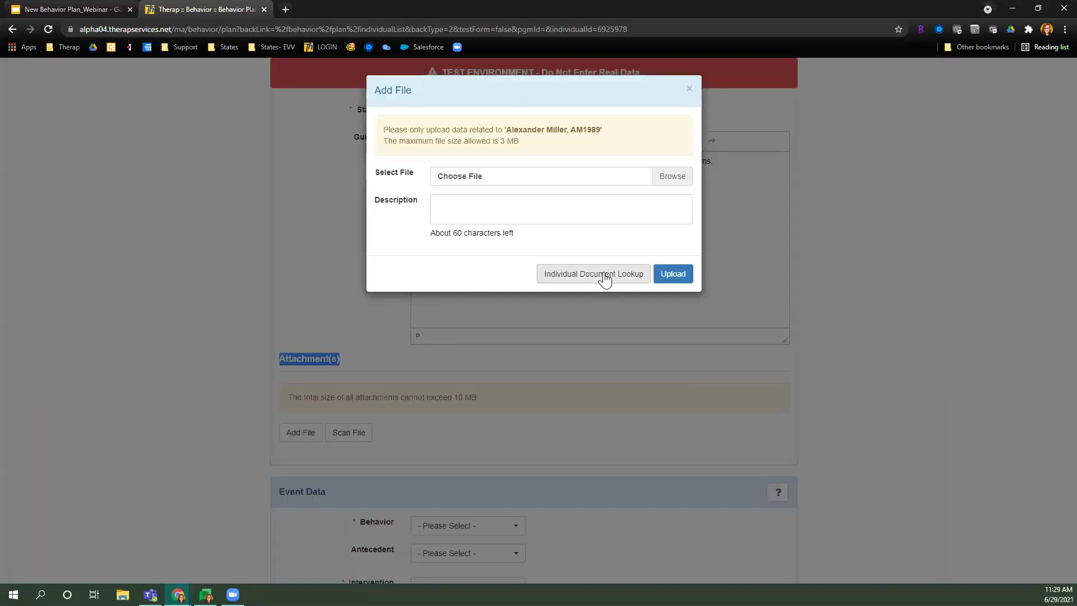
{"action": "left_click", "coordinate": [690, 91]}
{"action": "left_click", "coordinate": [685, 126]}
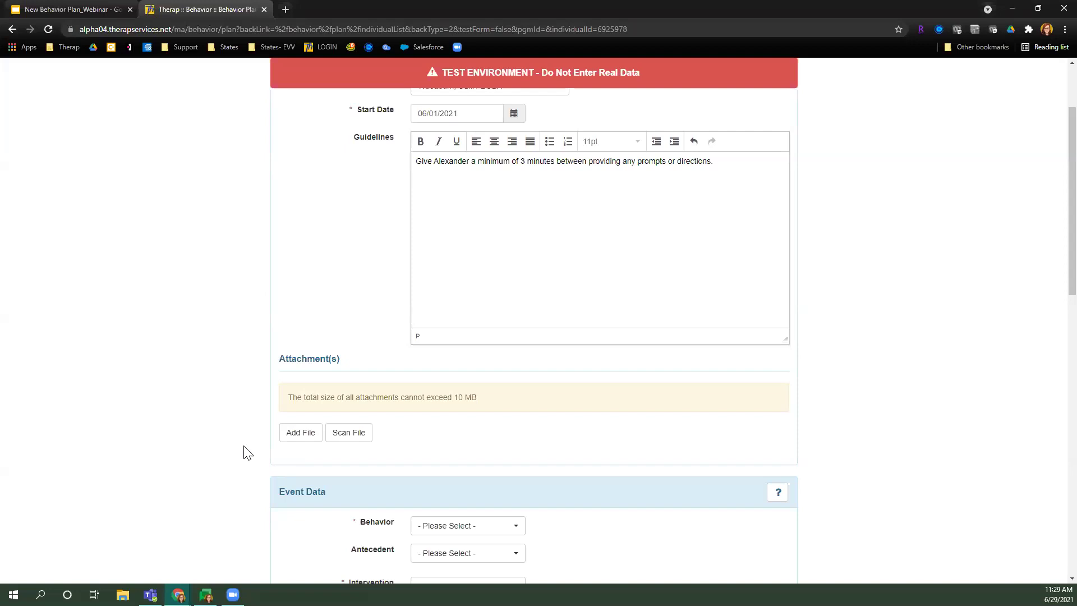
Step: Choose Swearing as the behavior in the plan's event data
{"action": "scroll", "coordinate": [248, 451], "scroll_direction": "down", "scroll_amount": 6}
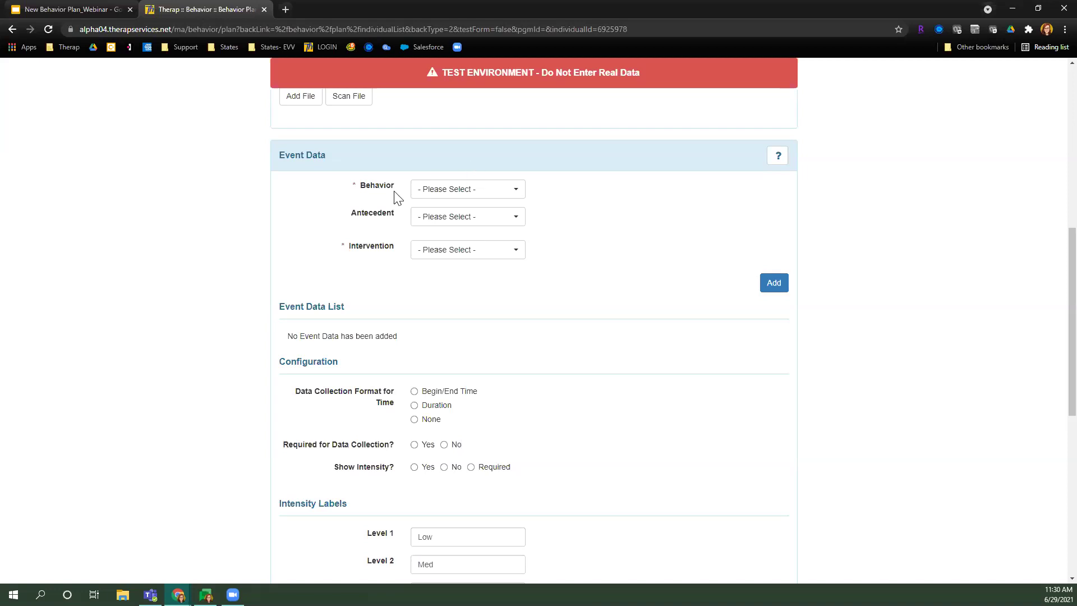
{"action": "left_click", "coordinate": [520, 190]}
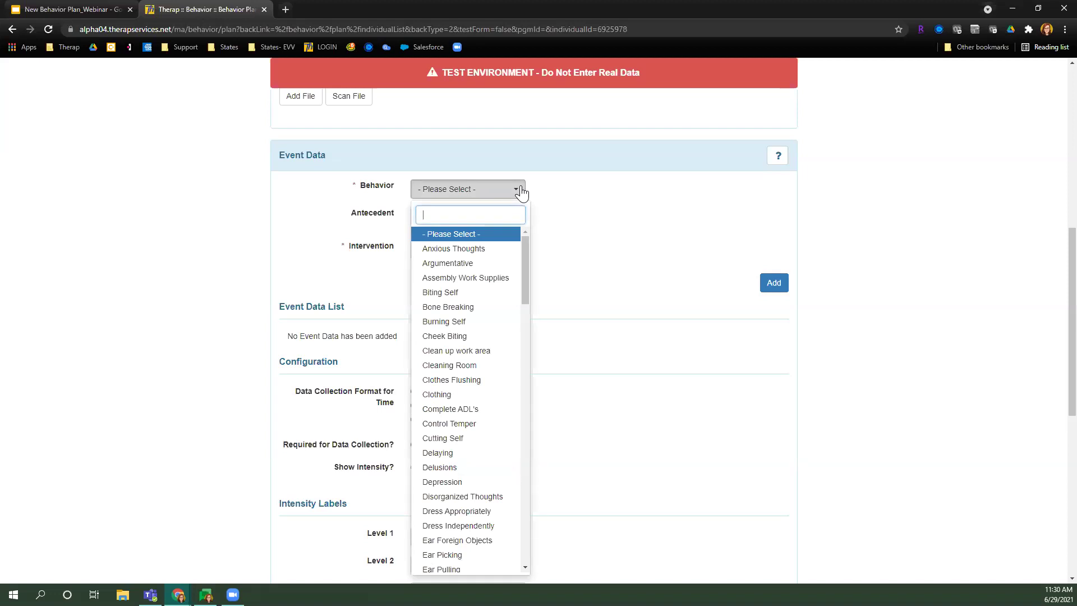
{"action": "scroll", "coordinate": [488, 326], "scroll_direction": "down", "scroll_amount": 2}
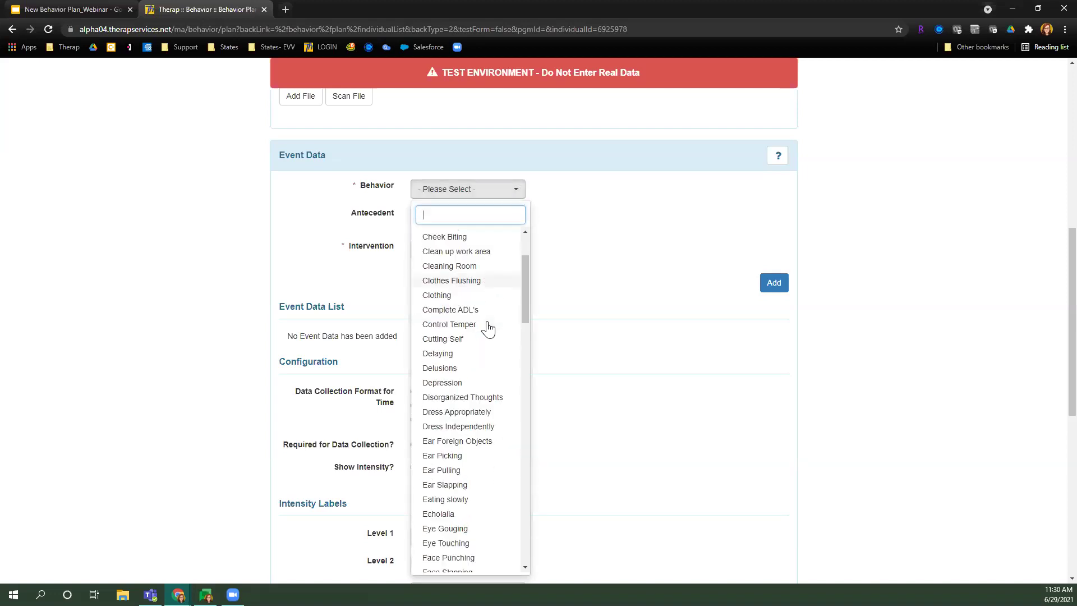
{"action": "scroll", "coordinate": [488, 328], "scroll_direction": "down", "scroll_amount": 7}
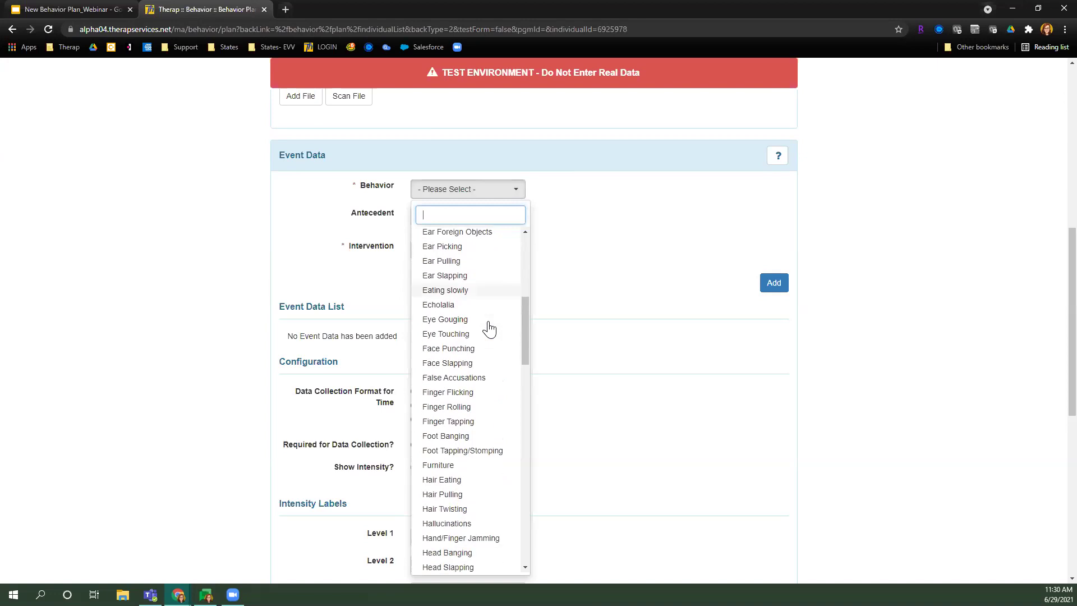
{"action": "scroll", "coordinate": [488, 328], "scroll_direction": "down", "scroll_amount": 3}
{"action": "scroll", "coordinate": [485, 289], "scroll_direction": "down", "scroll_amount": 4}
{"action": "scroll", "coordinate": [485, 288], "scroll_direction": "down", "scroll_amount": 4}
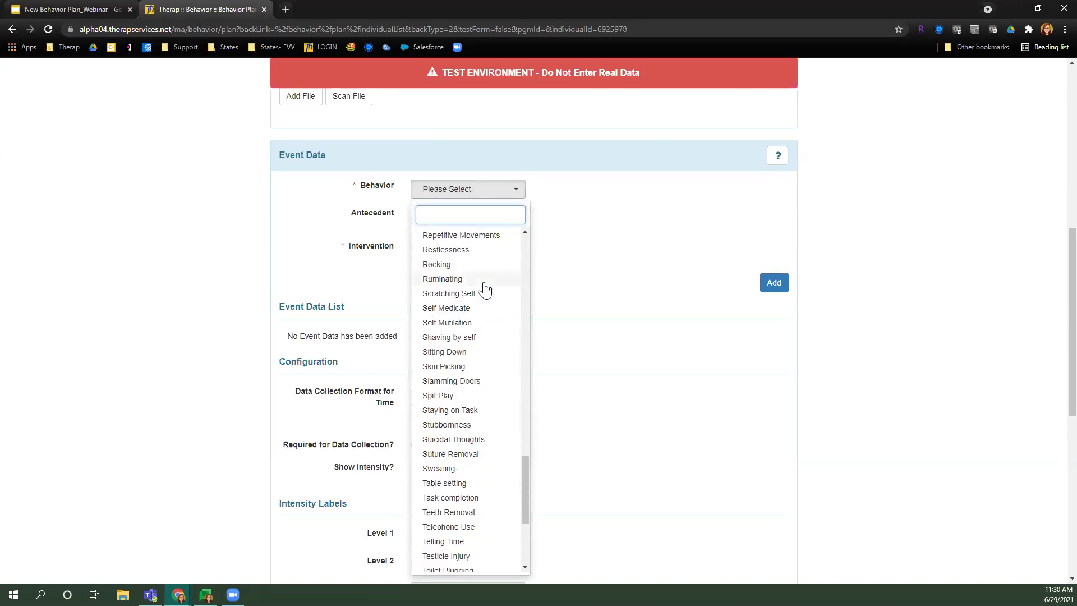
{"action": "scroll", "coordinate": [485, 289], "scroll_direction": "down", "scroll_amount": 5}
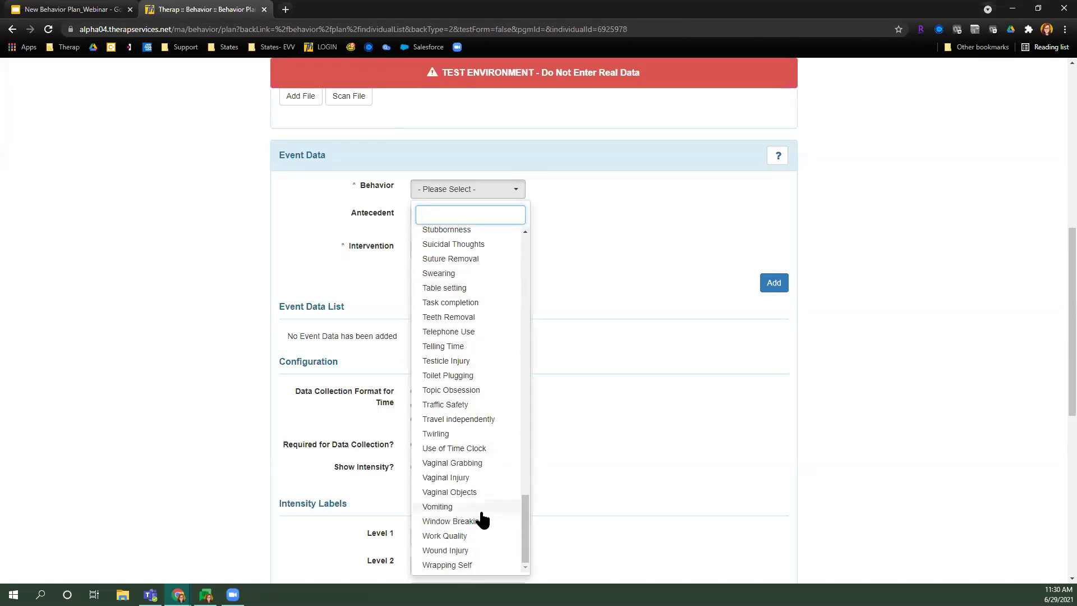
{"action": "left_click", "coordinate": [472, 274]}
Step: Select Loud Music, Loud Peers and Remind of Tasks/Chores as antecedents for the Swearing behavior
{"action": "double_click", "coordinate": [384, 219]}
{"action": "left_click", "coordinate": [491, 226]}
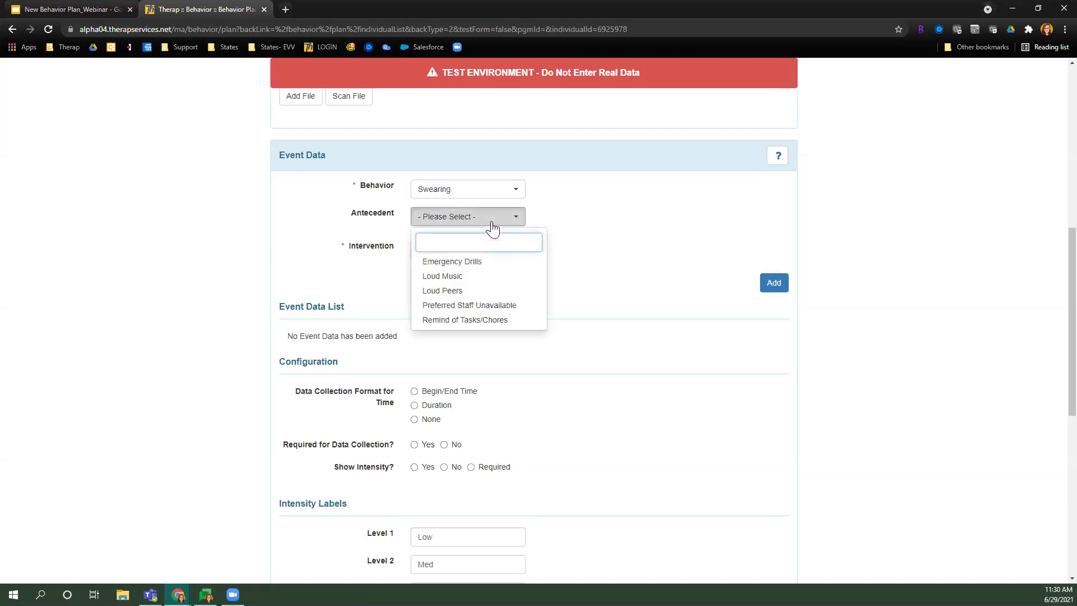
{"action": "left_click", "coordinate": [469, 276]}
{"action": "left_click", "coordinate": [464, 297]}
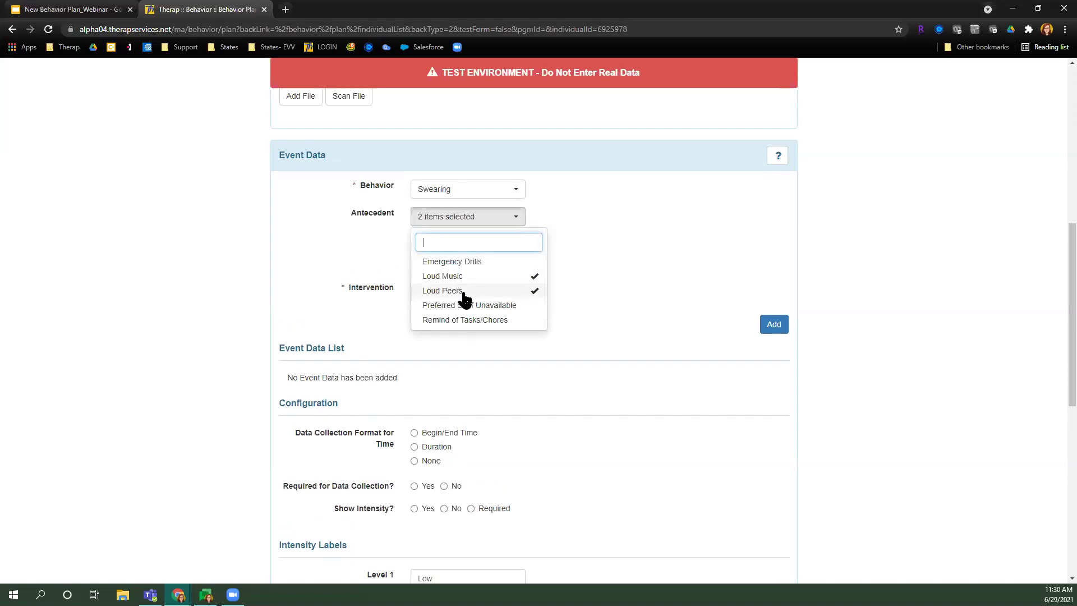
{"action": "left_click", "coordinate": [469, 319]}
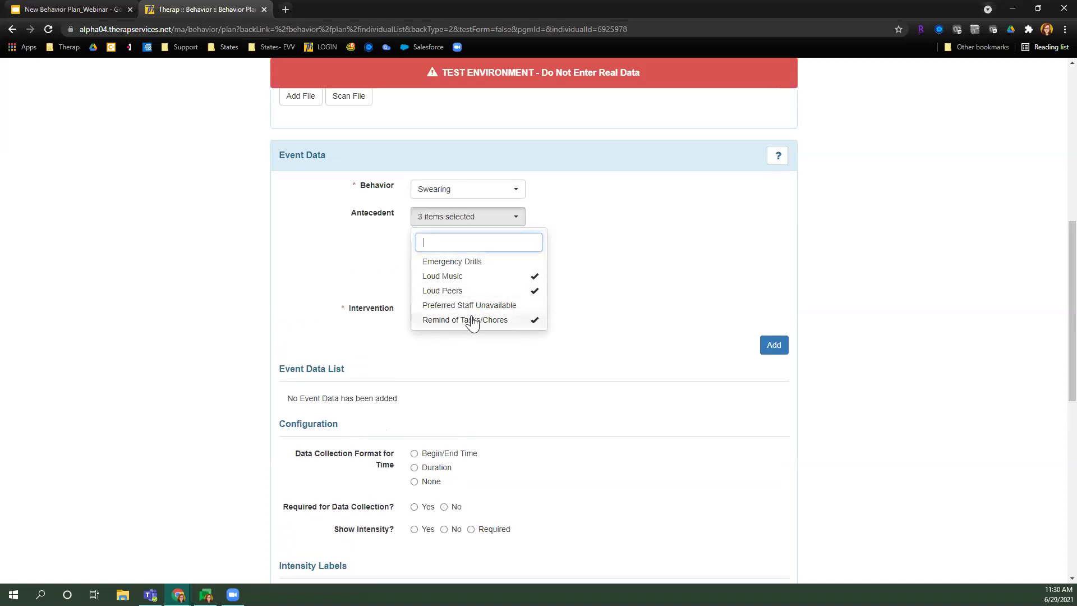
{"action": "left_click", "coordinate": [583, 204]}
Step: Select Give Space, Move to Quiet Area, Noise Reduction and Relaxation Program as interventions for the Swearing behavior
{"action": "double_click", "coordinate": [359, 309]}
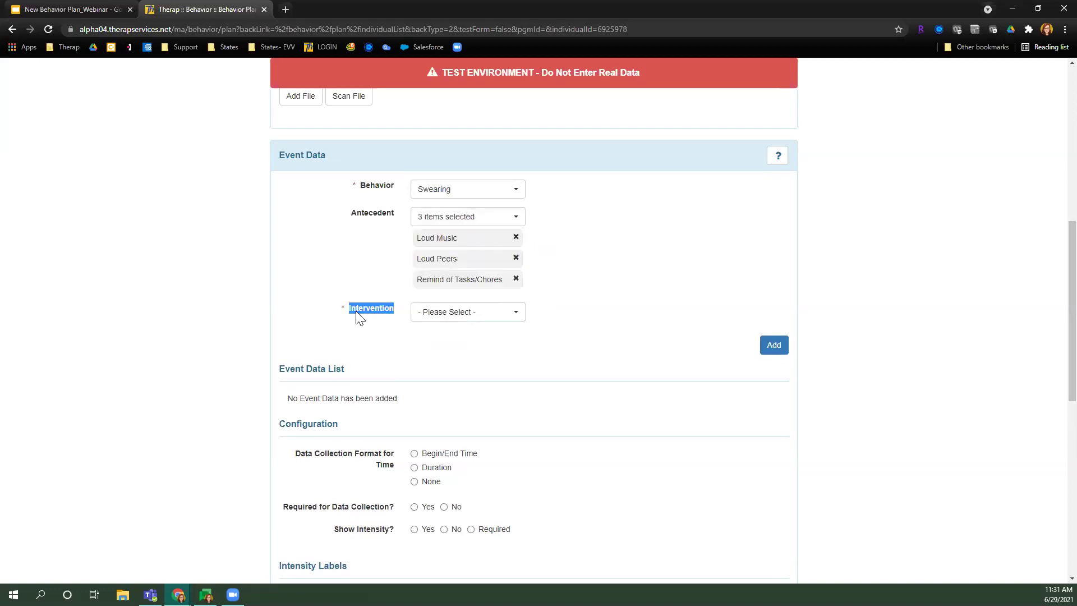
{"action": "left_click", "coordinate": [620, 321]}
{"action": "left_click", "coordinate": [495, 317]}
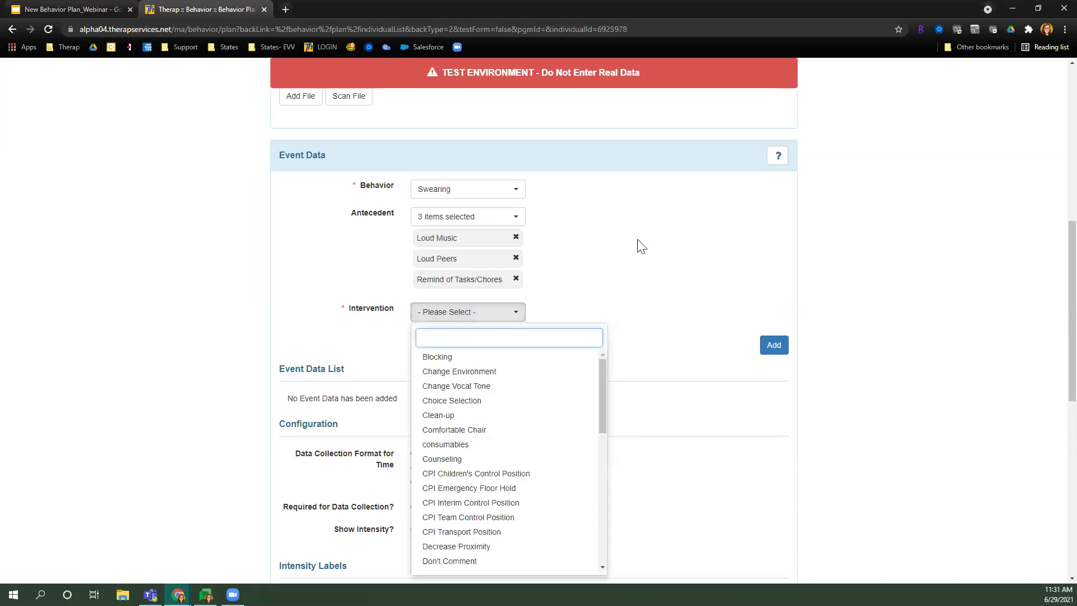
{"action": "scroll", "coordinate": [641, 246], "scroll_direction": "down", "scroll_amount": 3}
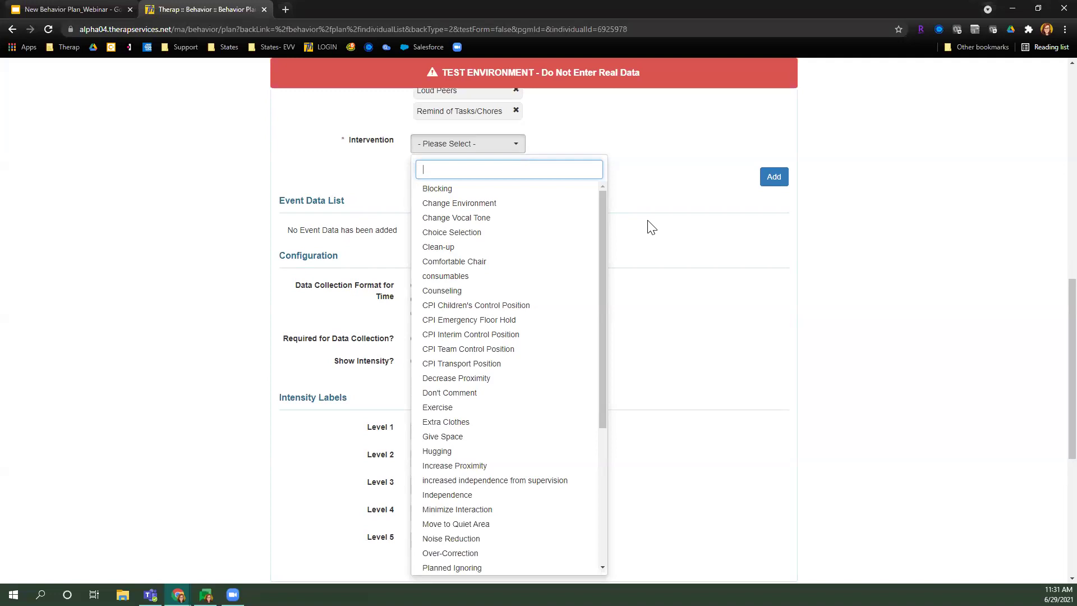
{"action": "scroll", "coordinate": [522, 305], "scroll_direction": "down", "scroll_amount": 2}
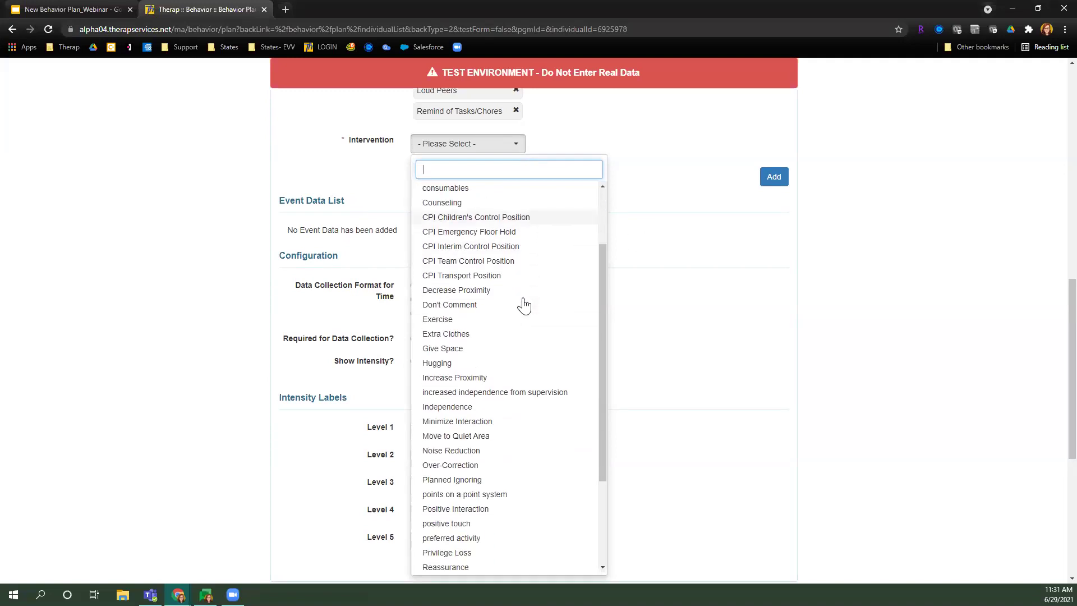
{"action": "left_click", "coordinate": [480, 325]}
{"action": "scroll", "coordinate": [504, 259], "scroll_direction": "down", "scroll_amount": 1}
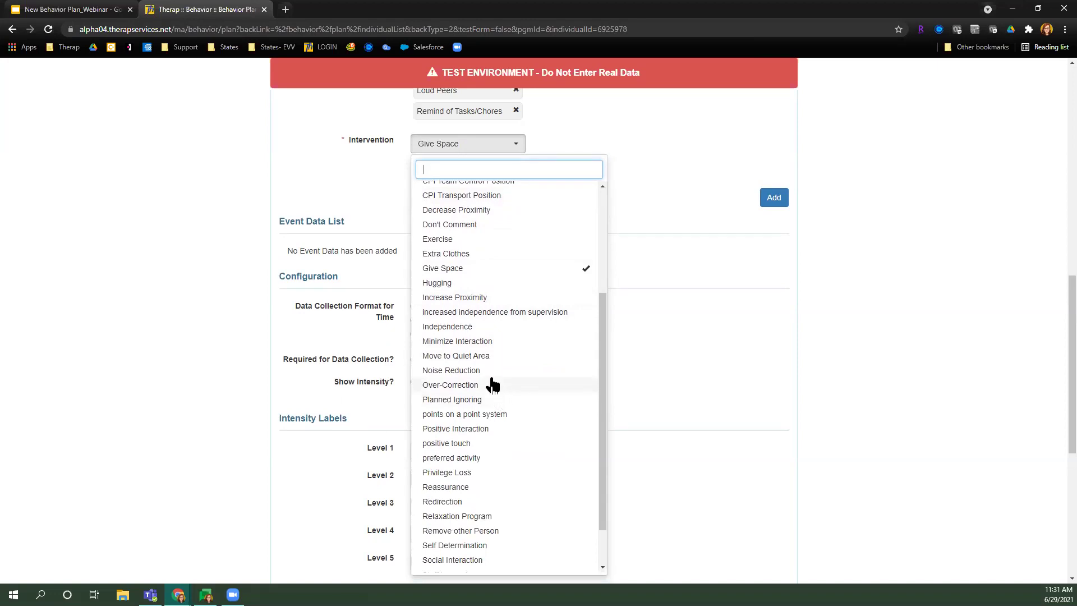
{"action": "left_click", "coordinate": [478, 358]}
{"action": "left_click", "coordinate": [478, 373]}
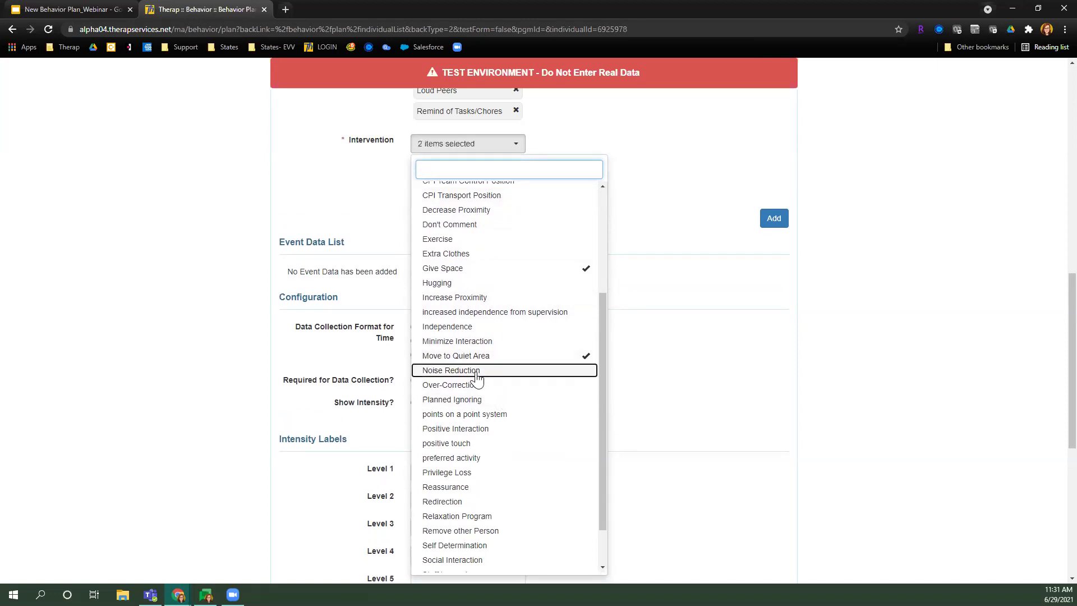
{"action": "scroll", "coordinate": [484, 363], "scroll_direction": "down", "scroll_amount": 1}
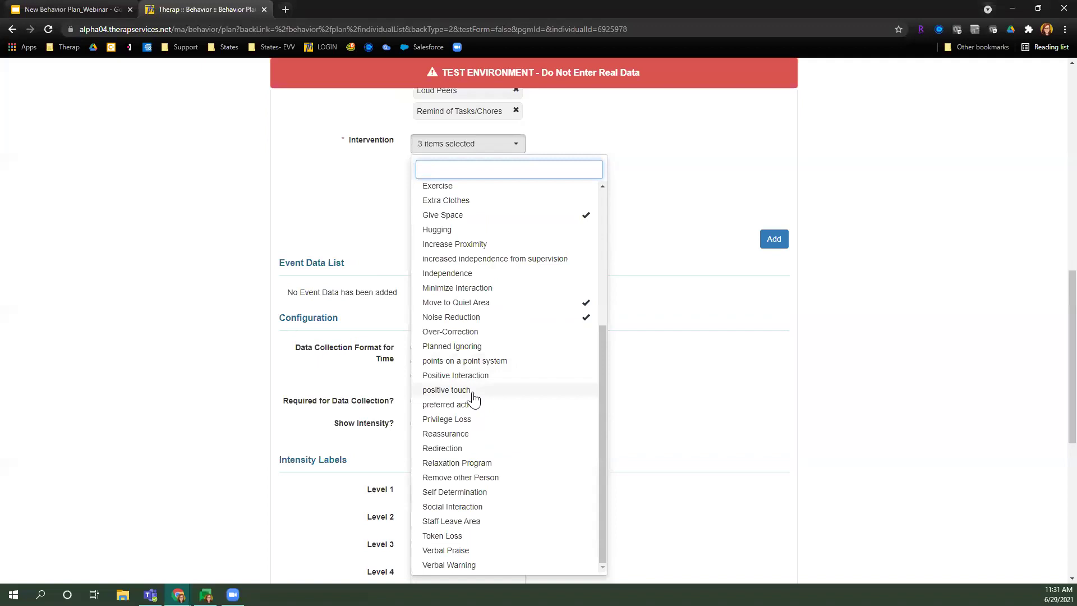
{"action": "left_click", "coordinate": [514, 465]}
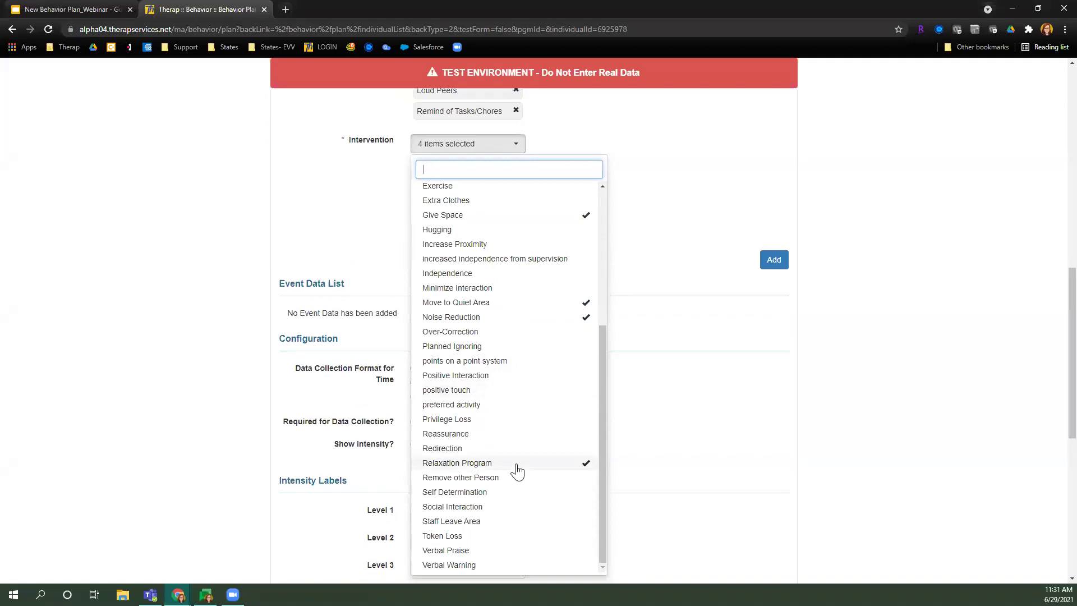
{"action": "left_click", "coordinate": [698, 164]}
Step: Review the Swearing behavior's antecedents and interventions and add the entry to the Event Data List
{"action": "scroll", "coordinate": [595, 244], "scroll_direction": "up", "scroll_amount": 3}
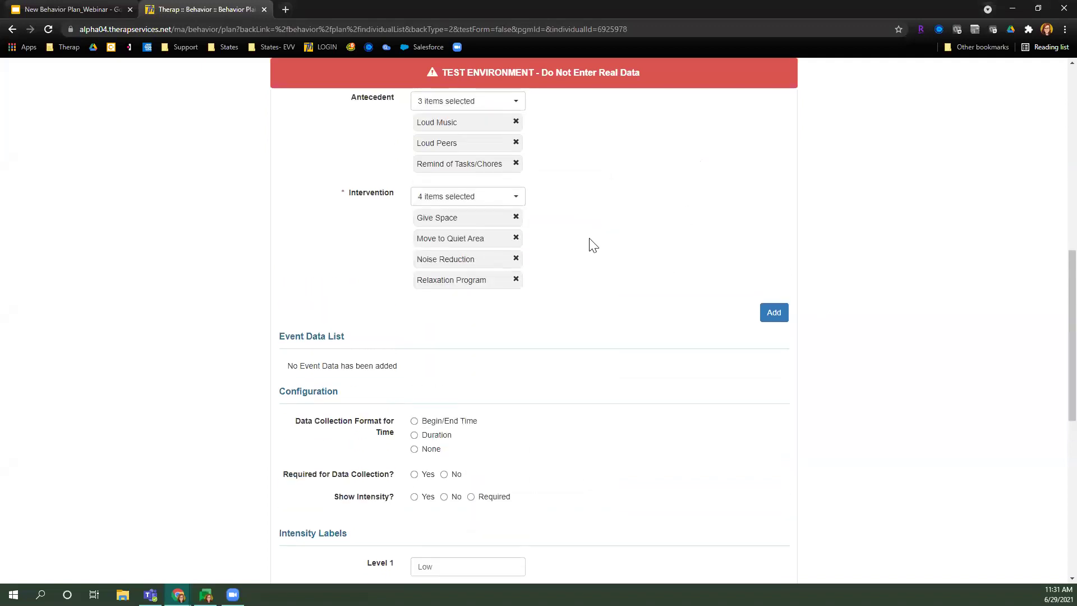
{"action": "double_click", "coordinate": [374, 185]}
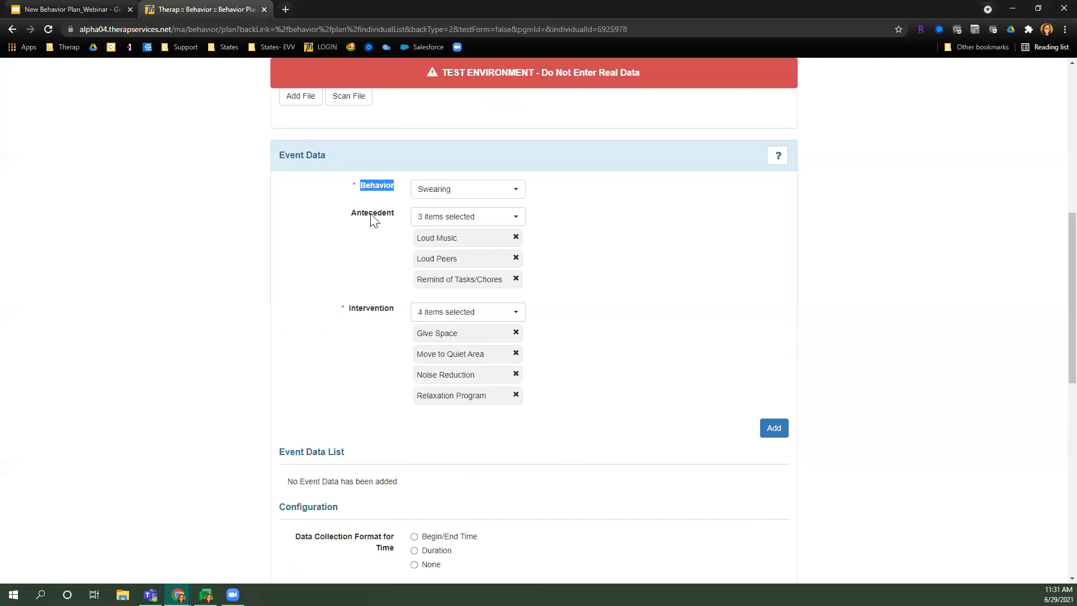
{"action": "left_click", "coordinate": [368, 327]}
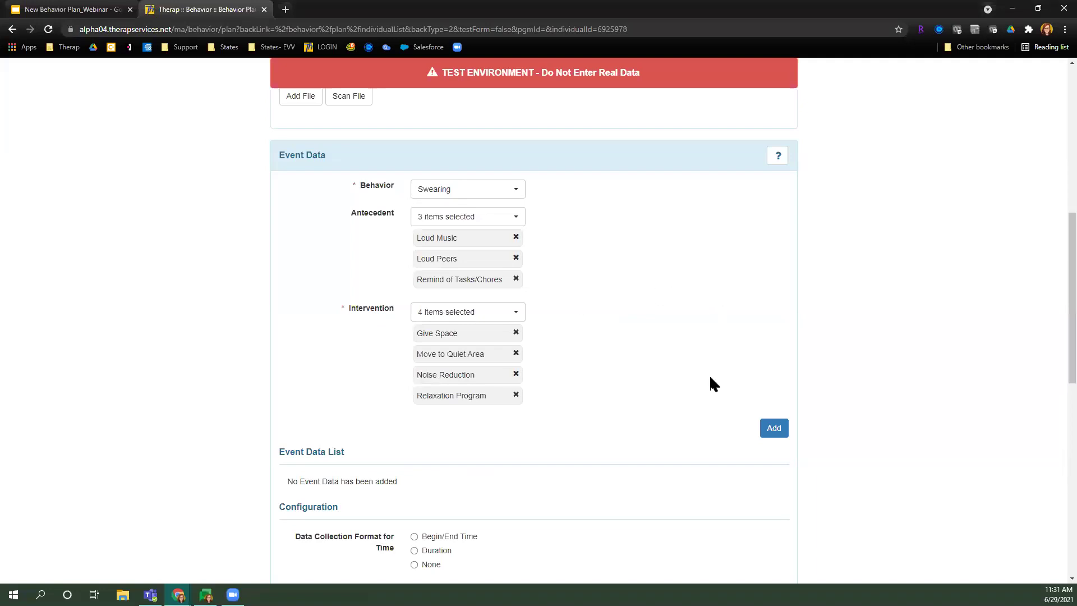
{"action": "left_click", "coordinate": [777, 431]}
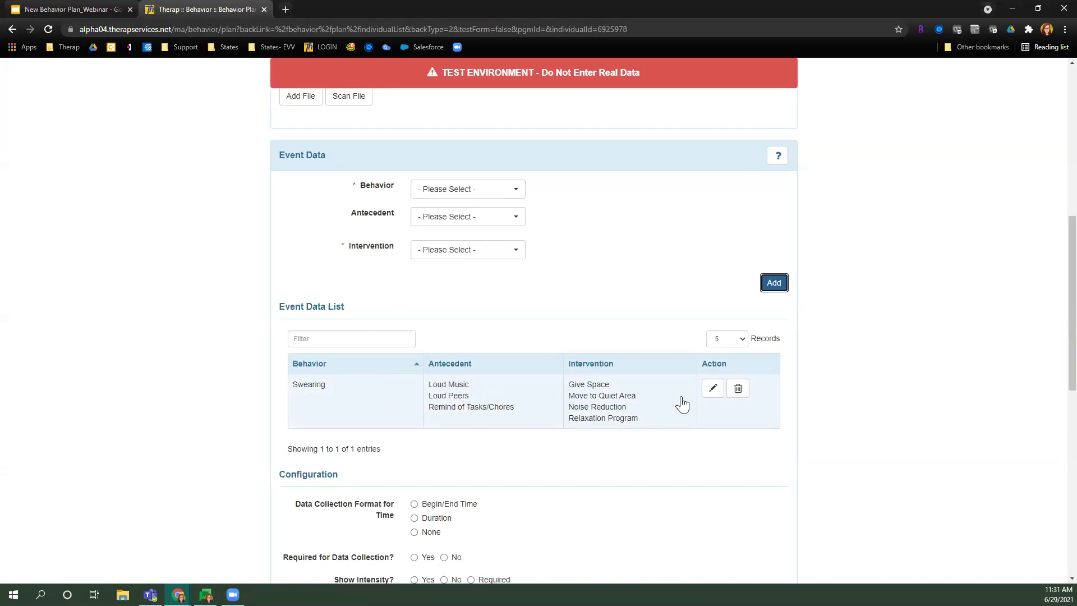
Step: Choose Ear Pulling as the behavior for a second event data entry
{"action": "left_click", "coordinate": [481, 188]}
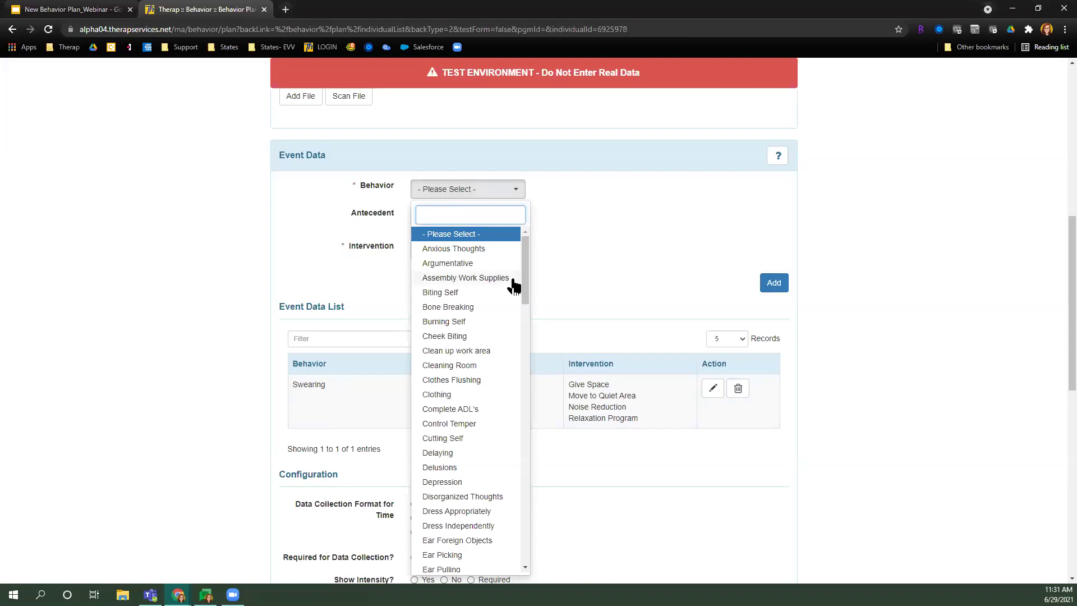
{"action": "scroll", "coordinate": [514, 286], "scroll_direction": "down", "scroll_amount": 5}
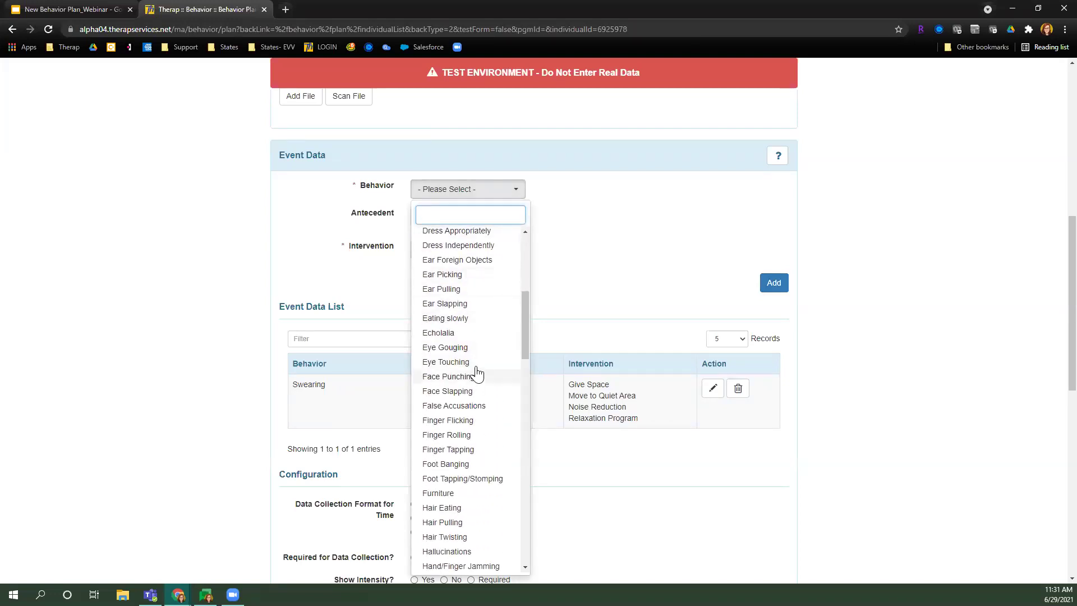
{"action": "left_click", "coordinate": [487, 291]}
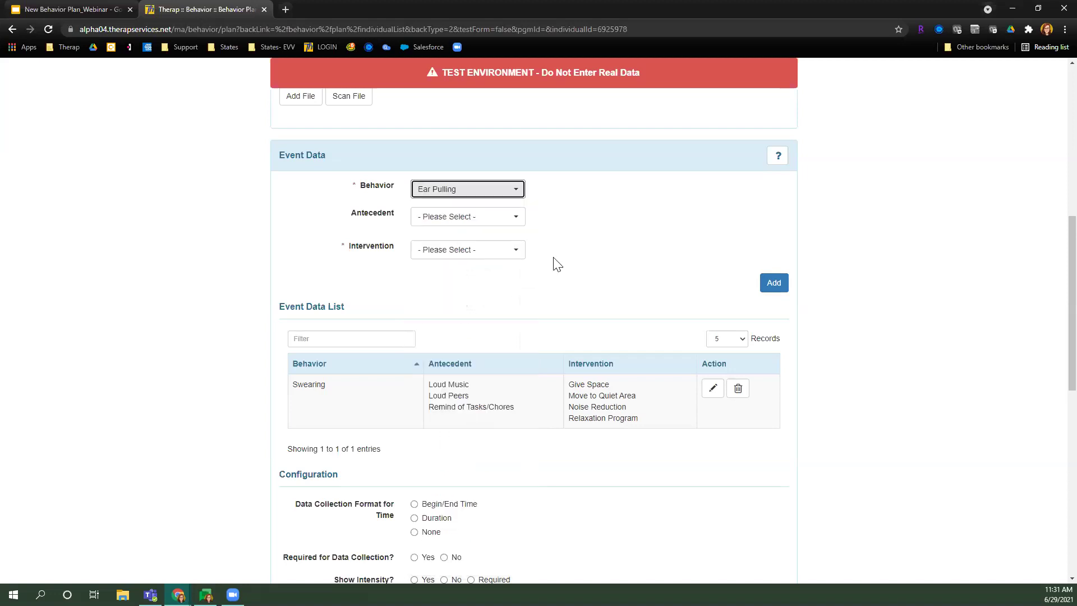
Step: Select Emergency Drills, Loud Music and Preferred Staff Unavailable as antecedents for the Ear Pulling behavior
{"action": "left_click", "coordinate": [470, 221]}
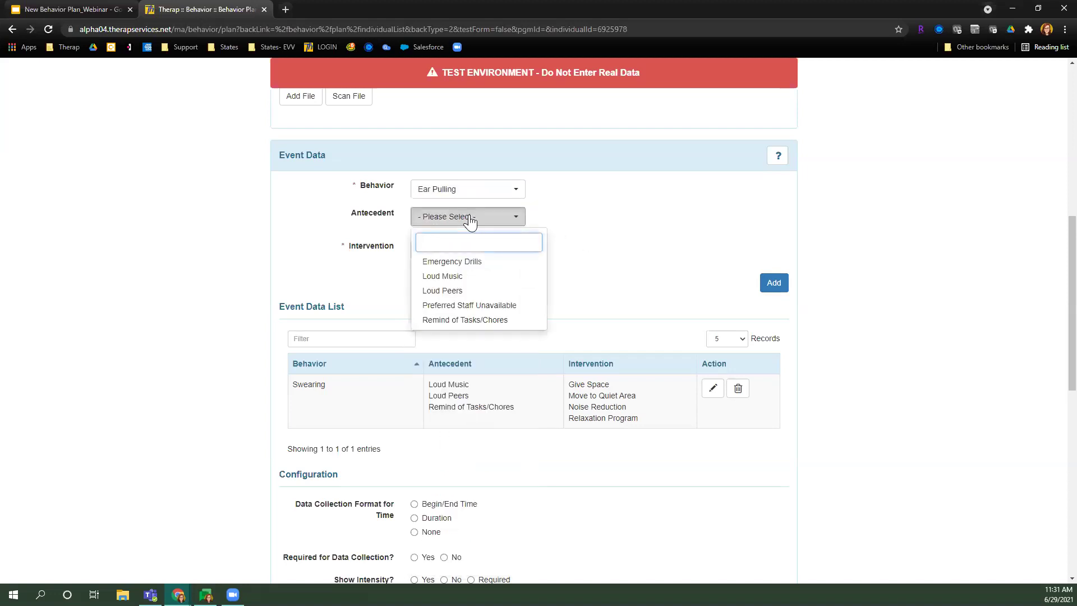
{"action": "left_click", "coordinate": [450, 266]}
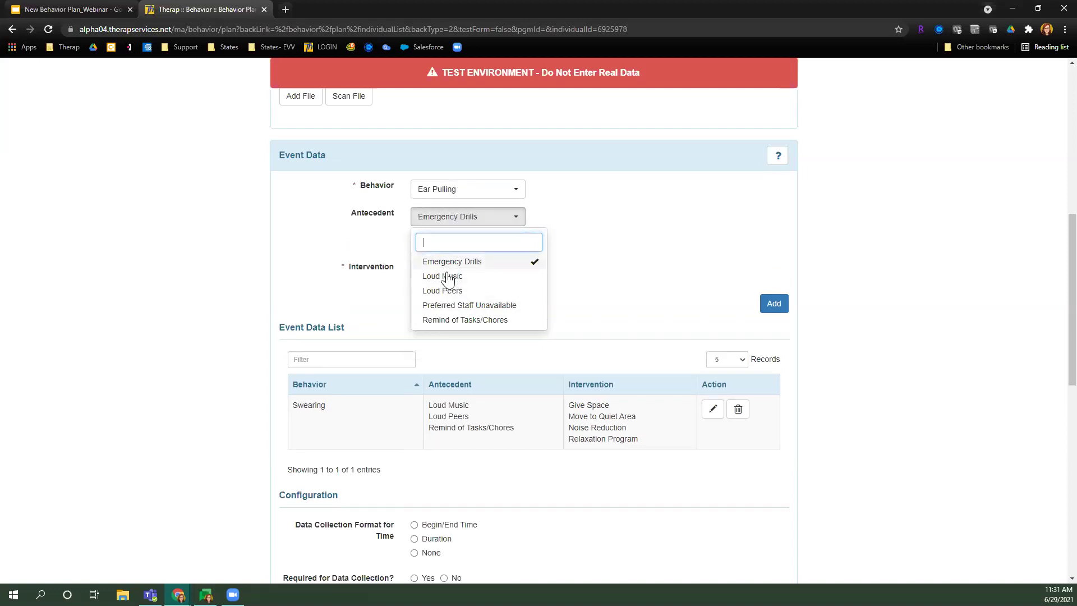
{"action": "left_click", "coordinate": [447, 277]}
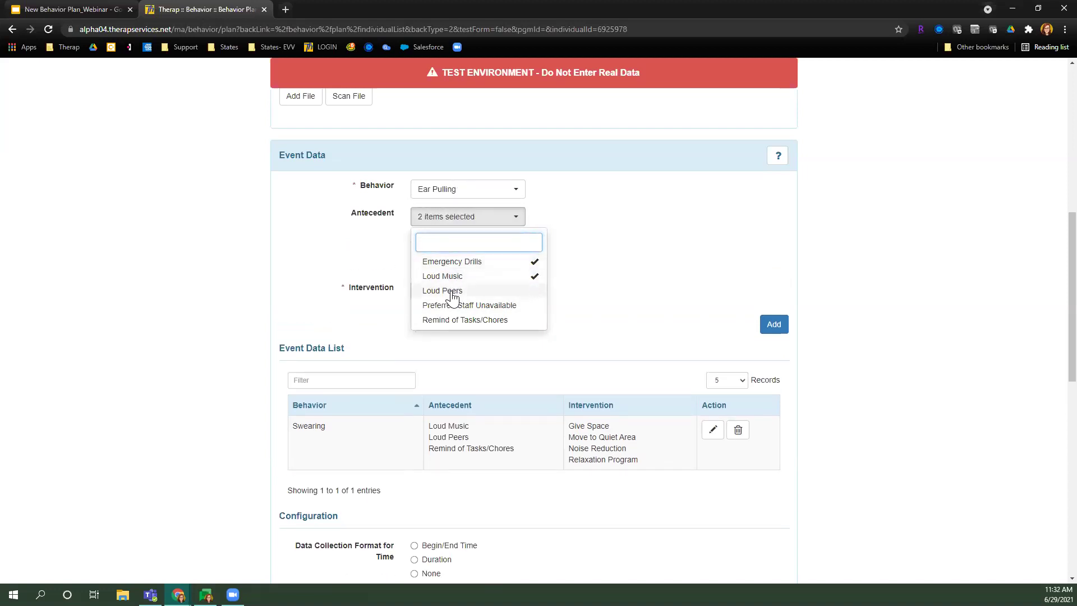
{"action": "left_click", "coordinate": [457, 306]}
{"action": "left_click", "coordinate": [604, 236]}
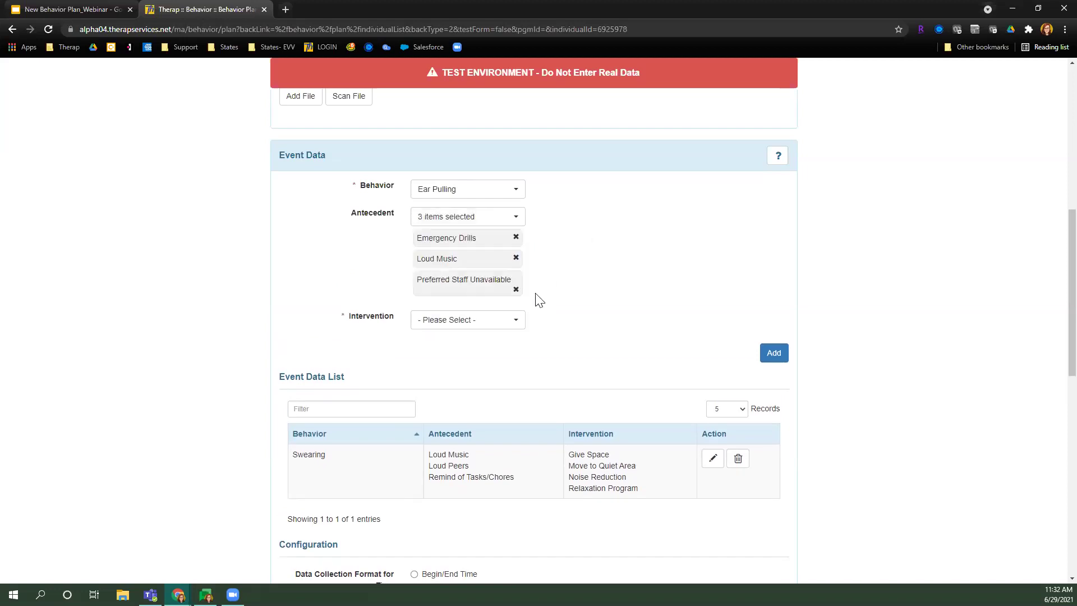
Step: Select Blocking, Don't Comment and Minimize Interaction as the Ear Pulling interventions and add the entry to the Event Data List
{"action": "left_click", "coordinate": [490, 328]}
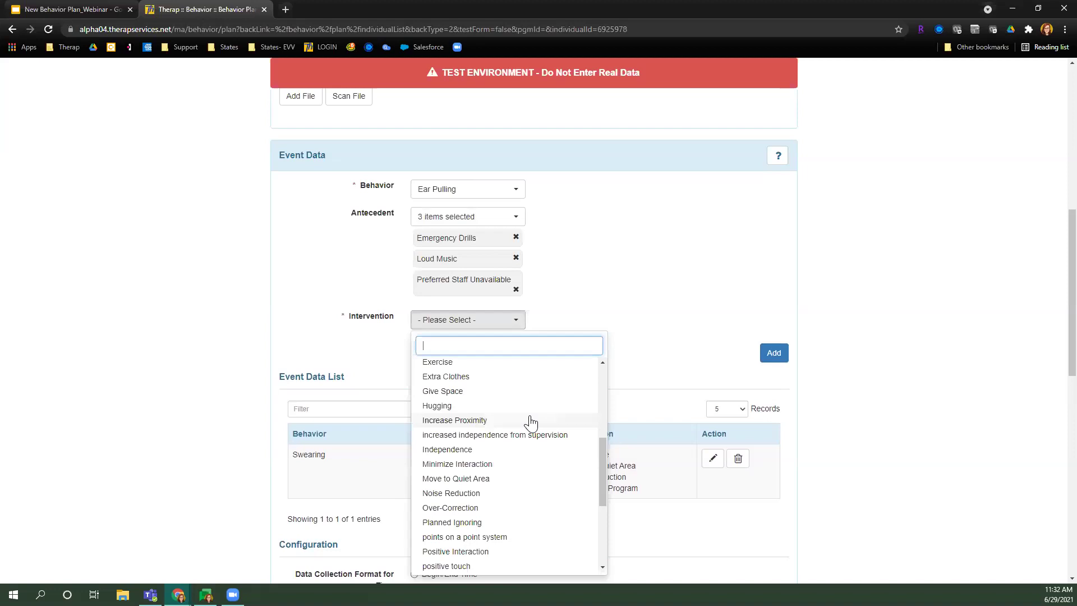
{"action": "scroll", "coordinate": [648, 358], "scroll_direction": "down", "scroll_amount": 4}
{"action": "scroll", "coordinate": [541, 404], "scroll_direction": "up", "scroll_amount": 4}
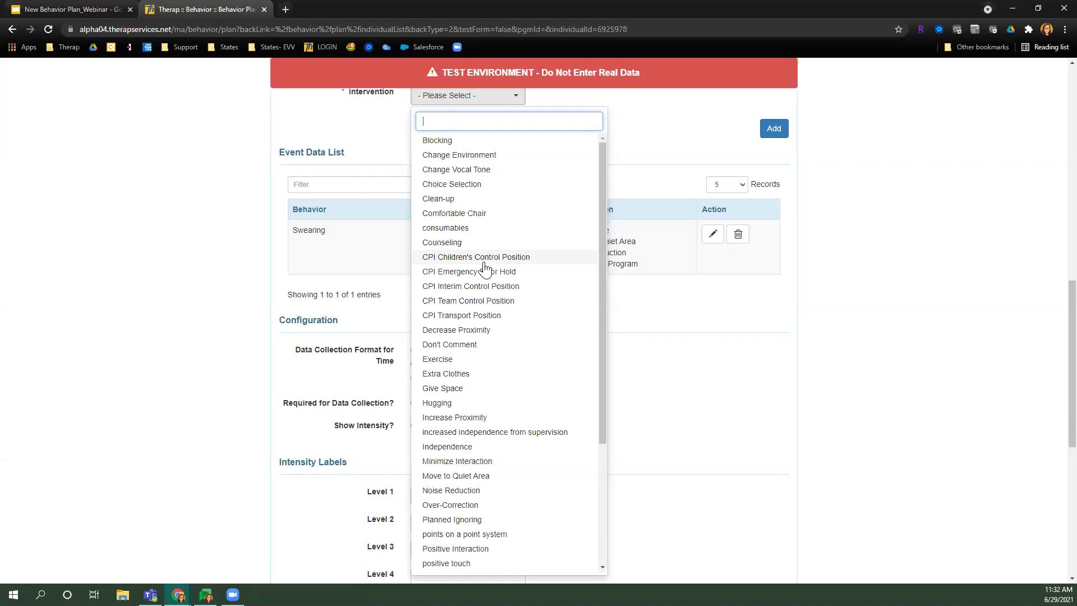
{"action": "scroll", "coordinate": [508, 258], "scroll_direction": "up", "scroll_amount": 3}
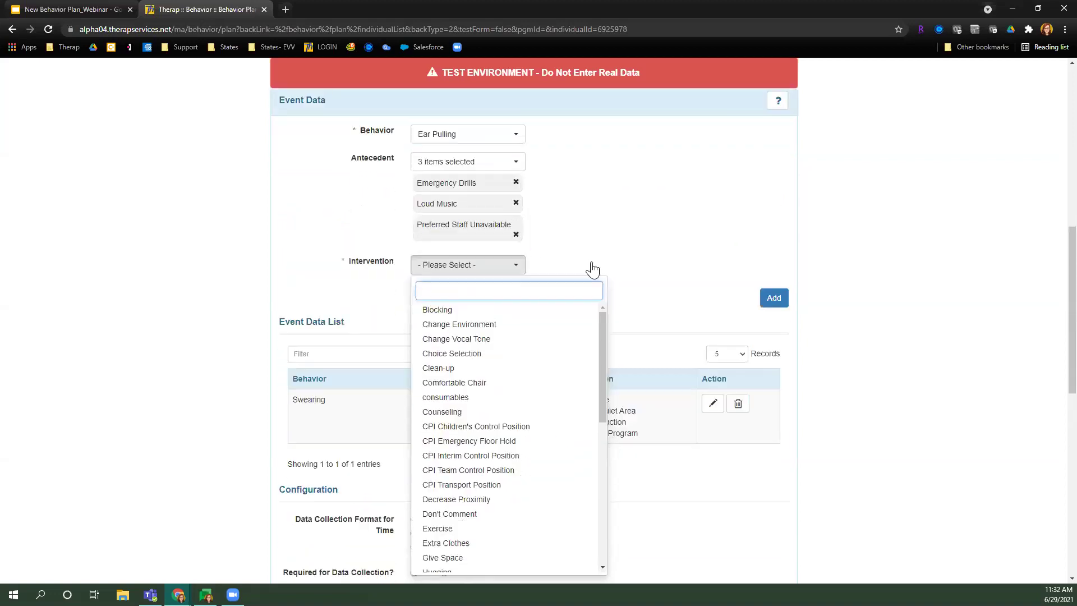
{"action": "scroll", "coordinate": [593, 270], "scroll_direction": "down", "scroll_amount": 1}
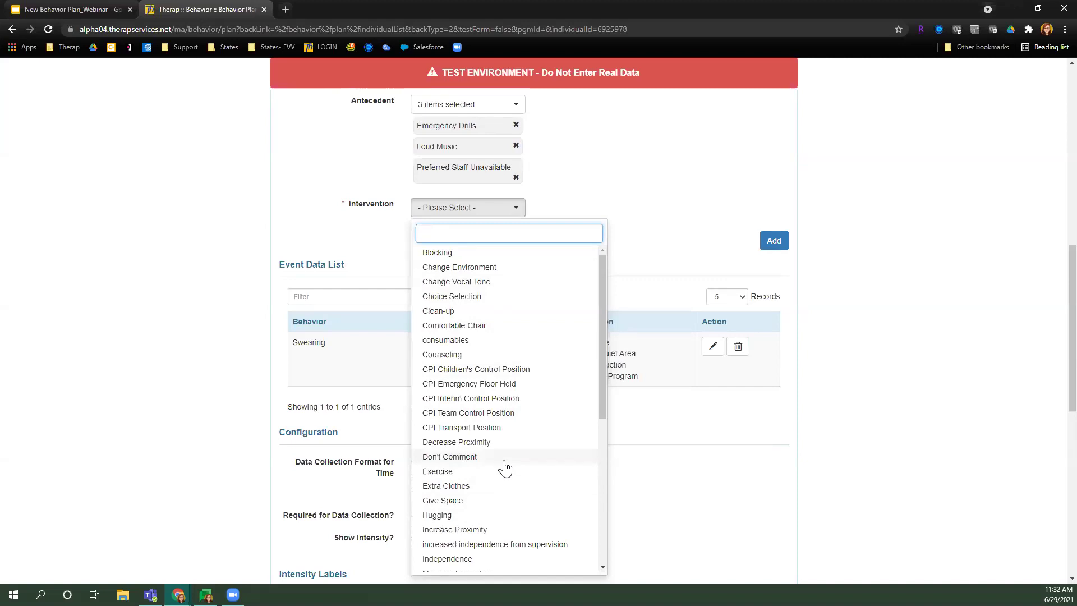
{"action": "scroll", "coordinate": [505, 468], "scroll_direction": "up", "scroll_amount": 3}
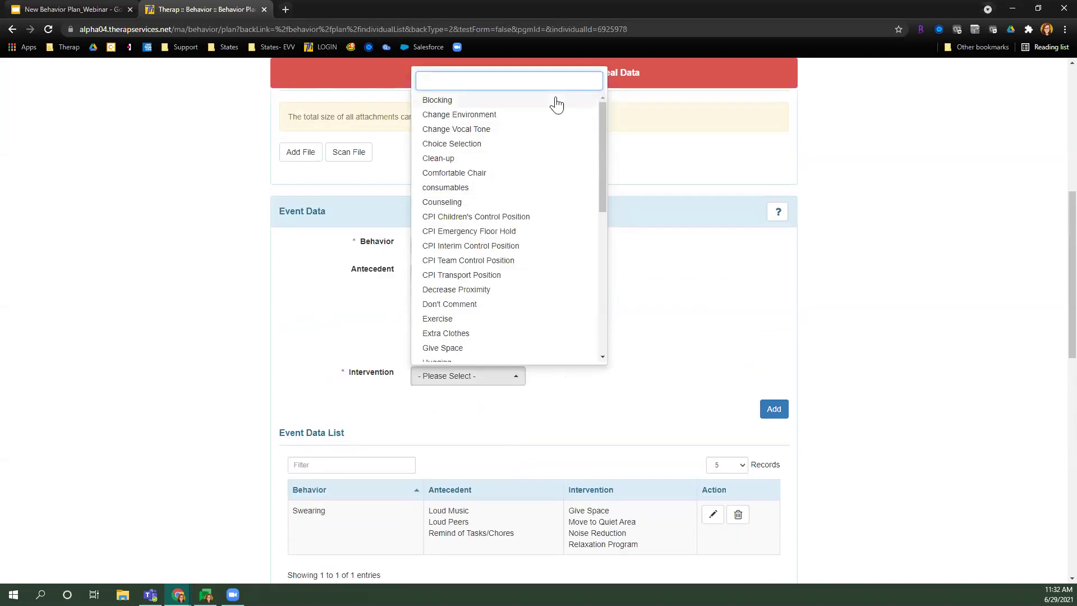
{"action": "left_click", "coordinate": [555, 99]}
{"action": "left_click", "coordinate": [494, 310]}
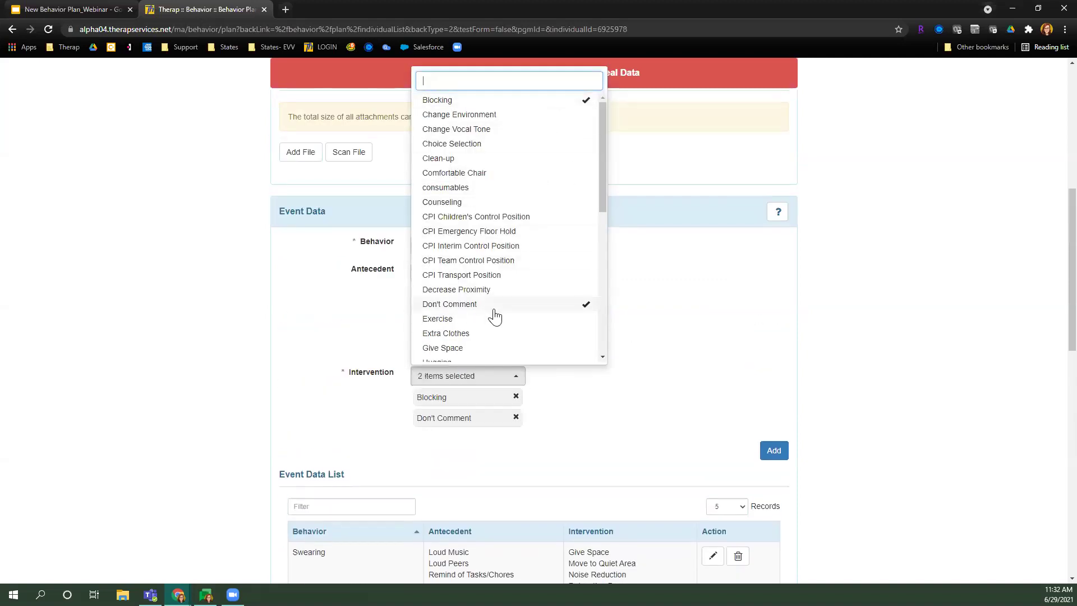
{"action": "scroll", "coordinate": [513, 248], "scroll_direction": "down", "scroll_amount": 2}
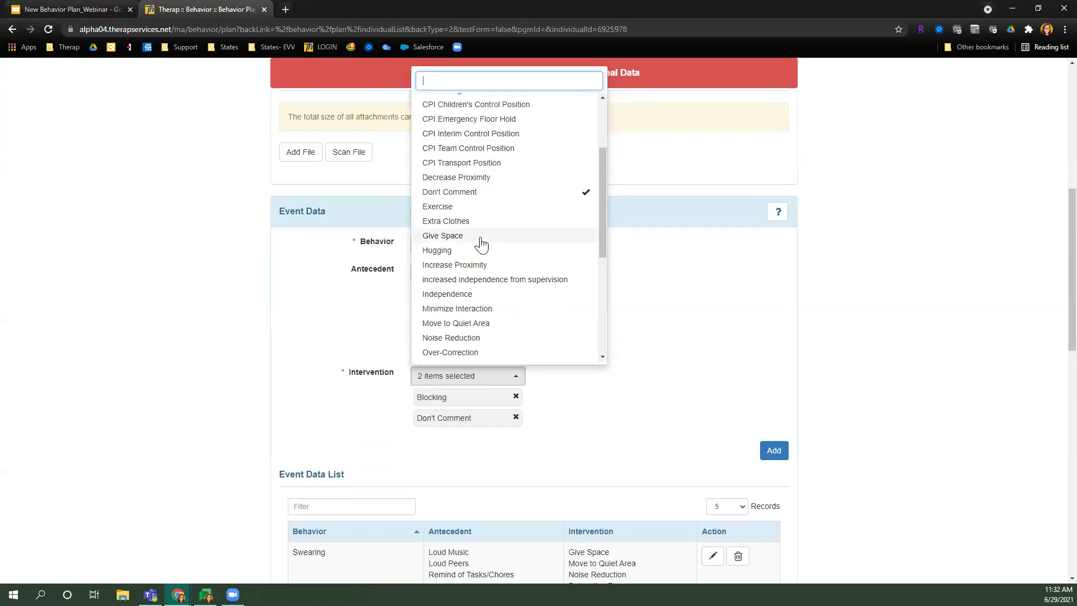
{"action": "left_click", "coordinate": [455, 310]}
{"action": "left_click", "coordinate": [671, 290]}
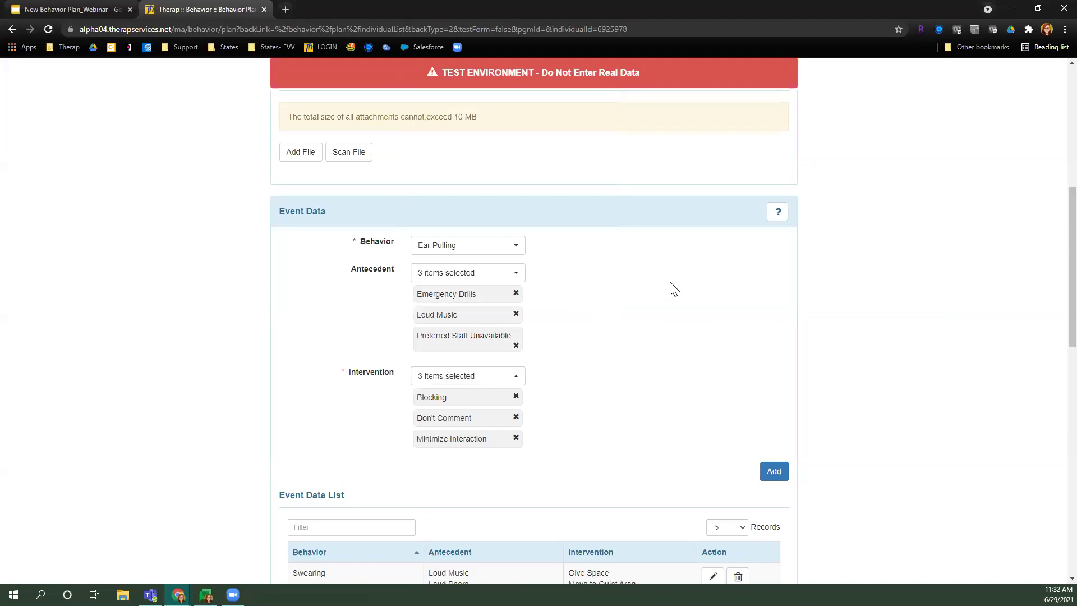
{"action": "left_click", "coordinate": [773, 472]}
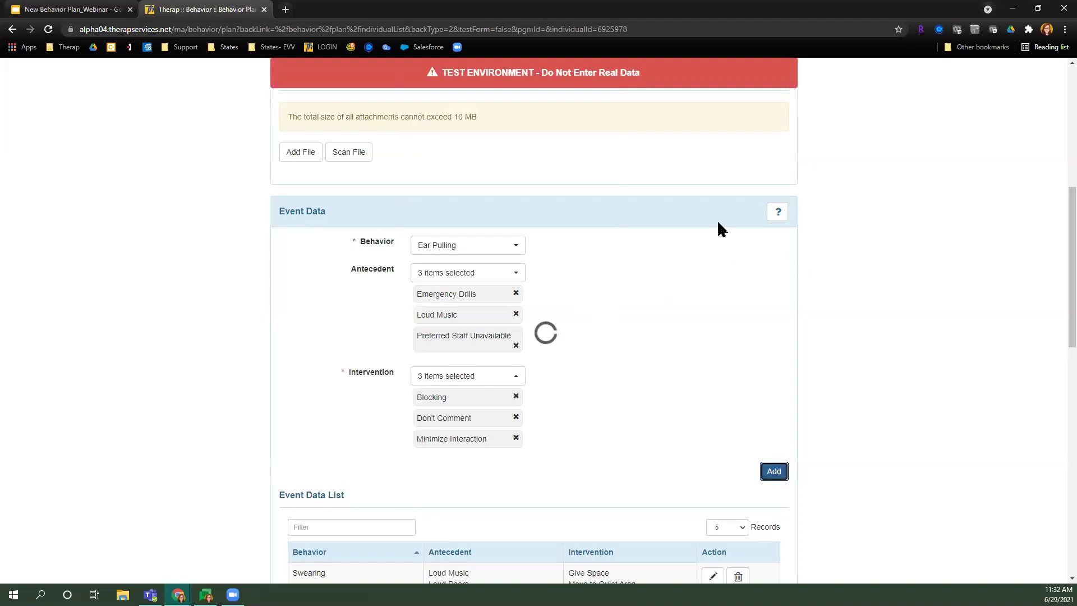
{"action": "scroll", "coordinate": [589, 336], "scroll_direction": "down", "scroll_amount": 3}
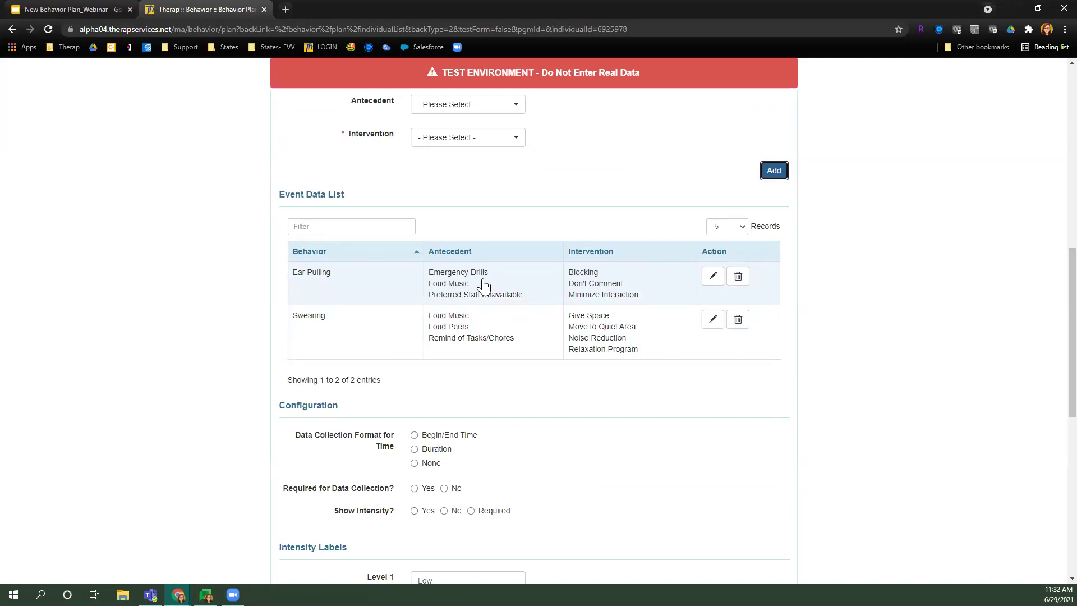
Step: Set the event data's Data Collection Format for Time to Duration
{"action": "scroll", "coordinate": [483, 286], "scroll_direction": "down", "scroll_amount": 3}
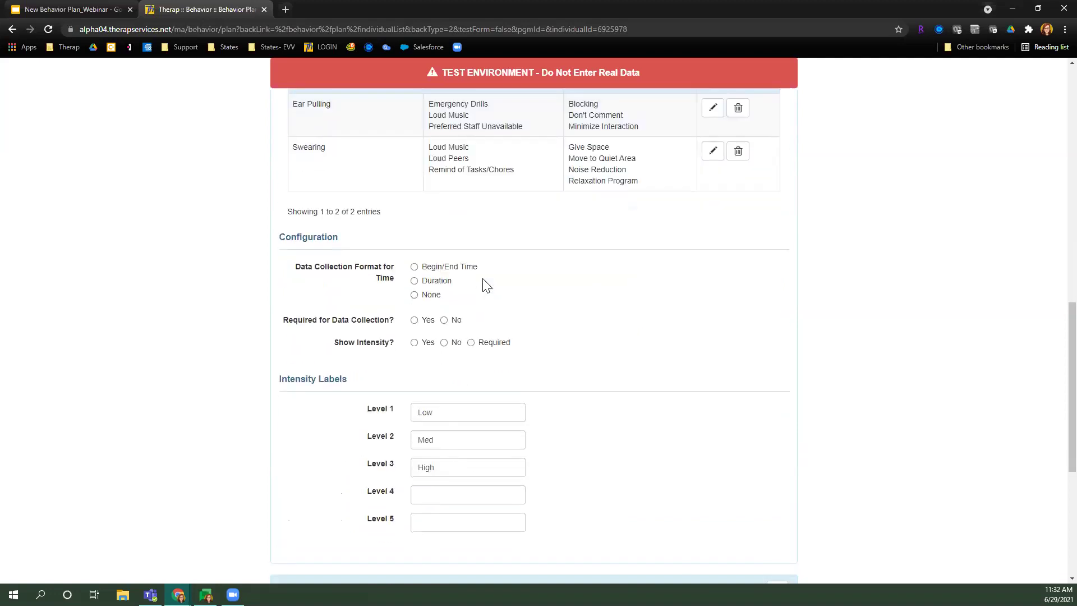
{"action": "double_click", "coordinate": [301, 239]}
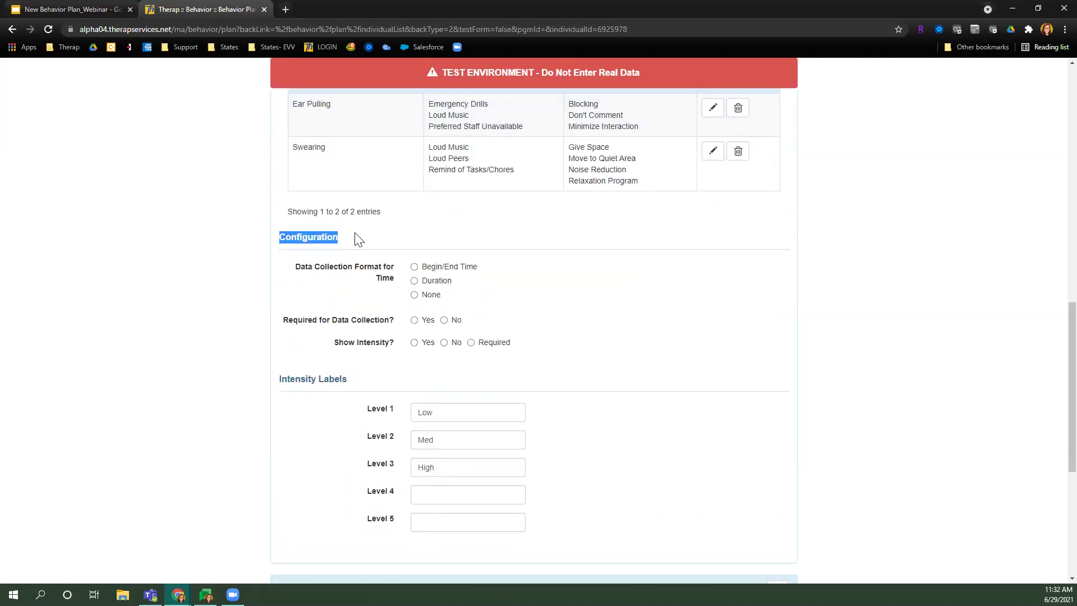
{"action": "left_click", "coordinate": [359, 239]}
{"action": "left_click_drag", "start_coordinate": [297, 272], "coordinate": [396, 270]}
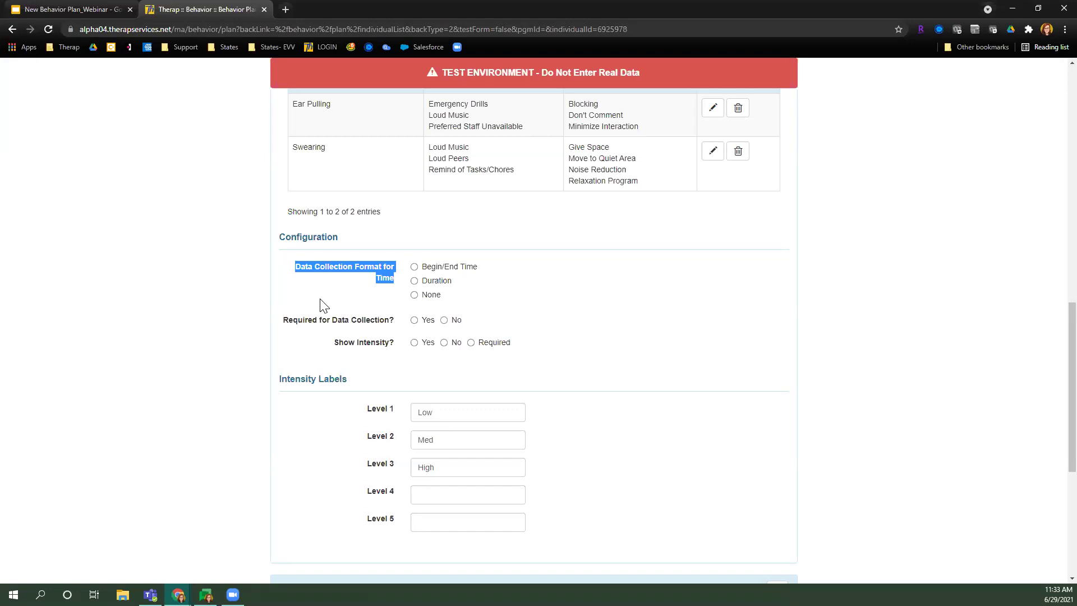
{"action": "left_click", "coordinate": [323, 305]}
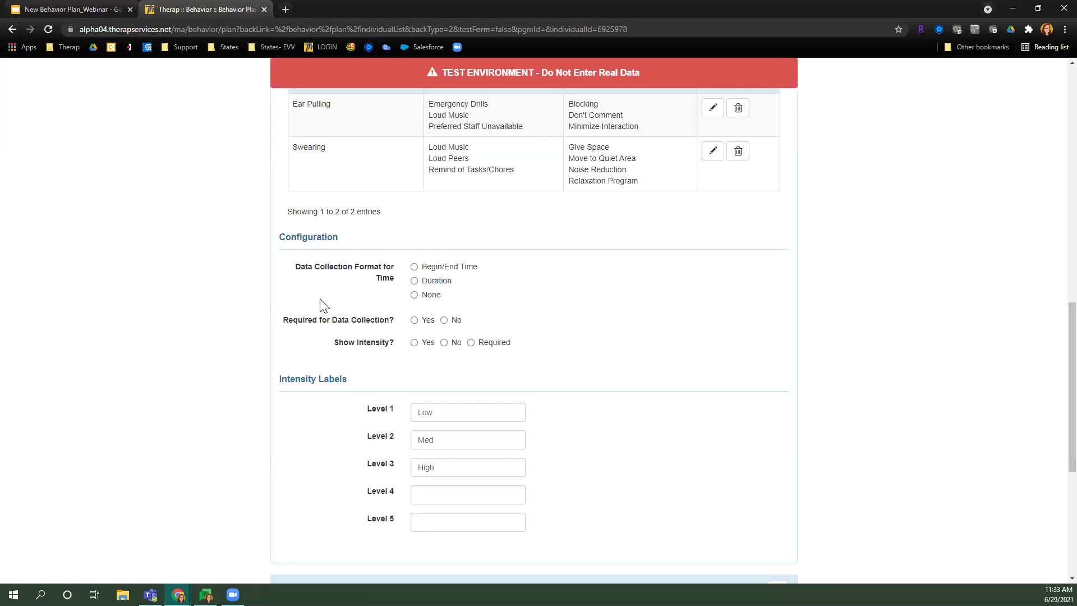
{"action": "left_click", "coordinate": [437, 285]}
{"action": "scroll", "coordinate": [547, 311], "scroll_direction": "up", "scroll_amount": 5}
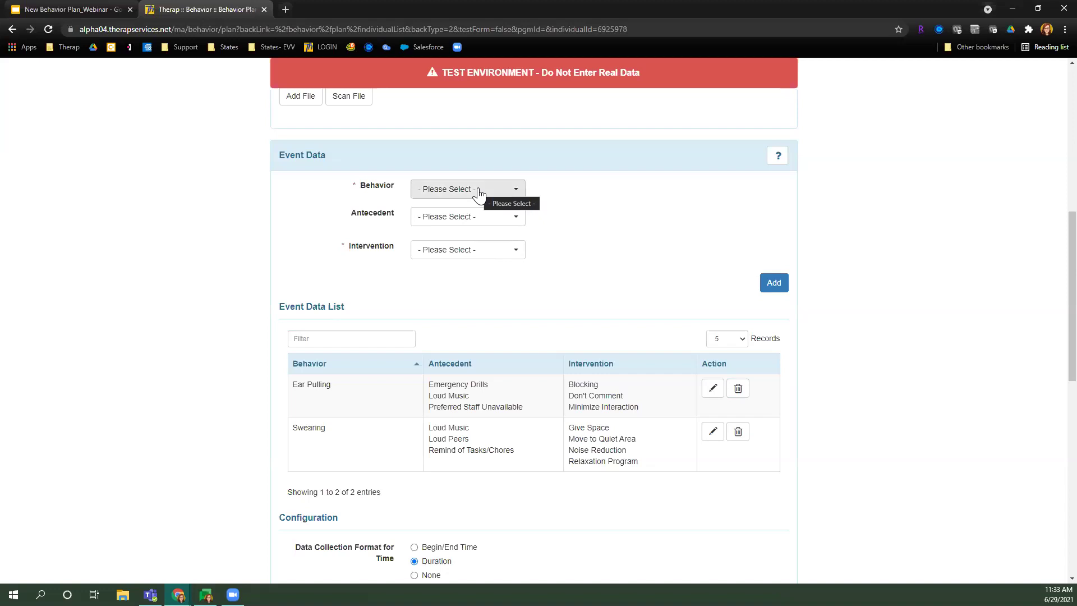
Step: Make the time duration required for data collection by choosing Yes in the event data configuration
{"action": "scroll", "coordinate": [581, 269], "scroll_direction": "down", "scroll_amount": 7}
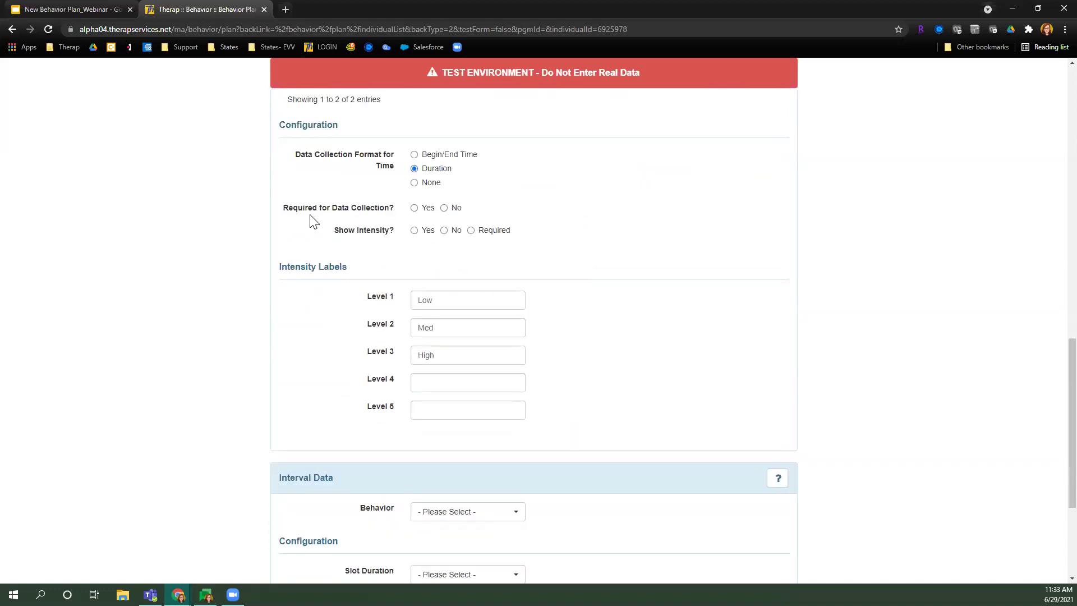
{"action": "left_click_drag", "start_coordinate": [279, 212], "coordinate": [401, 214]}
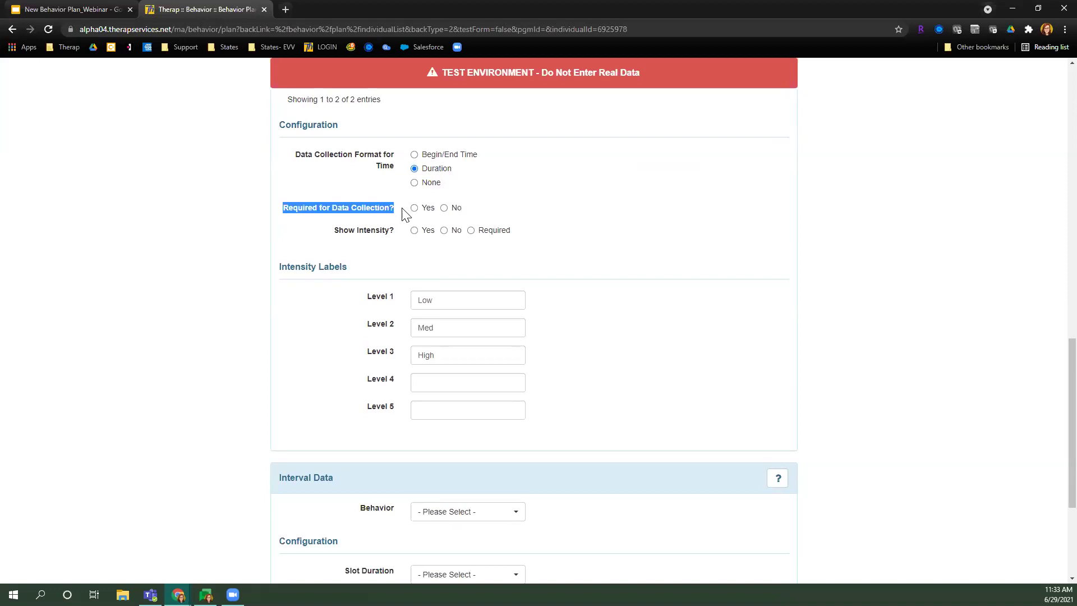
{"action": "left_click", "coordinate": [426, 209]}
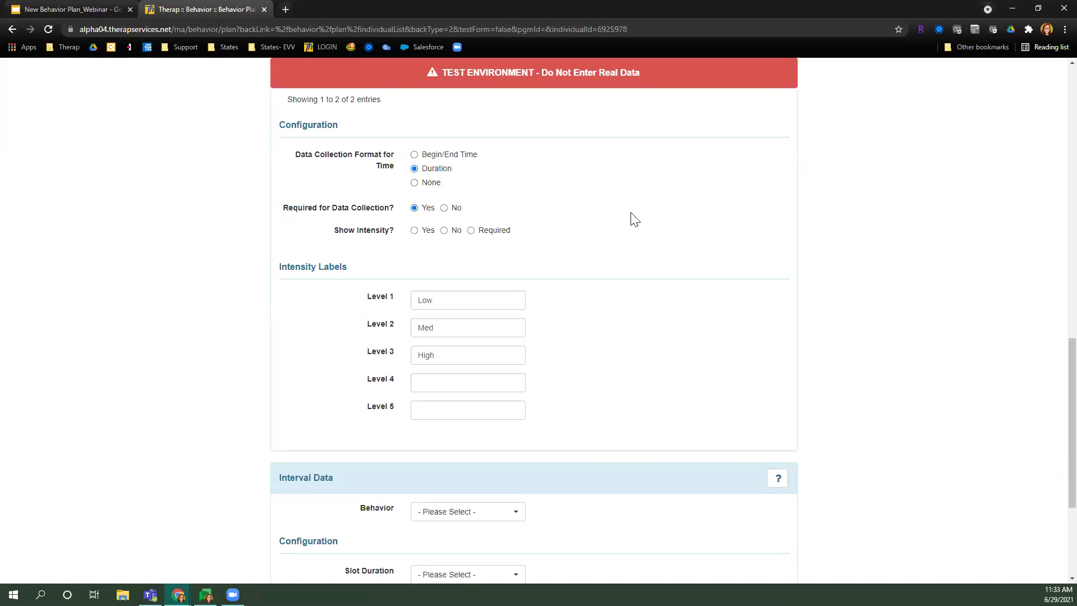
Step: Set Show Intensity to Required and check the event data's intensity labels
{"action": "left_click_drag", "start_coordinate": [336, 238], "coordinate": [406, 233]}
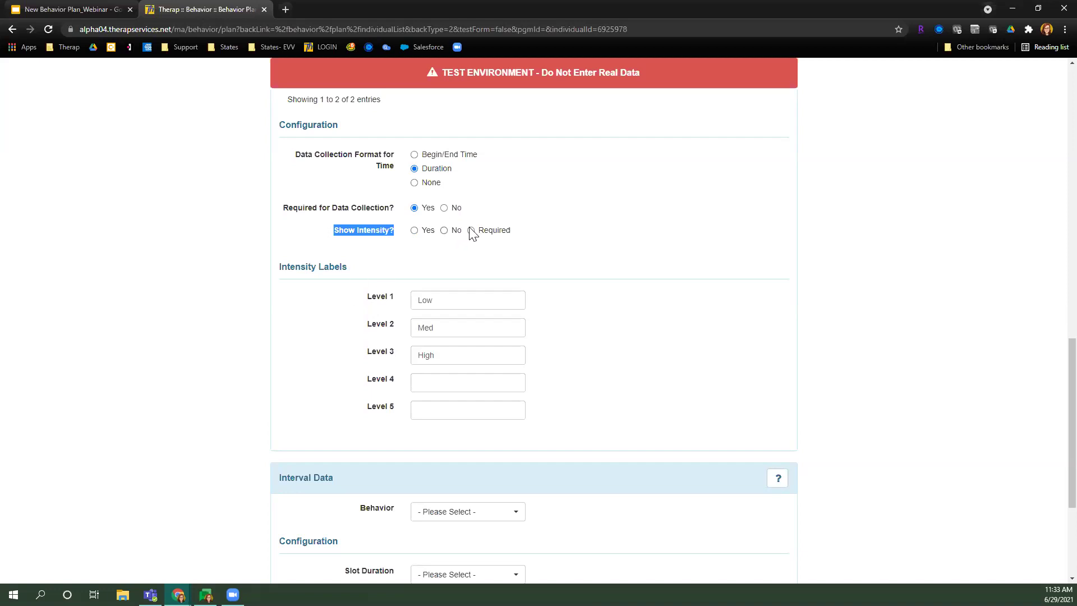
{"action": "left_click", "coordinate": [496, 232]}
{"action": "left_click", "coordinate": [481, 263]}
{"action": "left_click_drag", "start_coordinate": [278, 269], "coordinate": [361, 269]}
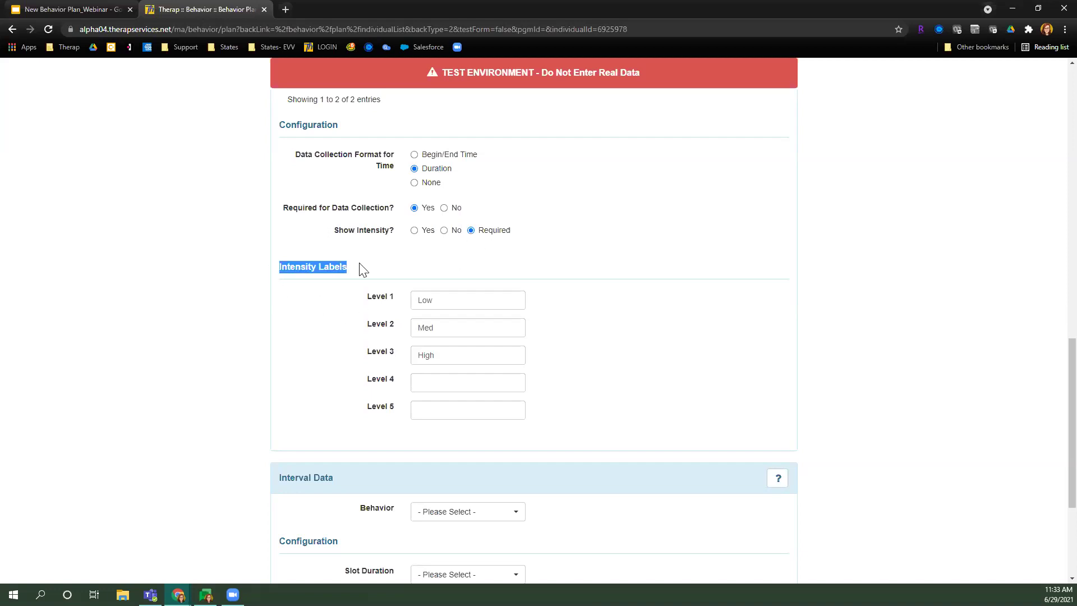
{"action": "left_click", "coordinate": [464, 300]}
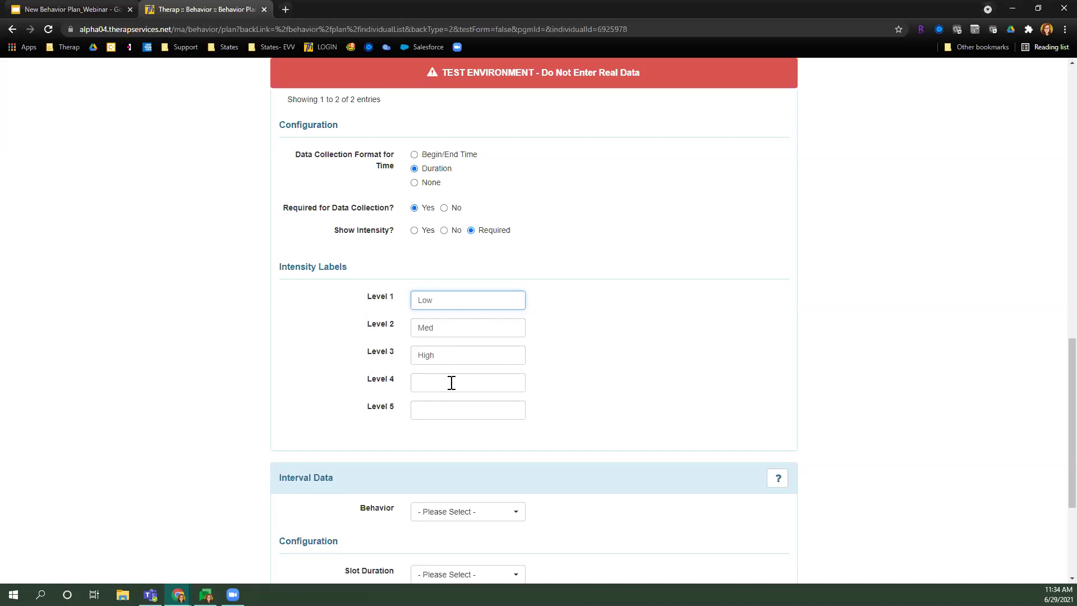
{"action": "left_click", "coordinate": [597, 334]}
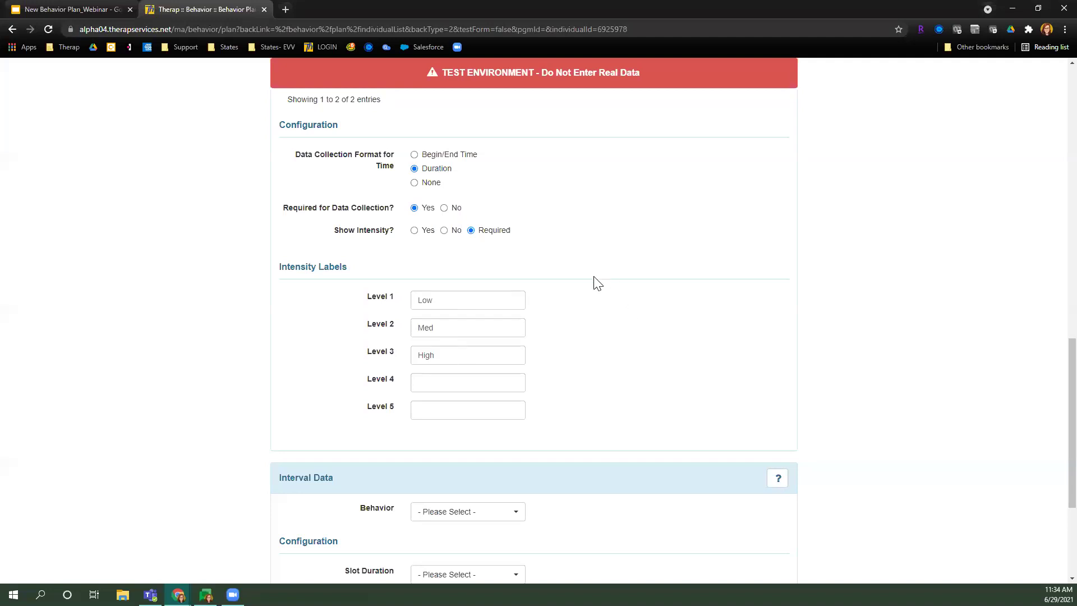
Step: Select Anxious Thoughts and Biting Self as the Interval Data behaviors
{"action": "scroll", "coordinate": [613, 275], "scroll_direction": "down", "scroll_amount": 4}
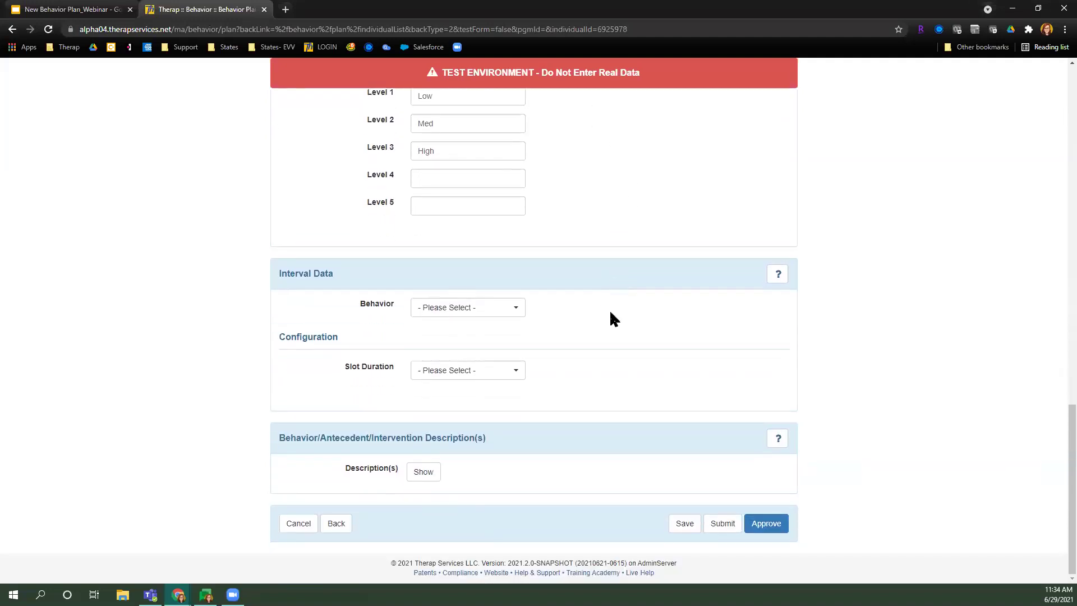
{"action": "left_click_drag", "start_coordinate": [273, 273], "coordinate": [417, 263]}
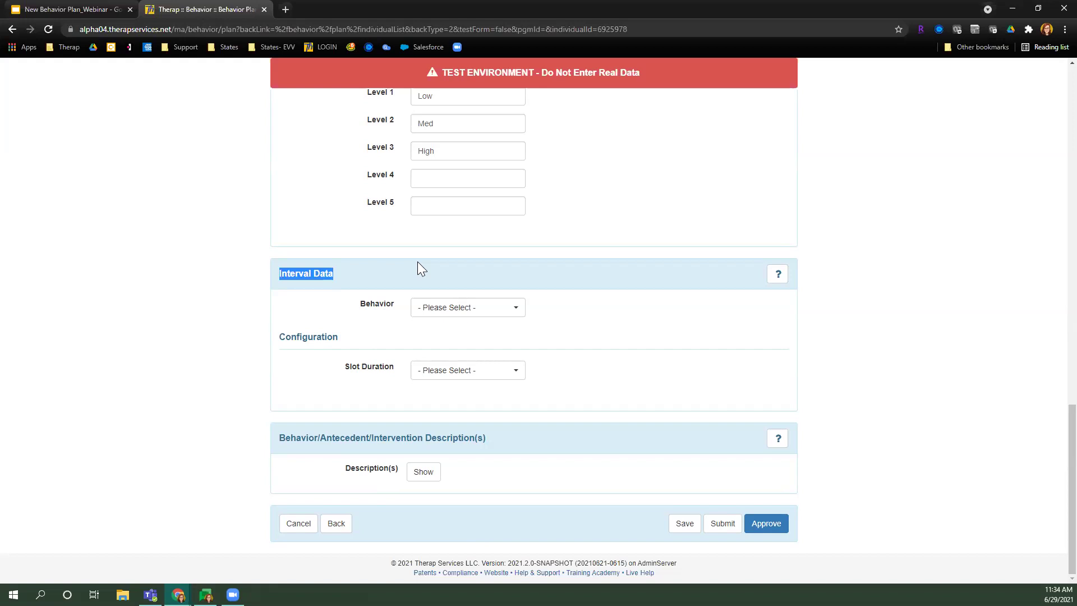
{"action": "left_click", "coordinate": [417, 261]}
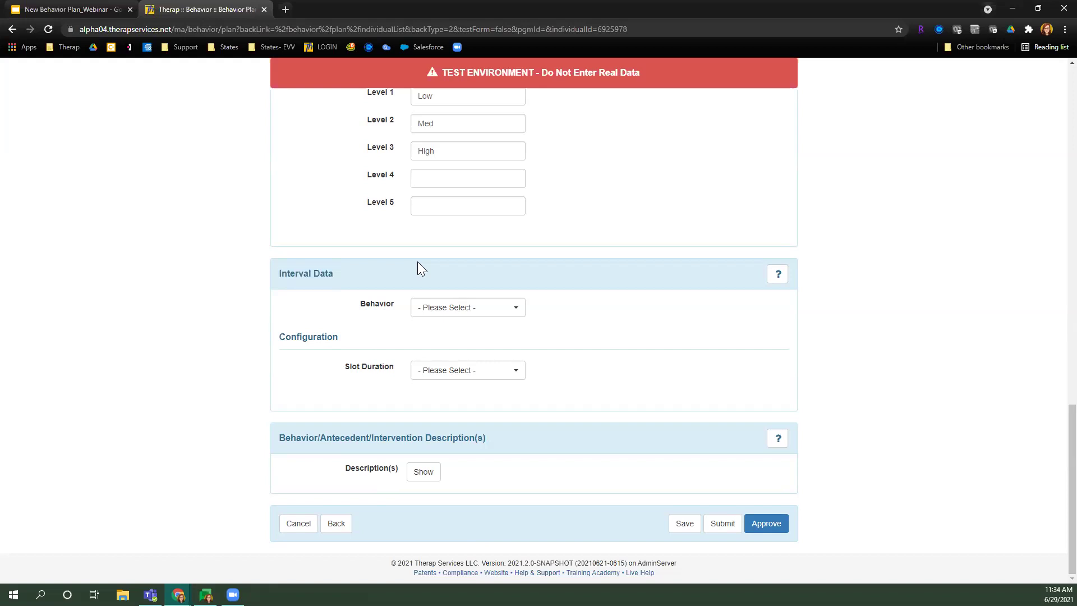
{"action": "left_click", "coordinate": [510, 310]}
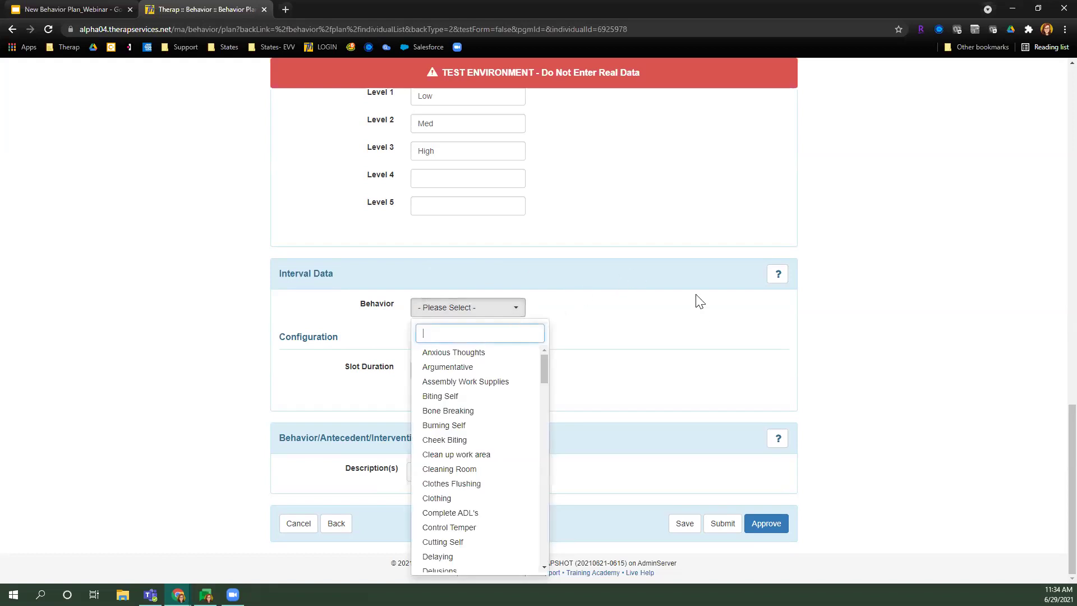
{"action": "left_click", "coordinate": [457, 357]}
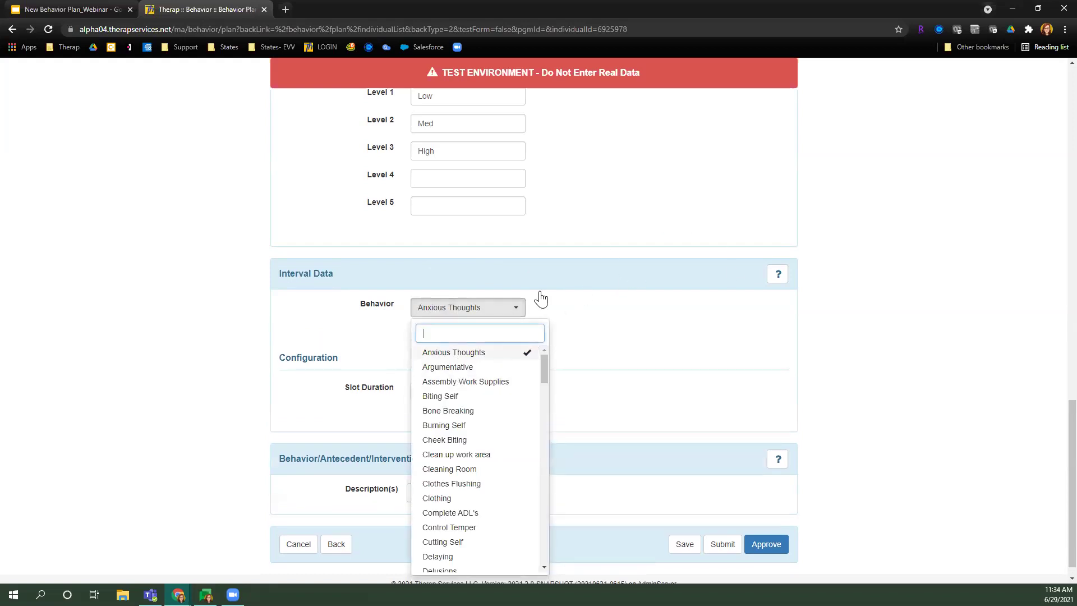
{"action": "scroll", "coordinate": [608, 219], "scroll_direction": "down", "scroll_amount": 1}
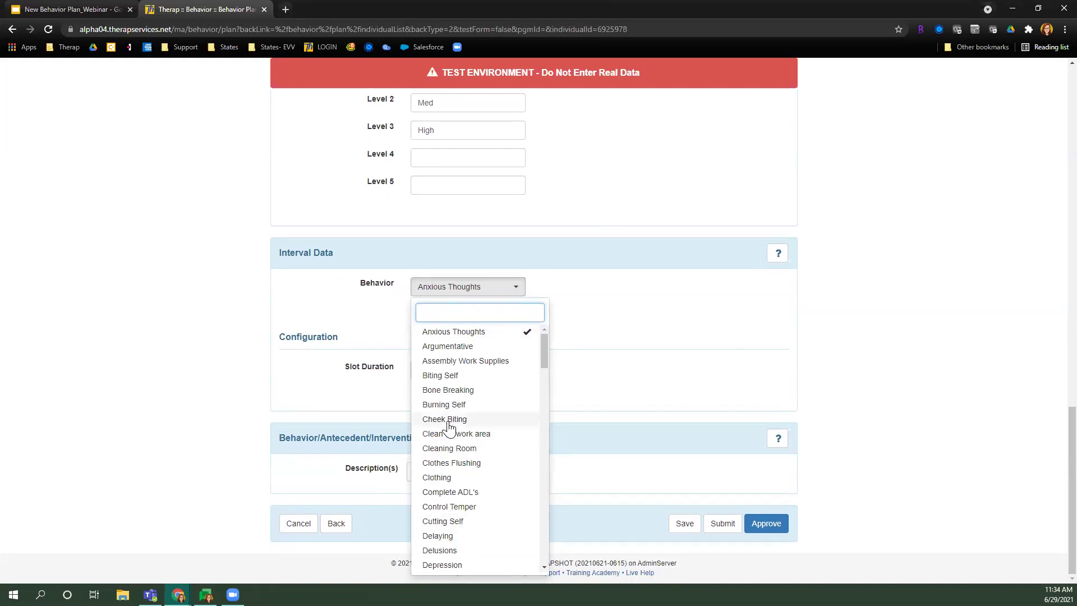
{"action": "left_click", "coordinate": [473, 375]}
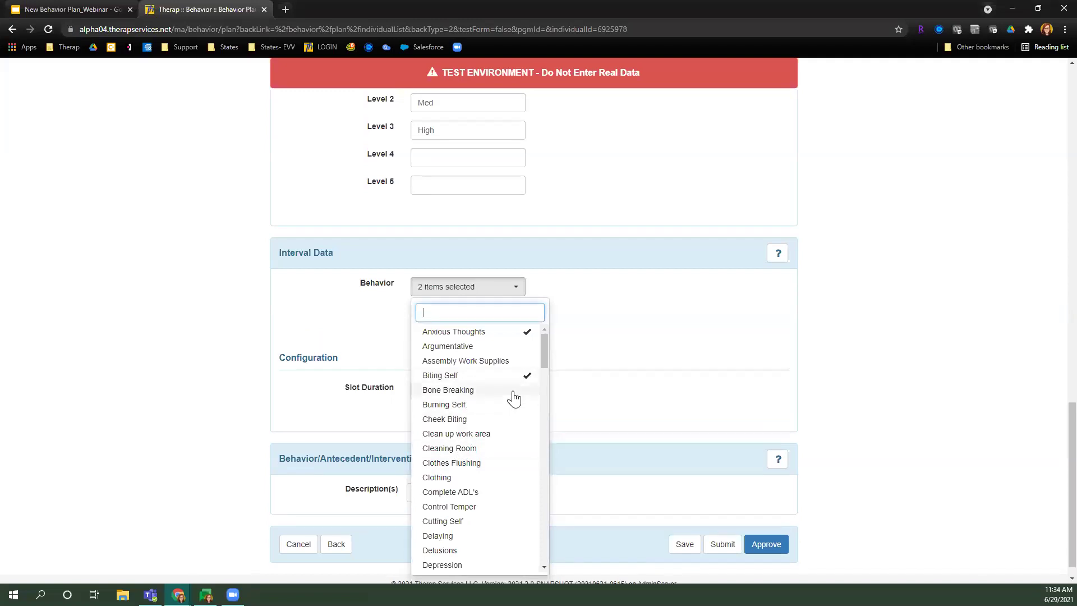
{"action": "scroll", "coordinate": [514, 397], "scroll_direction": "down", "scroll_amount": 3}
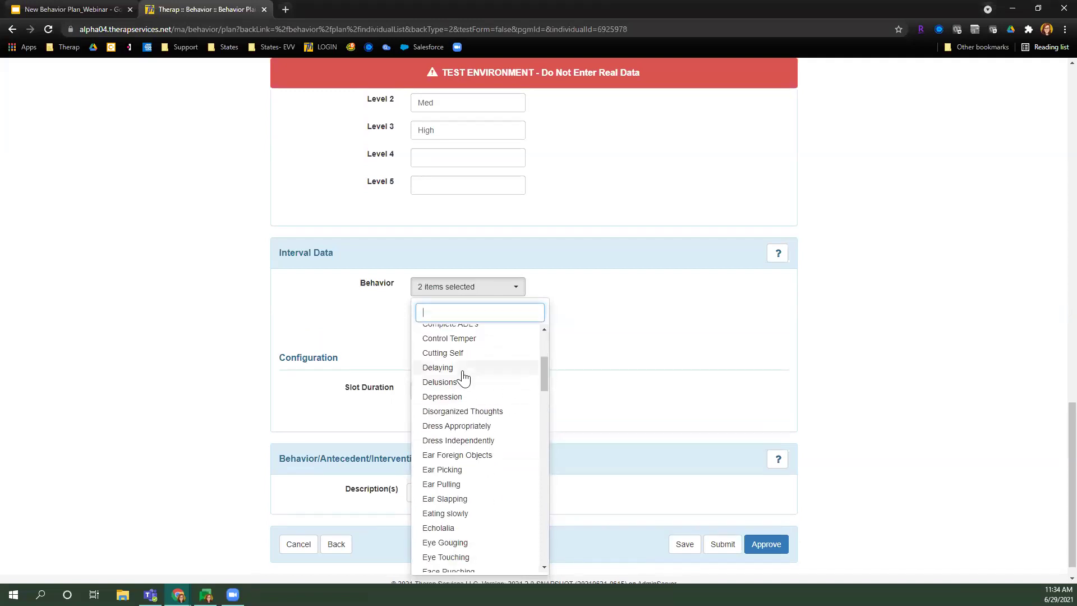
{"action": "scroll", "coordinate": [465, 375], "scroll_direction": "up", "scroll_amount": 3}
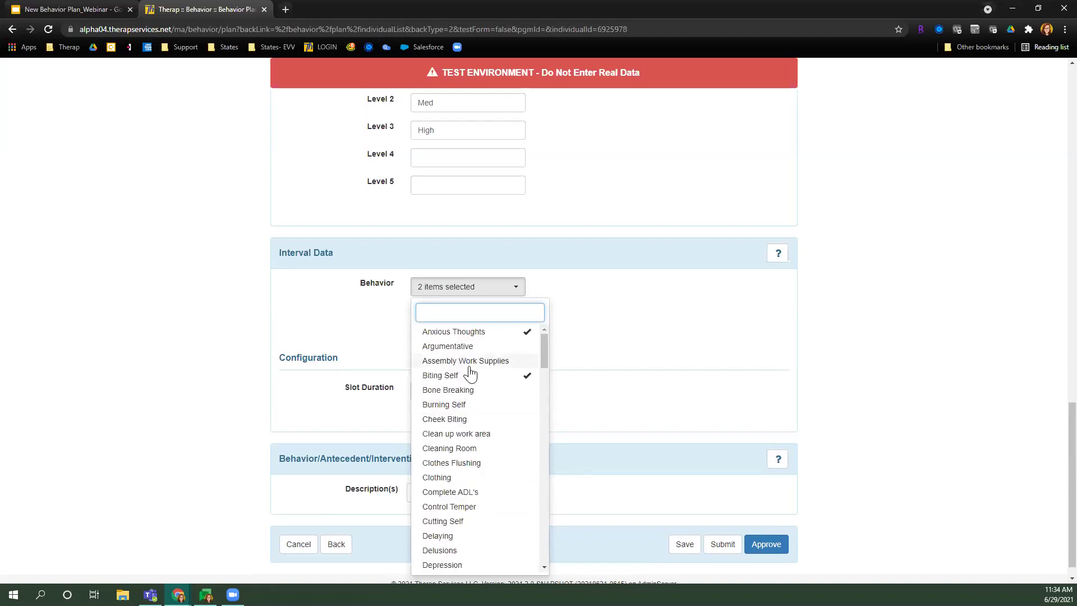
{"action": "scroll", "coordinate": [704, 377], "scroll_direction": "up", "scroll_amount": 8}
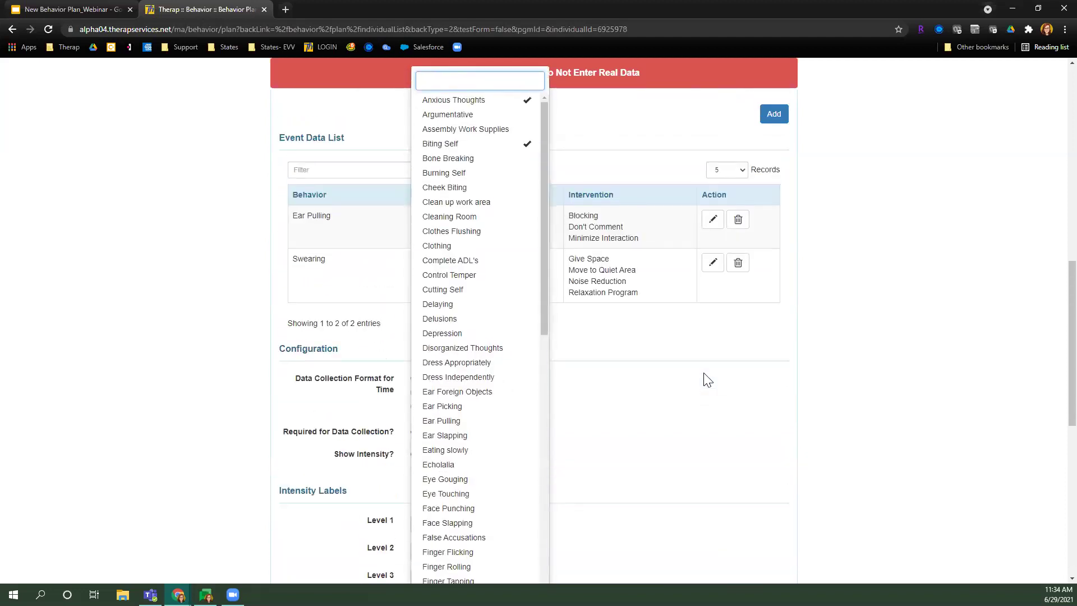
{"action": "scroll", "coordinate": [705, 378], "scroll_direction": "down", "scroll_amount": 8}
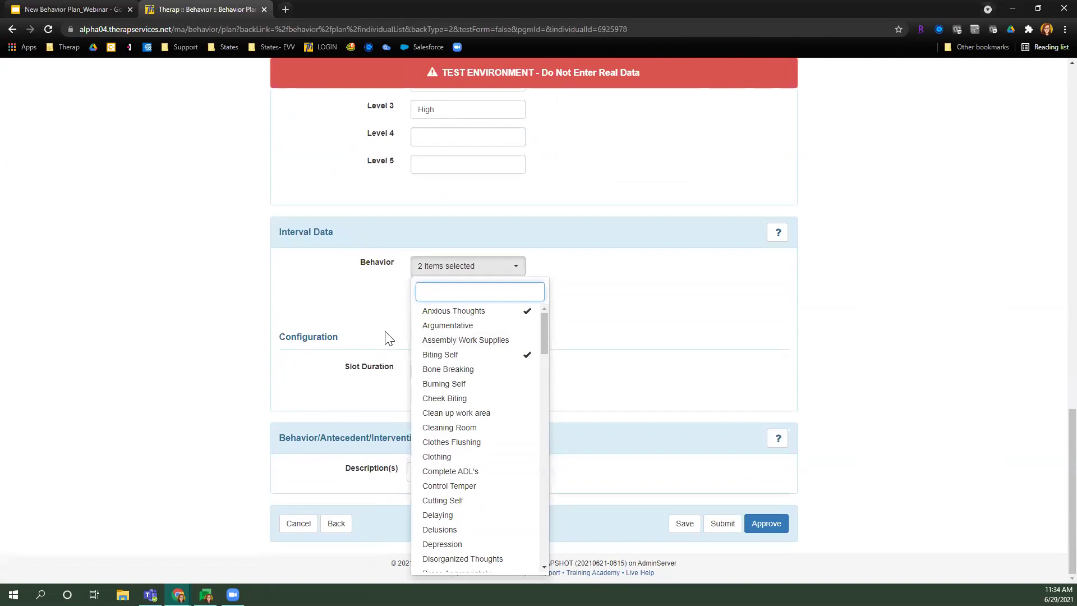
{"action": "left_click", "coordinate": [387, 338]}
{"action": "left_click_drag", "start_coordinate": [266, 252], "coordinate": [271, 243]}
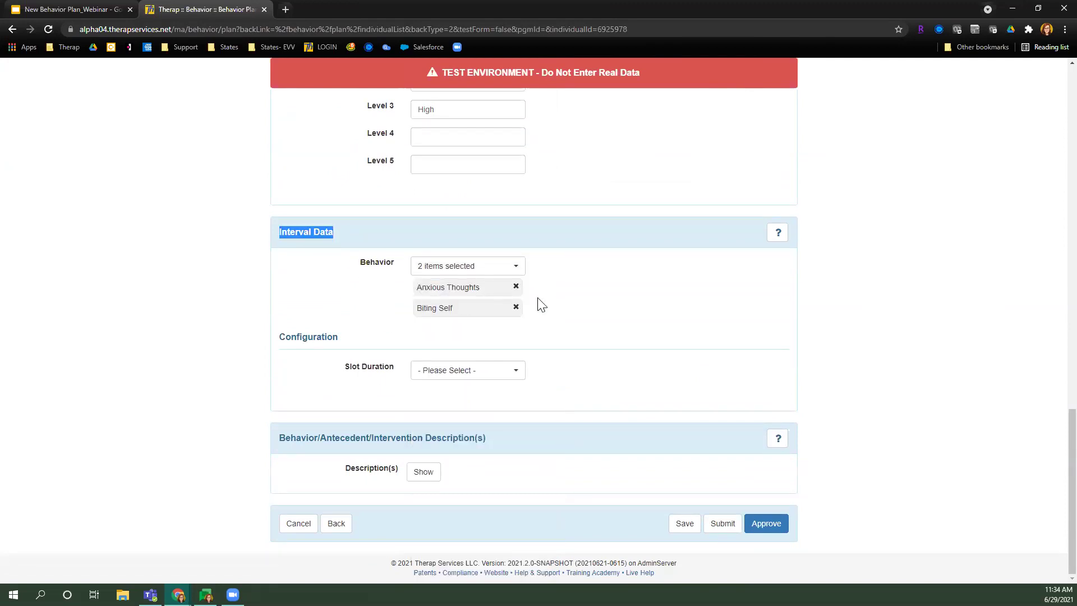
Step: Add Ear Picking and Eating slowly to the selected Interval Data behaviors
{"action": "left_click", "coordinate": [453, 268]}
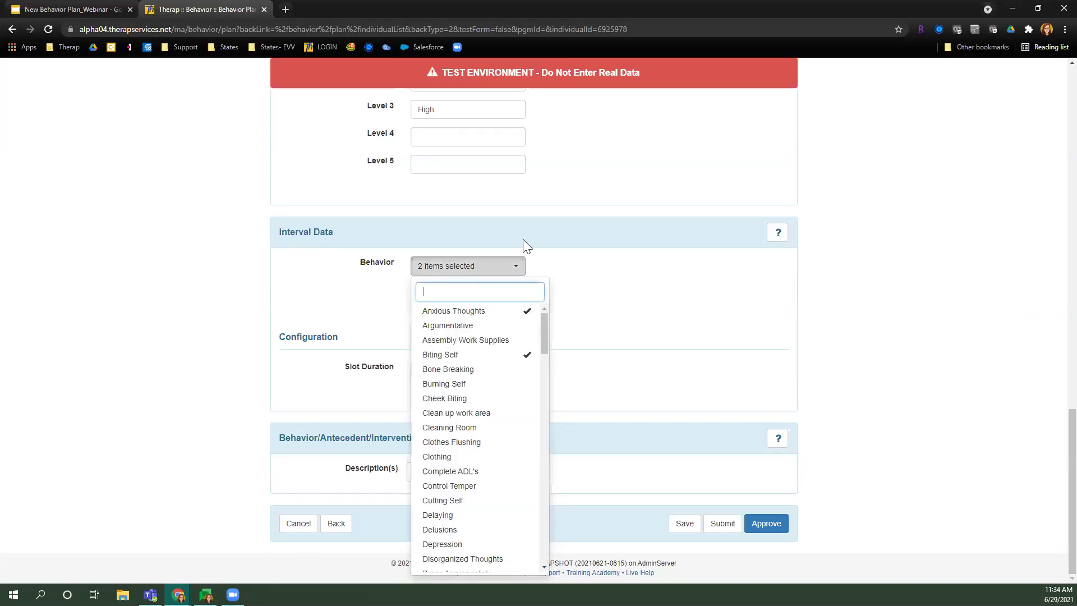
{"action": "scroll", "coordinate": [502, 397], "scroll_direction": "down", "scroll_amount": 2}
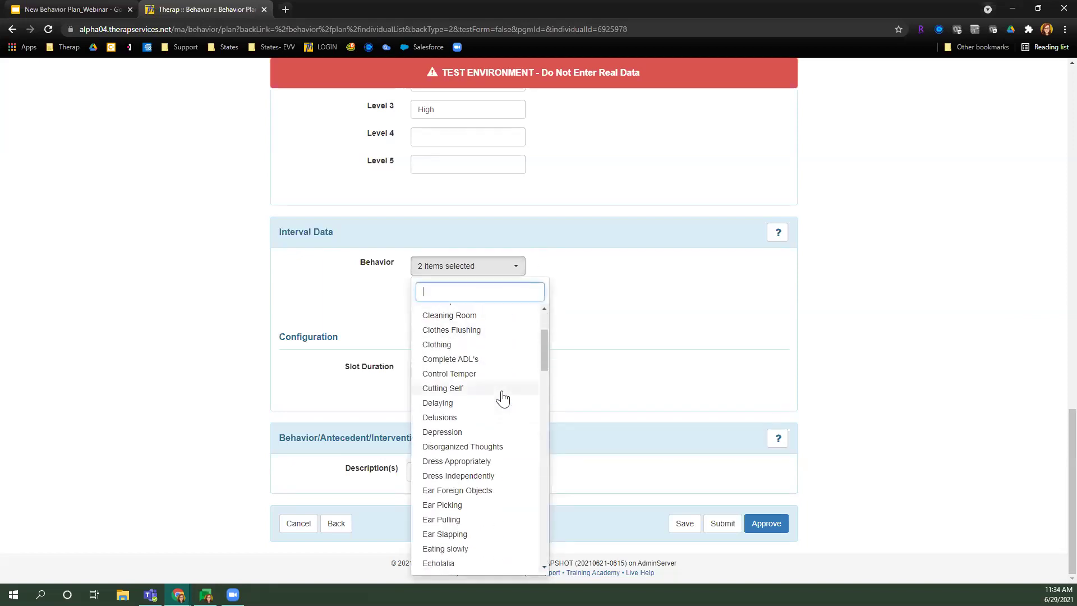
{"action": "scroll", "coordinate": [502, 396], "scroll_direction": "down", "scroll_amount": 2}
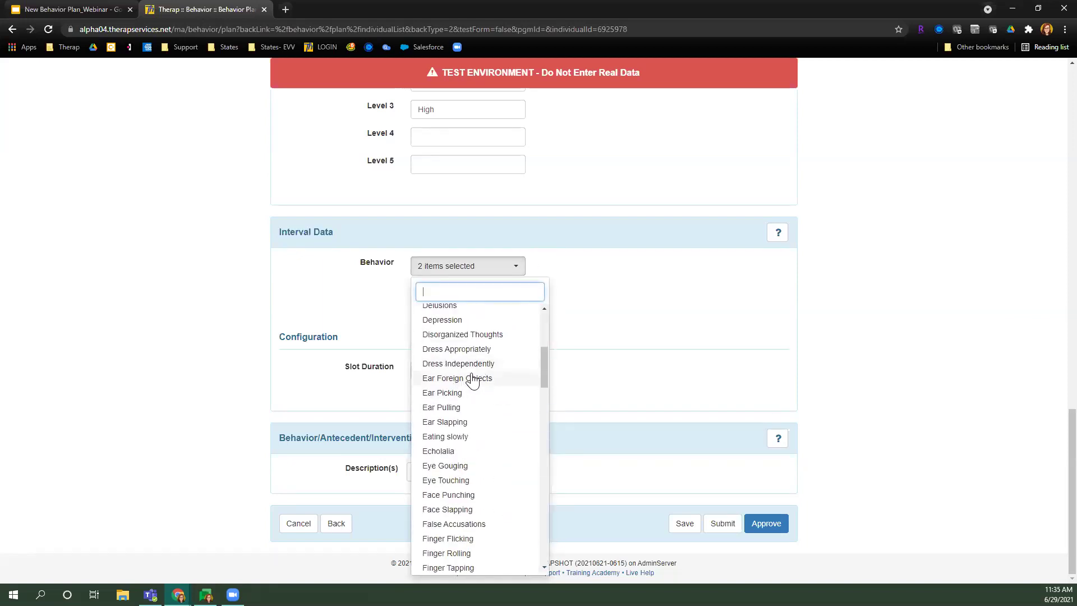
{"action": "left_click", "coordinate": [463, 394]}
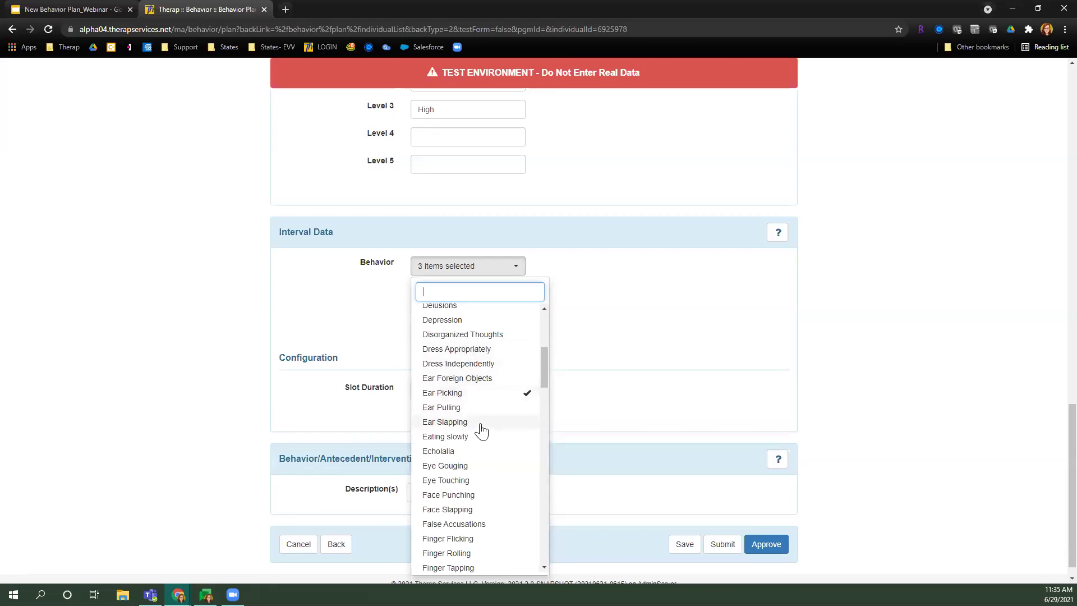
{"action": "left_click", "coordinate": [480, 438]}
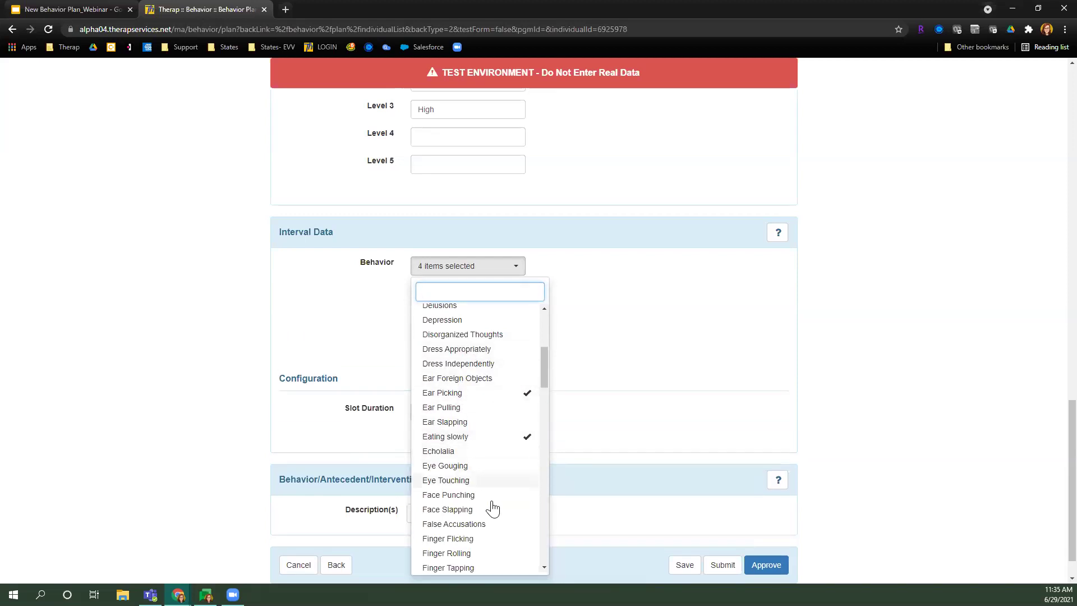
{"action": "left_click", "coordinate": [680, 308]}
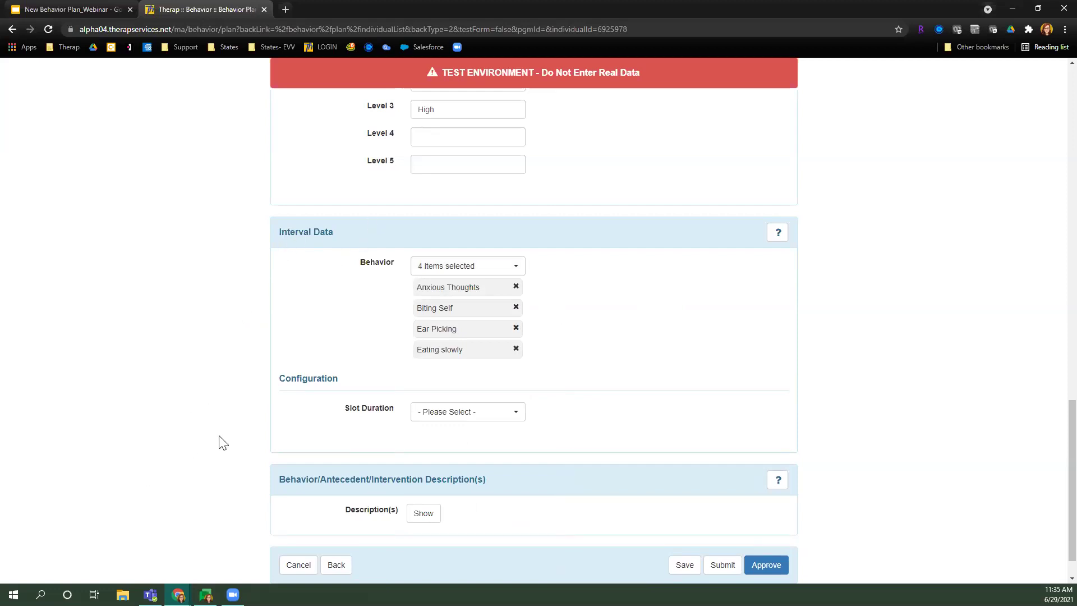
Step: Set the Slot Duration in the Interval Data configuration to 2 Hours
{"action": "double_click", "coordinate": [377, 380]}
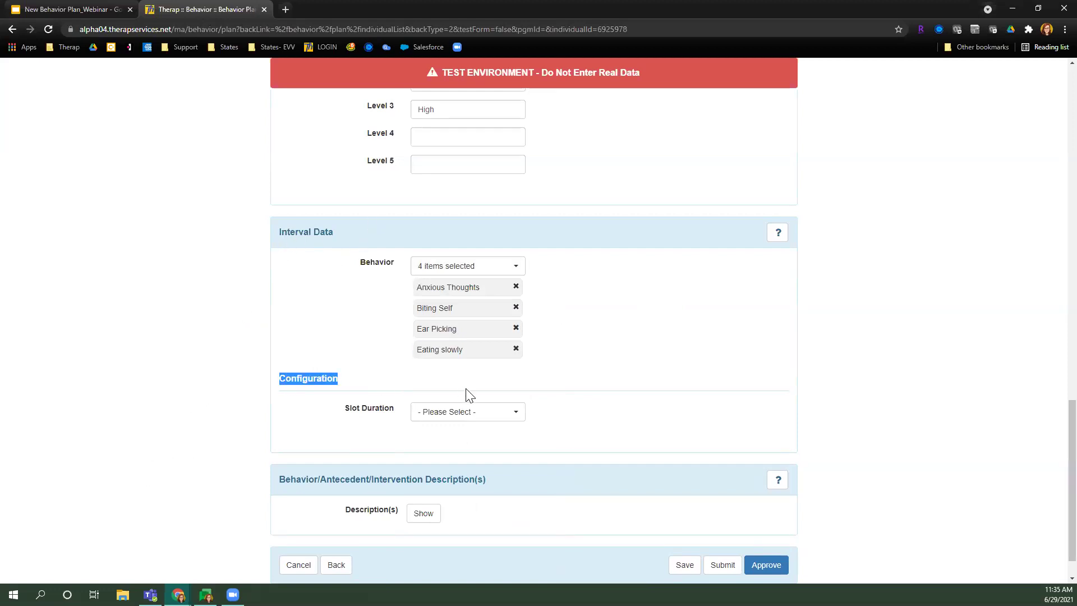
{"action": "left_click", "coordinate": [483, 418]}
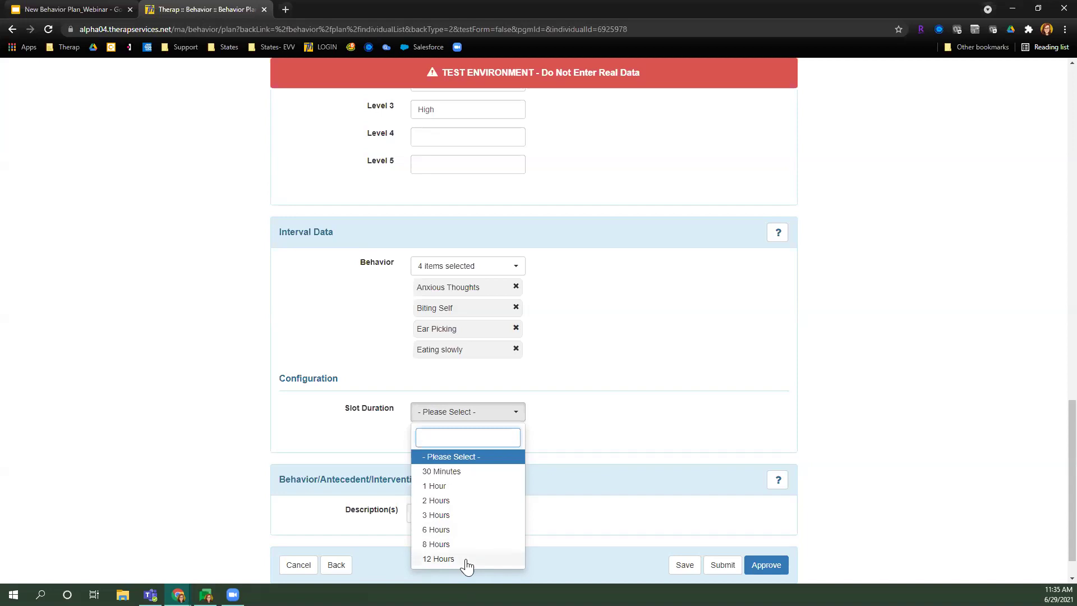
{"action": "left_click", "coordinate": [464, 499]}
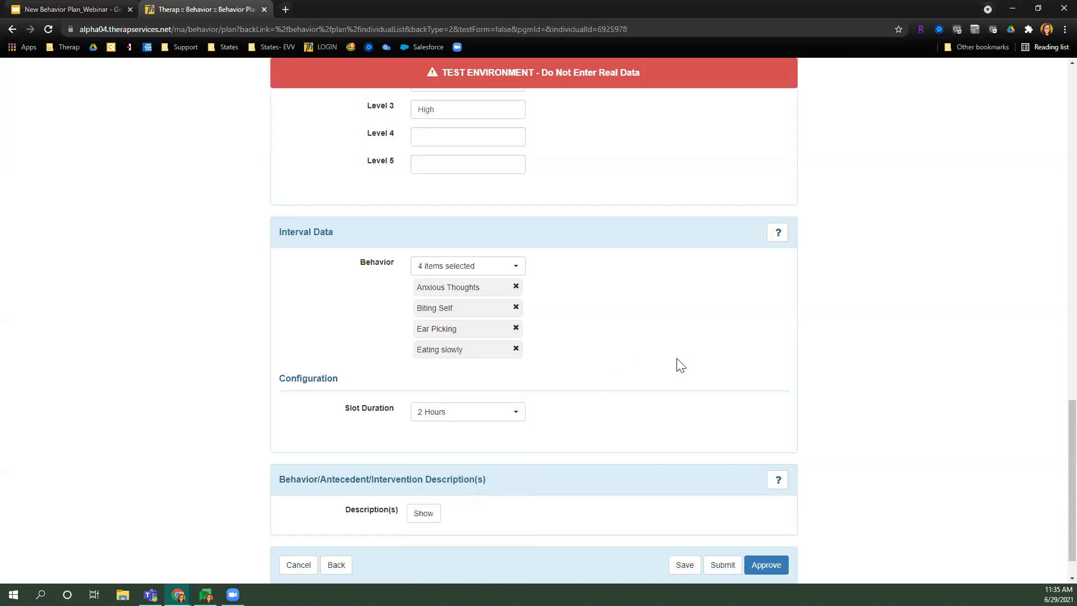
Step: Show the Behavior/Antecedent/Intervention Description(s) and look through the description fields for each selected behavior
{"action": "scroll", "coordinate": [634, 327], "scroll_direction": "down", "scroll_amount": 1}
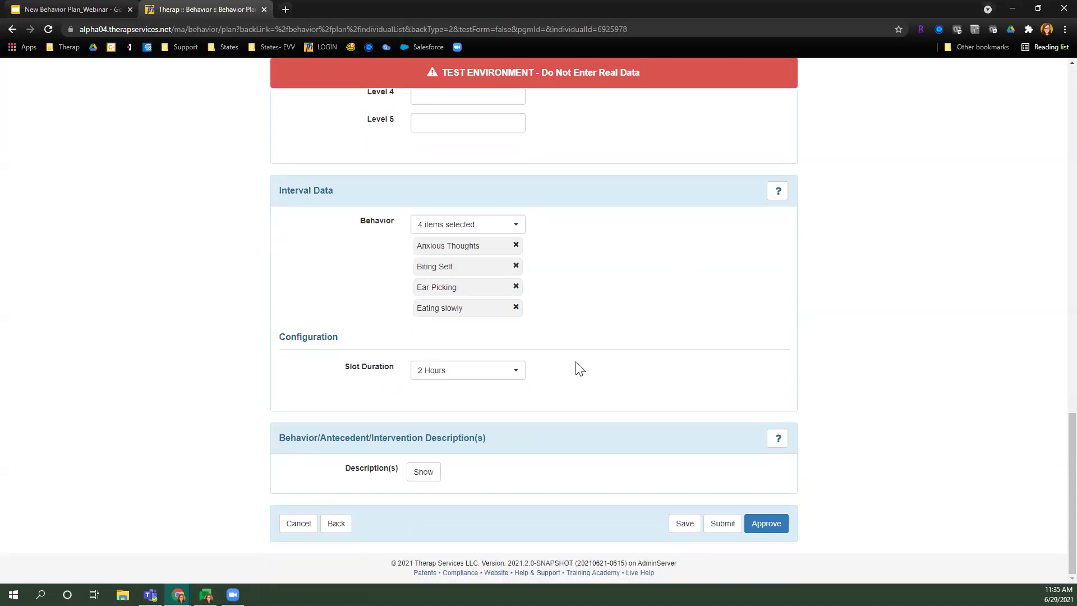
{"action": "left_click_drag", "start_coordinate": [278, 441], "coordinate": [504, 430]}
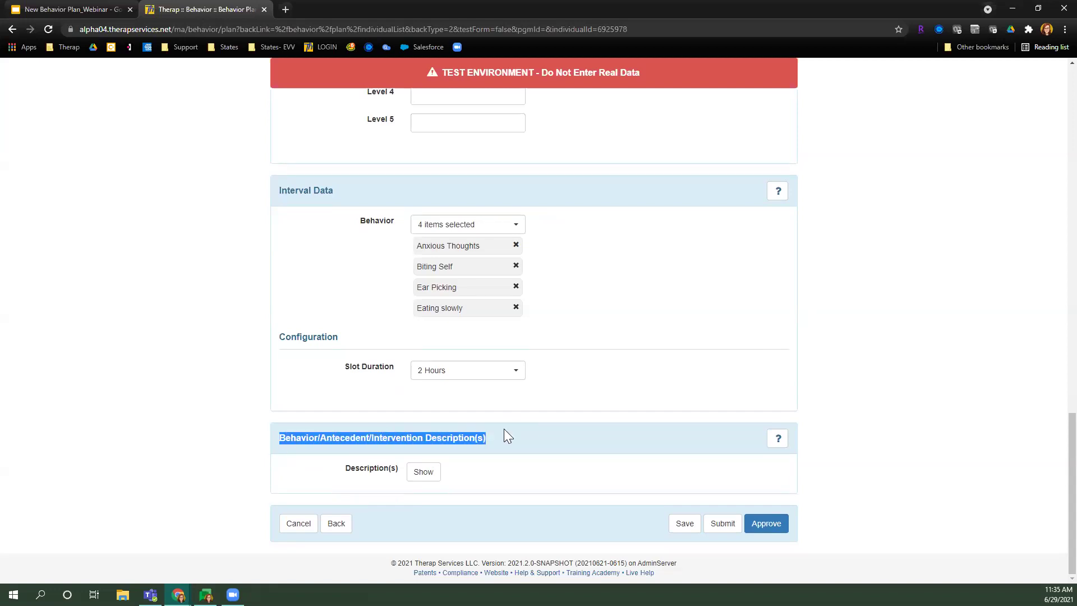
{"action": "left_click", "coordinate": [423, 472]}
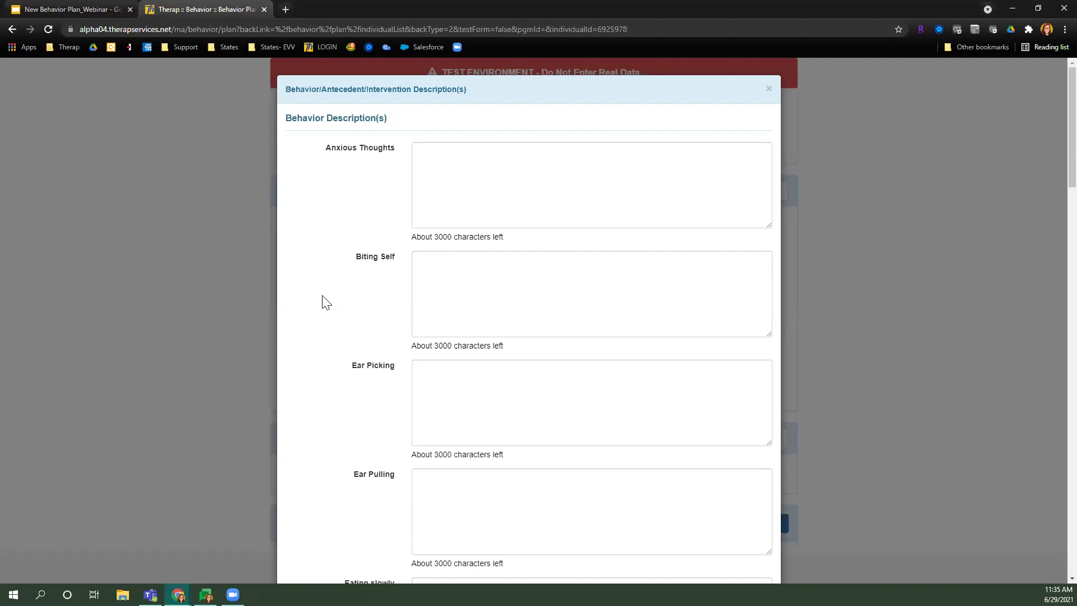
{"action": "scroll", "coordinate": [326, 303], "scroll_direction": "down", "scroll_amount": 8}
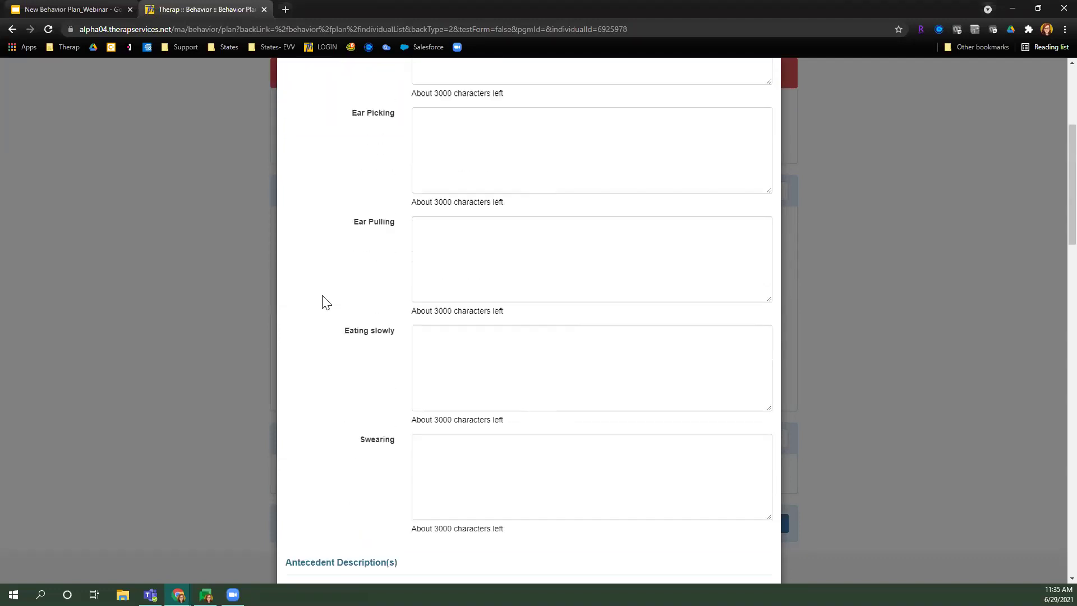
{"action": "scroll", "coordinate": [324, 302], "scroll_direction": "up", "scroll_amount": 5}
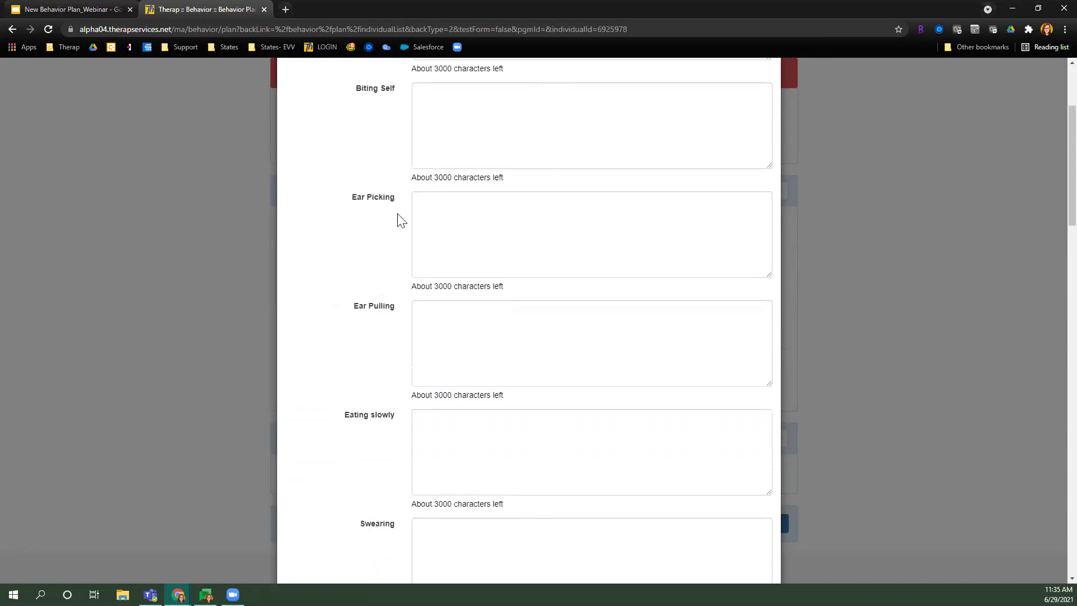
{"action": "scroll", "coordinate": [440, 370], "scroll_direction": "down", "scroll_amount": 8}
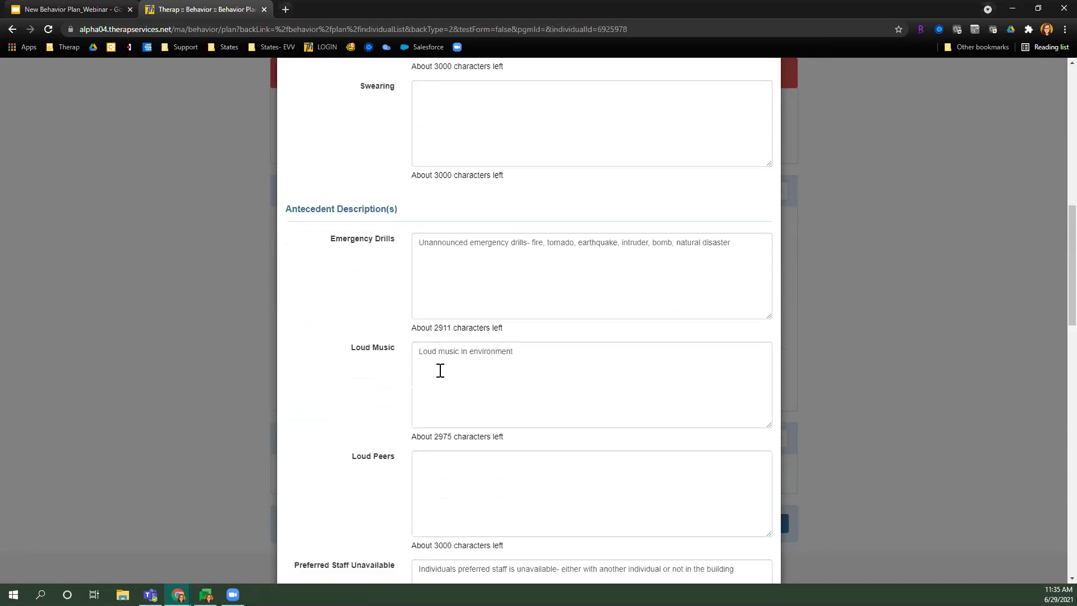
Step: Review the antecedent descriptions for Emergency Drills and Loud Music, and go to the Loud Peers description
{"action": "left_click_drag", "start_coordinate": [283, 197], "coordinate": [410, 201]}
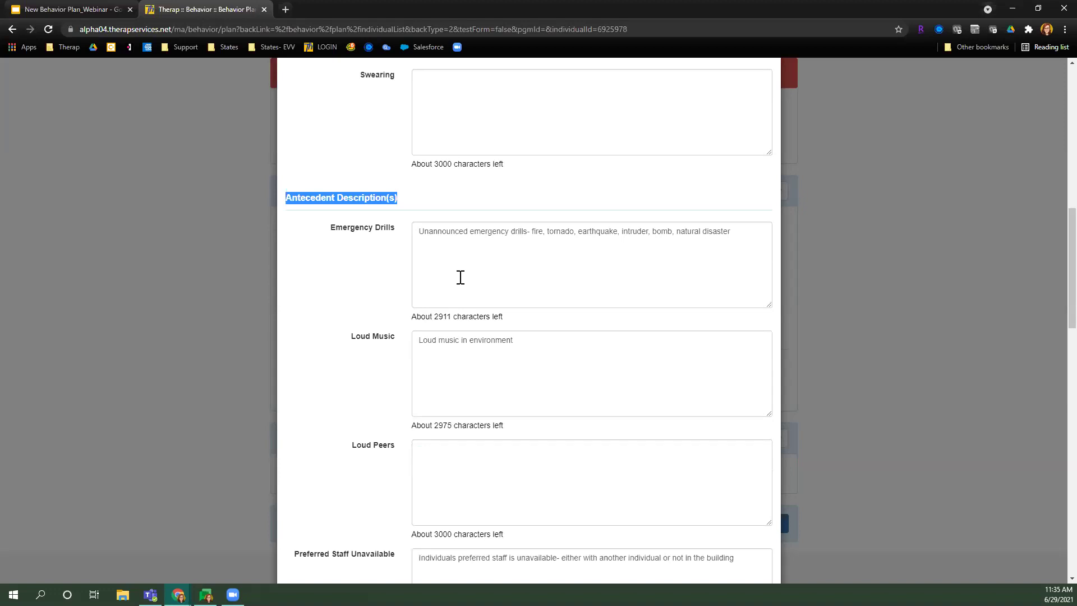
{"action": "left_click", "coordinate": [520, 259]}
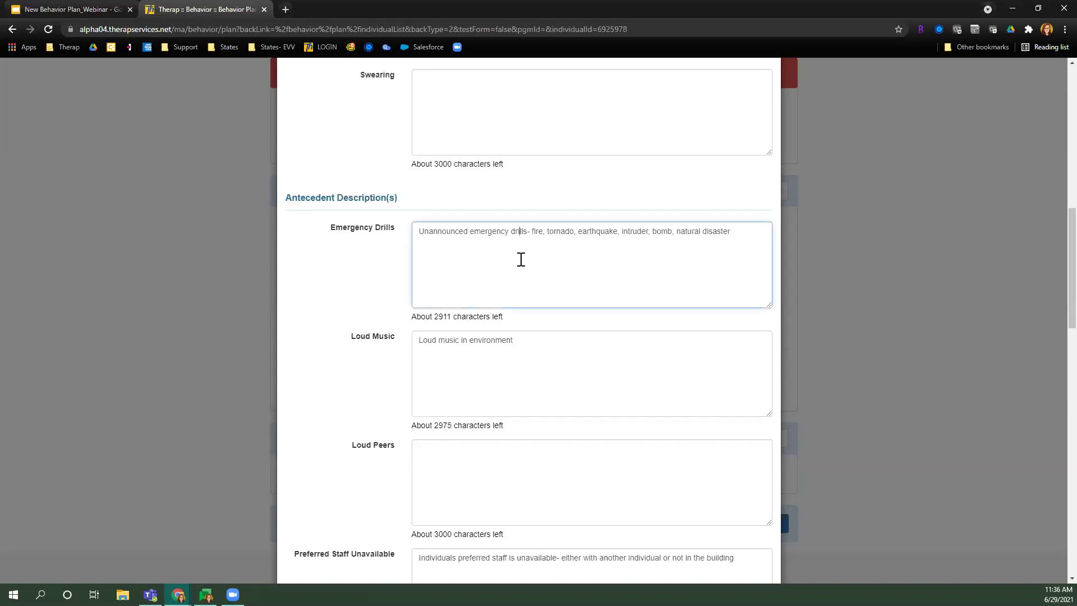
{"action": "scroll", "coordinate": [488, 264], "scroll_direction": "down", "scroll_amount": 2}
{"action": "left_click", "coordinate": [489, 265]}
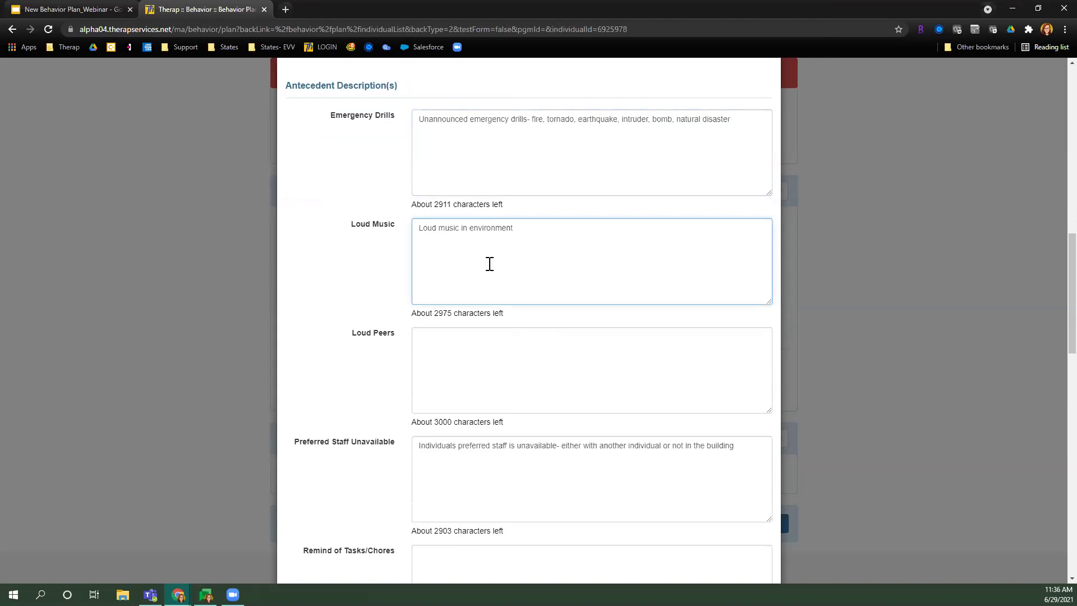
{"action": "left_click_drag", "start_coordinate": [349, 336], "coordinate": [406, 342]}
{"action": "left_click", "coordinate": [445, 346]}
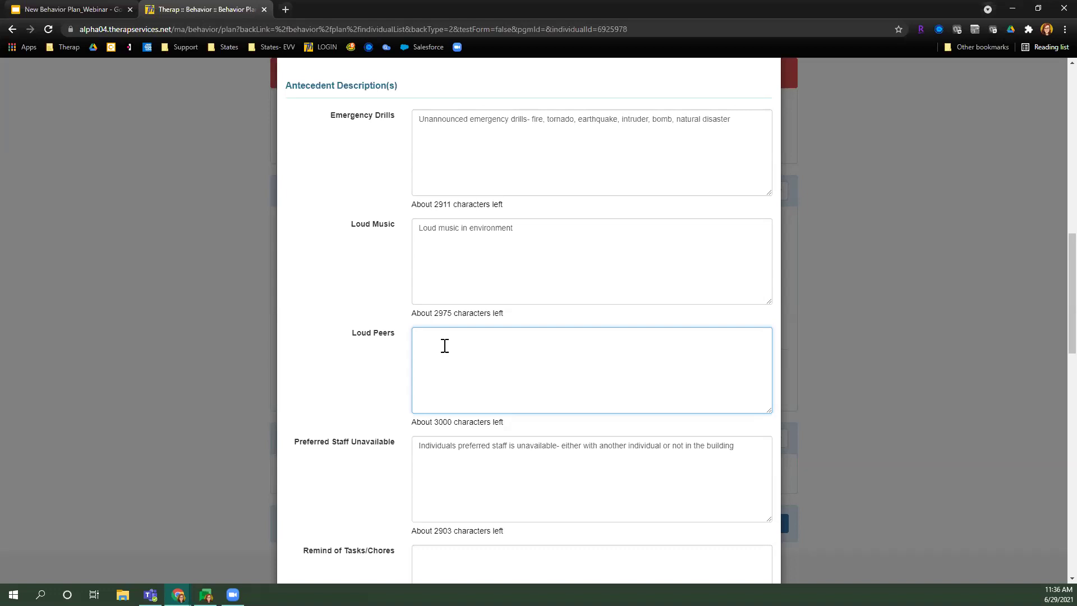
Step: Look through the plan's antecedent and intervention descriptions, close them unchanged, and save the behavior plan
{"action": "triple_click", "coordinate": [505, 453]}
{"action": "left_click", "coordinate": [400, 422]}
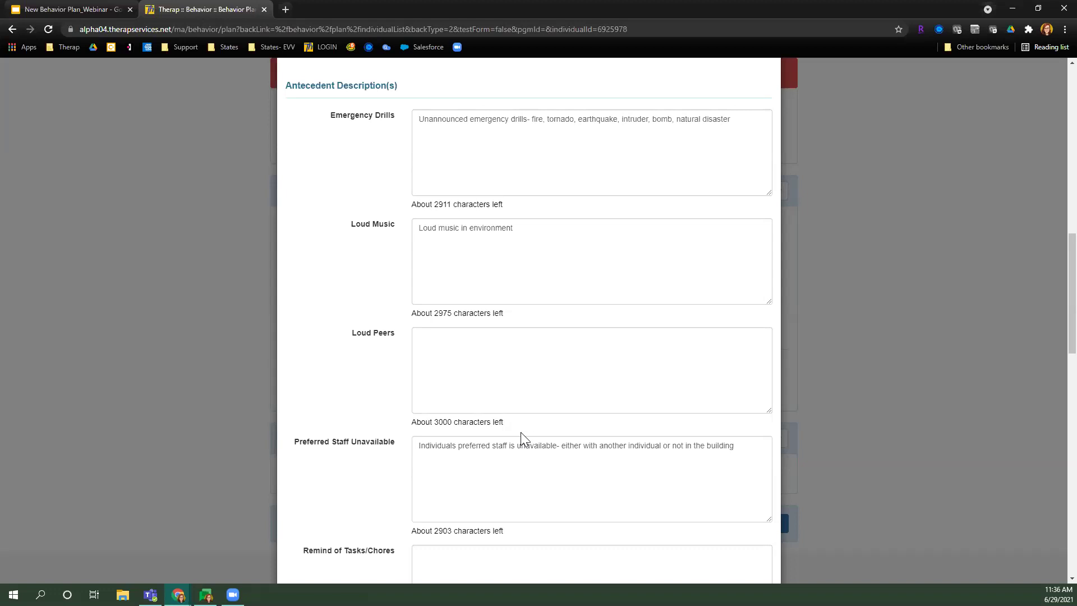
{"action": "scroll", "coordinate": [520, 431], "scroll_direction": "down", "scroll_amount": 6}
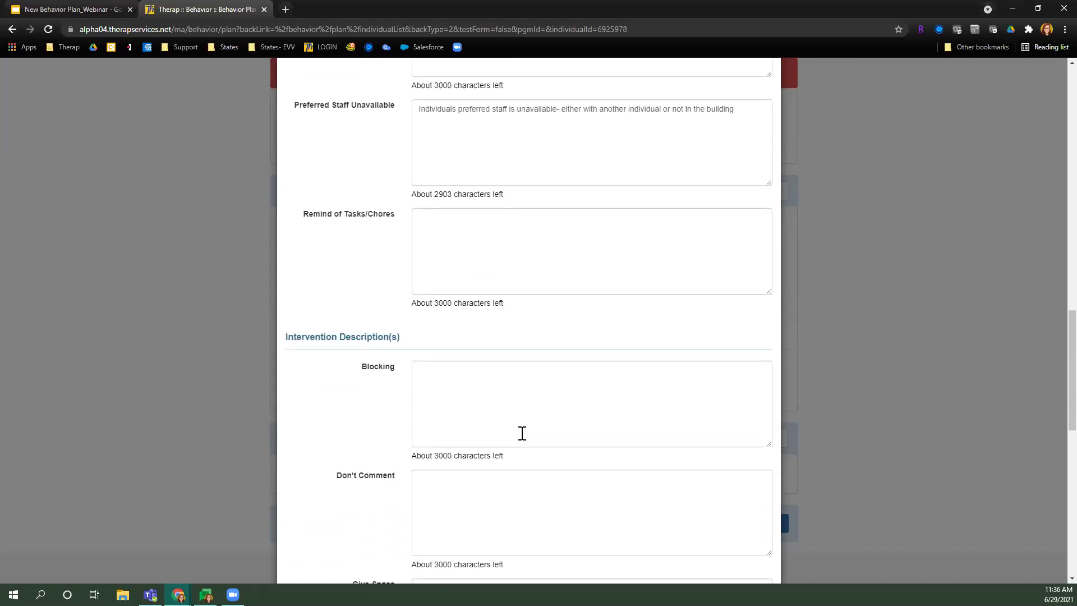
{"action": "scroll", "coordinate": [521, 433], "scroll_direction": "down", "scroll_amount": 4}
{"action": "scroll", "coordinate": [521, 433], "scroll_direction": "down", "scroll_amount": 7}
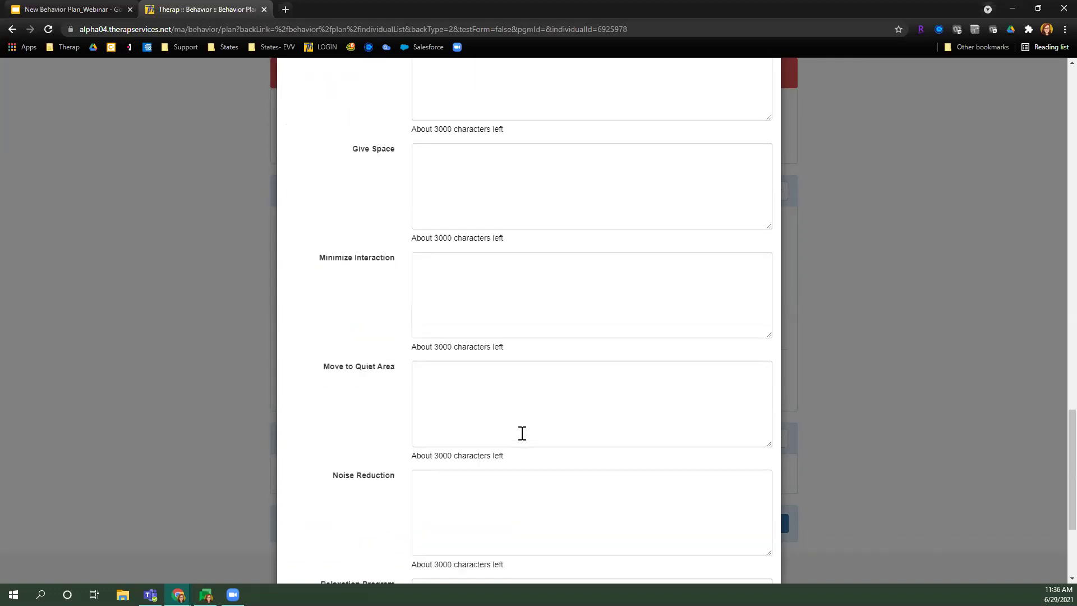
{"action": "left_click", "coordinate": [739, 539]}
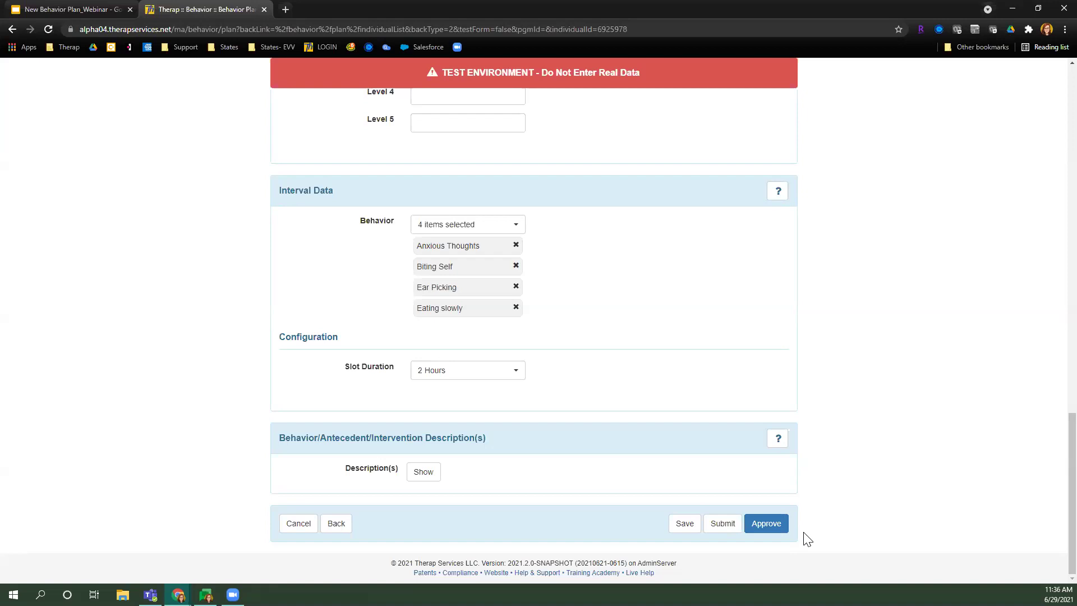
{"action": "left_click", "coordinate": [684, 523]}
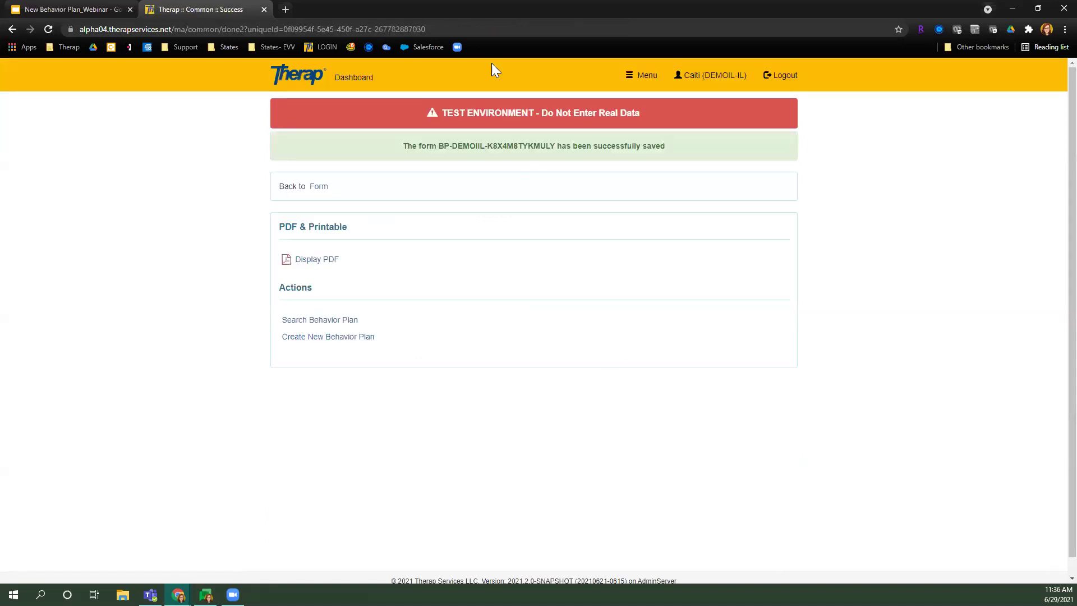
Step: Return to the dashboard and open the saved plan dated 06/29/2021 from the Behavior Plan worklist
{"action": "left_click", "coordinate": [354, 78]}
{"action": "left_click", "coordinate": [339, 181]}
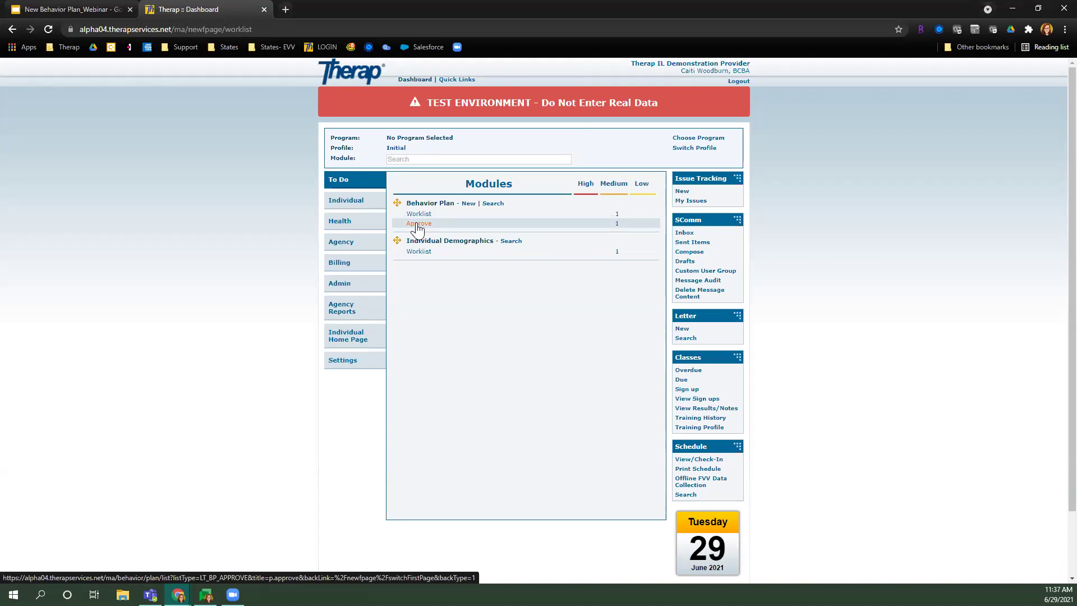
{"action": "left_click", "coordinate": [422, 215]}
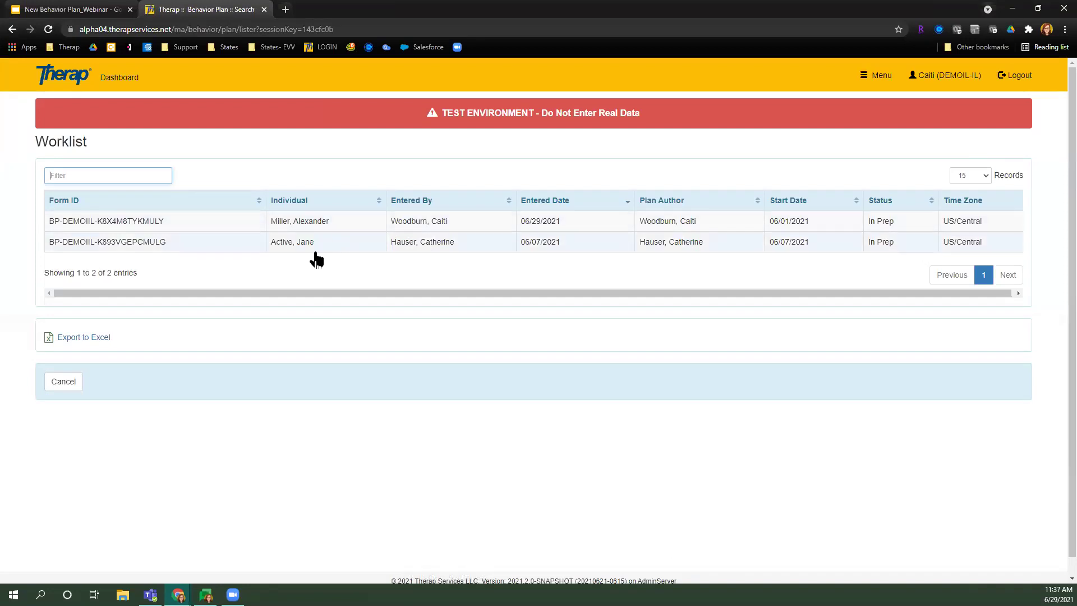
{"action": "left_click", "coordinate": [296, 225]}
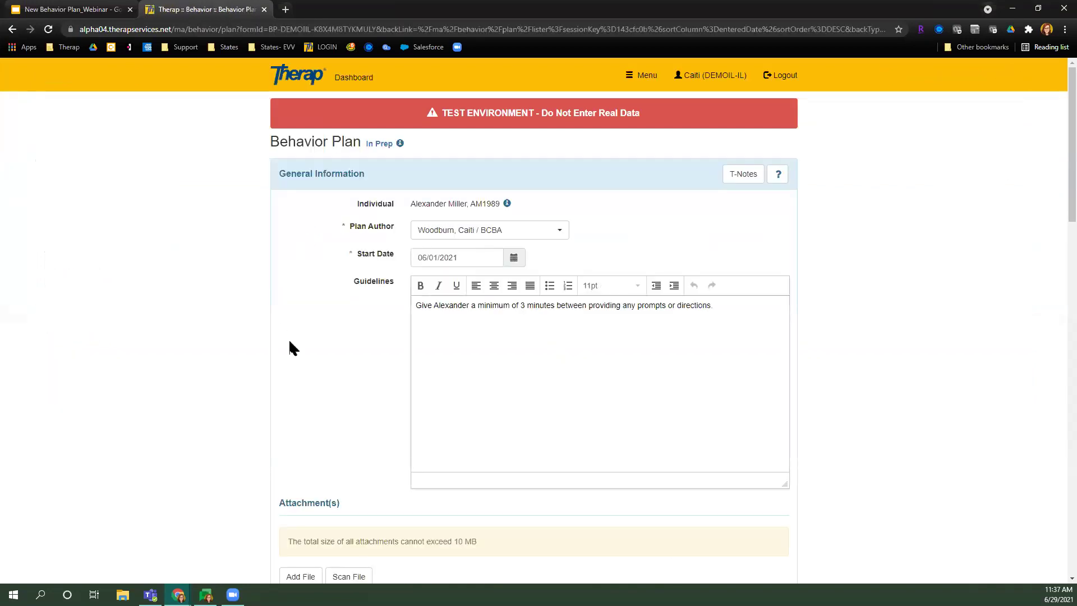
Step: Review the in-prep behavior plan from guidelines to interval data and try to approve it
{"action": "scroll", "coordinate": [301, 357], "scroll_direction": "down", "scroll_amount": 3}
{"action": "scroll", "coordinate": [301, 357], "scroll_direction": "up", "scroll_amount": 1}
{"action": "scroll", "coordinate": [301, 358], "scroll_direction": "down", "scroll_amount": 4}
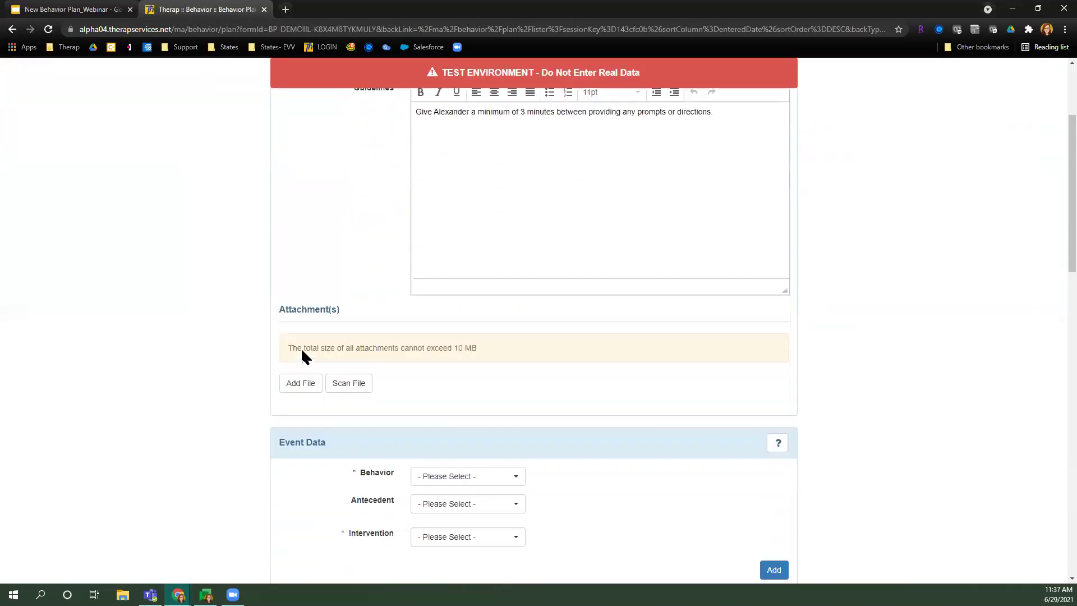
{"action": "scroll", "coordinate": [298, 351], "scroll_direction": "down", "scroll_amount": 10}
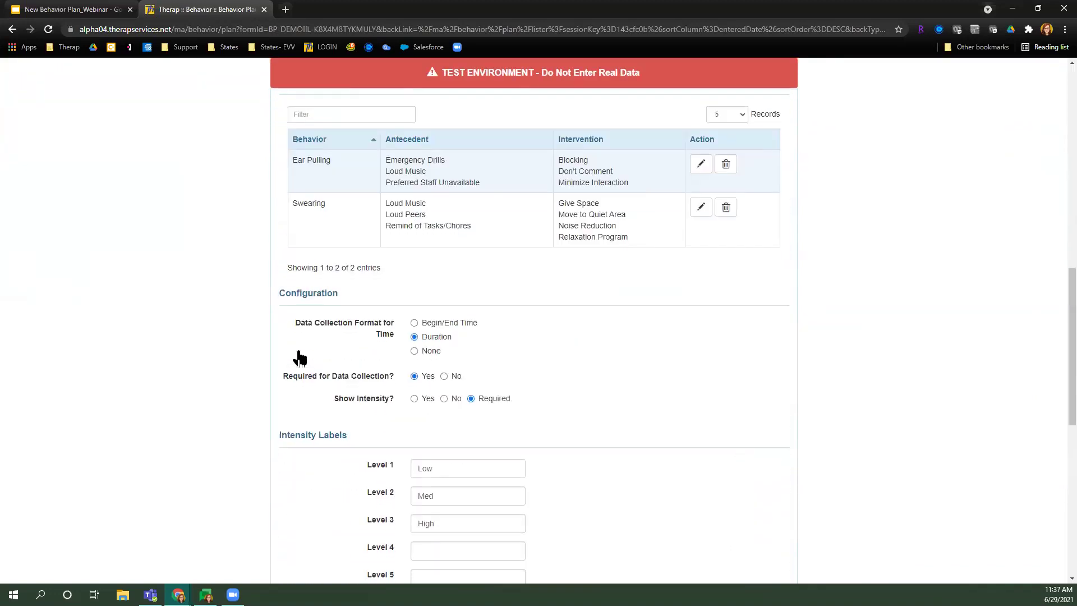
{"action": "scroll", "coordinate": [302, 355], "scroll_direction": "down", "scroll_amount": 6}
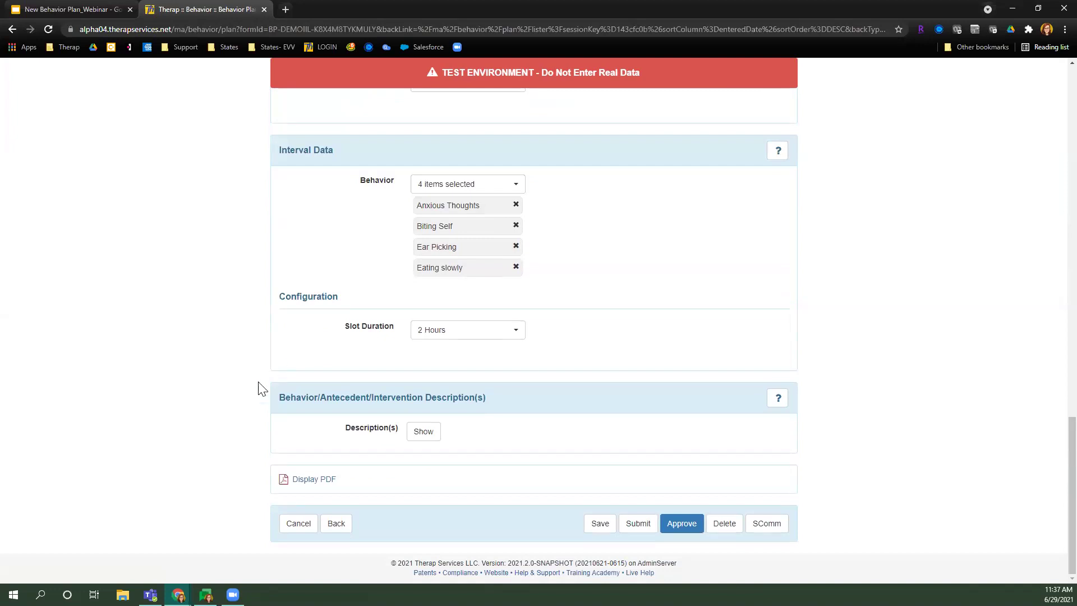
{"action": "scroll", "coordinate": [829, 325], "scroll_direction": "up", "scroll_amount": 1}
{"action": "scroll", "coordinate": [846, 324], "scroll_direction": "down", "scroll_amount": 2}
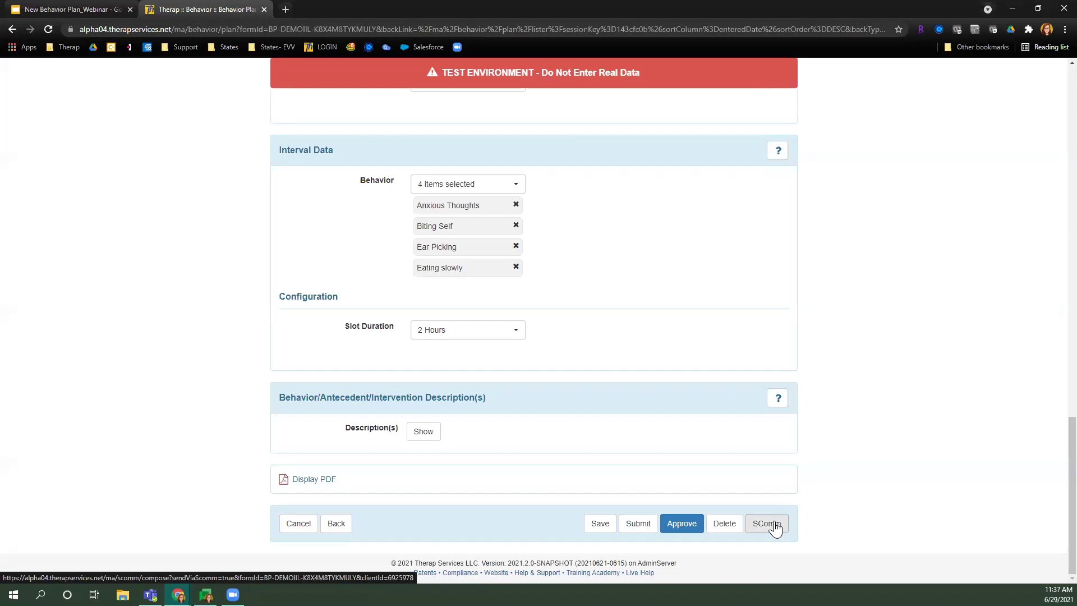
{"action": "left_click", "coordinate": [676, 524]}
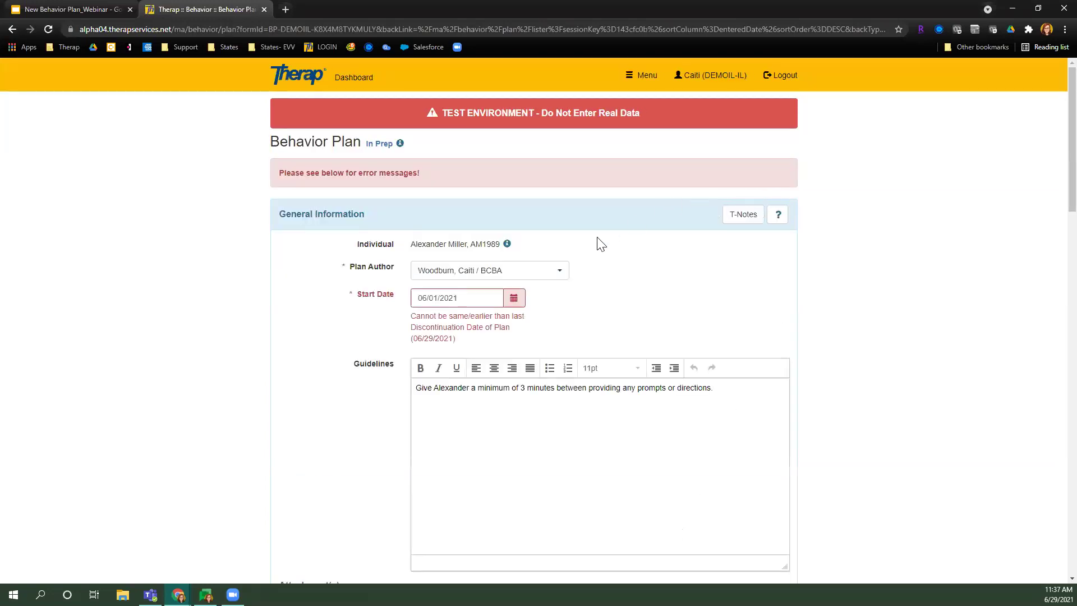
Step: Set the behavior plan's start date to 06/29/2021
{"action": "left_click_drag", "start_coordinate": [416, 298], "coordinate": [461, 298]}
{"action": "left_click", "coordinate": [515, 344]}
{"action": "left_click_drag", "start_coordinate": [413, 339], "coordinate": [456, 339]}
{"action": "left_click", "coordinate": [514, 298]}
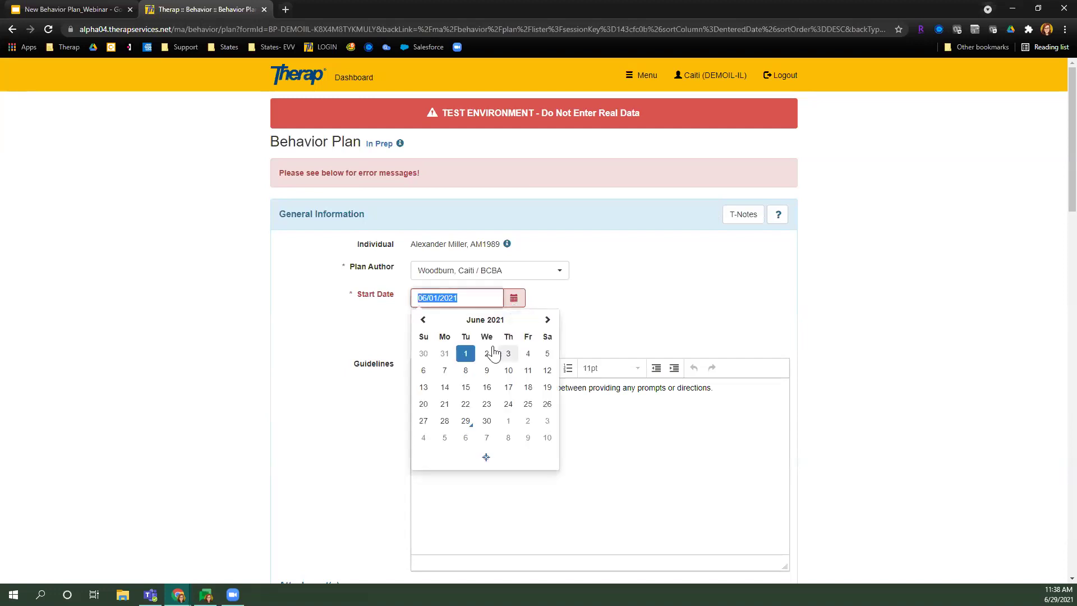
{"action": "left_click", "coordinate": [466, 420]}
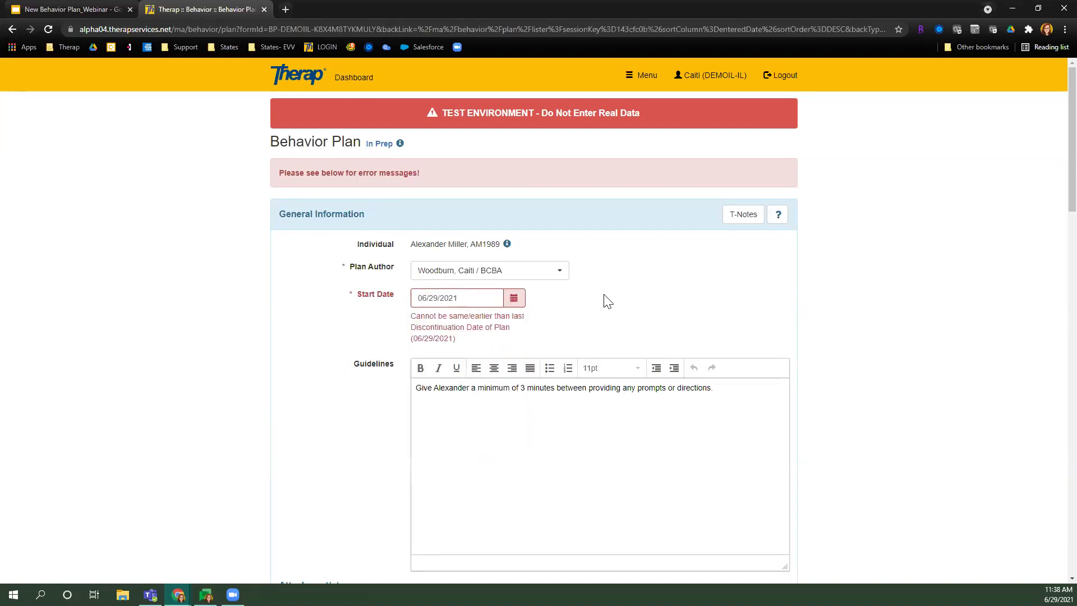
Step: Set the intensity labels for Levels 2 to 5 to Low-Med, Med, Med-High and High, and try to approve the plan
{"action": "scroll", "coordinate": [723, 262], "scroll_direction": "down", "scroll_amount": 7}
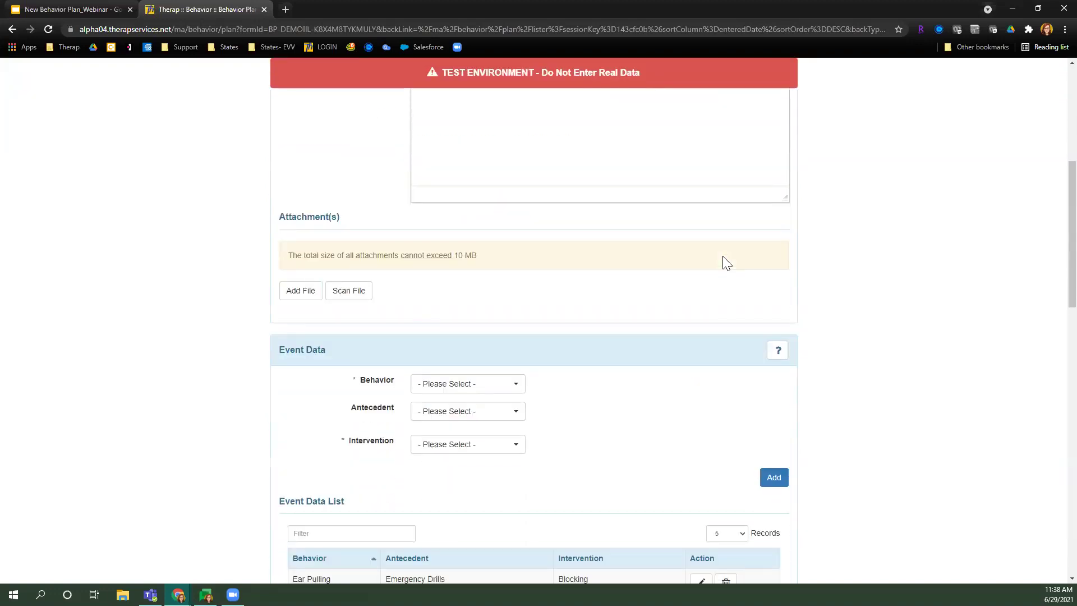
{"action": "scroll", "coordinate": [724, 262], "scroll_direction": "down", "scroll_amount": 15}
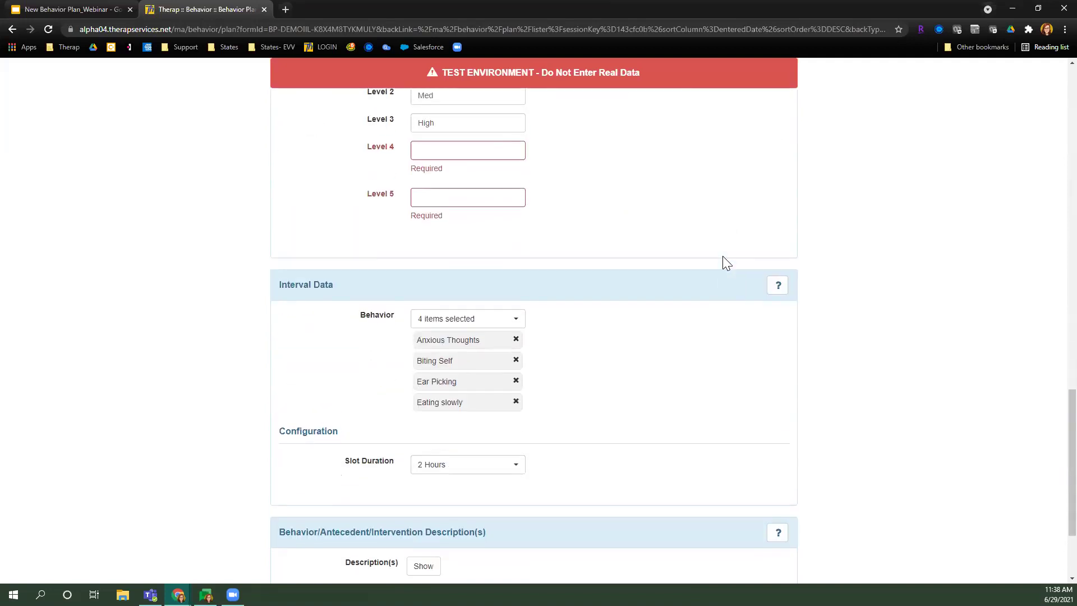
{"action": "scroll", "coordinate": [723, 262], "scroll_direction": "up", "scroll_amount": 4}
{"action": "left_click", "coordinate": [443, 353]}
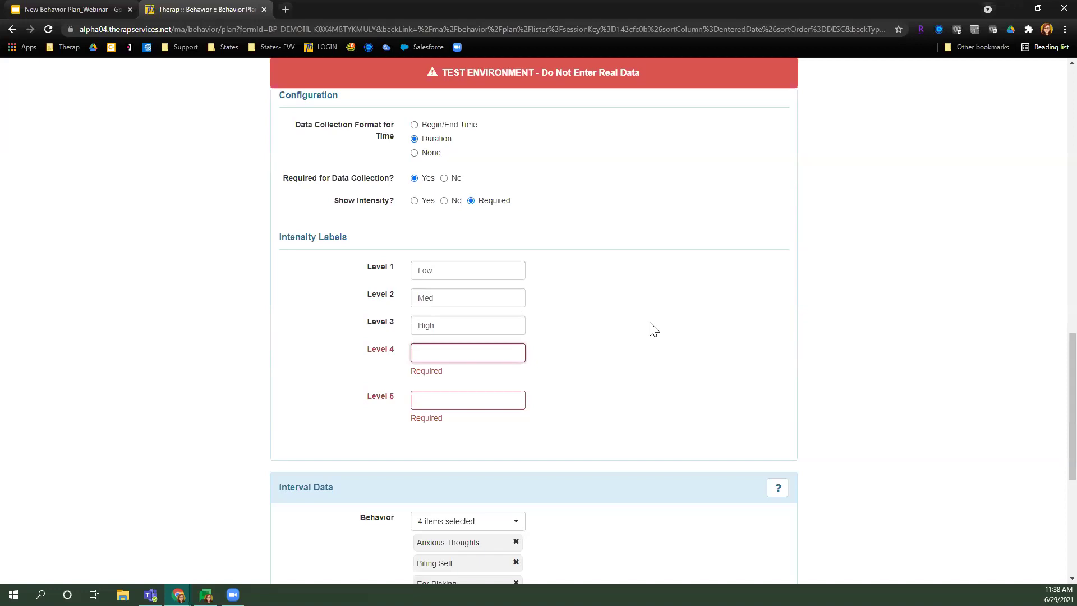
{"action": "double_click", "coordinate": [452, 296]}
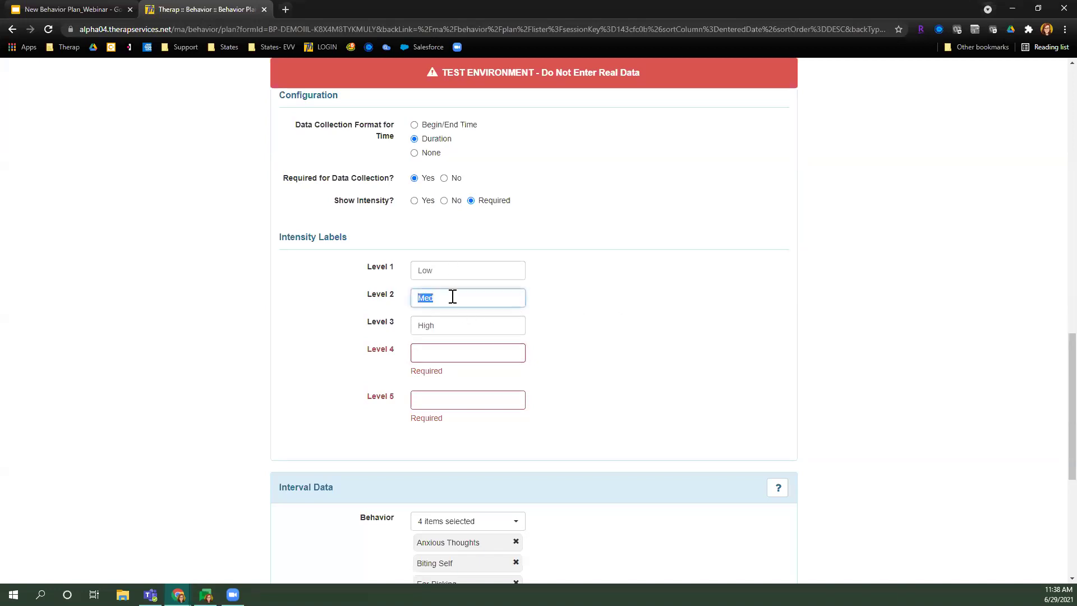
{"action": "type", "text": "Low-Med"}
{"action": "key", "text": "Tab"}
{"action": "type", "text": "Med"}
{"action": "key", "text": "Tab"}
{"action": "type", "text": "Med0-"}
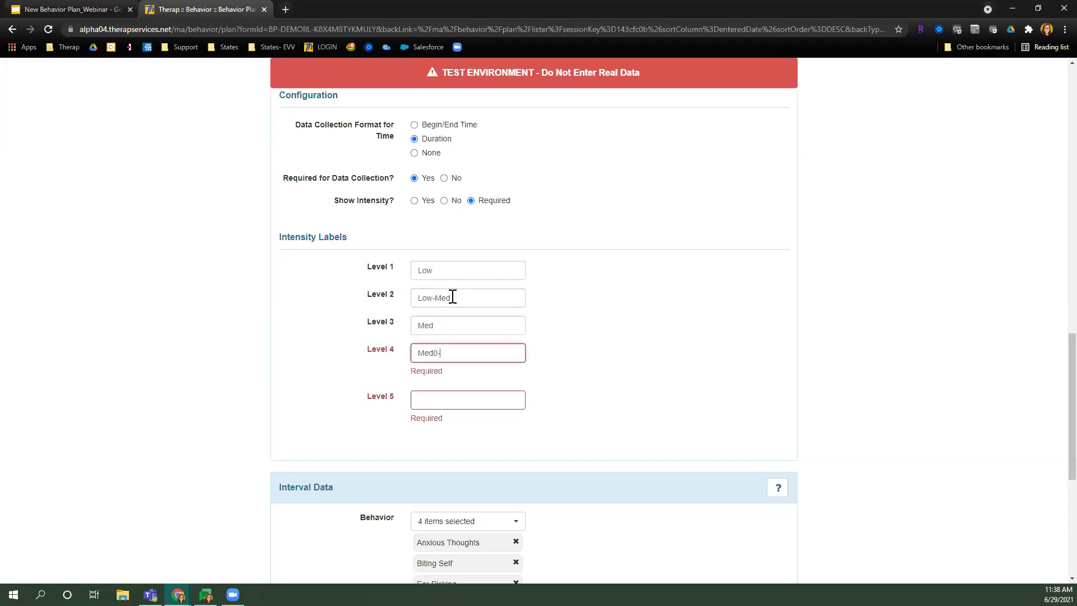
{"action": "key", "text": "BackSpace"}
{"action": "key", "text": "BackSpace"}
{"action": "type", "text": "-High"}
{"action": "key", "text": "Tab"}
{"action": "type", "text": "High"}
{"action": "left_click", "coordinate": [707, 319]}
{"action": "scroll", "coordinate": [707, 320], "scroll_direction": "down", "scroll_amount": 4}
{"action": "scroll", "coordinate": [706, 319], "scroll_direction": "down", "scroll_amount": 3}
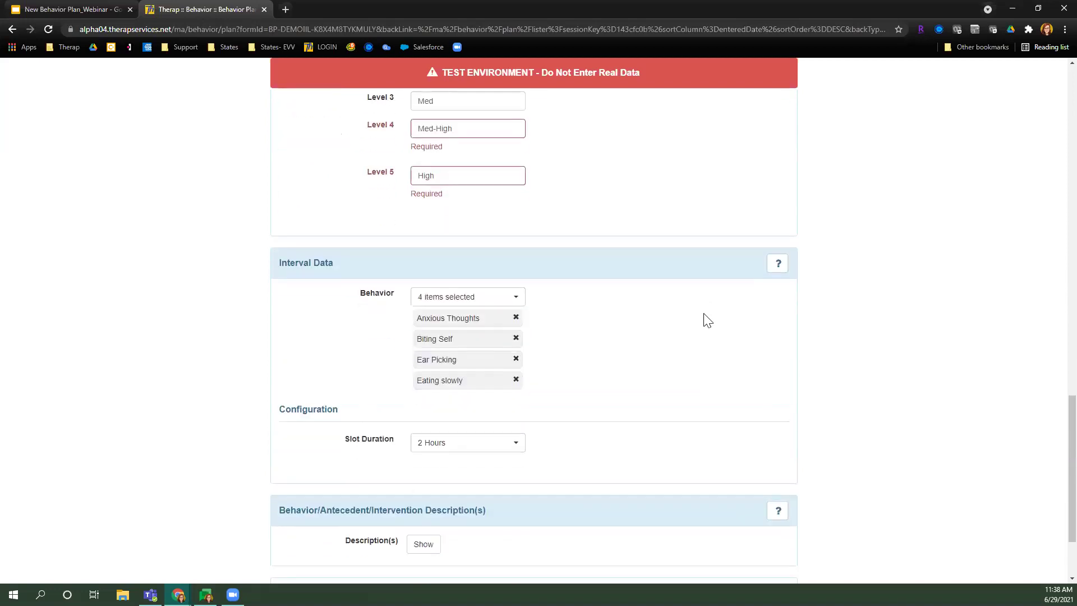
{"action": "left_click", "coordinate": [681, 522]}
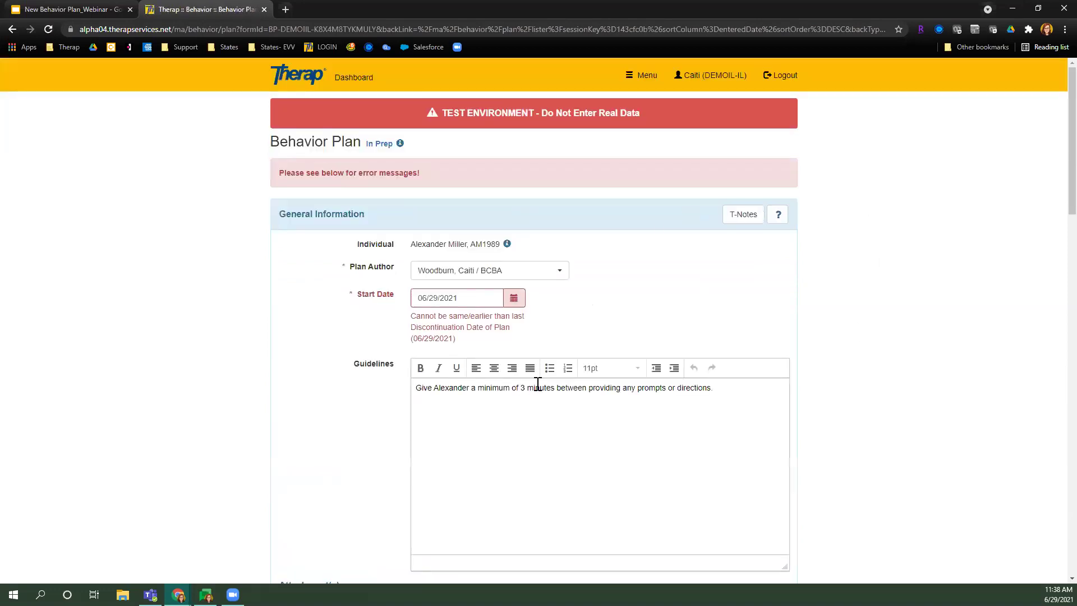
Step: Set the plan's start date to 06/30/2021 and approve the behavior plan
{"action": "left_click", "coordinate": [513, 298]}
{"action": "left_click", "coordinate": [488, 422]}
{"action": "scroll", "coordinate": [852, 286], "scroll_direction": "down", "scroll_amount": 9}
{"action": "scroll", "coordinate": [852, 287], "scroll_direction": "down", "scroll_amount": 12}
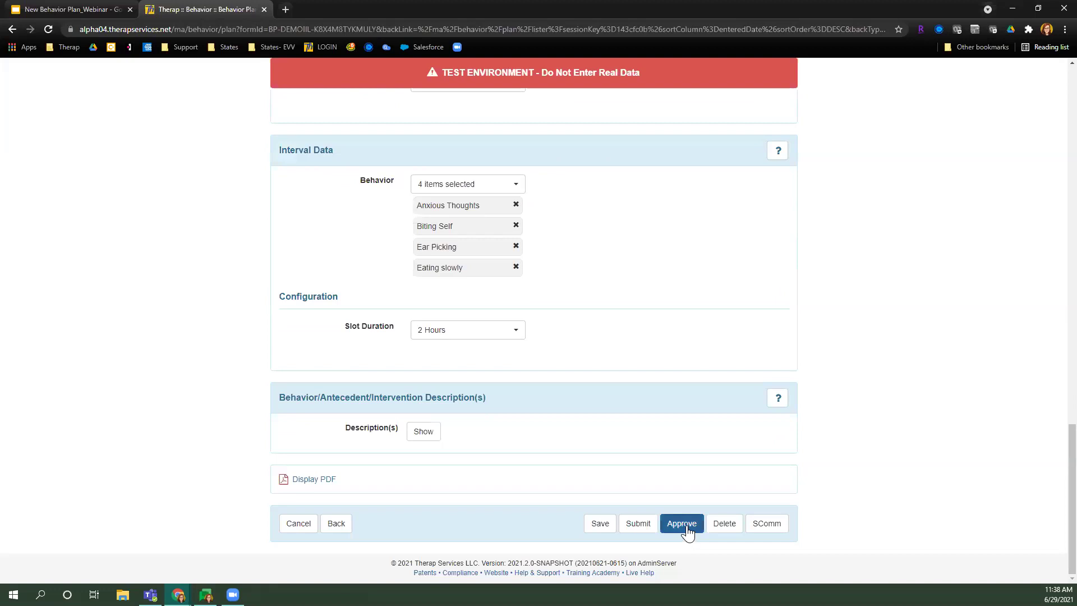
{"action": "left_click", "coordinate": [687, 524]}
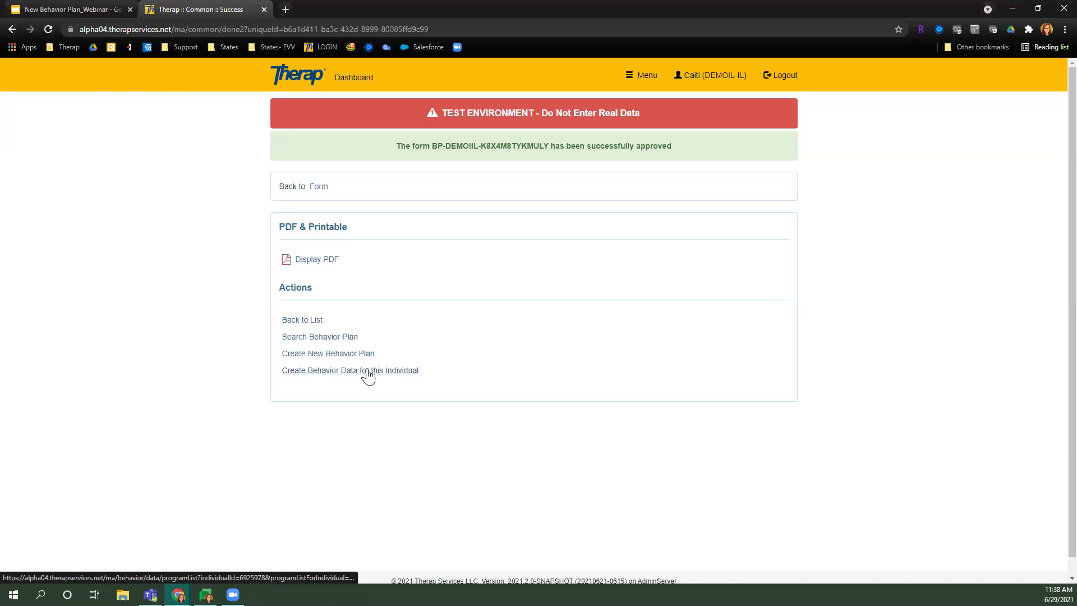
Step: Open the behavior plan search, clear the Start Date From filter, and set the status filter to Approved
{"action": "left_click", "coordinate": [337, 339]}
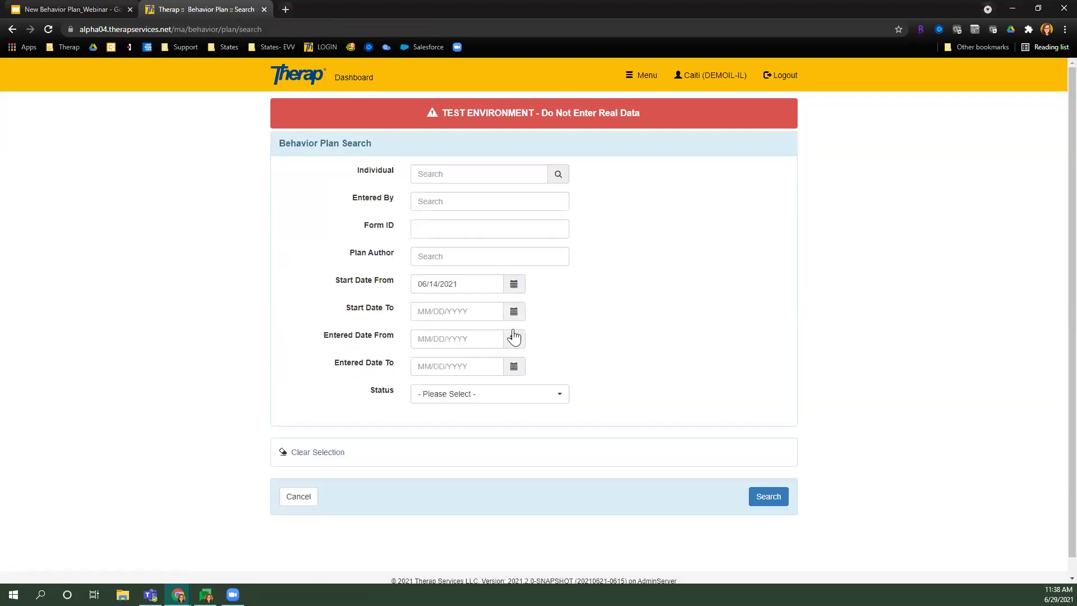
{"action": "left_click", "coordinate": [476, 283]}
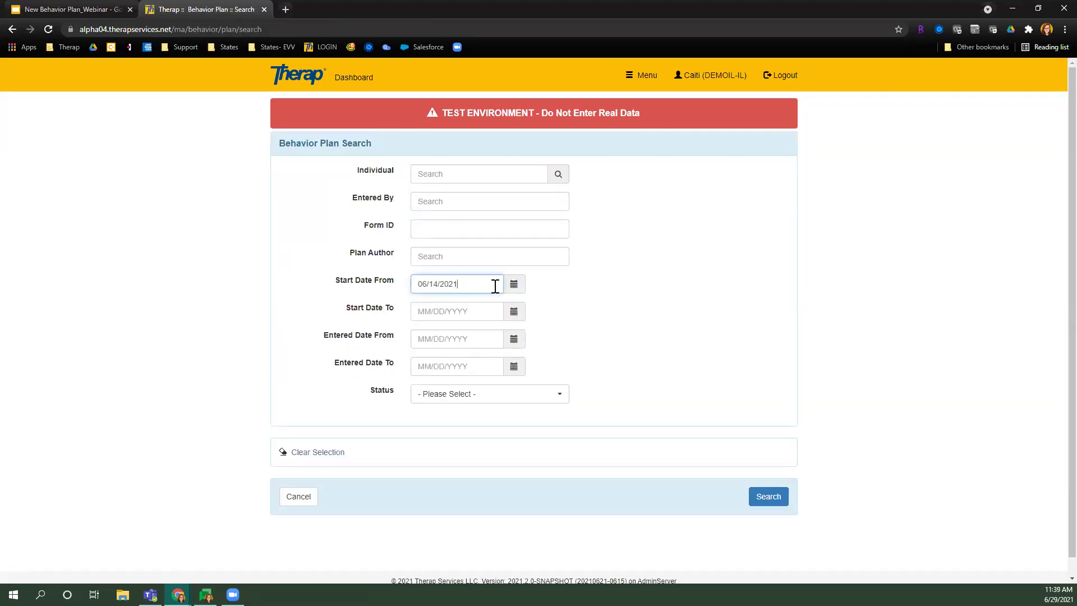
{"action": "key", "text": "ctrl+a"}
{"action": "key", "text": "BackSpace"}
{"action": "left_click", "coordinate": [465, 392]}
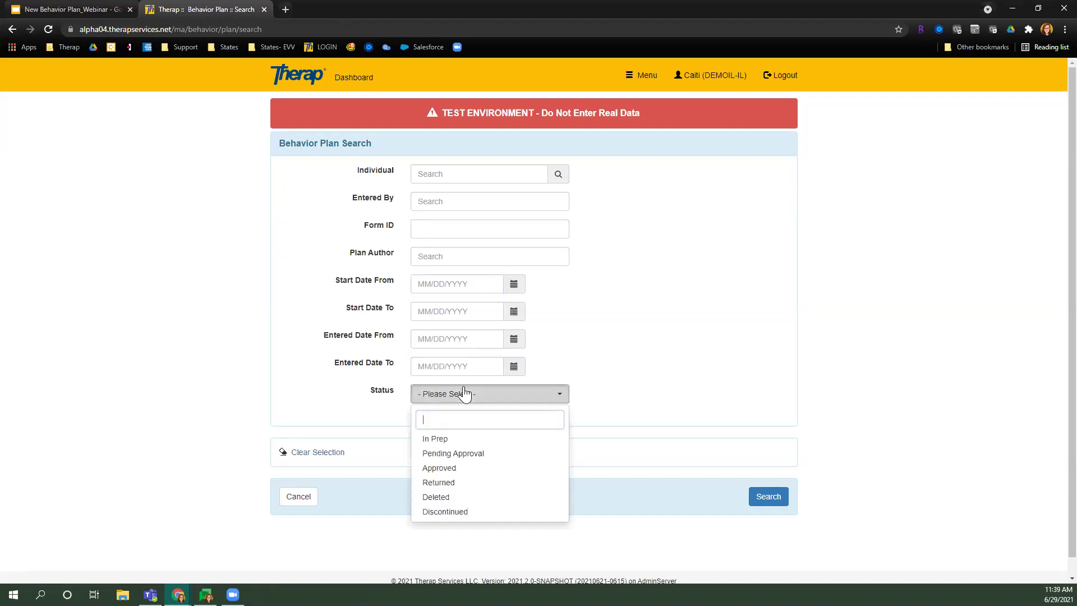
{"action": "left_click", "coordinate": [474, 468]}
Step: Choose a Start Date From three months back and run the search for approved behavior plans
{"action": "left_click", "coordinate": [521, 285]}
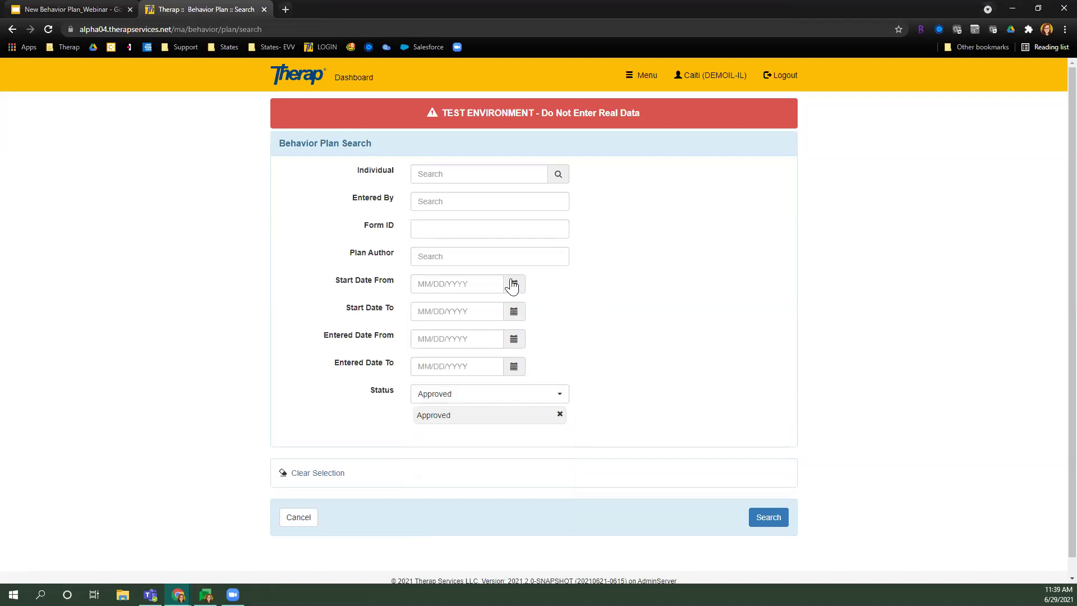
{"action": "left_click", "coordinate": [512, 282]}
{"action": "left_click", "coordinate": [423, 306]}
{"action": "left_click", "coordinate": [423, 306]}
{"action": "left_click", "coordinate": [423, 306]}
{"action": "left_click", "coordinate": [444, 356]}
{"action": "left_click", "coordinate": [768, 515]}
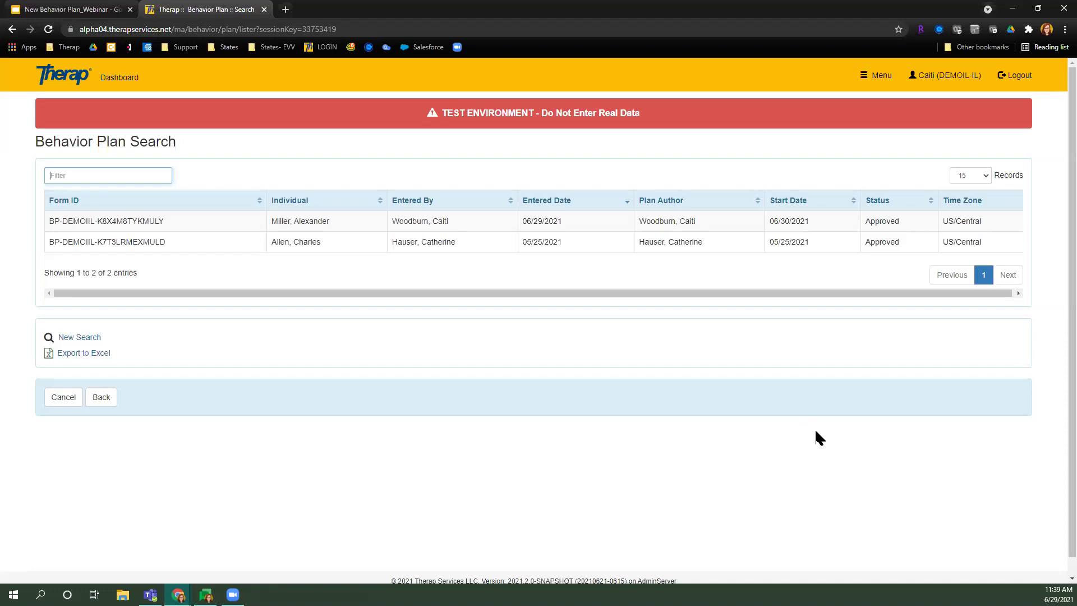
Step: Open the approved plan with the 05/25/2021 start date and look over its general information and event data
{"action": "left_click", "coordinate": [349, 243]}
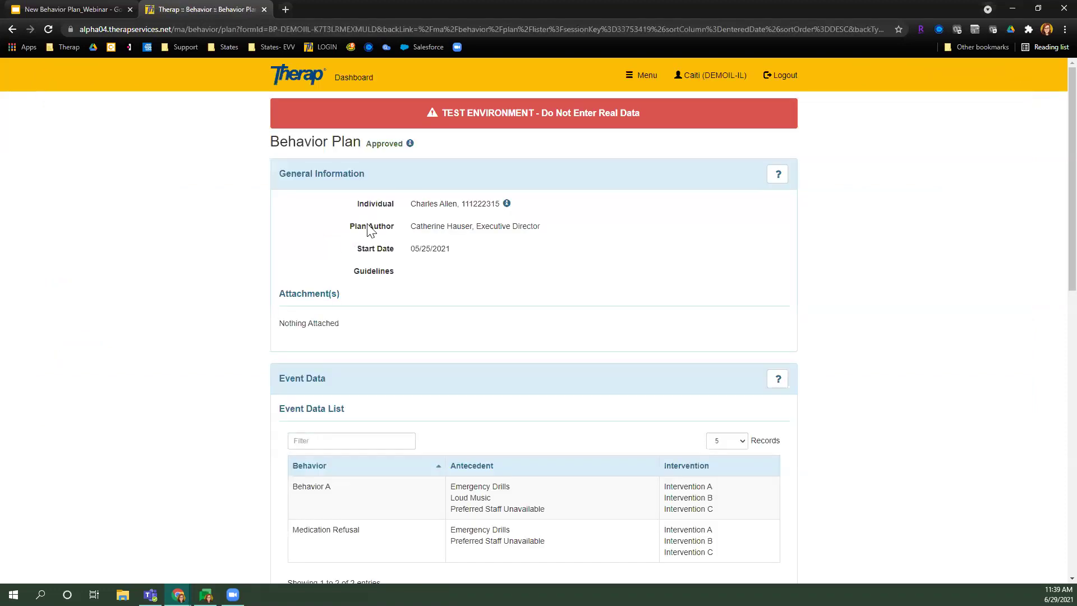
{"action": "scroll", "coordinate": [543, 227], "scroll_direction": "down", "scroll_amount": 3}
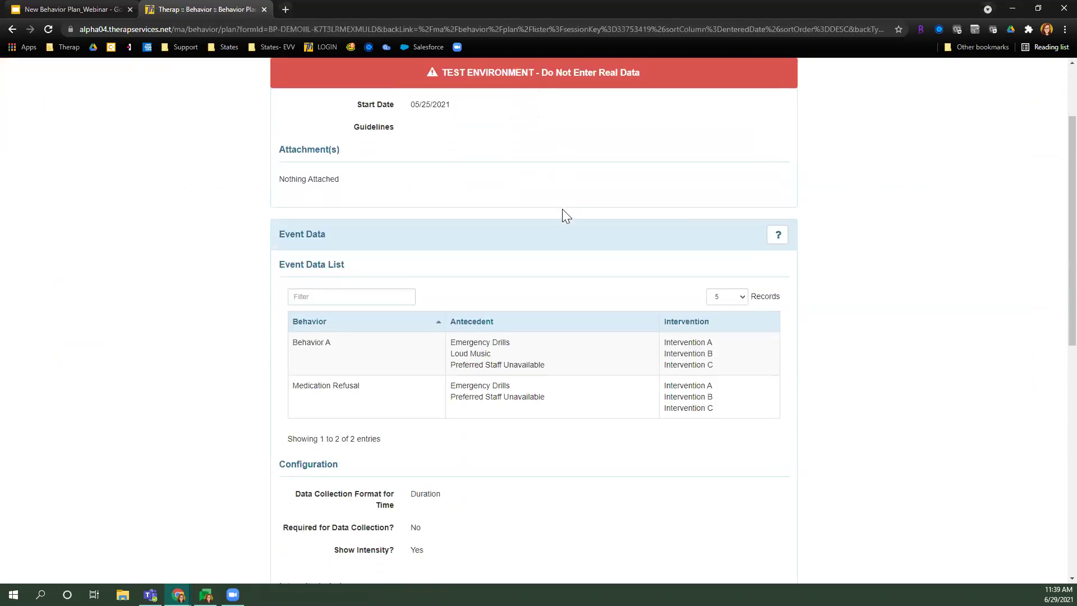
{"action": "scroll", "coordinate": [559, 212], "scroll_direction": "up", "scroll_amount": 5}
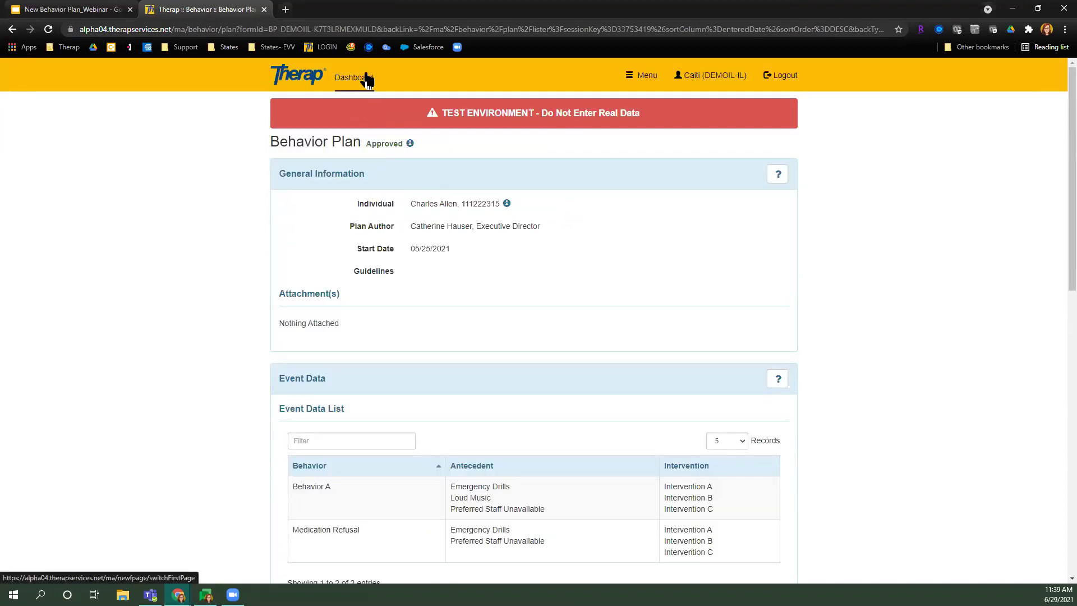
Step: Return to the dashboard and locate the Behavior Data module among the individual care modules
{"action": "left_click", "coordinate": [365, 78]}
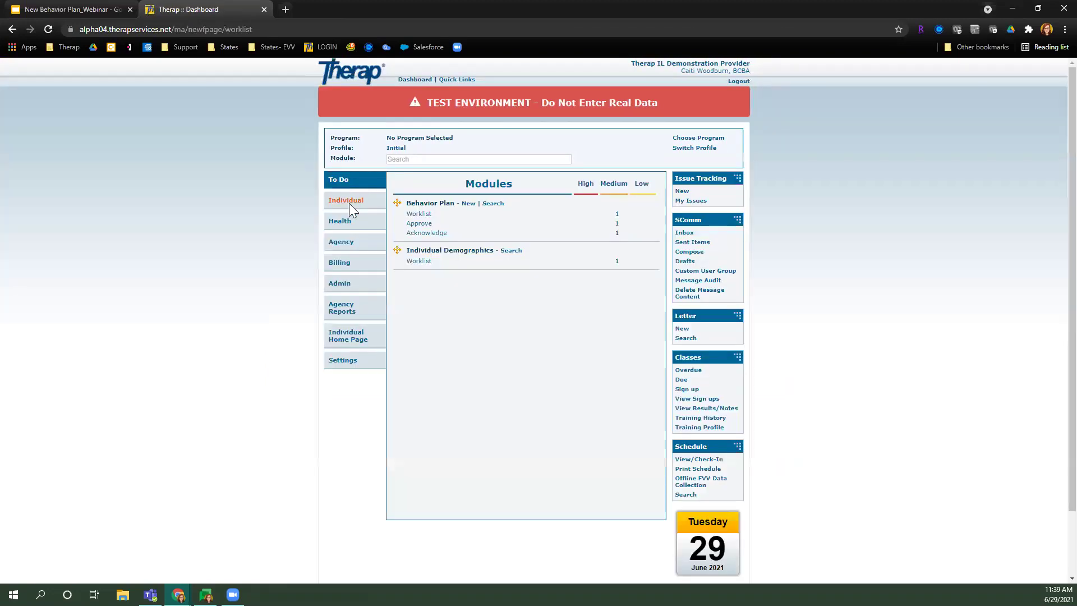
{"action": "left_click", "coordinate": [347, 196]}
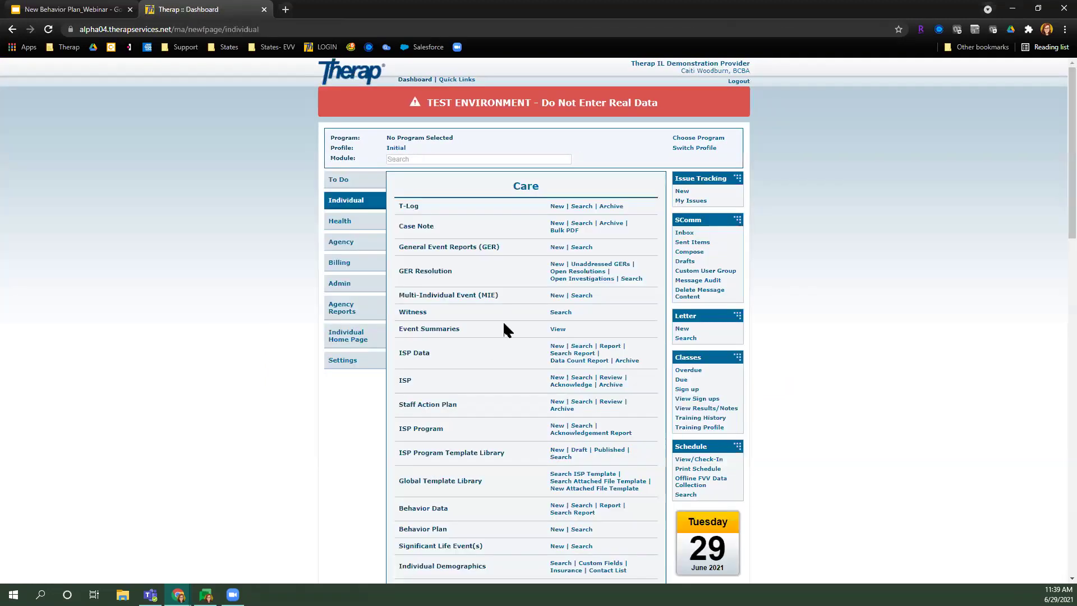
{"action": "scroll", "coordinate": [429, 462], "scroll_direction": "down", "scroll_amount": 3}
{"action": "triple_click", "coordinate": [490, 359]}
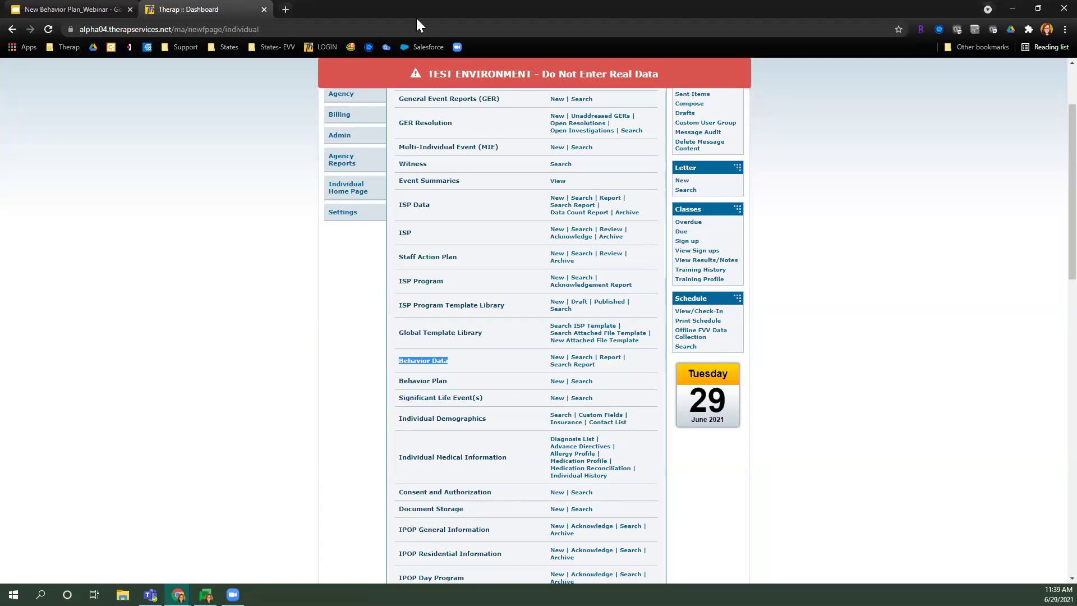
Step: Open the individual's home page by searching for the individual's first name and choosing the match
{"action": "left_click", "coordinate": [343, 188]}
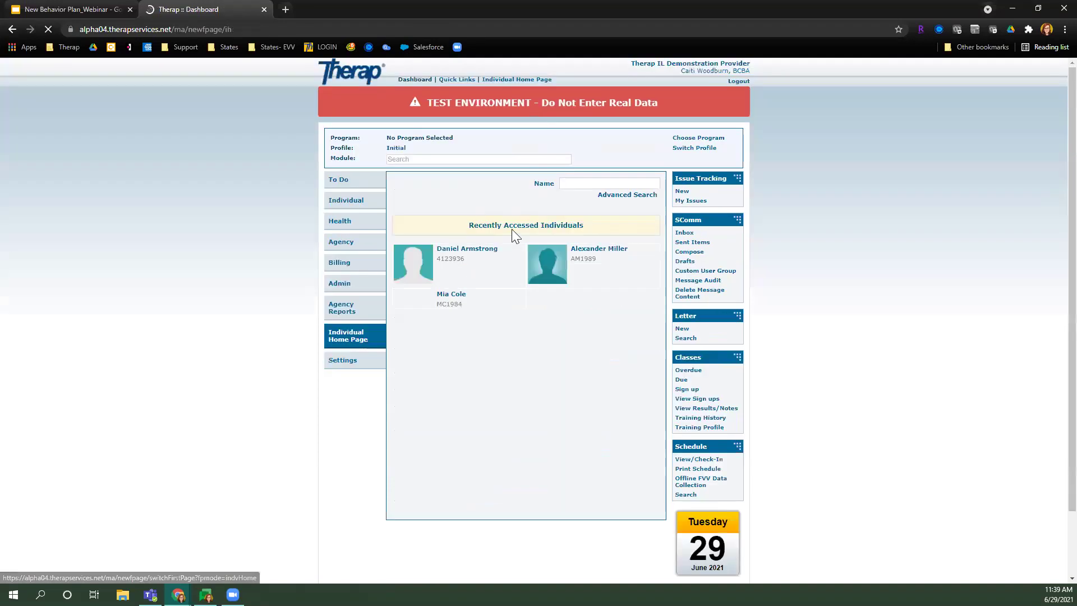
{"action": "left_click", "coordinate": [591, 183]}
{"action": "type", "text": "charles"}
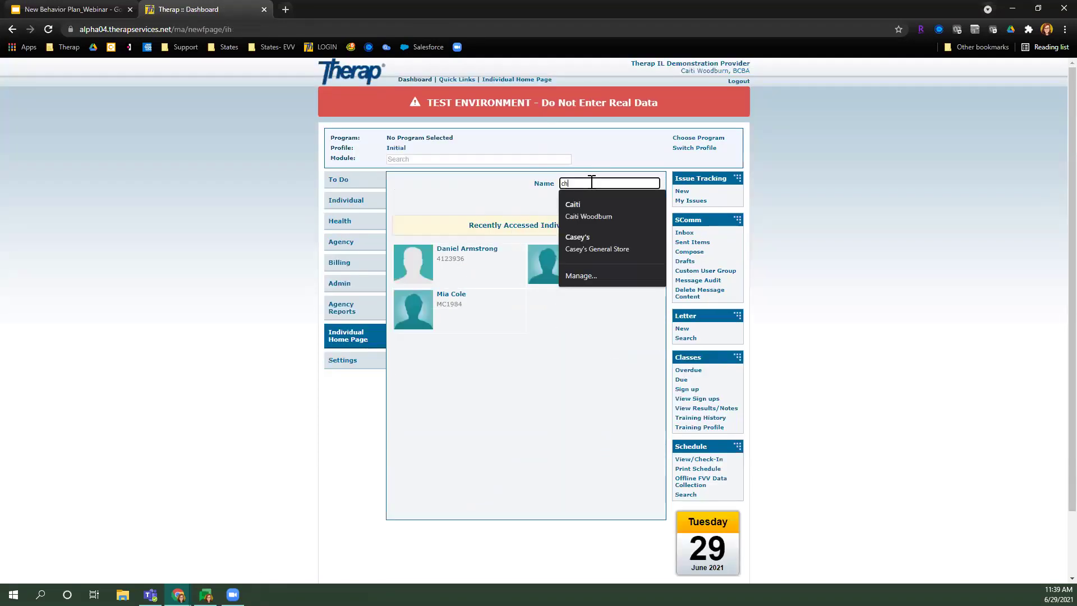
{"action": "left_click", "coordinate": [592, 196]}
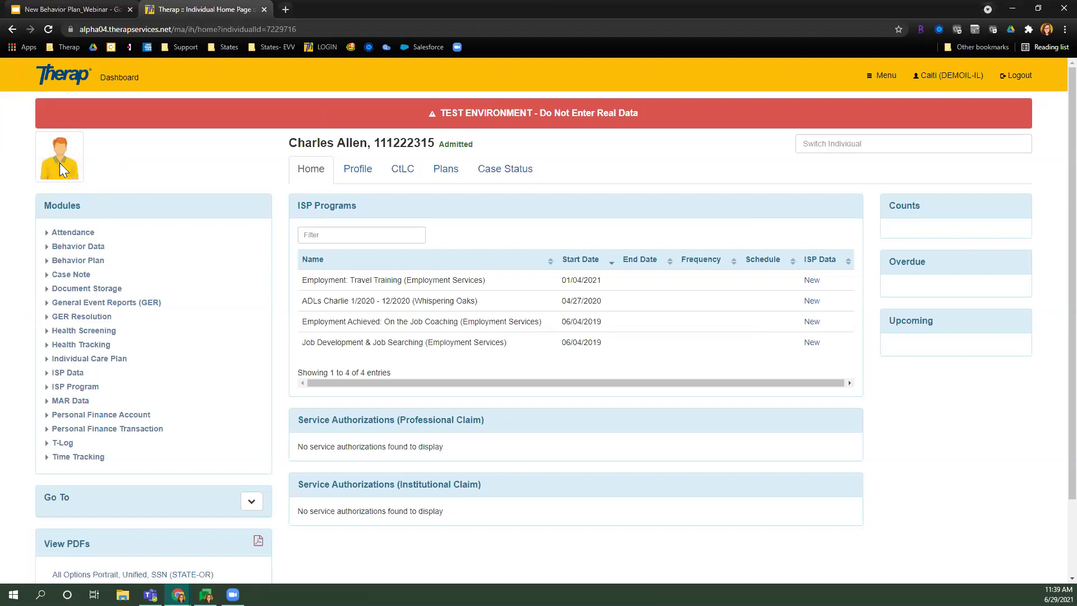
Step: Start a new Behavior Data entry from the individual's modules, choosing Main Street Home as the program
{"action": "left_click", "coordinate": [46, 264]}
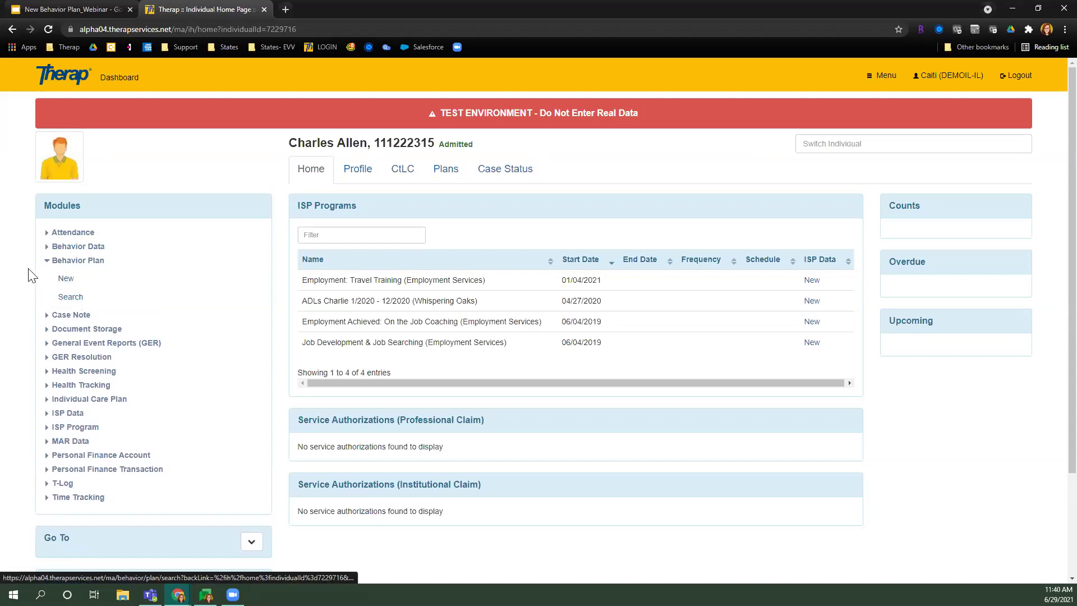
{"action": "left_click", "coordinate": [47, 261]}
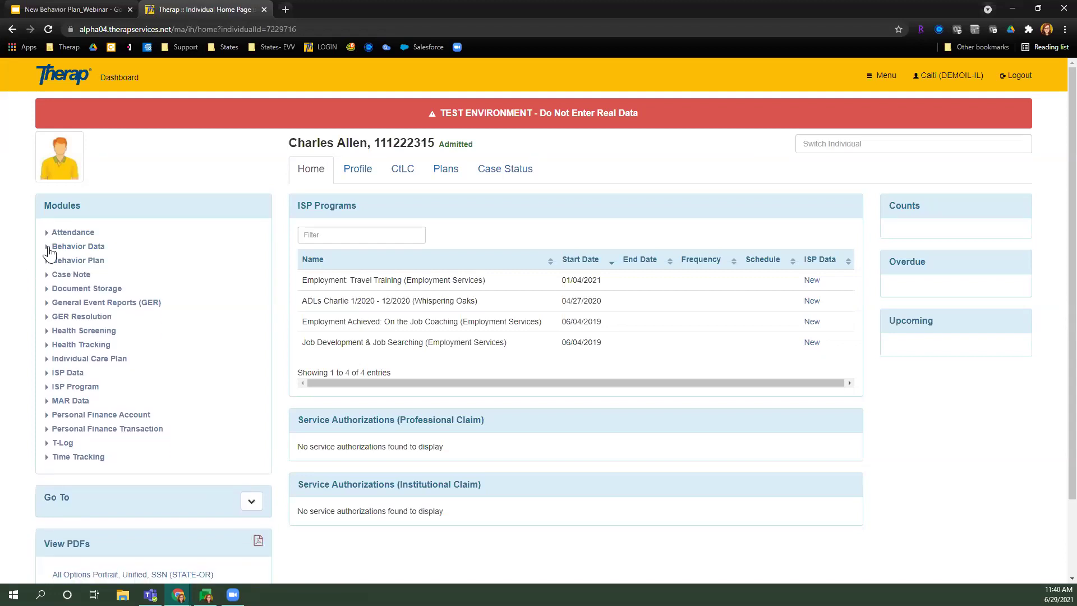
{"action": "left_click", "coordinate": [49, 248]}
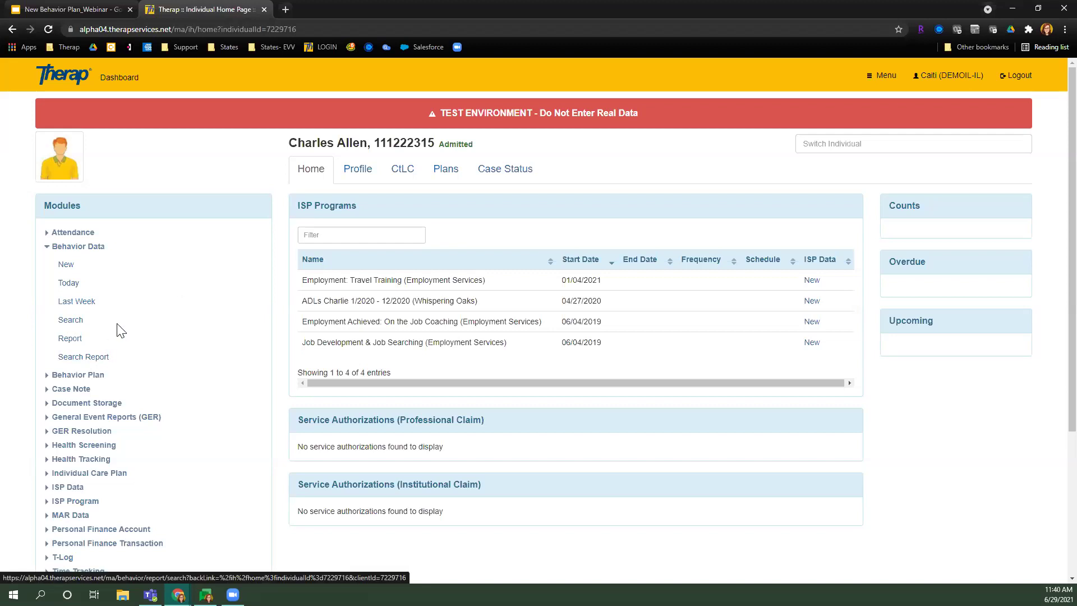
{"action": "left_click", "coordinate": [67, 269]}
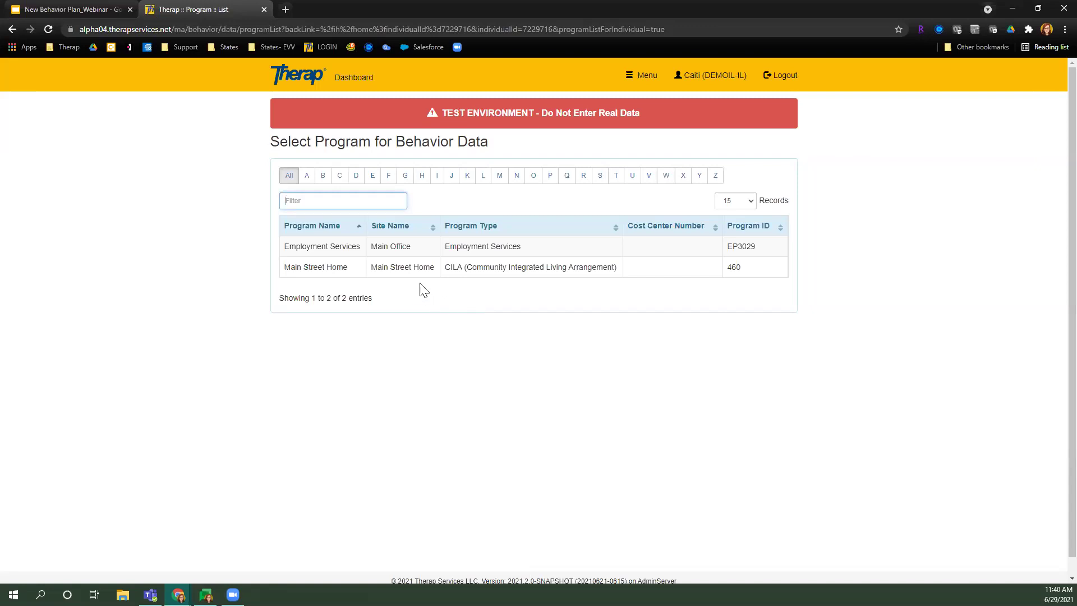
{"action": "left_click", "coordinate": [339, 274]}
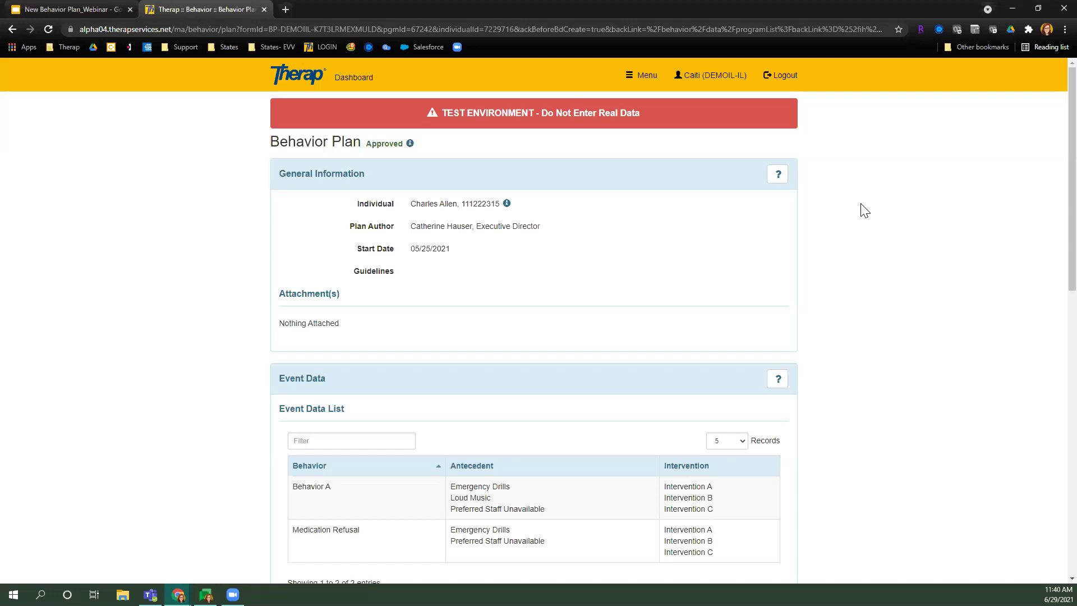
Step: Review the approved plan's event data, configuration, intensity labels and interval data, and its behavior, antecedent and intervention descriptions
{"action": "scroll", "coordinate": [864, 211], "scroll_direction": "down", "scroll_amount": 4}
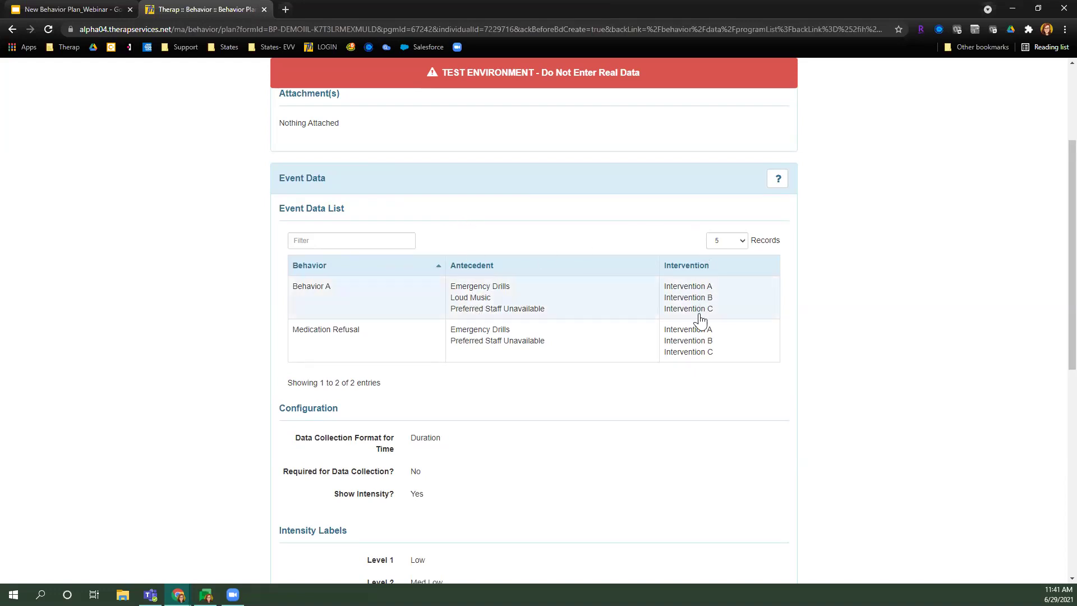
{"action": "scroll", "coordinate": [491, 180], "scroll_direction": "down", "scroll_amount": 1}
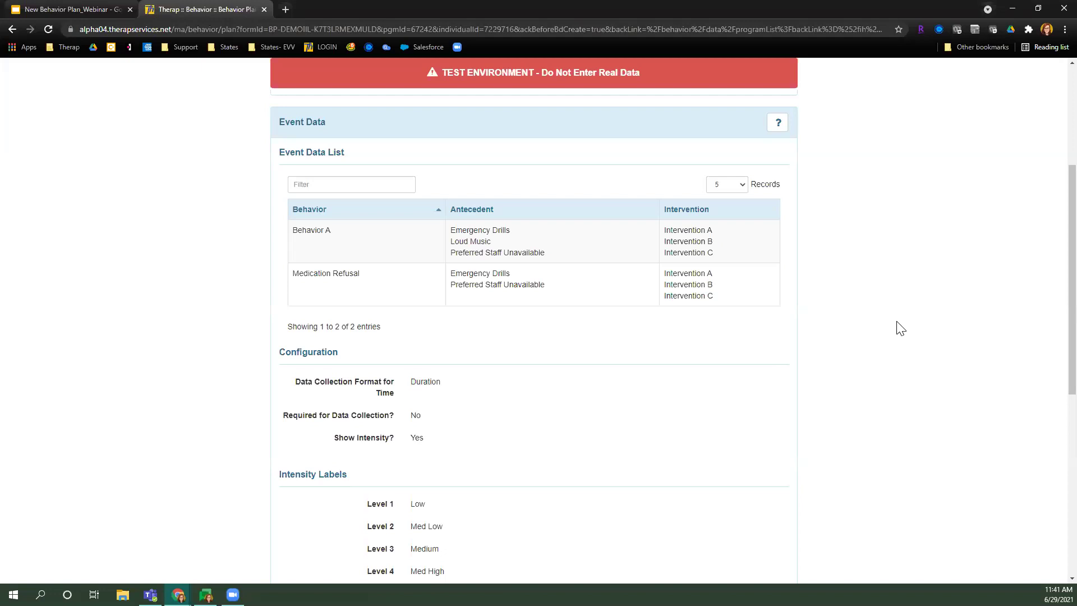
{"action": "scroll", "coordinate": [900, 328], "scroll_direction": "down", "scroll_amount": 1}
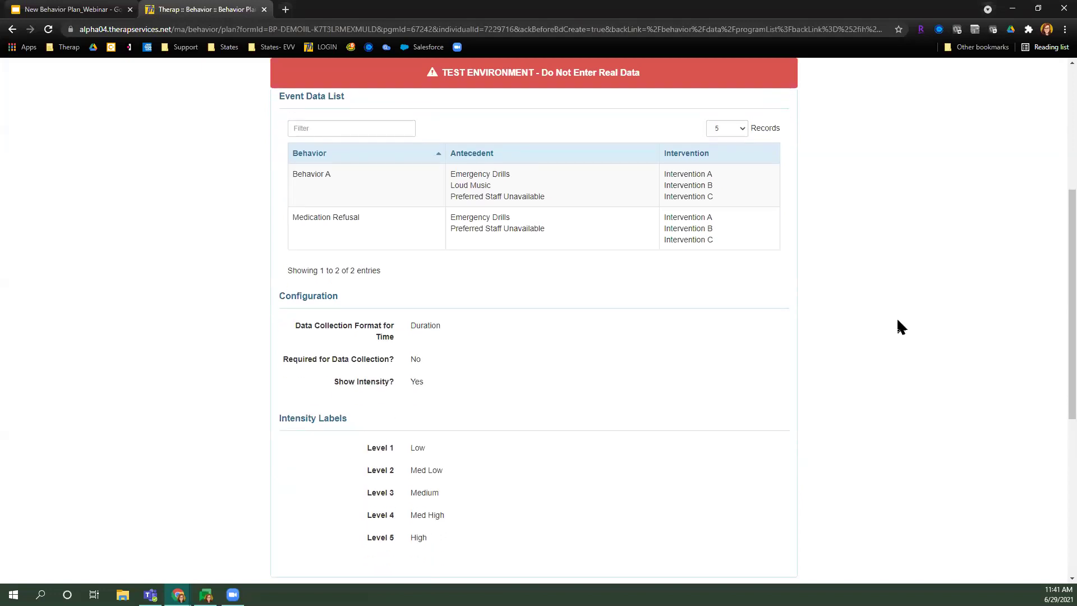
{"action": "scroll", "coordinate": [897, 322], "scroll_direction": "down", "scroll_amount": 2}
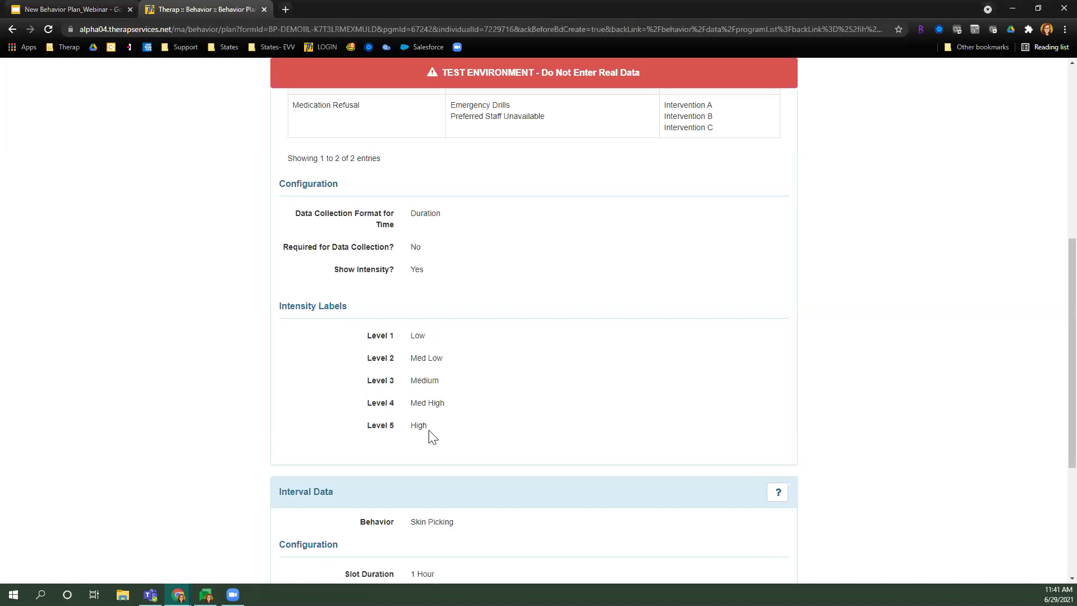
{"action": "scroll", "coordinate": [431, 436], "scroll_direction": "down", "scroll_amount": 4}
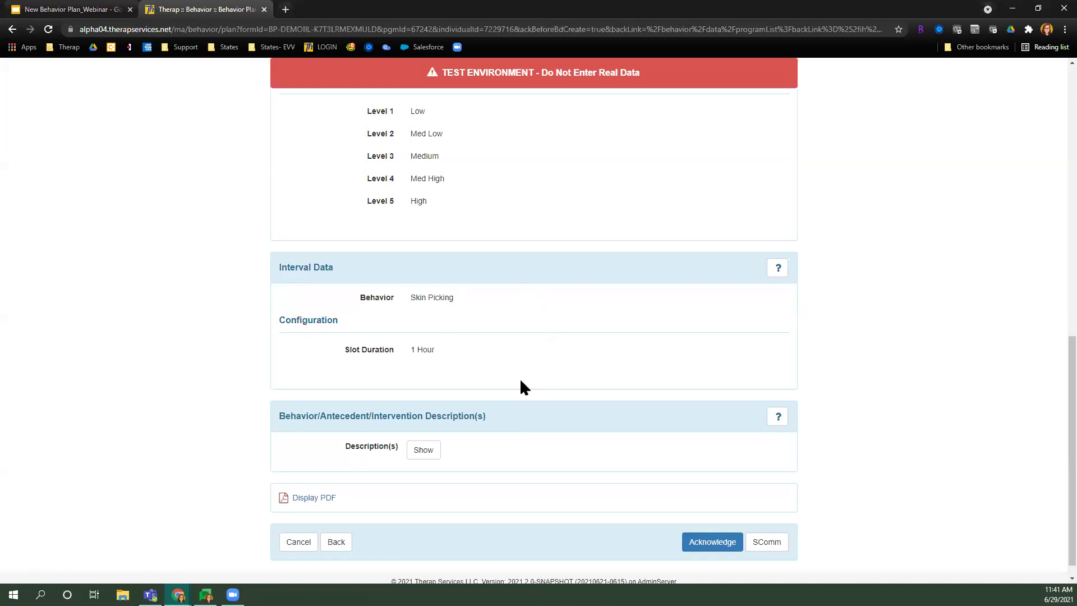
{"action": "left_click", "coordinate": [423, 449]}
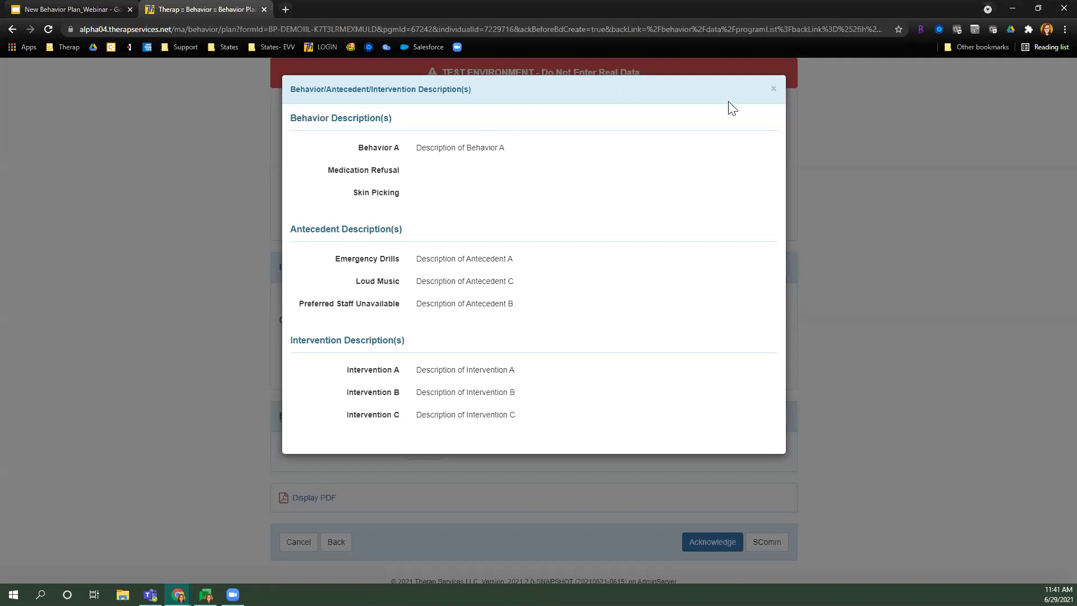
{"action": "left_click", "coordinate": [774, 91]}
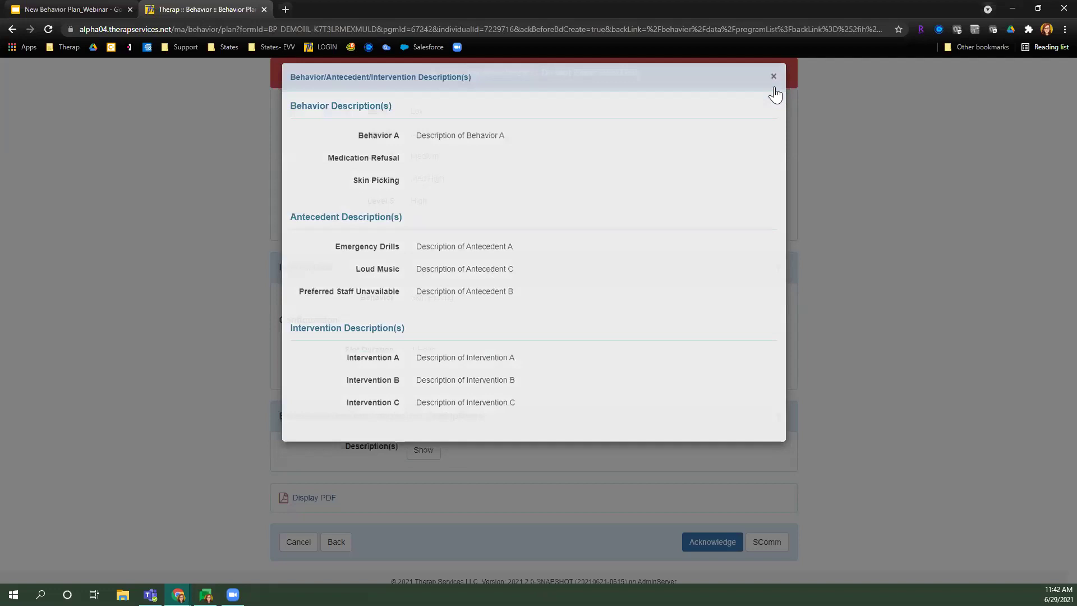
{"action": "scroll", "coordinate": [678, 203], "scroll_direction": "down", "scroll_amount": 1}
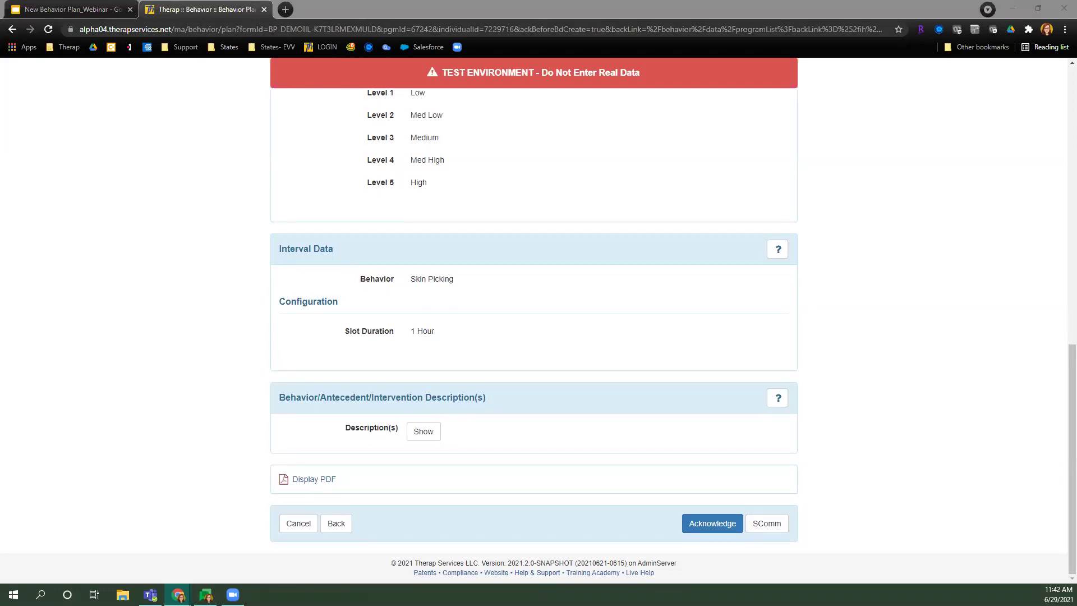
Step: Acknowledge the behavior plan as read and understood, and view the plan descriptions from the new behavior data form
{"action": "left_click", "coordinate": [707, 523]}
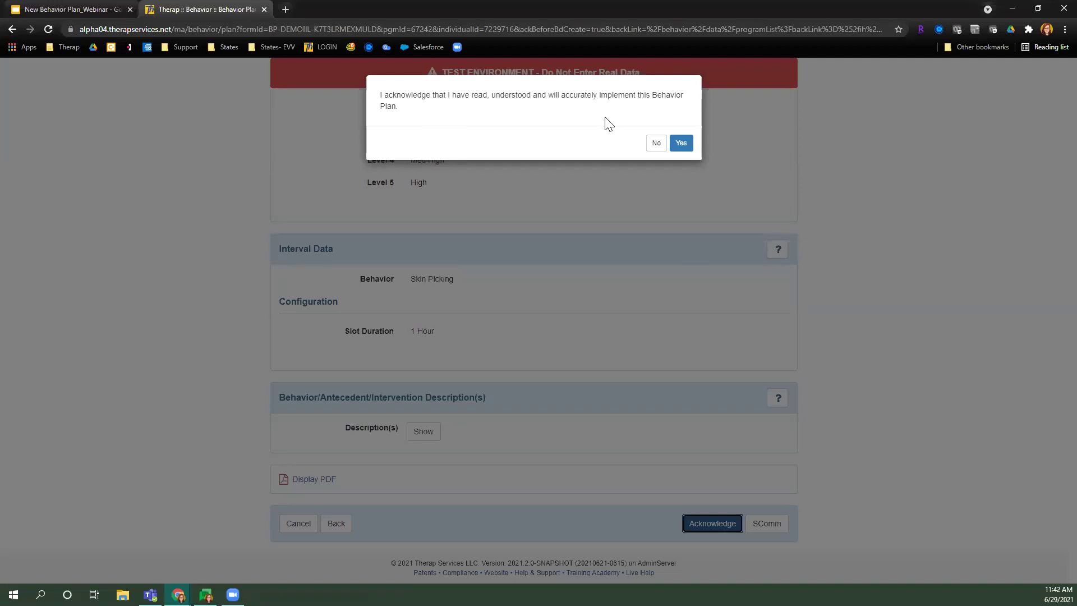
{"action": "left_click", "coordinate": [681, 143]}
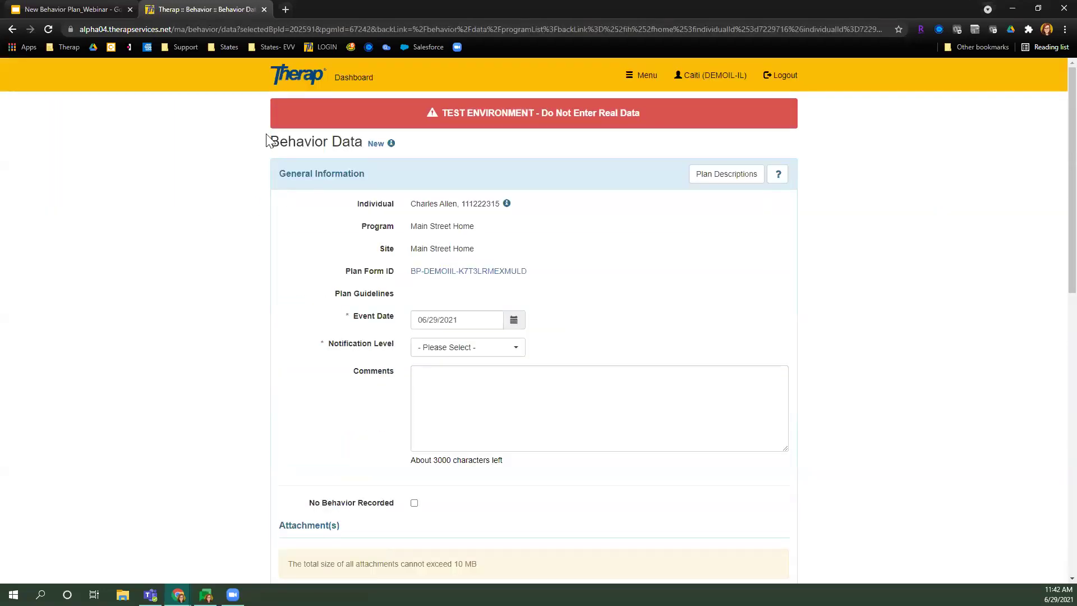
{"action": "left_click_drag", "start_coordinate": [271, 144], "coordinate": [391, 149]}
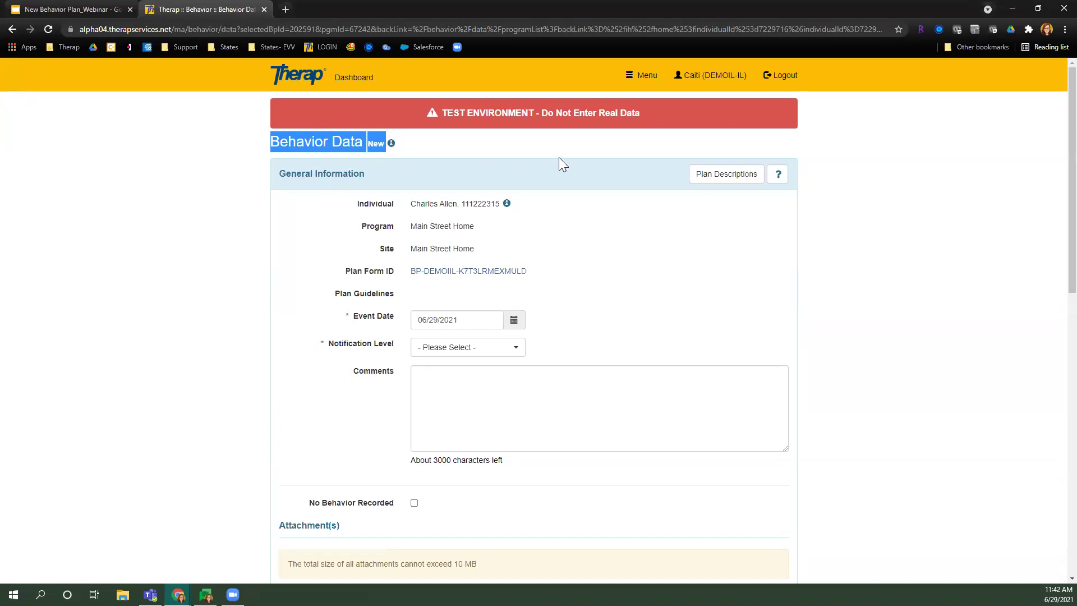
{"action": "left_click", "coordinate": [718, 176]}
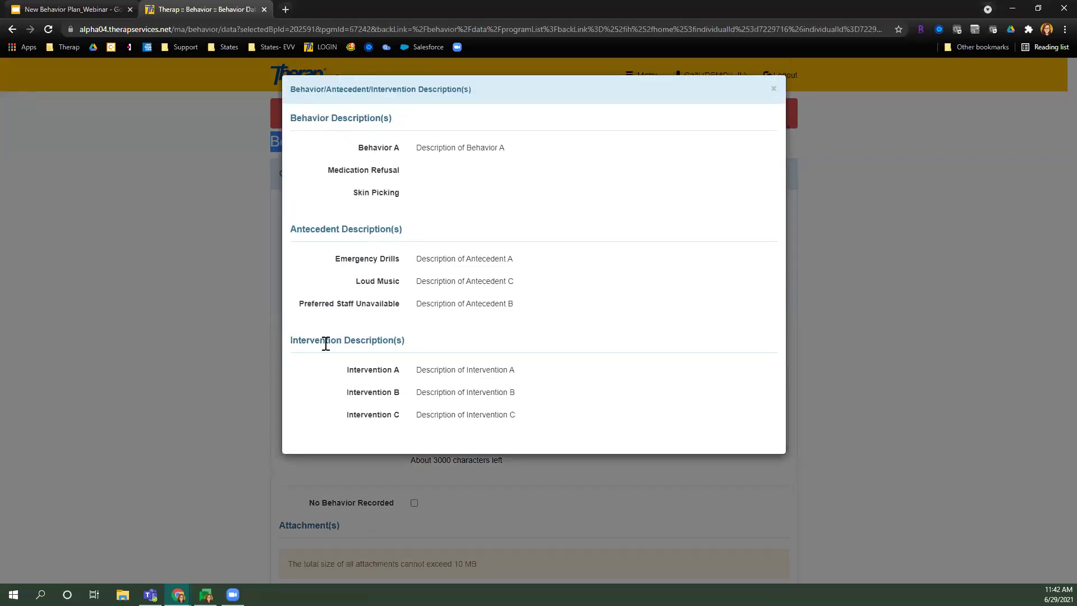
{"action": "left_click", "coordinate": [773, 91]}
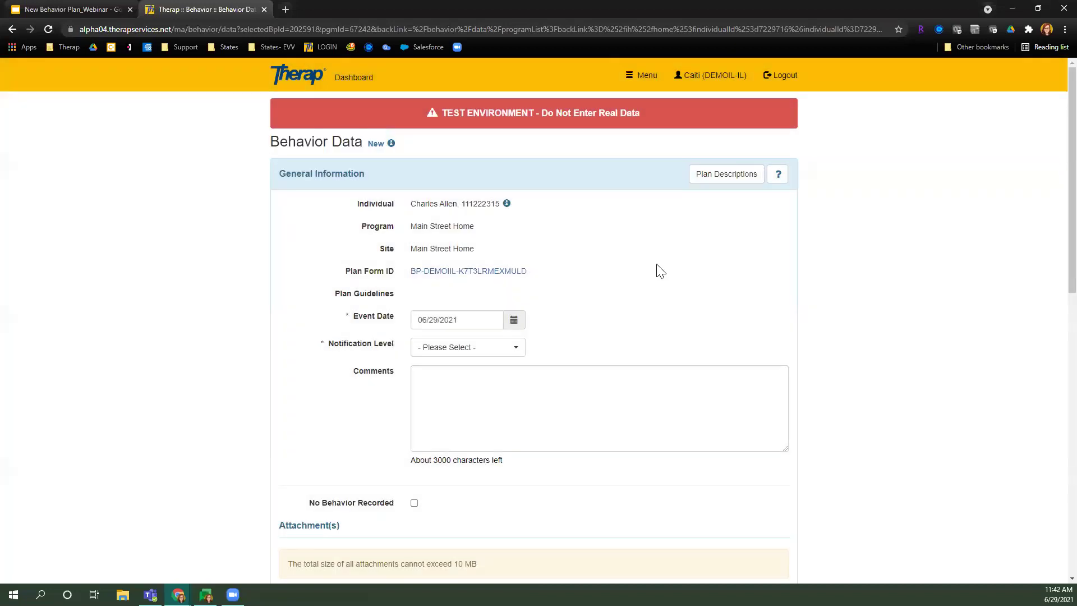
Step: Set the notification level to Low and locate the No Behavior Recorded option
{"action": "scroll", "coordinate": [602, 215], "scroll_direction": "down", "scroll_amount": 2}
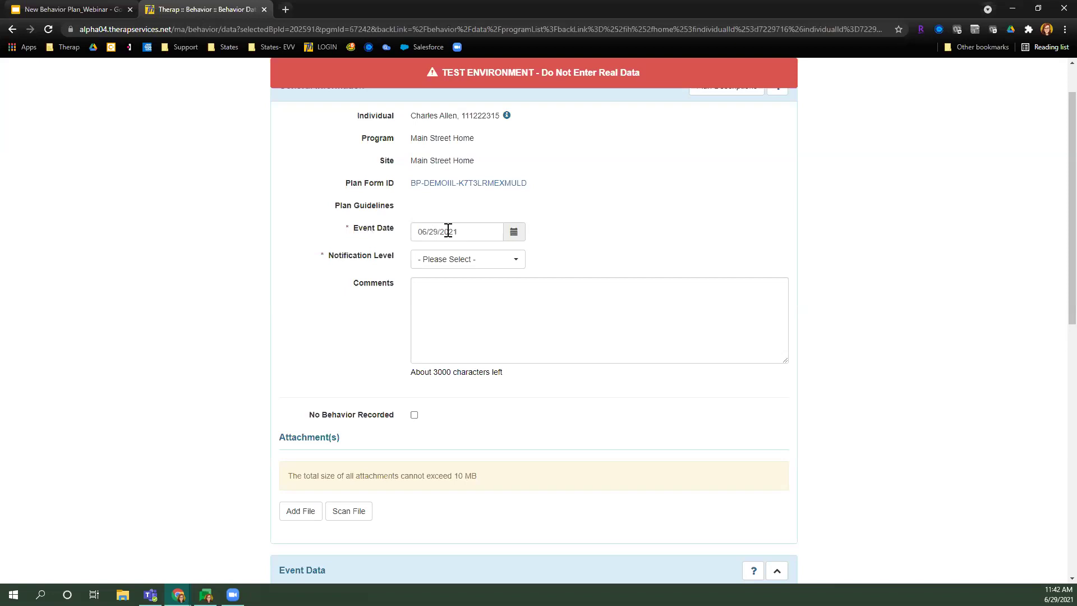
{"action": "left_click", "coordinate": [519, 266]}
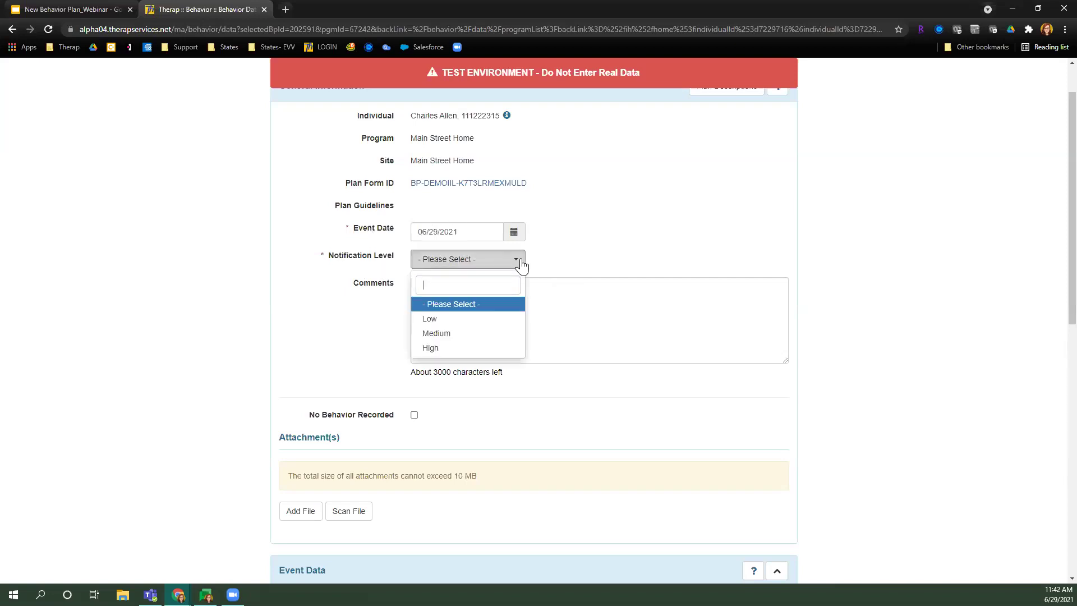
{"action": "left_click", "coordinate": [489, 318]}
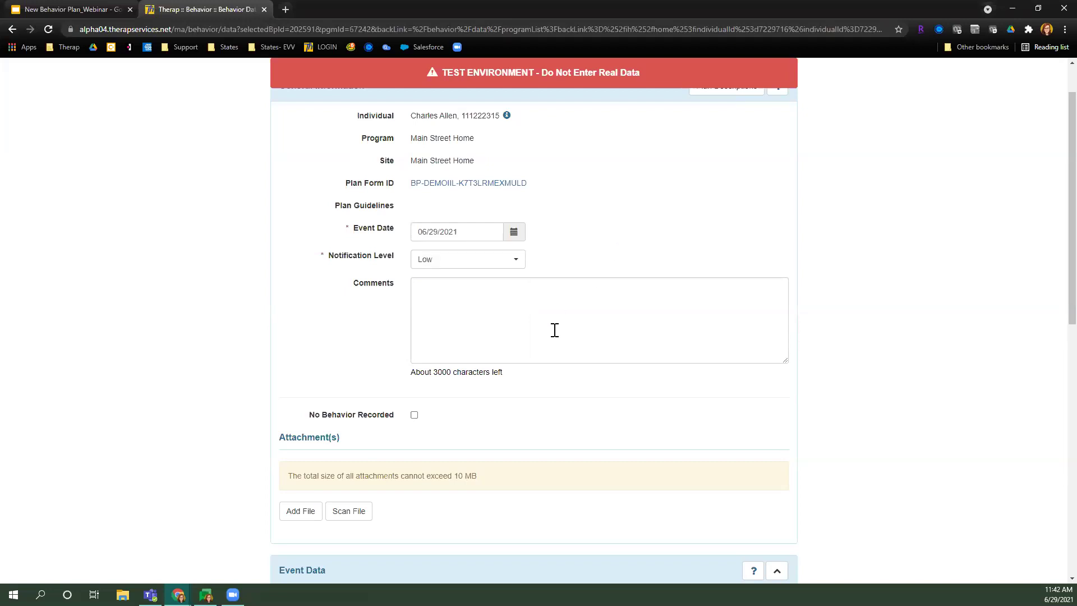
{"action": "scroll", "coordinate": [553, 325], "scroll_direction": "down", "scroll_amount": 3}
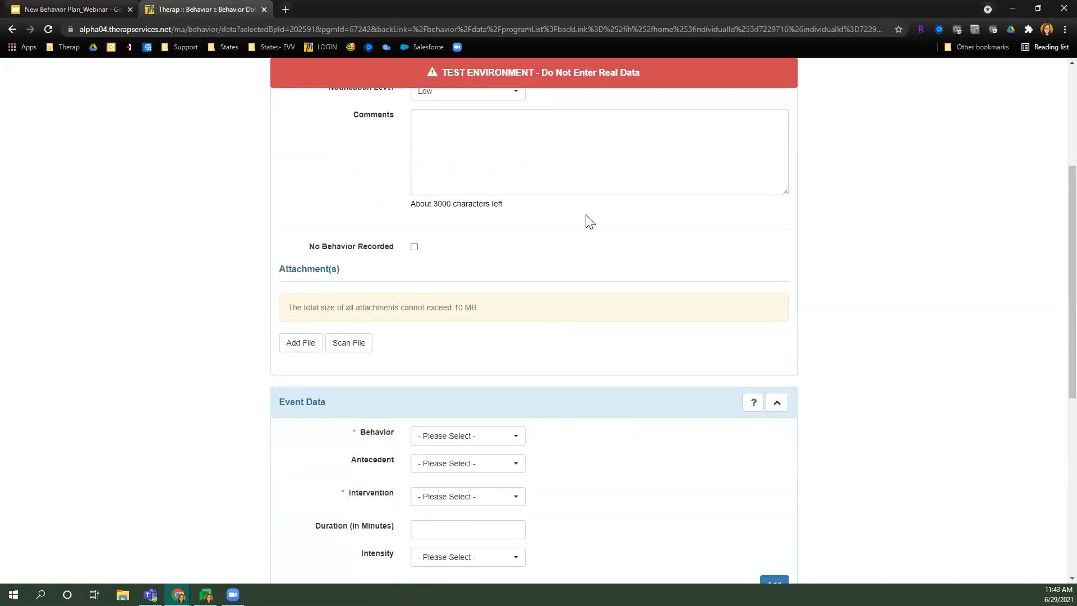
{"action": "left_click_drag", "start_coordinate": [310, 250], "coordinate": [400, 256]}
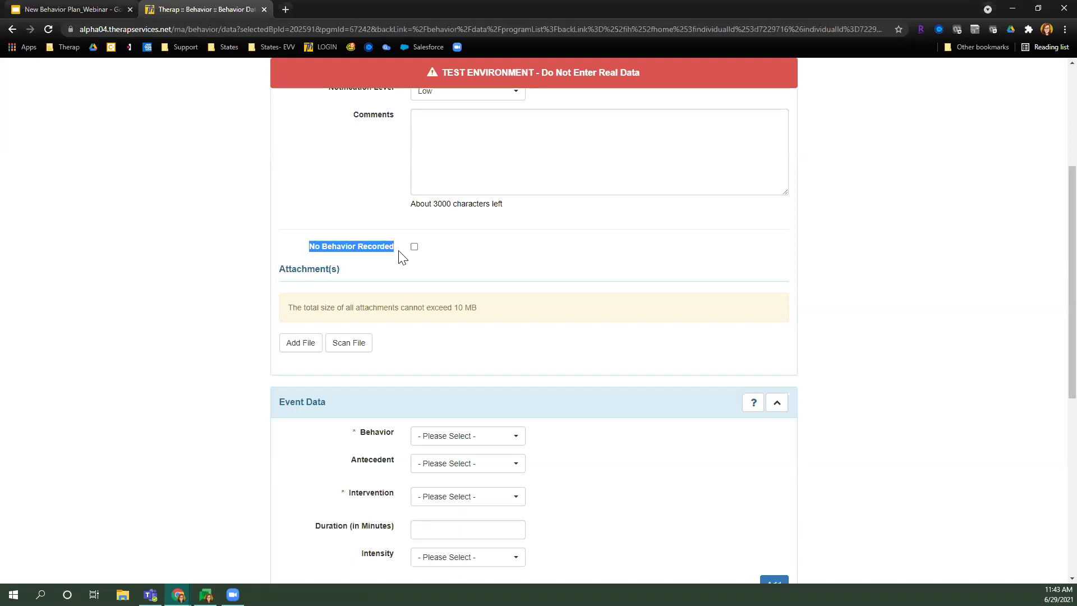
{"action": "left_click", "coordinate": [440, 258]}
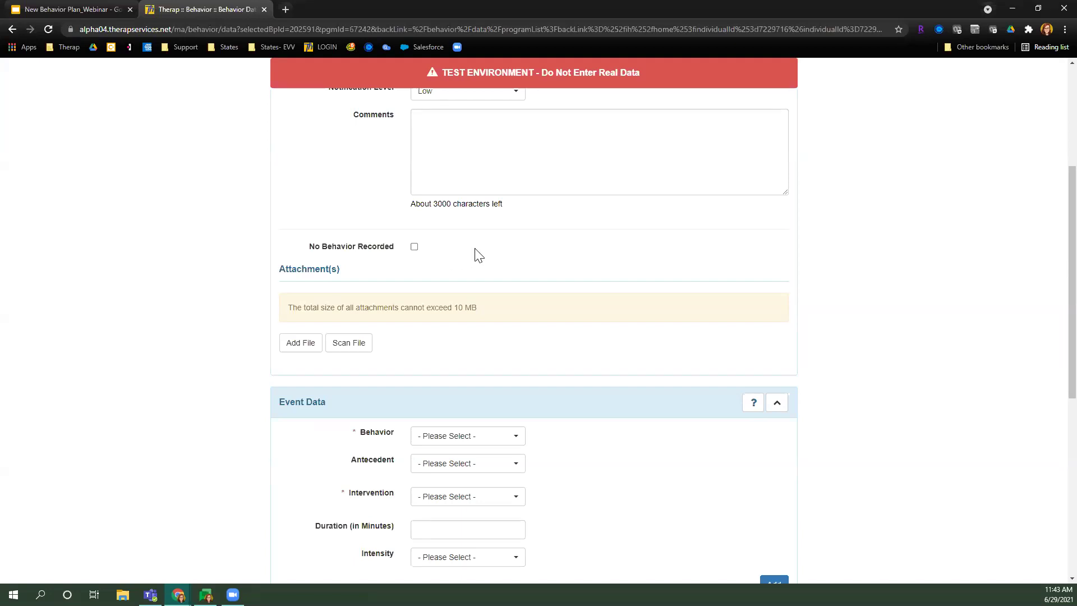
Step: Set the event date to 06/22/2021 and mark the entry as No Behavior Recorded
{"action": "scroll", "coordinate": [475, 254], "scroll_direction": "up", "scroll_amount": 3}
{"action": "left_click", "coordinate": [513, 232]}
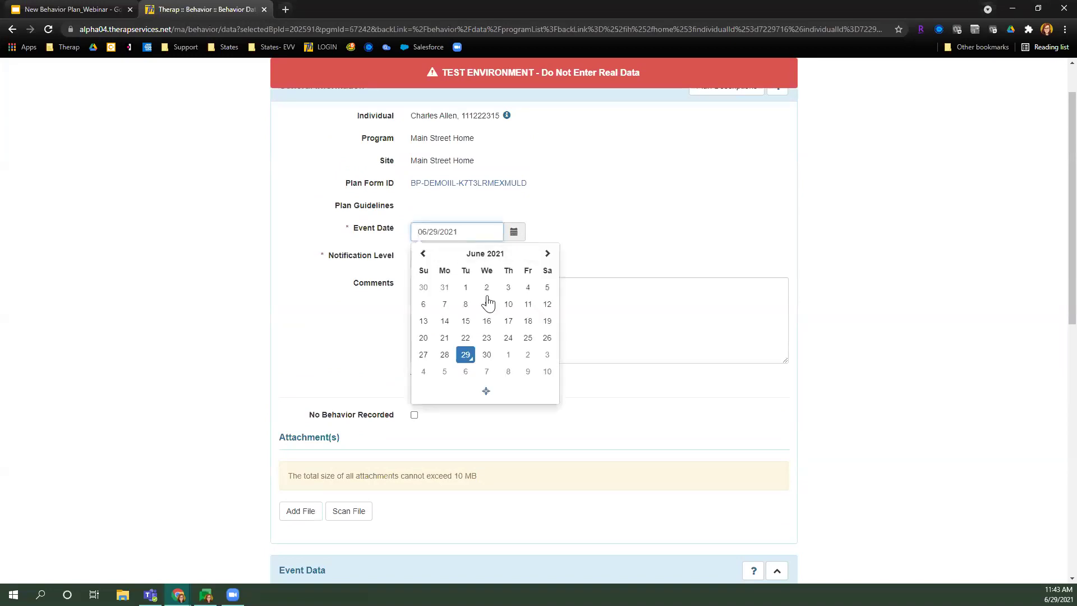
{"action": "left_click", "coordinate": [466, 337]}
{"action": "scroll", "coordinate": [461, 393], "scroll_direction": "down", "scroll_amount": 2}
{"action": "left_click", "coordinate": [415, 303]}
Step: Submit the behavior data form without adding any event or interval data
{"action": "scroll", "coordinate": [870, 261], "scroll_direction": "down", "scroll_amount": 7}
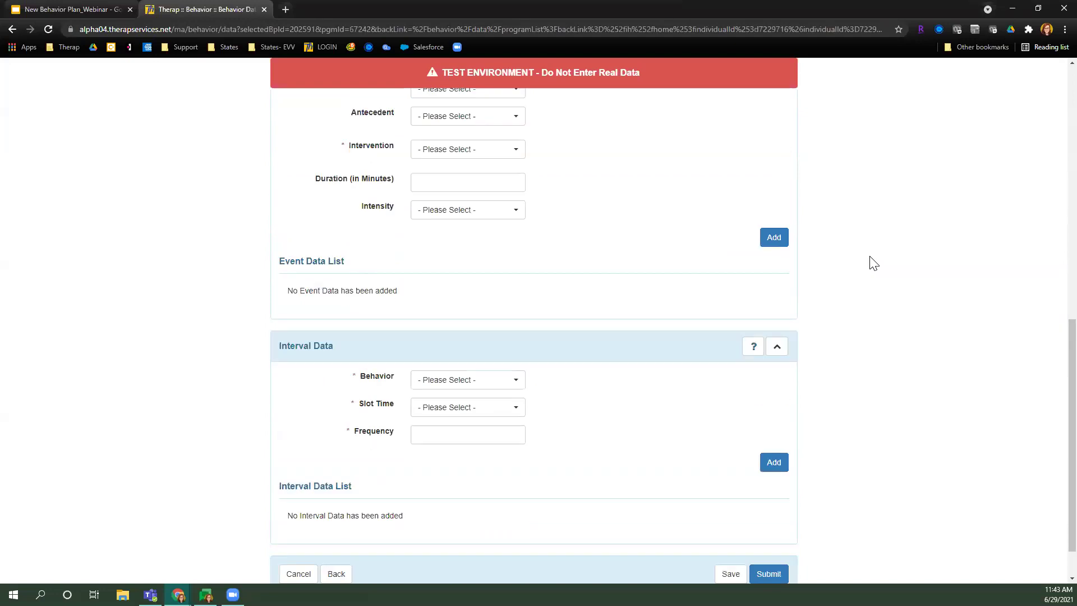
{"action": "scroll", "coordinate": [869, 262], "scroll_direction": "down", "scroll_amount": 1}
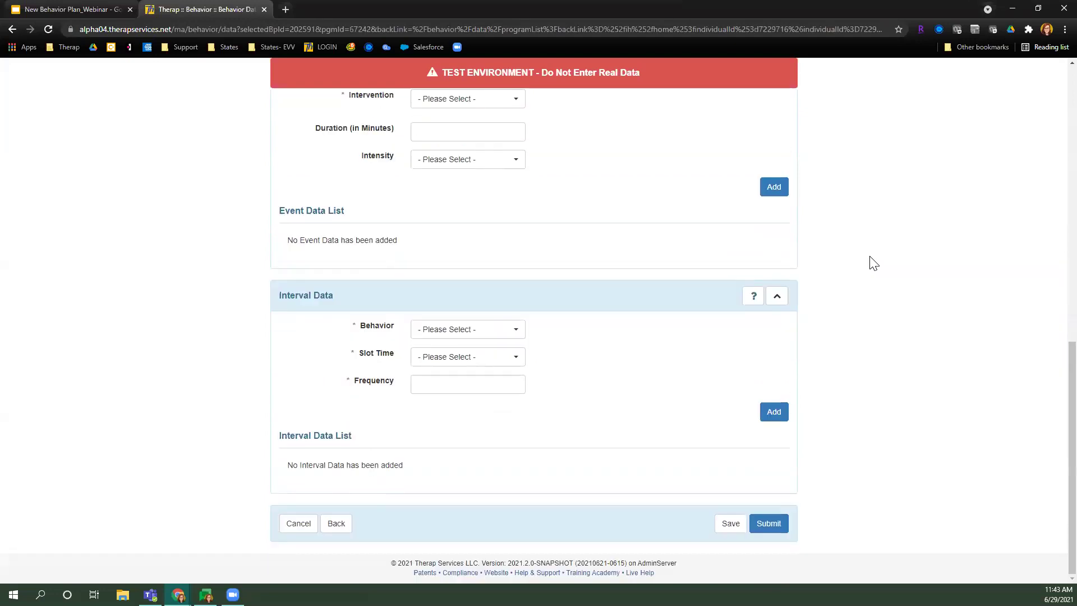
{"action": "left_click", "coordinate": [775, 527]}
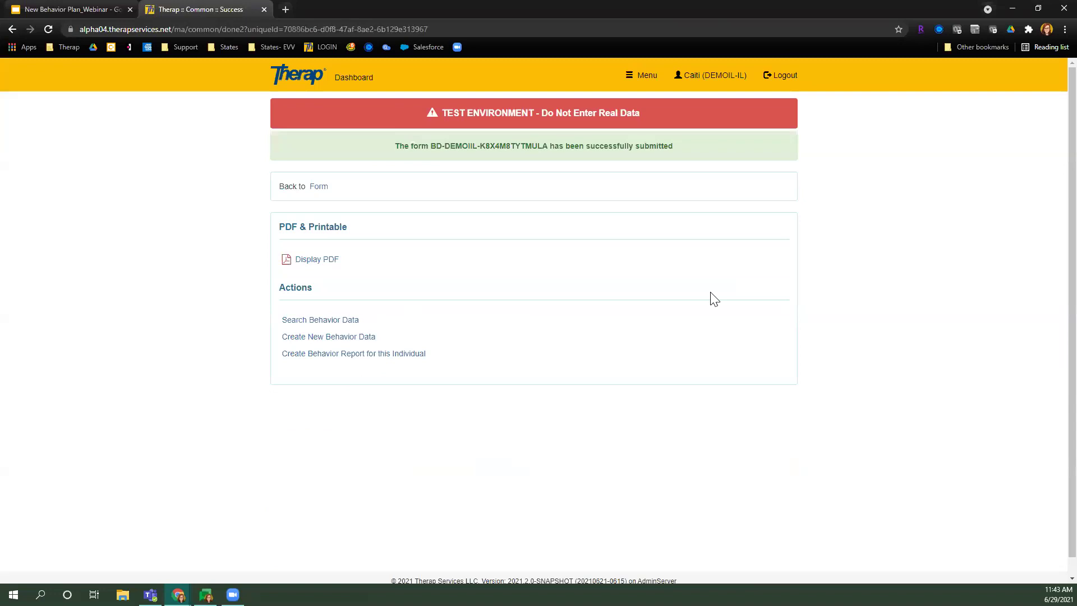
{"action": "left_click_drag", "start_coordinate": [672, 146], "coordinate": [584, 146]}
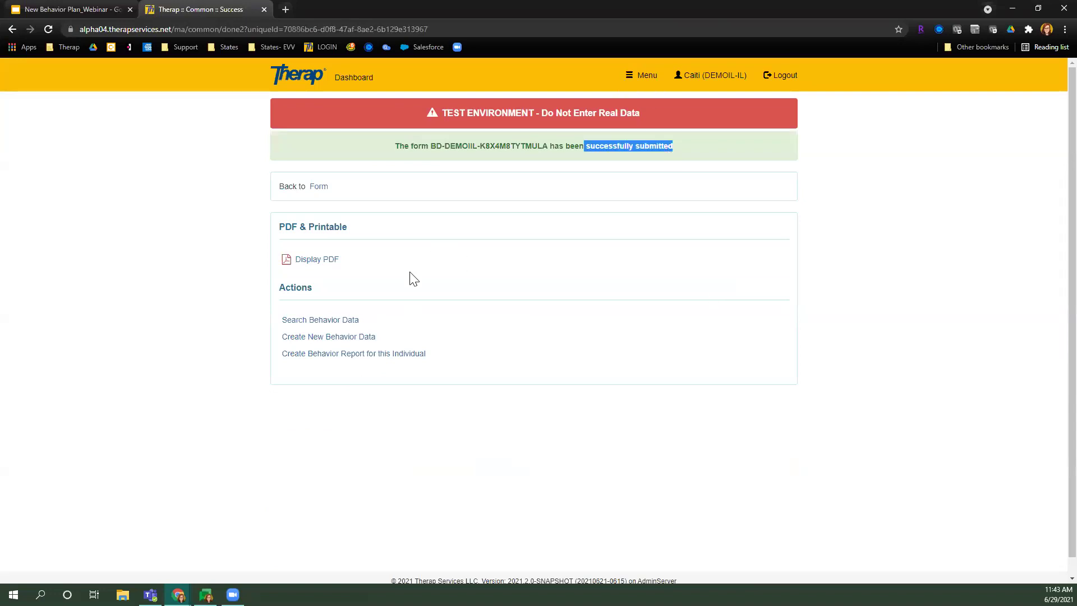
Step: Create another new behavior data entry for the same individual in the Main Street Home program
{"action": "left_click", "coordinate": [317, 338]}
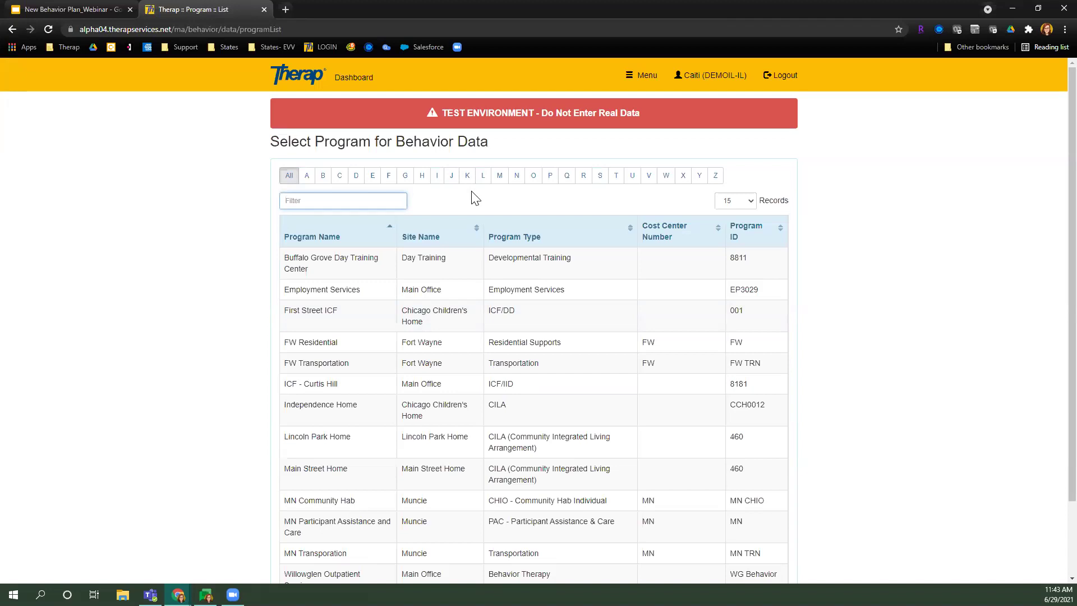
{"action": "left_click", "coordinate": [449, 475]}
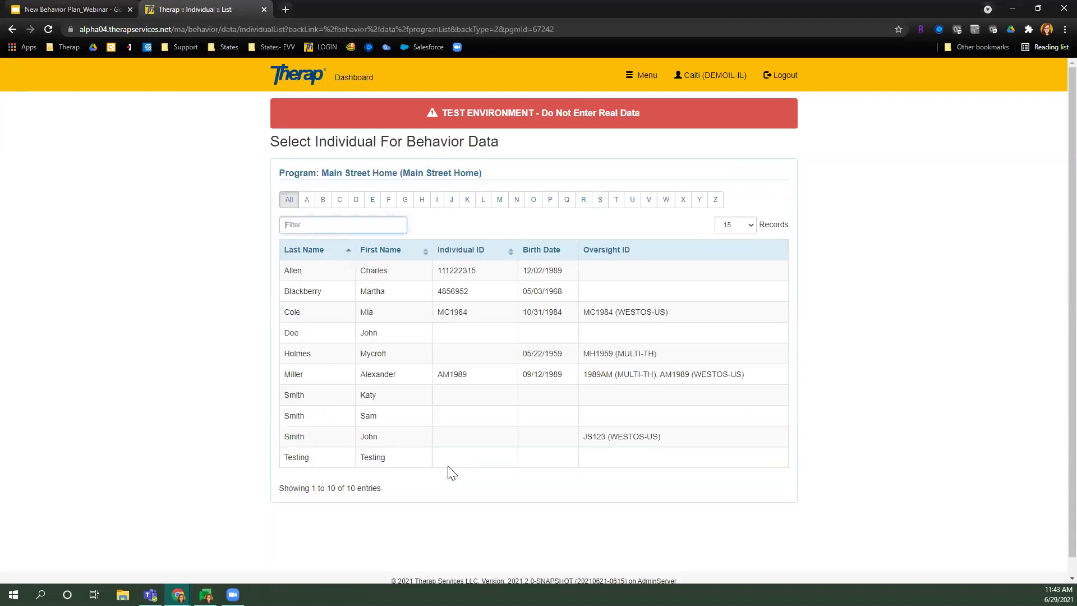
{"action": "left_click", "coordinate": [444, 272]}
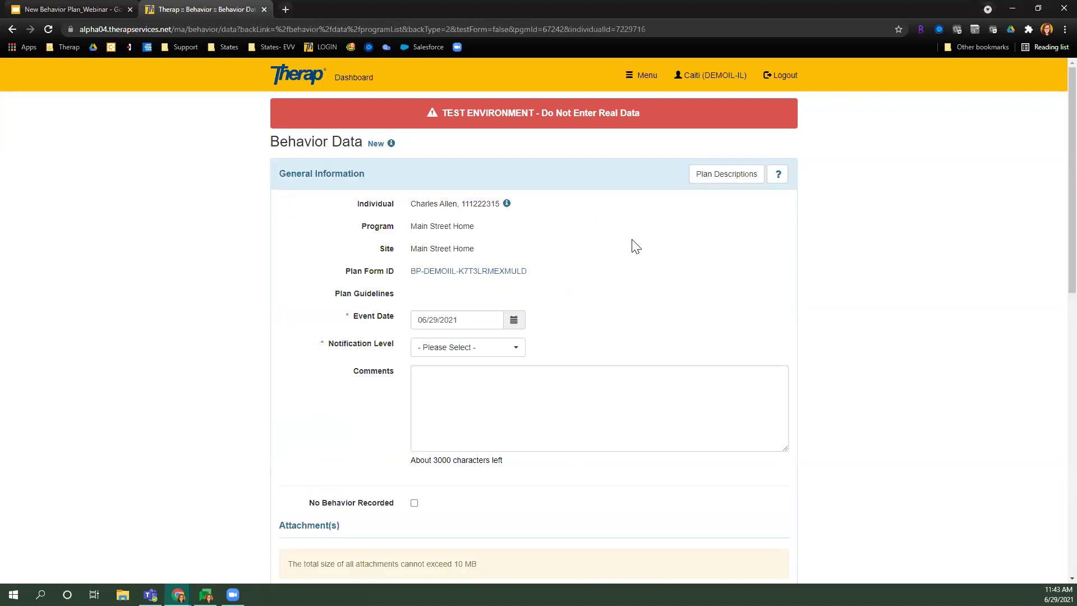
Step: Set the notification level of the new behavior data entry to Medium
{"action": "scroll", "coordinate": [632, 243], "scroll_direction": "down", "scroll_amount": 3}
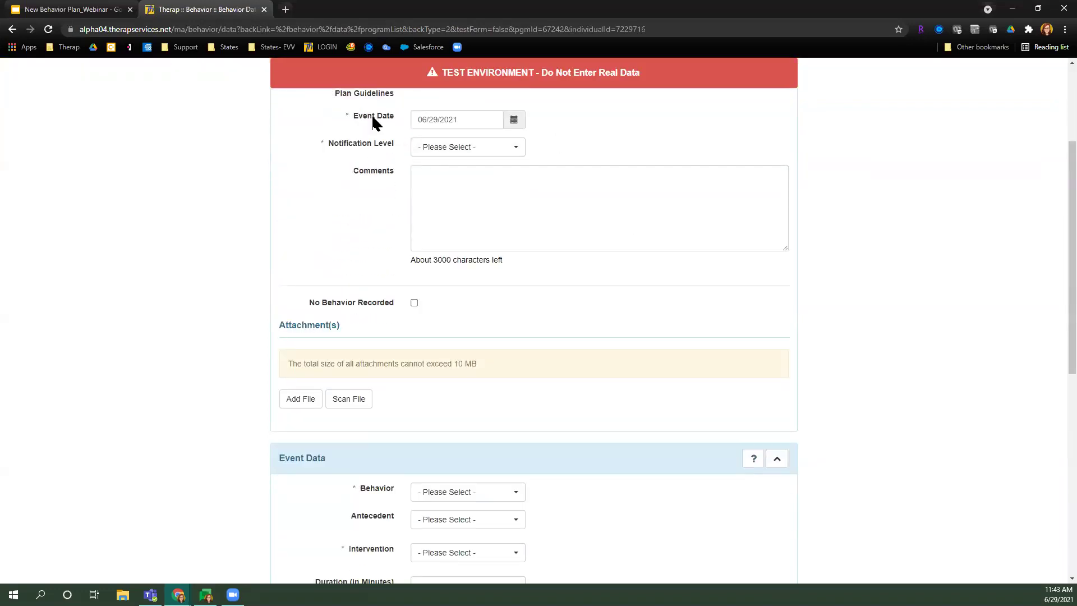
{"action": "left_click", "coordinate": [428, 149]}
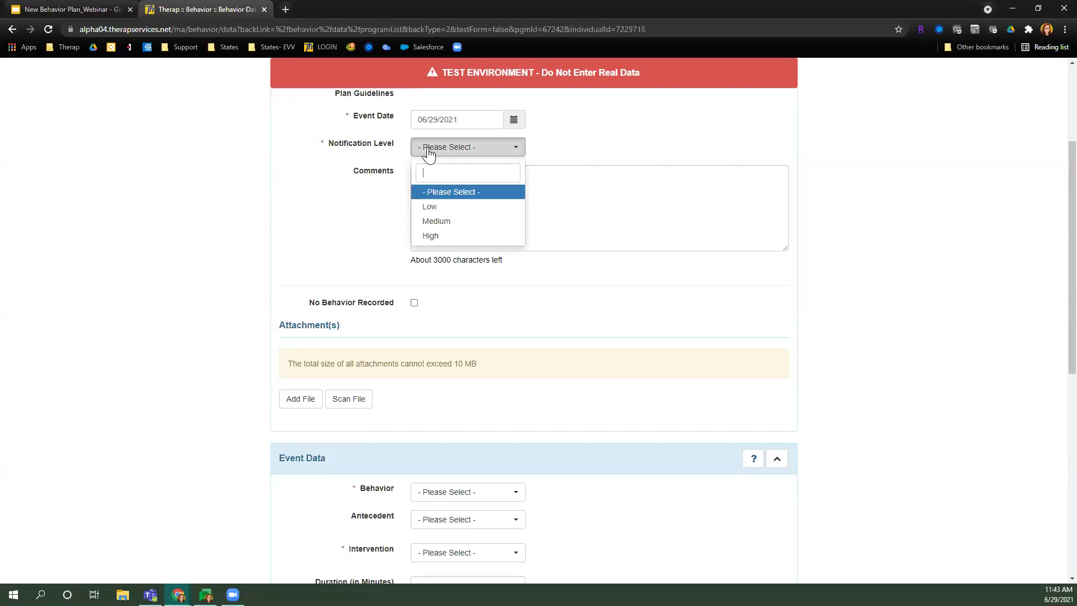
{"action": "left_click", "coordinate": [457, 219]}
{"action": "left_click", "coordinate": [598, 139]}
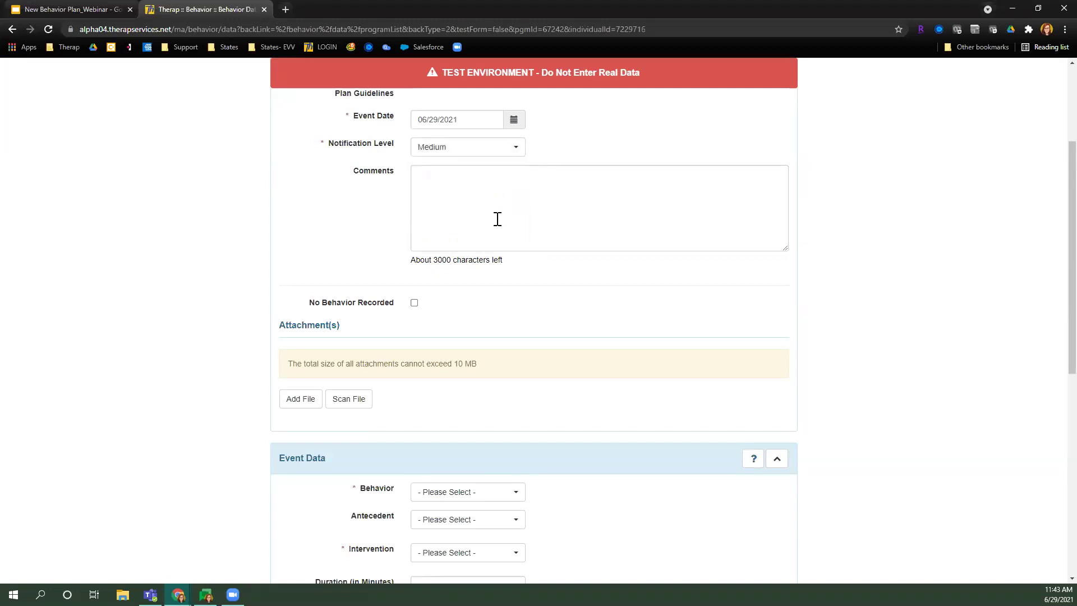
{"action": "left_click_drag", "start_coordinate": [432, 272], "coordinate": [530, 262]}
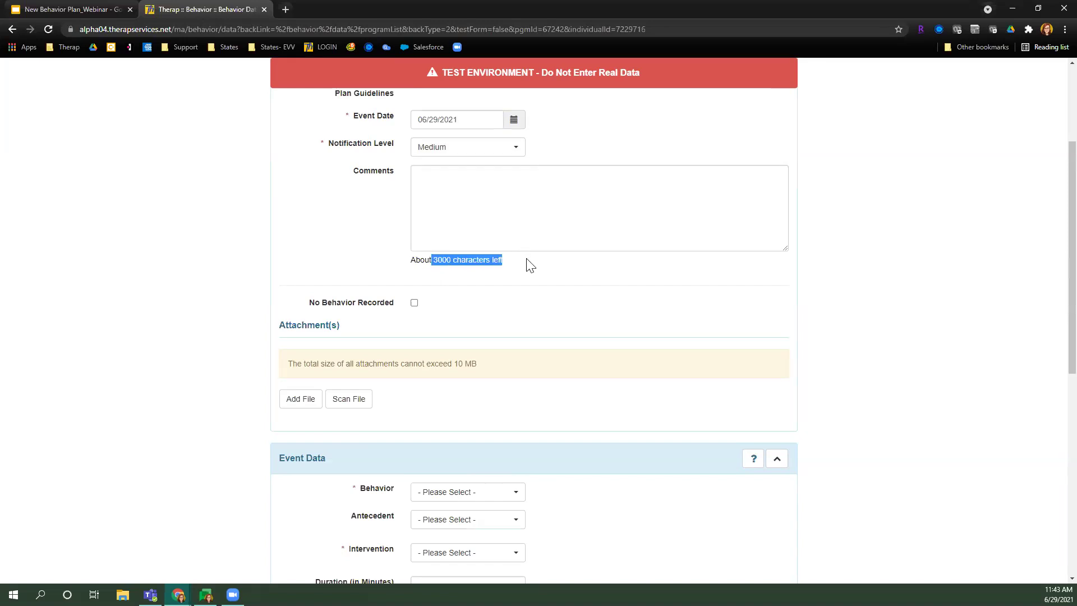
{"action": "left_click", "coordinate": [527, 262]}
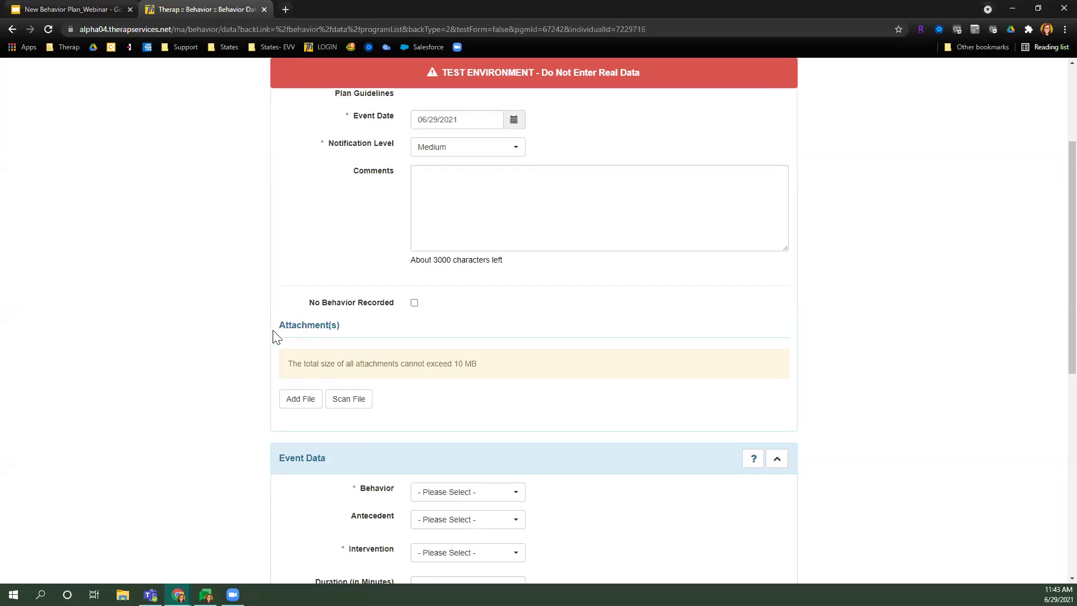
{"action": "left_click_drag", "start_coordinate": [275, 335], "coordinate": [360, 329]}
{"action": "left_click", "coordinate": [358, 329]}
Step: Fill in the event data with behavior Medication Refusal, antecedent Preferred Staff Unavailable and Intervention A
{"action": "scroll", "coordinate": [947, 253], "scroll_direction": "down", "scroll_amount": 3}
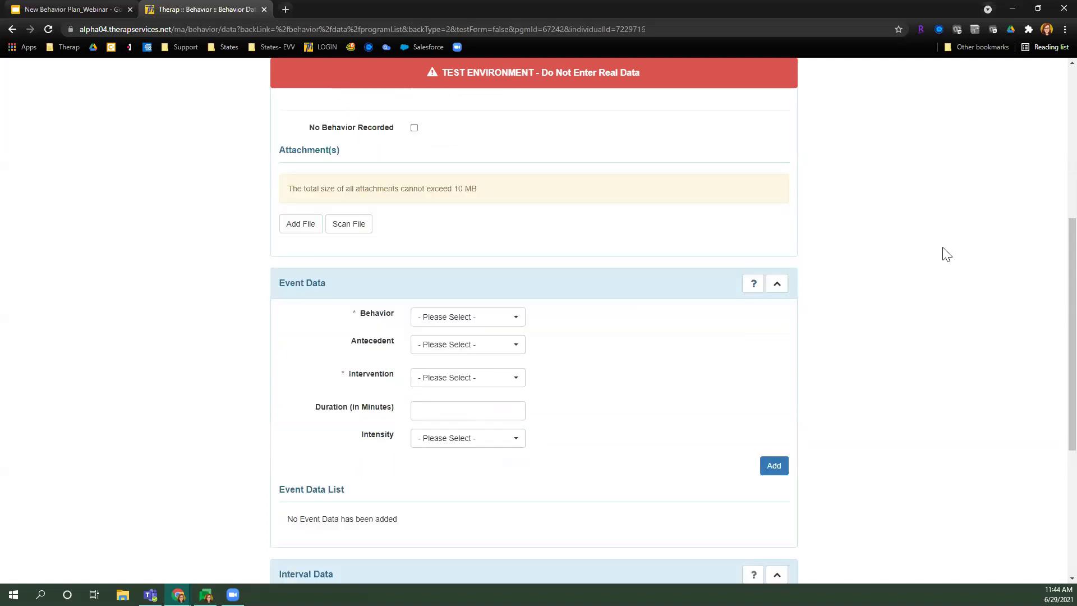
{"action": "left_click_drag", "start_coordinate": [280, 235], "coordinate": [369, 218]}
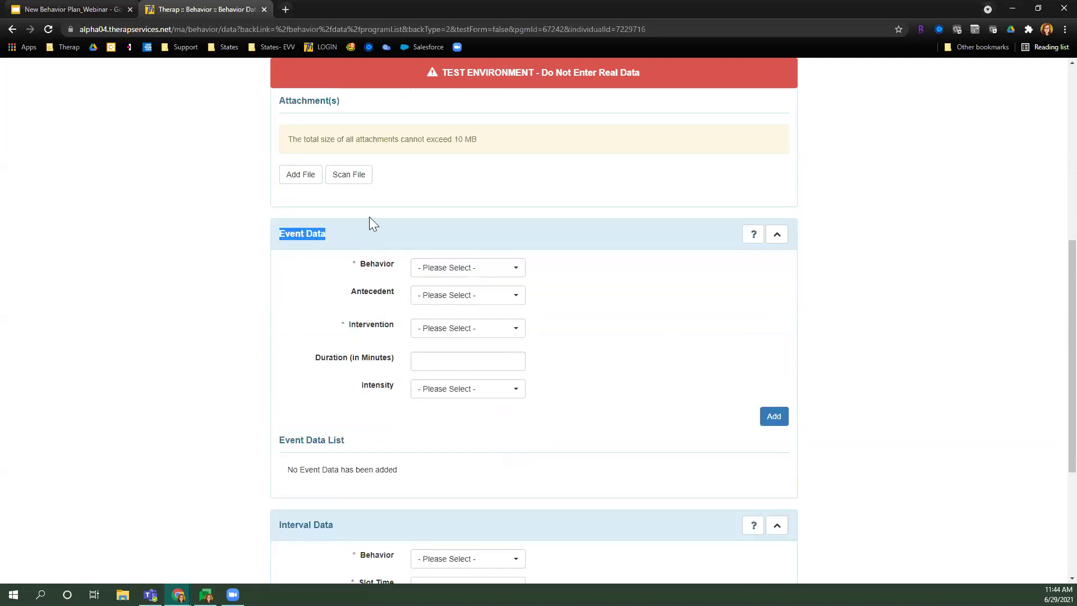
{"action": "left_click", "coordinate": [444, 271]}
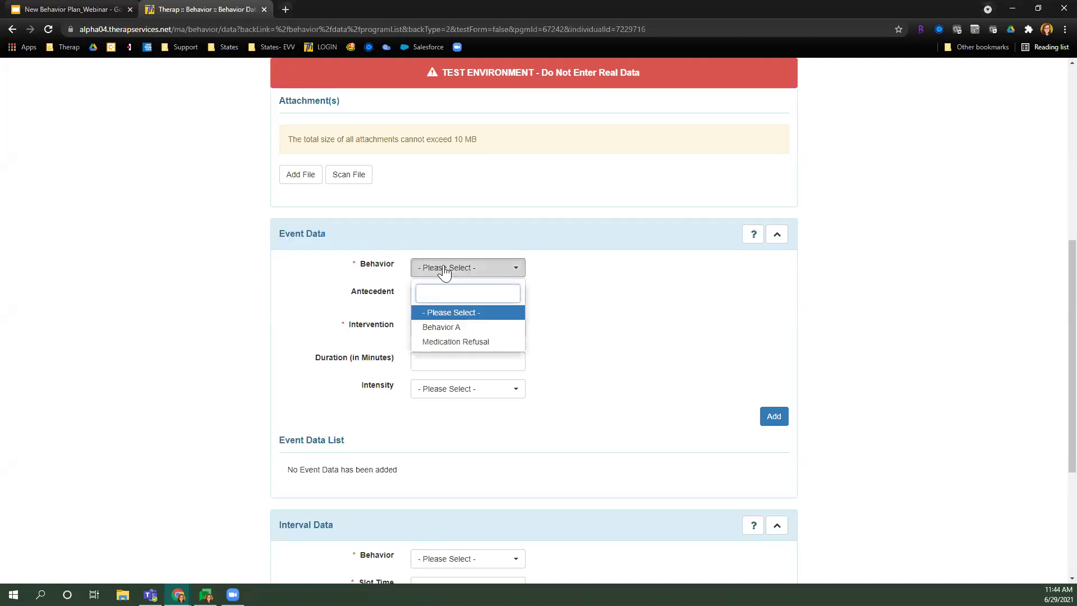
{"action": "left_click", "coordinate": [439, 343]}
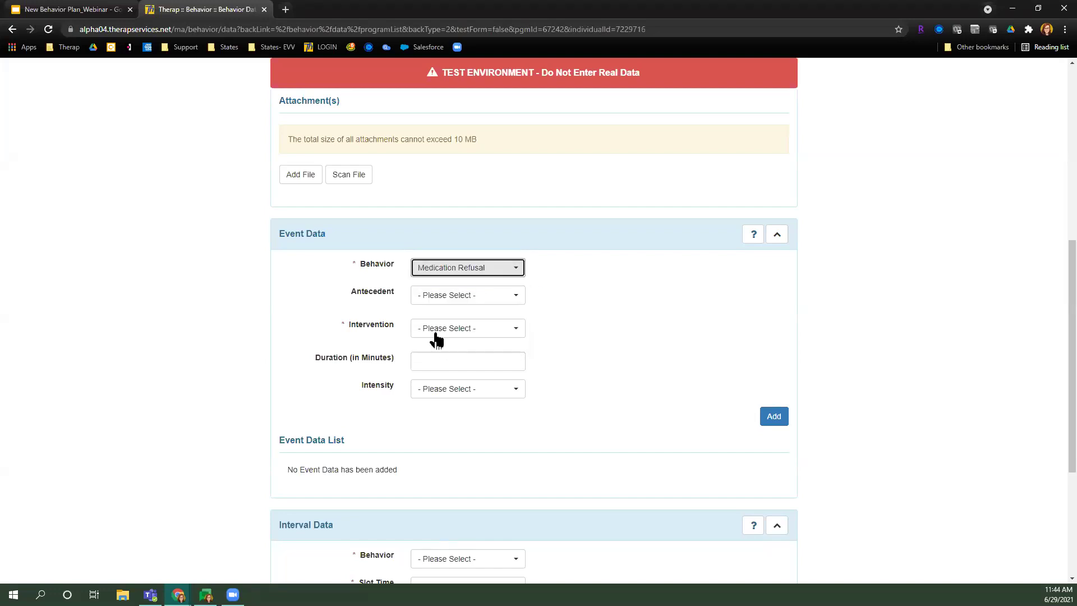
{"action": "left_click", "coordinate": [486, 298]}
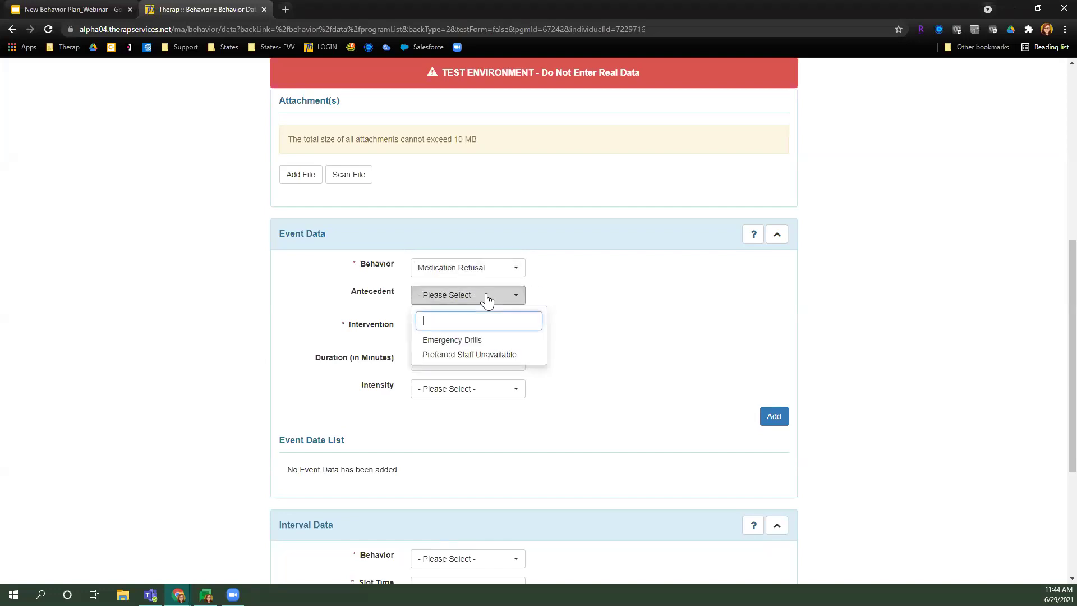
{"action": "left_click", "coordinate": [452, 354]}
{"action": "left_click", "coordinate": [599, 310]}
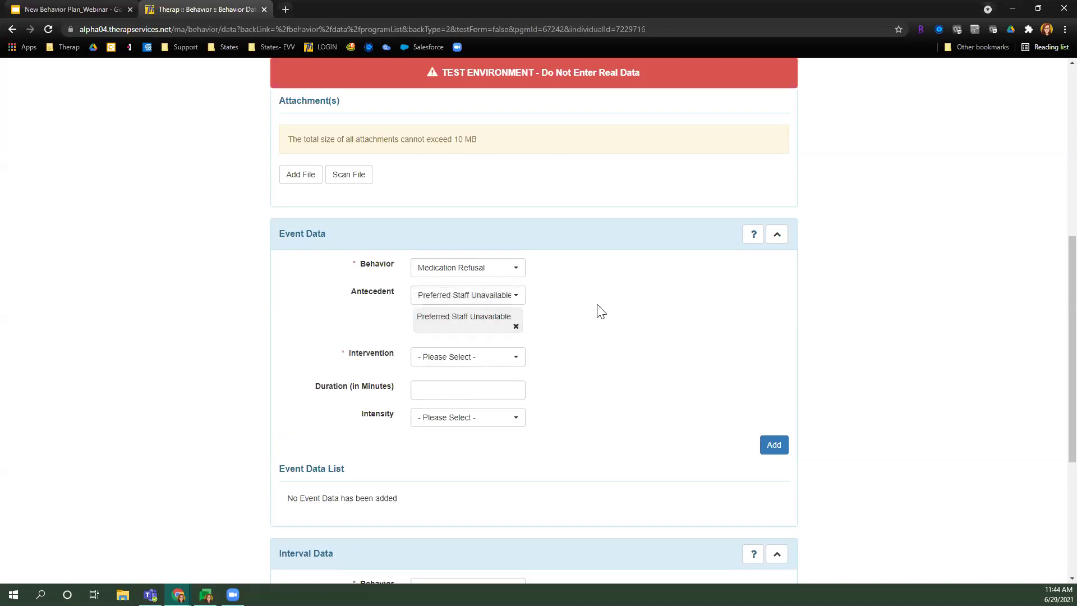
{"action": "left_click", "coordinate": [493, 360]}
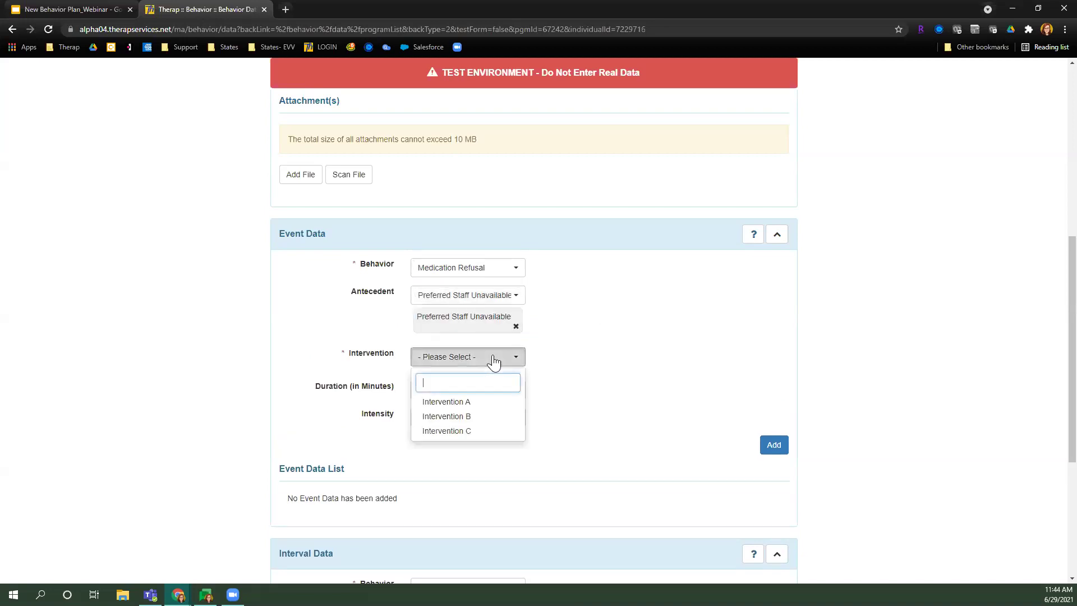
{"action": "left_click", "coordinate": [492, 402]}
{"action": "left_click", "coordinate": [603, 346]}
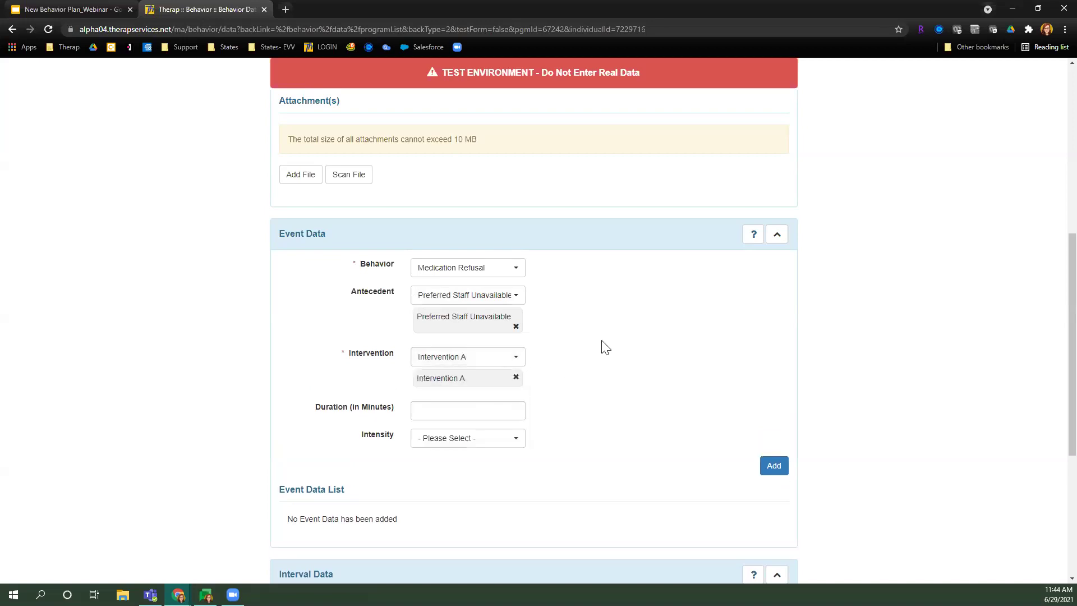
Step: Set the event's duration to 120 minutes and its intensity to Low, and add it to the event data list
{"action": "left_click", "coordinate": [461, 404]}
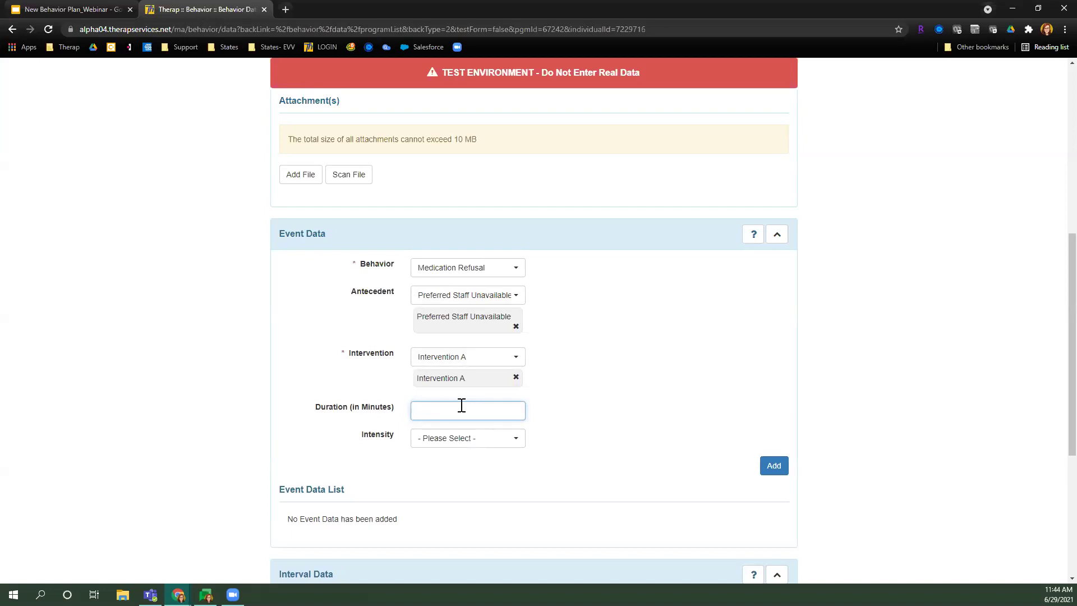
{"action": "left_click", "coordinate": [557, 414]}
{"action": "left_click", "coordinate": [500, 442]}
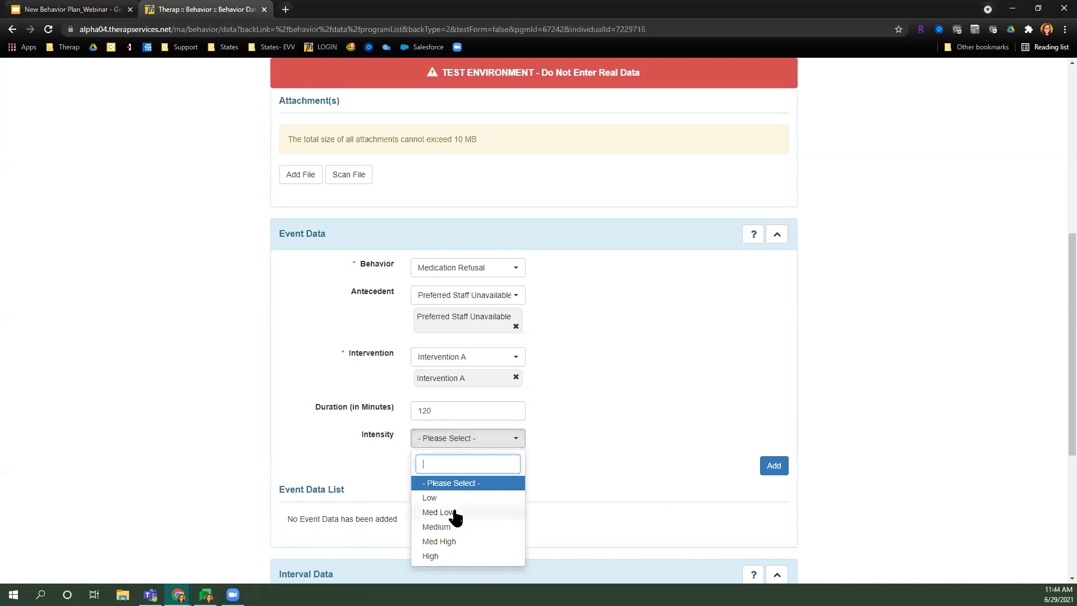
{"action": "left_click", "coordinate": [492, 496]}
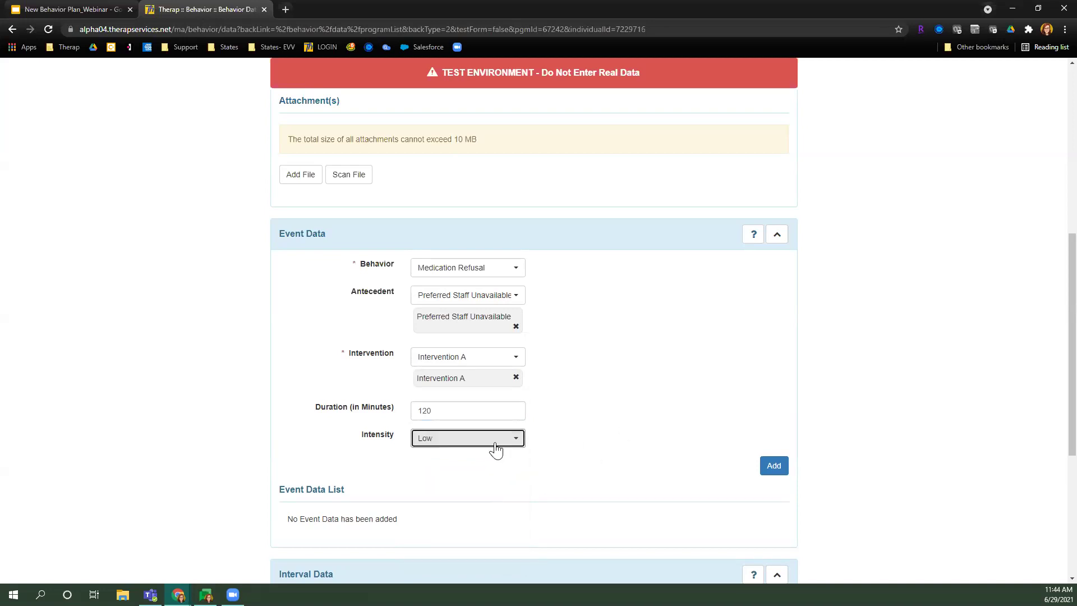
{"action": "left_click", "coordinate": [772, 467]}
Step: Fill in a second event with Behavior A, antecedent Emergency Drills and Intervention B
{"action": "scroll", "coordinate": [655, 362], "scroll_direction": "down", "scroll_amount": 2}
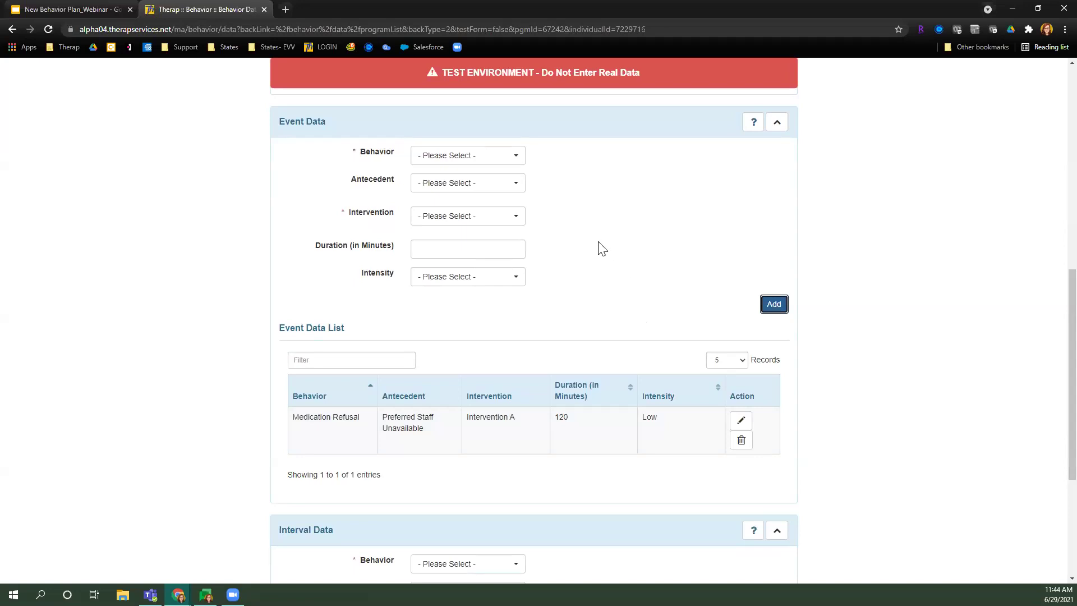
{"action": "left_click", "coordinate": [490, 163]}
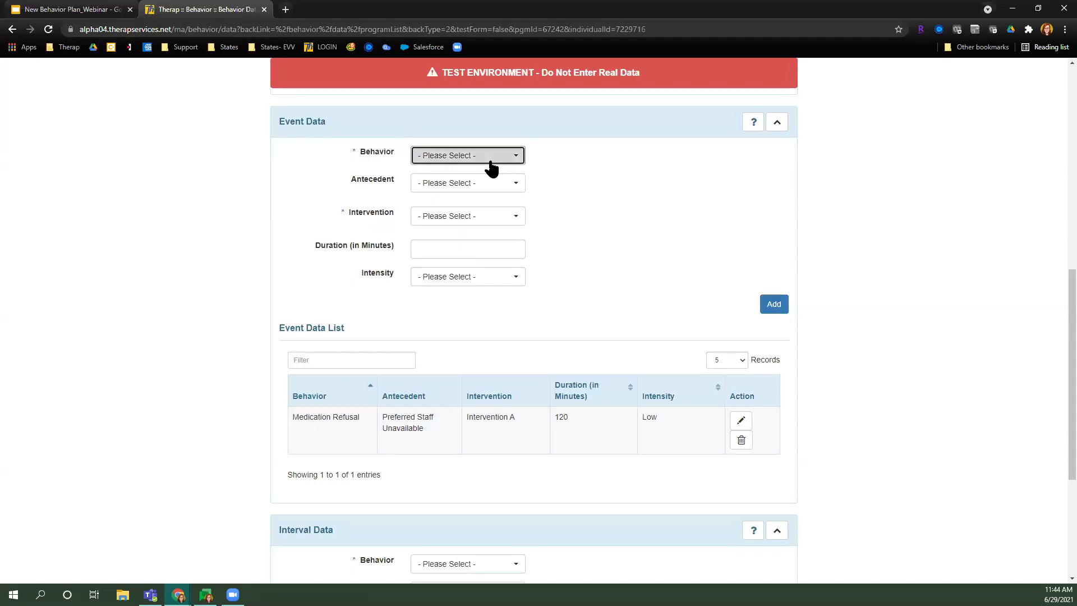
{"action": "left_click", "coordinate": [465, 214]}
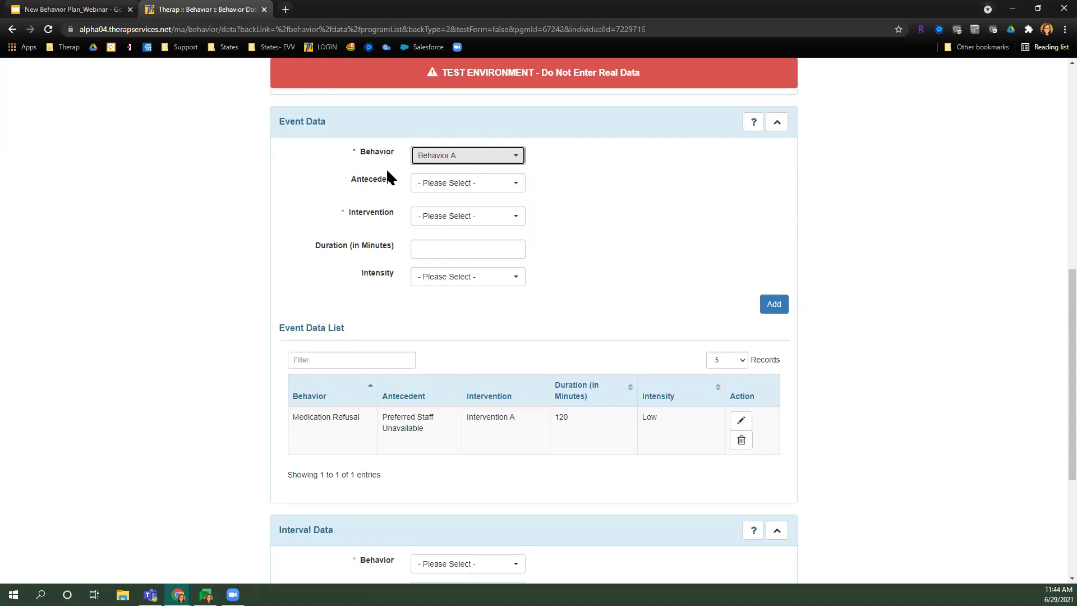
{"action": "left_click", "coordinate": [510, 187]}
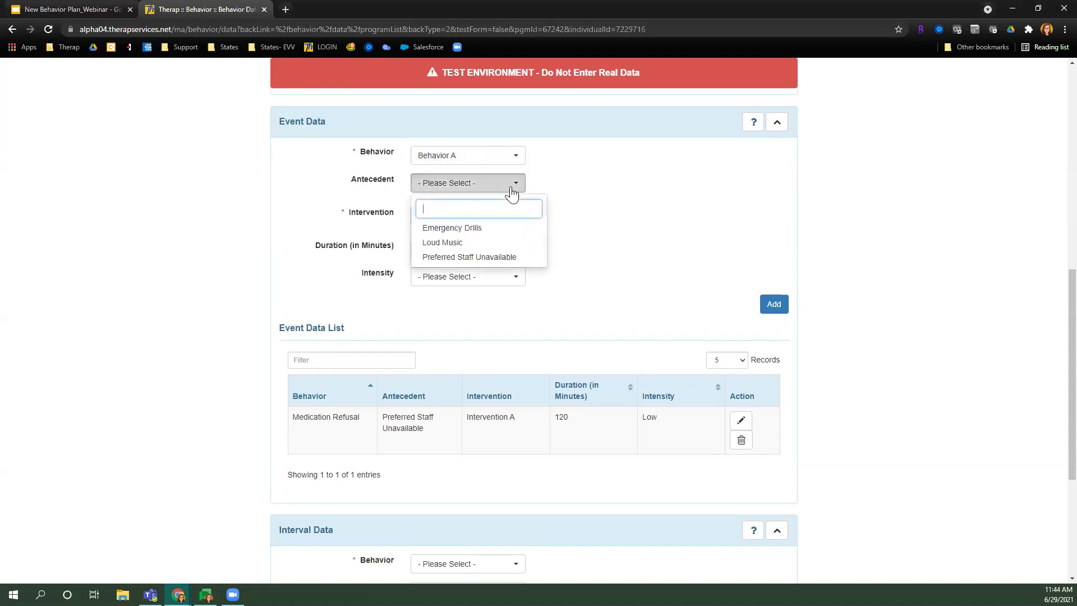
{"action": "left_click", "coordinate": [493, 235]}
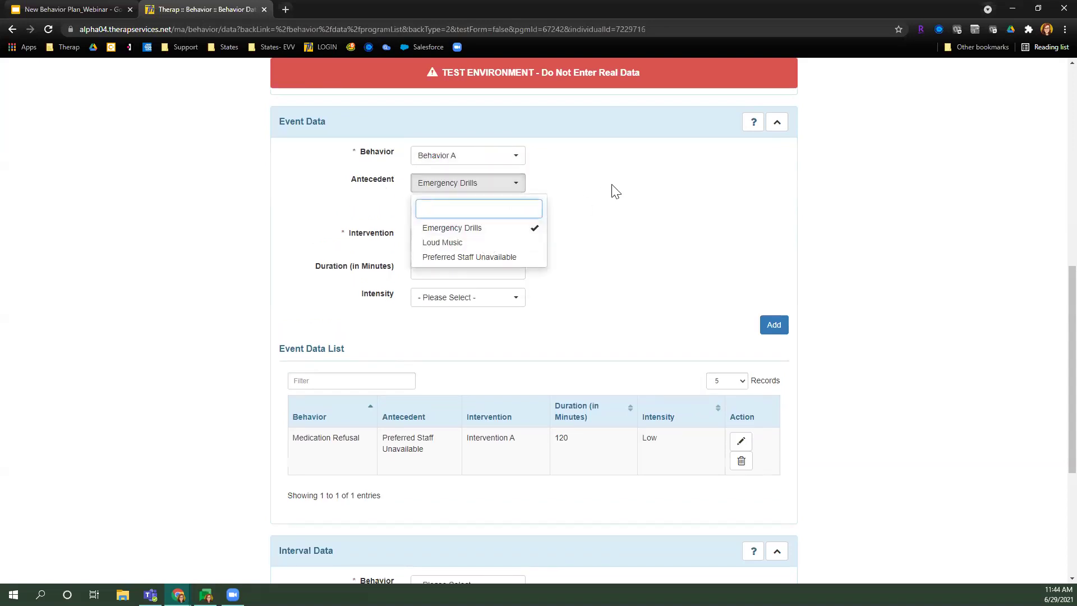
{"action": "left_click", "coordinate": [607, 193]}
{"action": "left_click", "coordinate": [494, 237]}
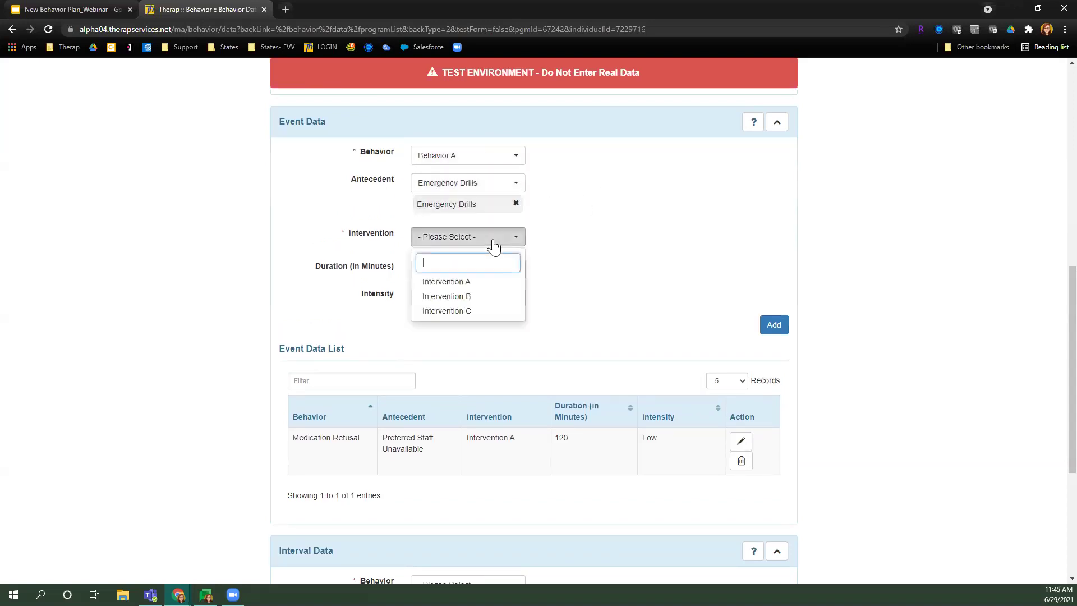
{"action": "left_click", "coordinate": [474, 296]}
{"action": "left_click", "coordinate": [632, 230]}
Step: Set the second event's duration to 20 minutes and its intensity to Medium, and add it to the event data list
{"action": "left_click", "coordinate": [491, 286]}
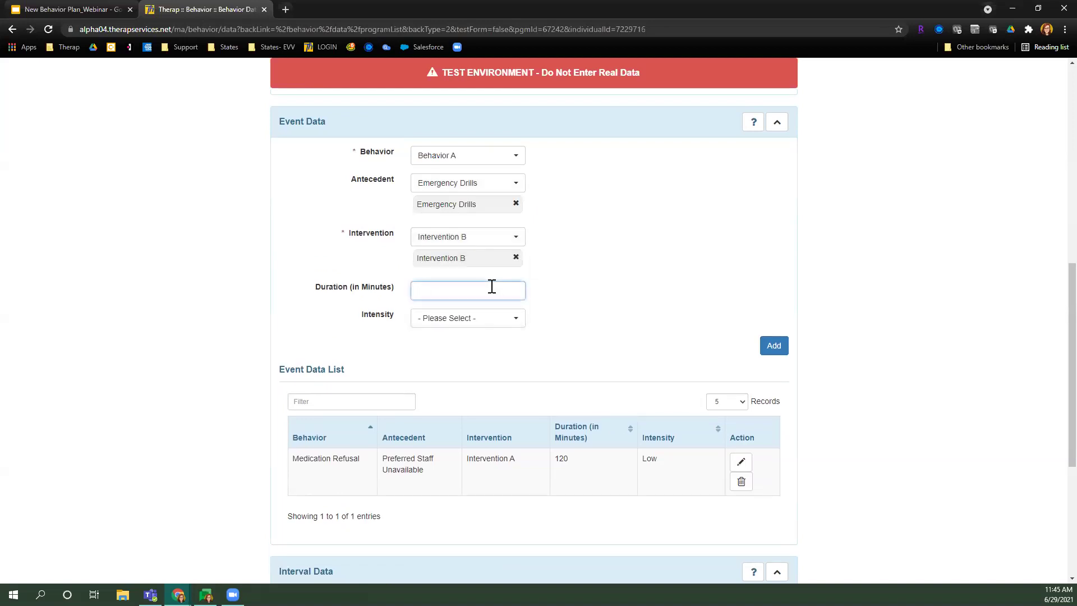
{"action": "left_click", "coordinate": [488, 321]}
{"action": "left_click", "coordinate": [482, 408]}
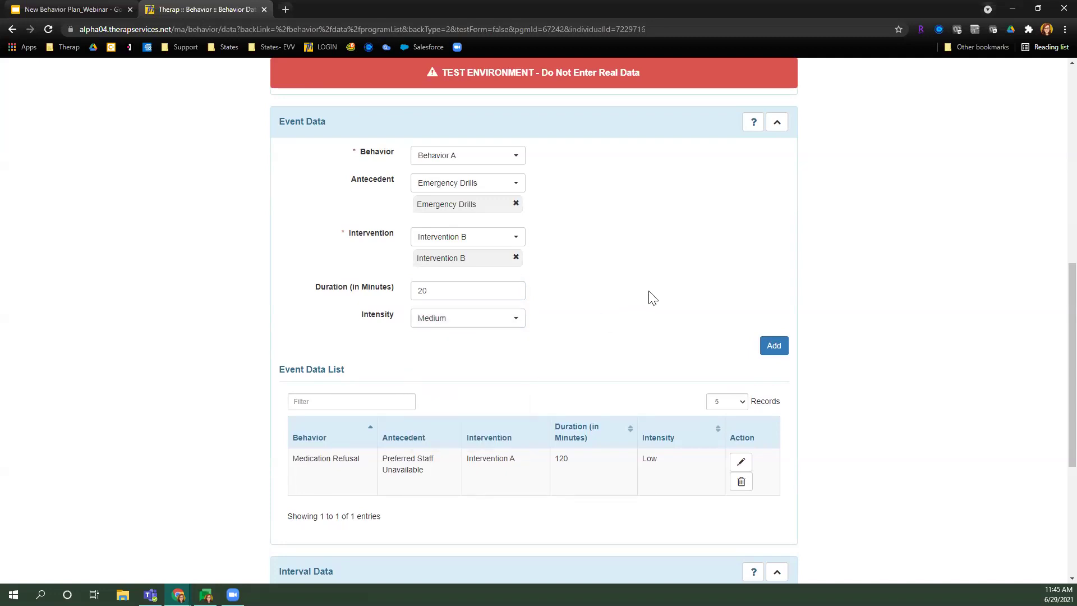
{"action": "left_click", "coordinate": [773, 345]}
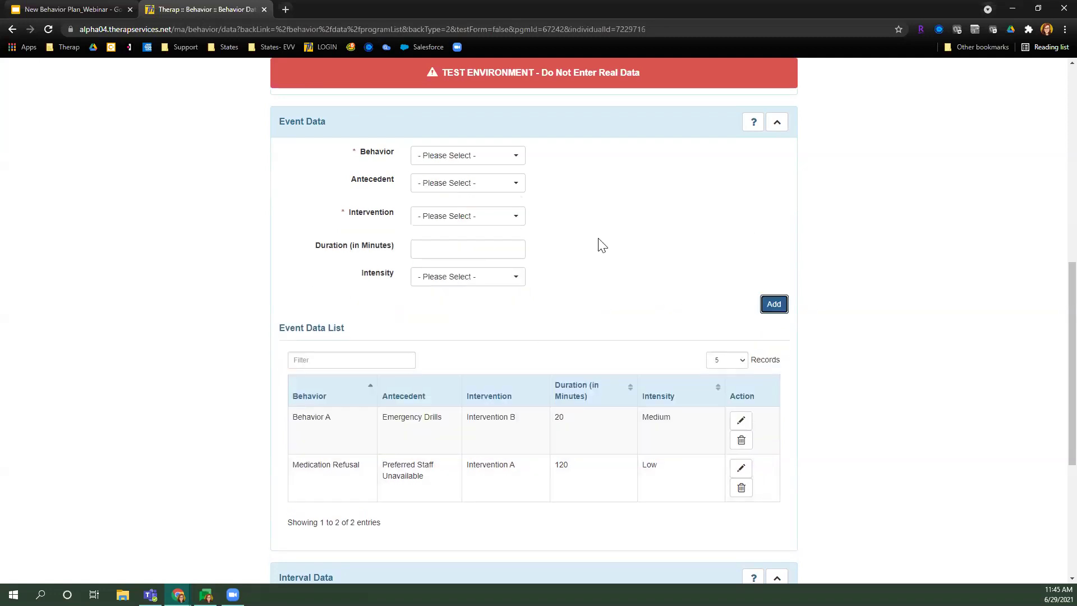
Step: Review the event data list and submit the behavior data form without interval data
{"action": "scroll", "coordinate": [555, 272], "scroll_direction": "down", "scroll_amount": 3}
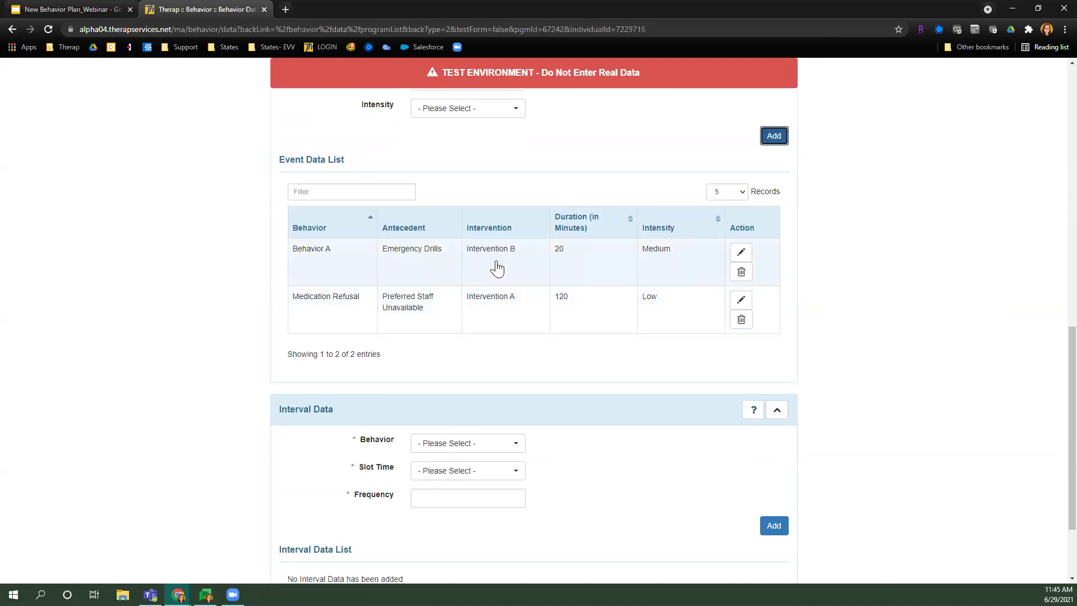
{"action": "scroll", "coordinate": [498, 267], "scroll_direction": "up", "scroll_amount": 3}
{"action": "left_click", "coordinate": [673, 276]}
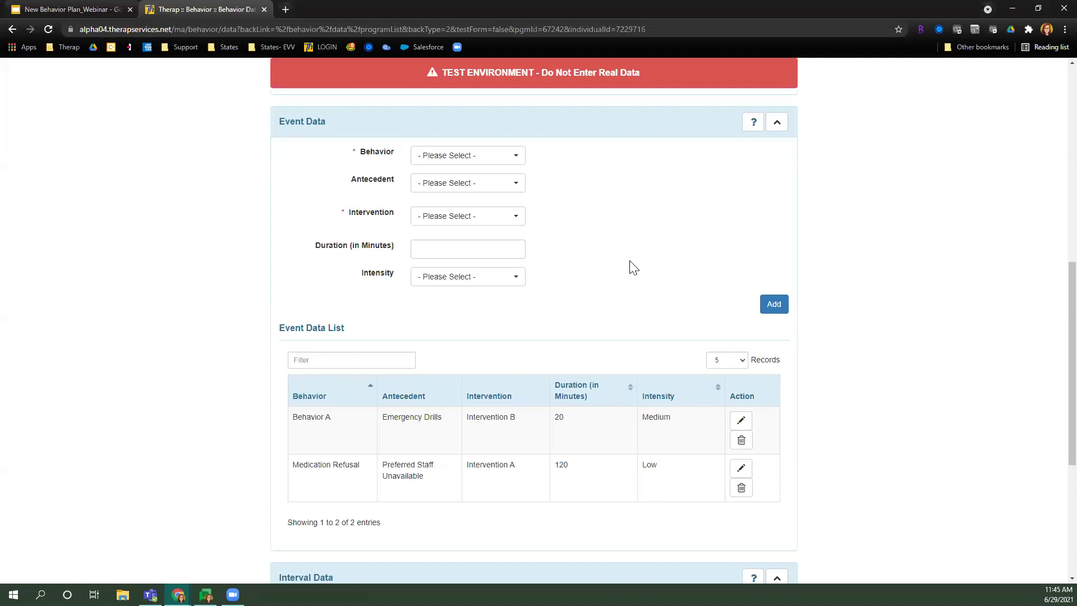
{"action": "left_click", "coordinate": [353, 119]}
{"action": "scroll", "coordinate": [685, 269], "scroll_direction": "down", "scroll_amount": 2}
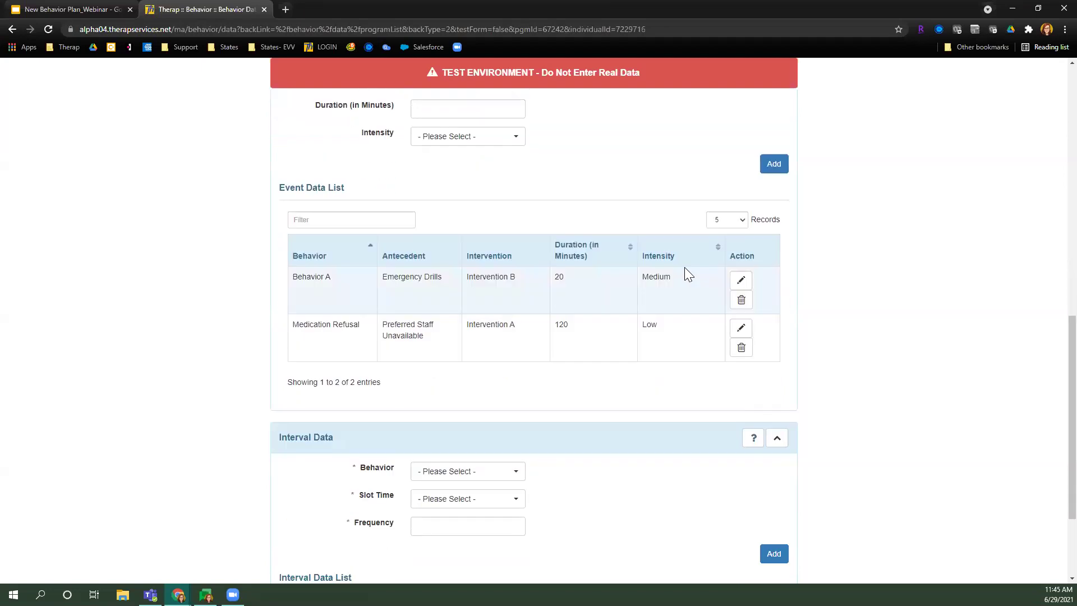
{"action": "scroll", "coordinate": [684, 274], "scroll_direction": "down", "scroll_amount": 2}
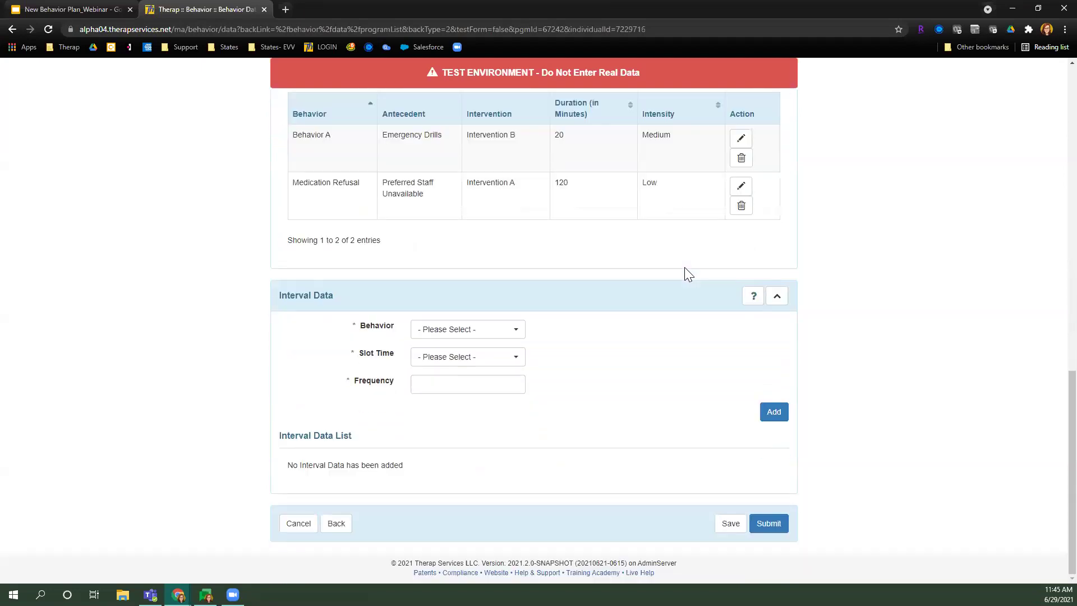
{"action": "left_click", "coordinate": [775, 524]}
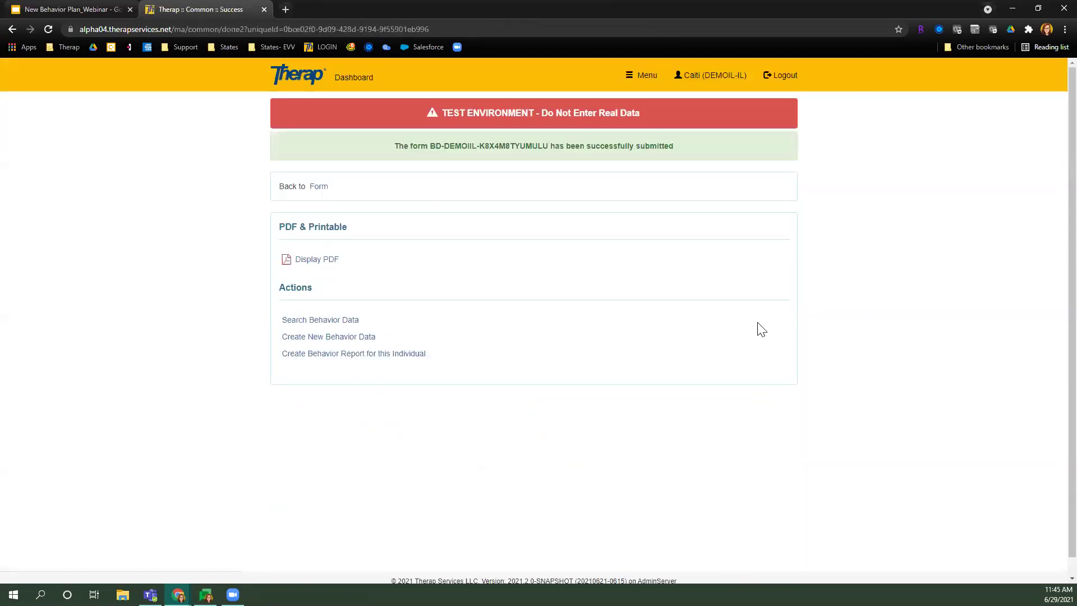
Step: Start a further behavior data entry for the same individual in the Main Street Home program
{"action": "left_click_drag", "start_coordinate": [674, 145], "coordinate": [586, 154]}
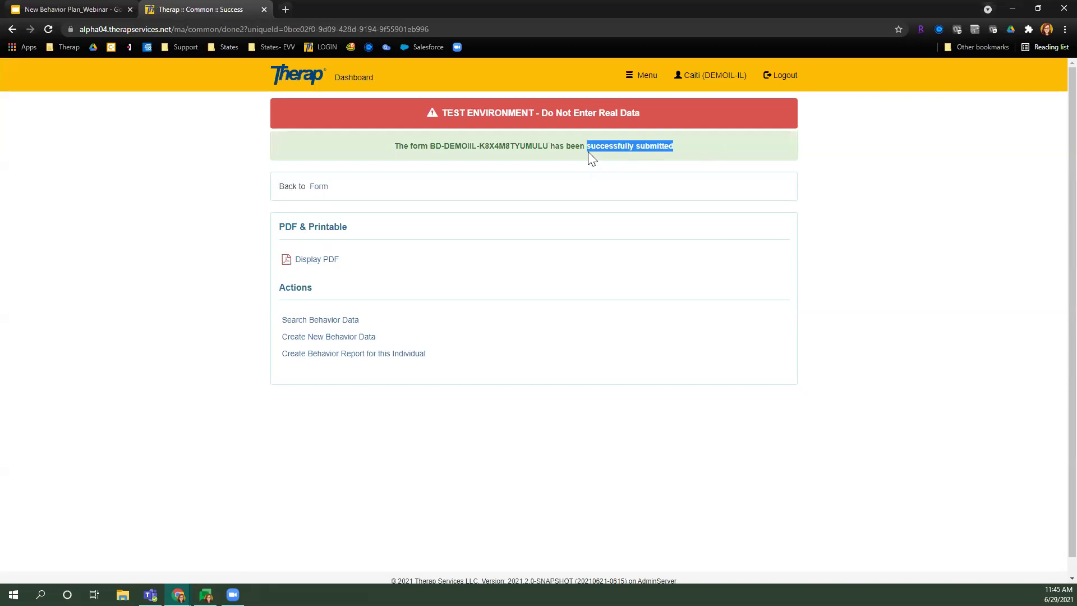
{"action": "left_click", "coordinate": [323, 340]}
{"action": "left_click", "coordinate": [383, 475]}
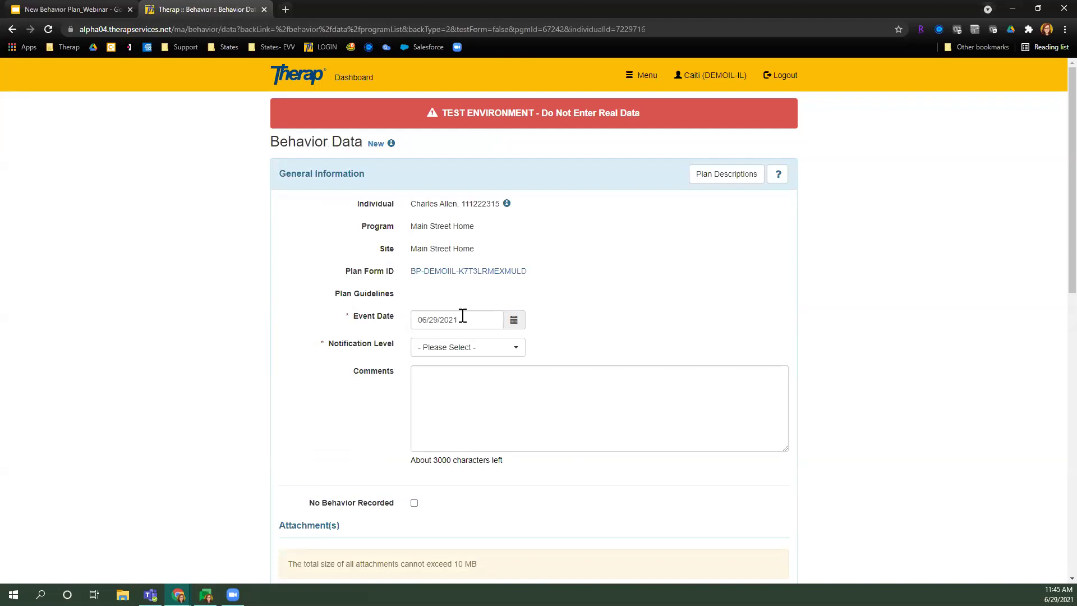
Step: Fill in an event with behavior Medication Refusal, antecedent Preferred Staff Unavailable and Intervention B
{"action": "scroll", "coordinate": [690, 321], "scroll_direction": "down", "scroll_amount": 1}
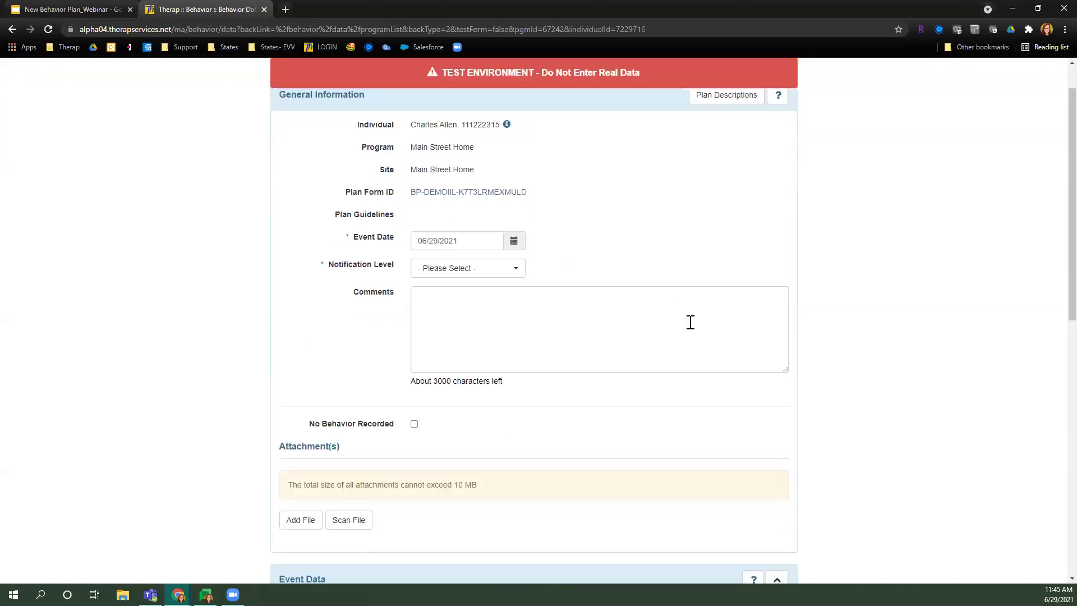
{"action": "scroll", "coordinate": [691, 322], "scroll_direction": "down", "scroll_amount": 6}
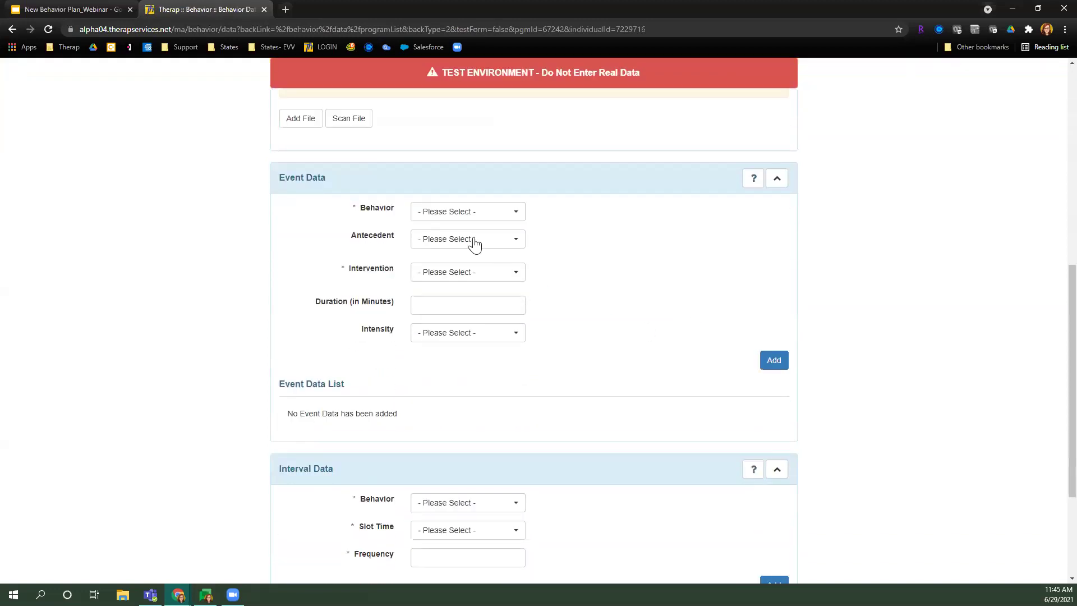
{"action": "left_click", "coordinate": [470, 217]}
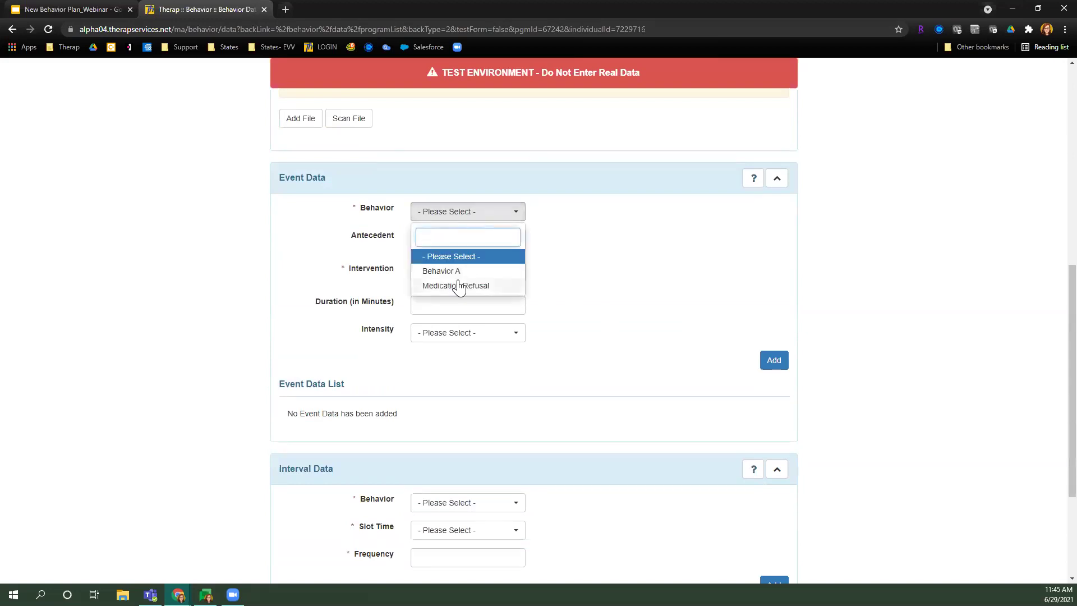
{"action": "left_click", "coordinate": [458, 286]}
{"action": "left_click", "coordinate": [475, 240]}
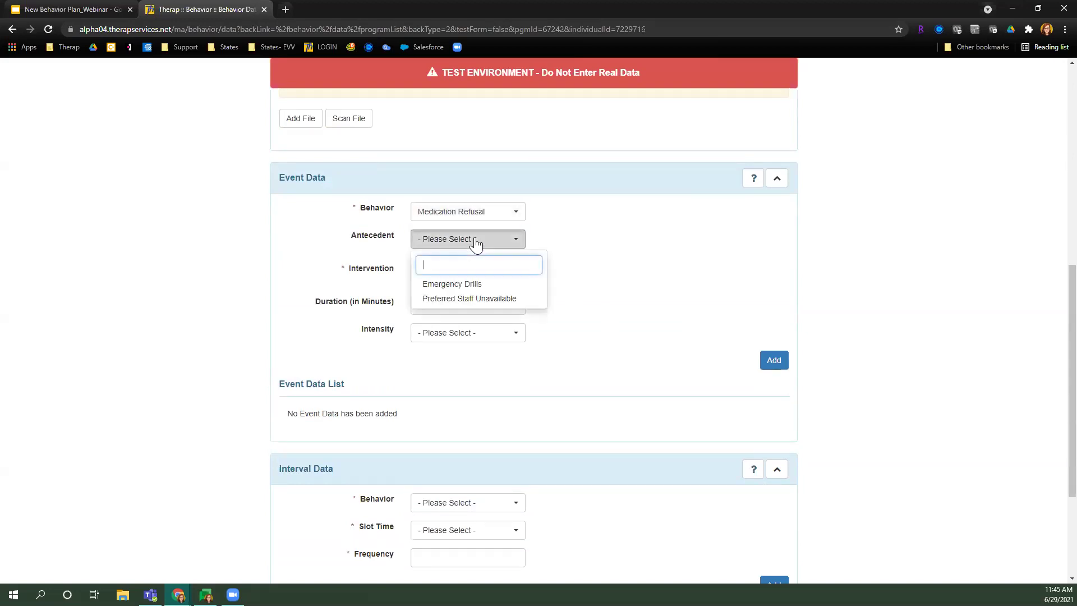
{"action": "left_click", "coordinate": [467, 298]}
{"action": "left_click", "coordinate": [618, 301]}
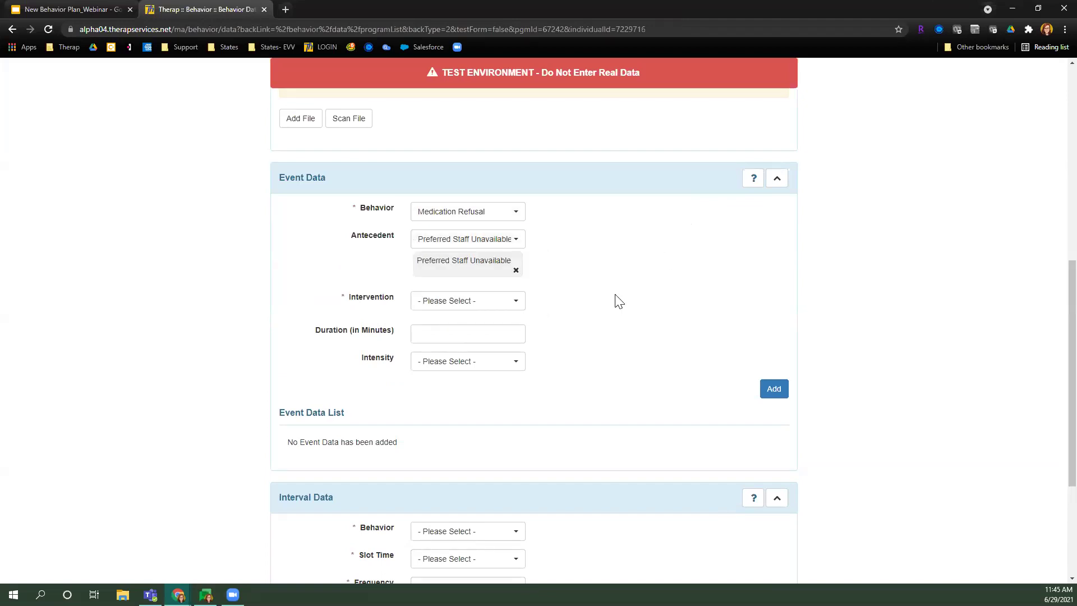
{"action": "left_click", "coordinate": [486, 306]}
{"action": "left_click", "coordinate": [478, 359]}
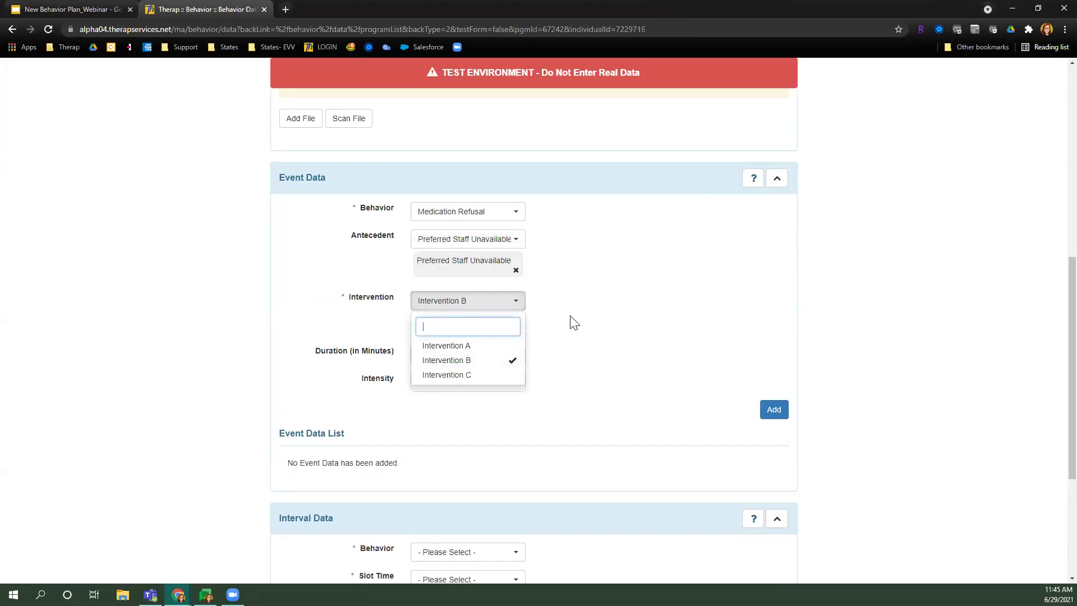
{"action": "left_click", "coordinate": [541, 333]}
Step: Set the event's duration to 120 minutes and its intensity to Med Low, and add it to the event data list
{"action": "left_click", "coordinate": [480, 353]}
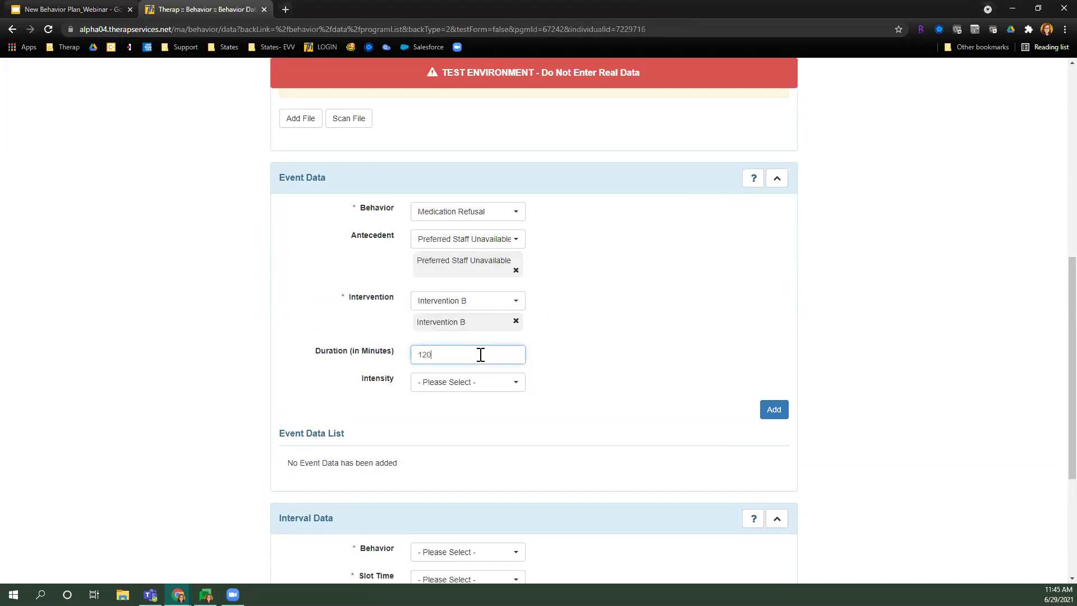
{"action": "left_click", "coordinate": [471, 386]}
{"action": "left_click", "coordinate": [774, 409]}
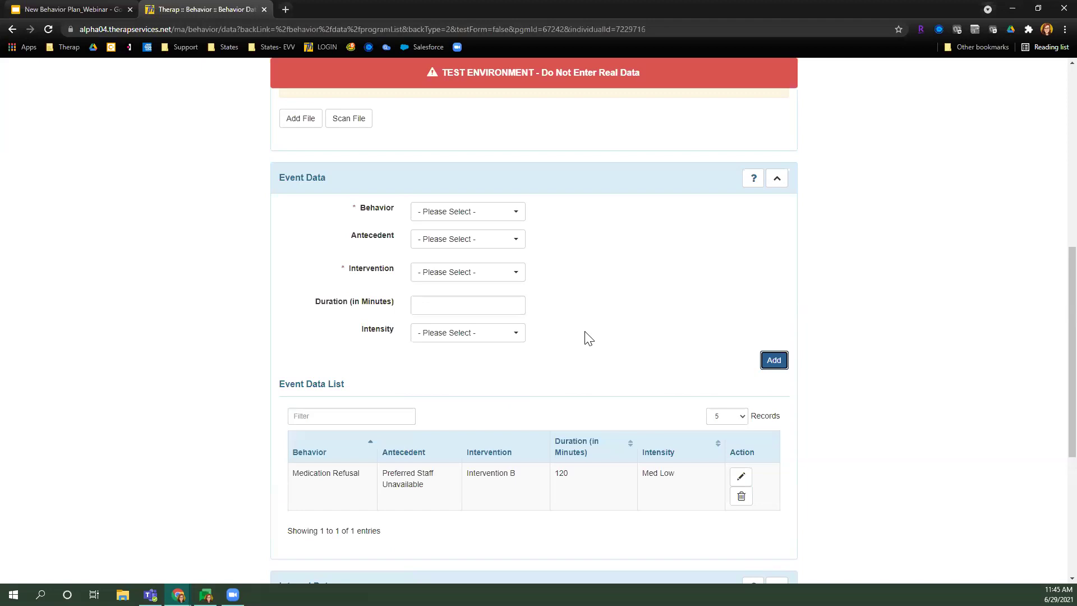
Step: Add an interval data entry for Skin Picking in the 09:00 am - 10:00 am slot with a frequency of 7
{"action": "scroll", "coordinate": [585, 336], "scroll_direction": "down", "scroll_amount": 5}
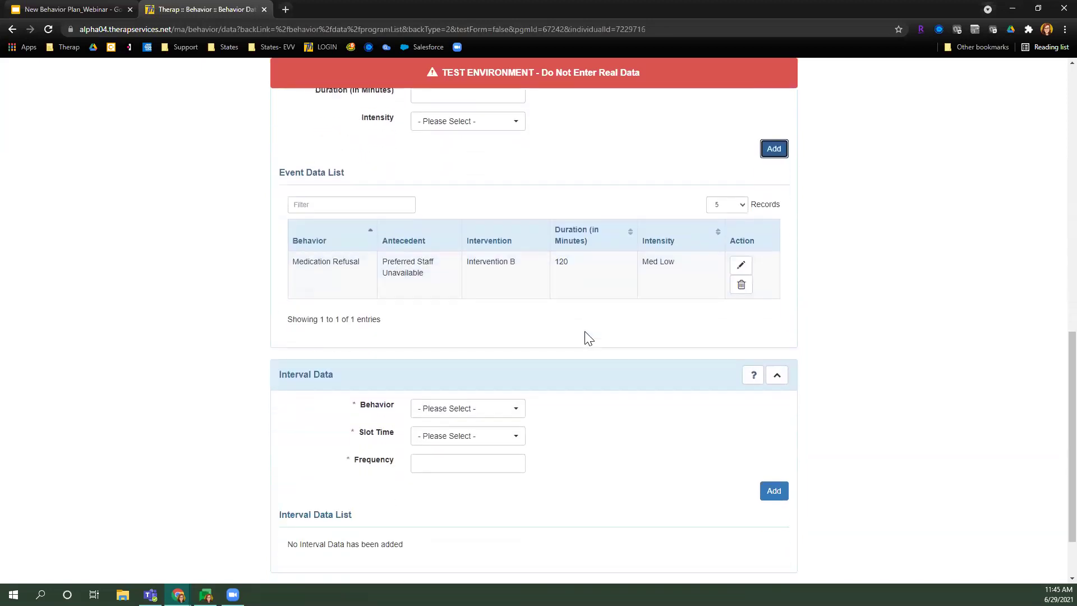
{"action": "left_click_drag", "start_coordinate": [277, 296], "coordinate": [355, 290]}
{"action": "left_click", "coordinate": [356, 291]}
{"action": "left_click", "coordinate": [505, 333]}
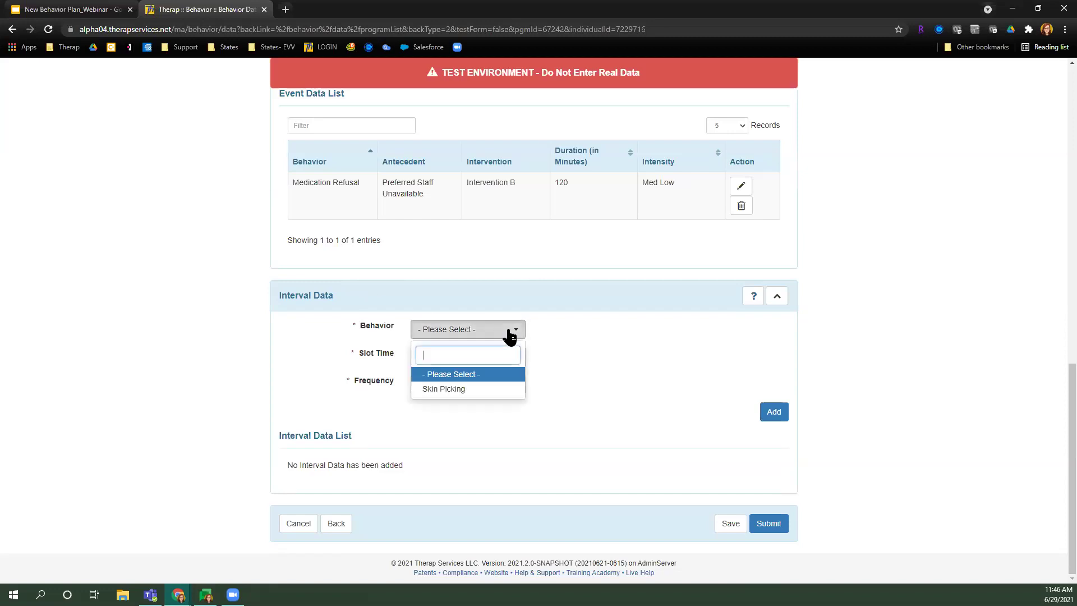
{"action": "left_click", "coordinate": [429, 390]}
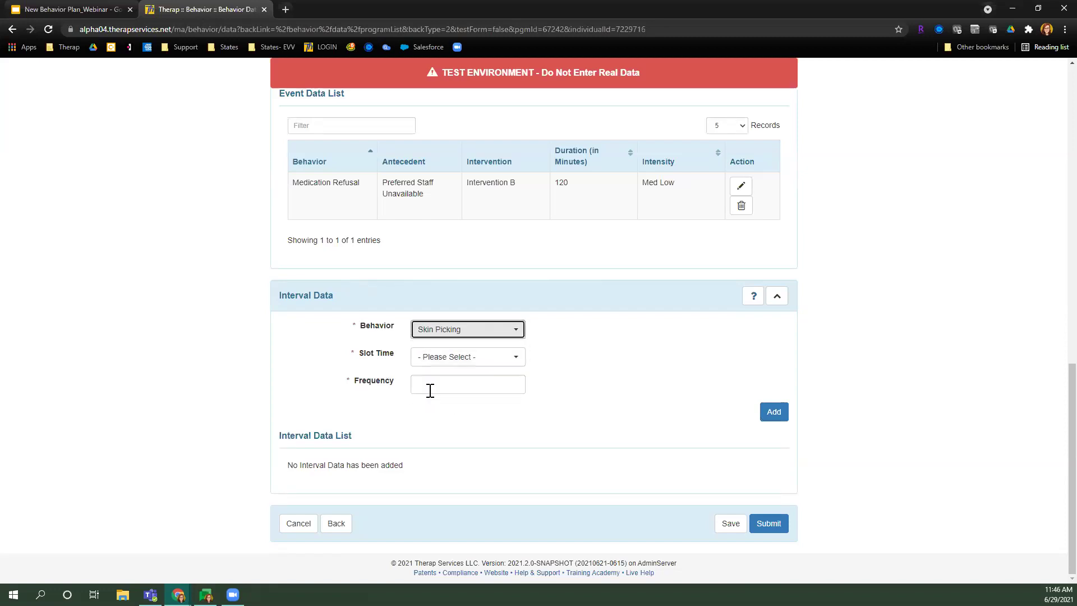
{"action": "left_click", "coordinate": [439, 357]}
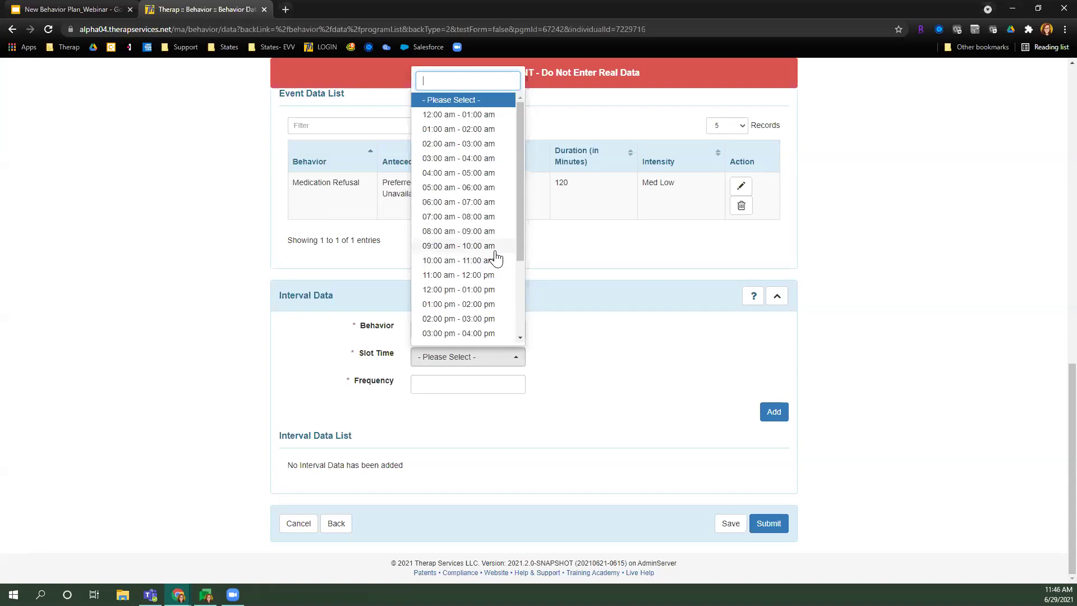
{"action": "left_click", "coordinate": [474, 246]}
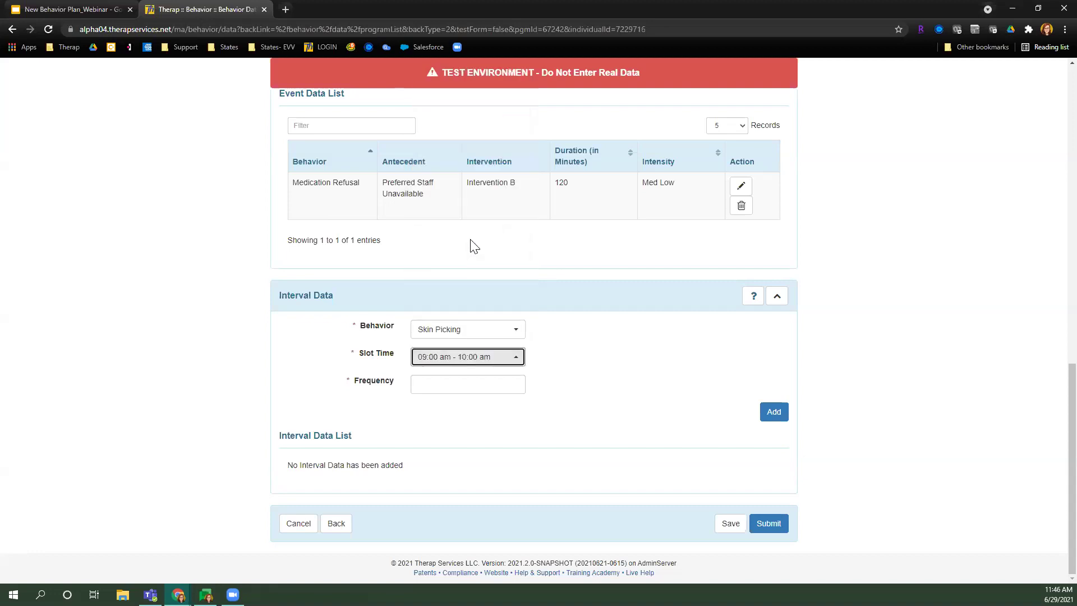
{"action": "left_click", "coordinate": [461, 384]}
{"action": "type", "text": "7"}
{"action": "left_click", "coordinate": [557, 379]}
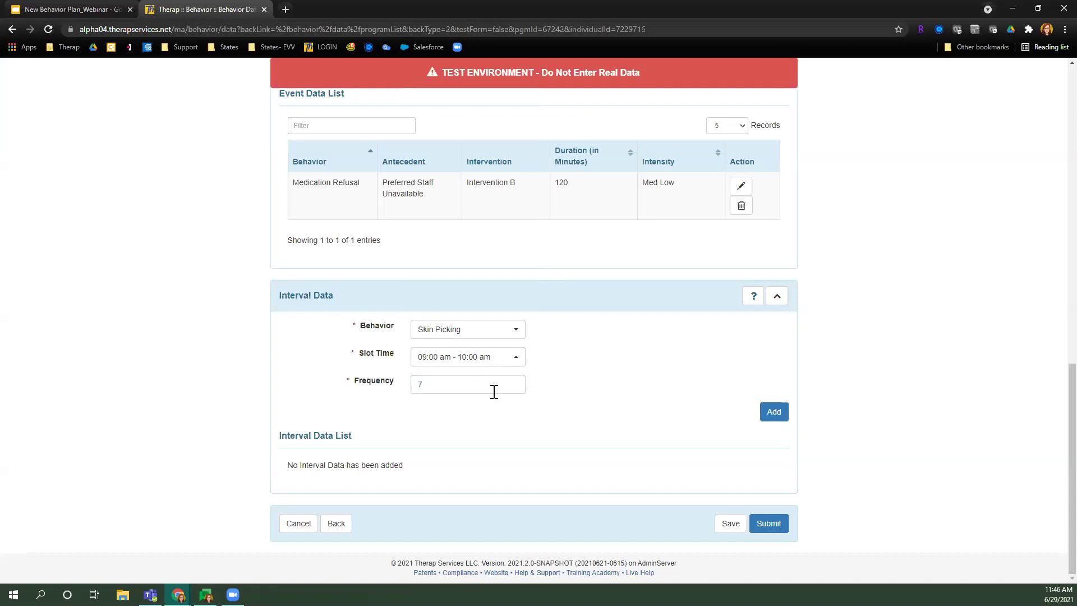
{"action": "left_click", "coordinate": [774, 412]}
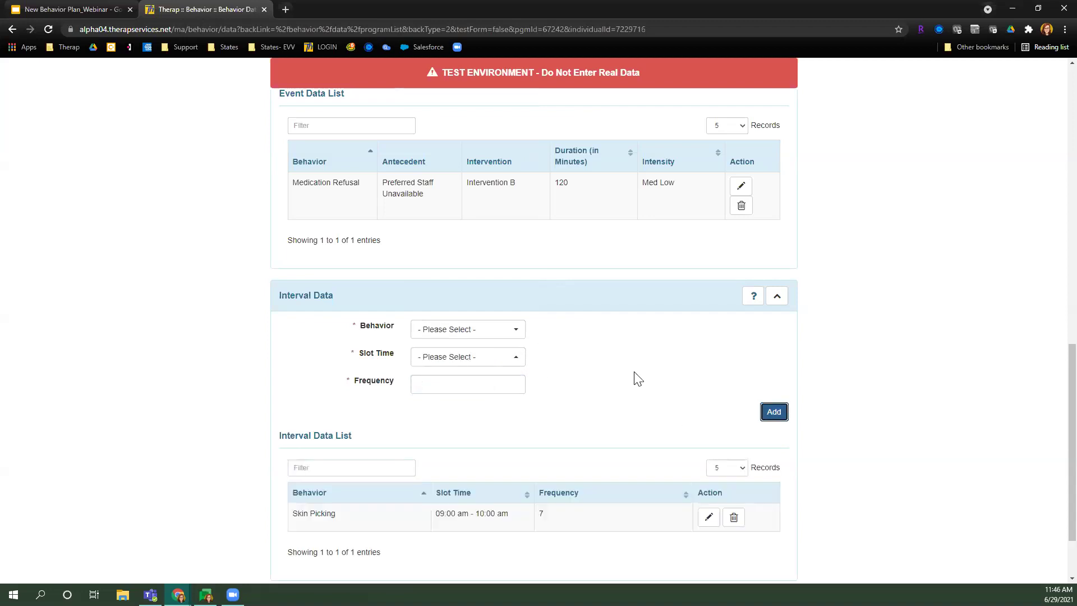
Step: Edit the Skin Picking interval entry in the interval data list, setting its frequency to 9
{"action": "scroll", "coordinate": [637, 379], "scroll_direction": "down", "scroll_amount": 1}
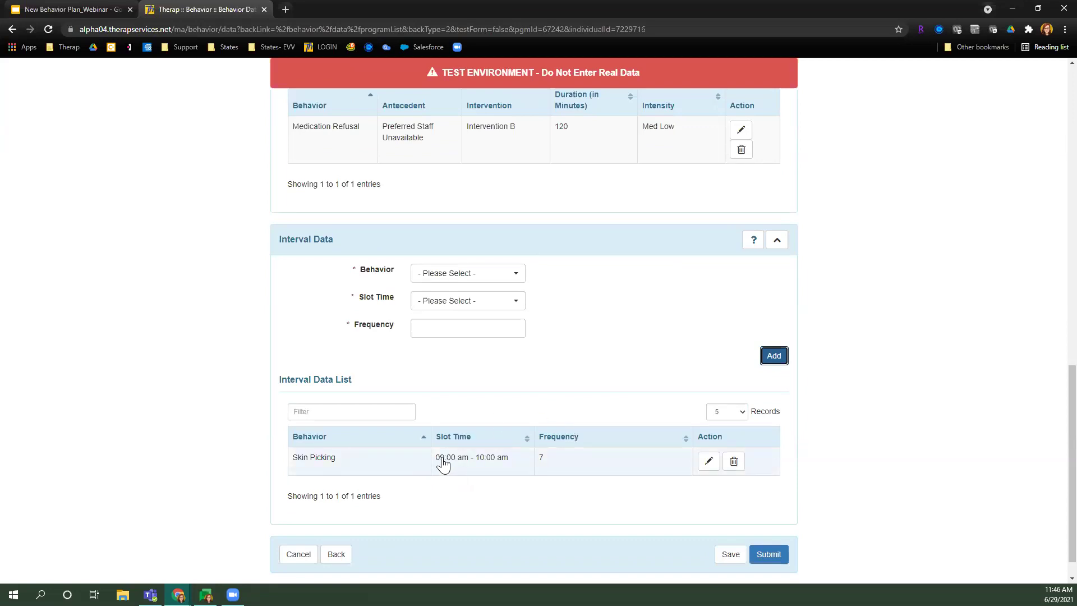
{"action": "left_click", "coordinate": [708, 460]}
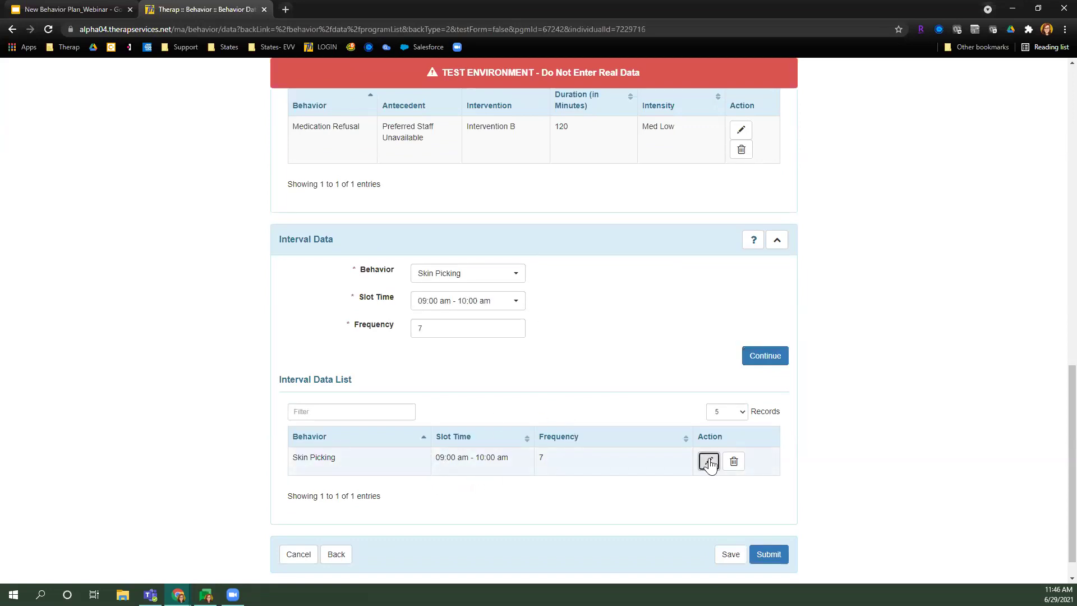
{"action": "left_click", "coordinate": [439, 326]}
{"action": "type", "text": "9"}
{"action": "left_click", "coordinate": [768, 356]}
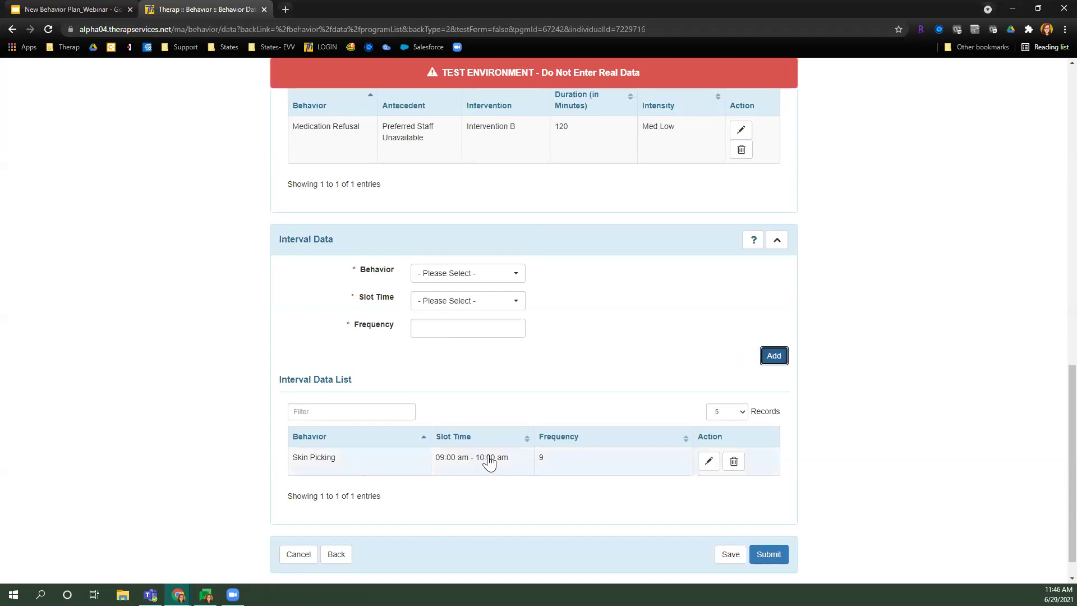
Step: Add a second Skin Picking interval entry for the 07:00 am - 08:00 am slot with a frequency of 3
{"action": "left_click", "coordinate": [491, 278]}
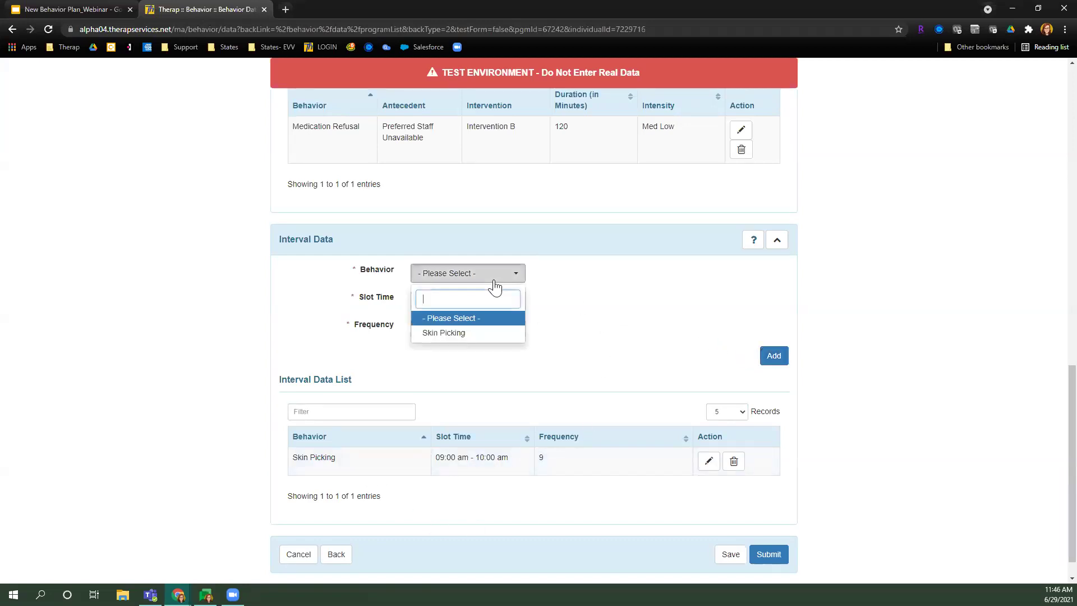
{"action": "left_click", "coordinate": [473, 332]}
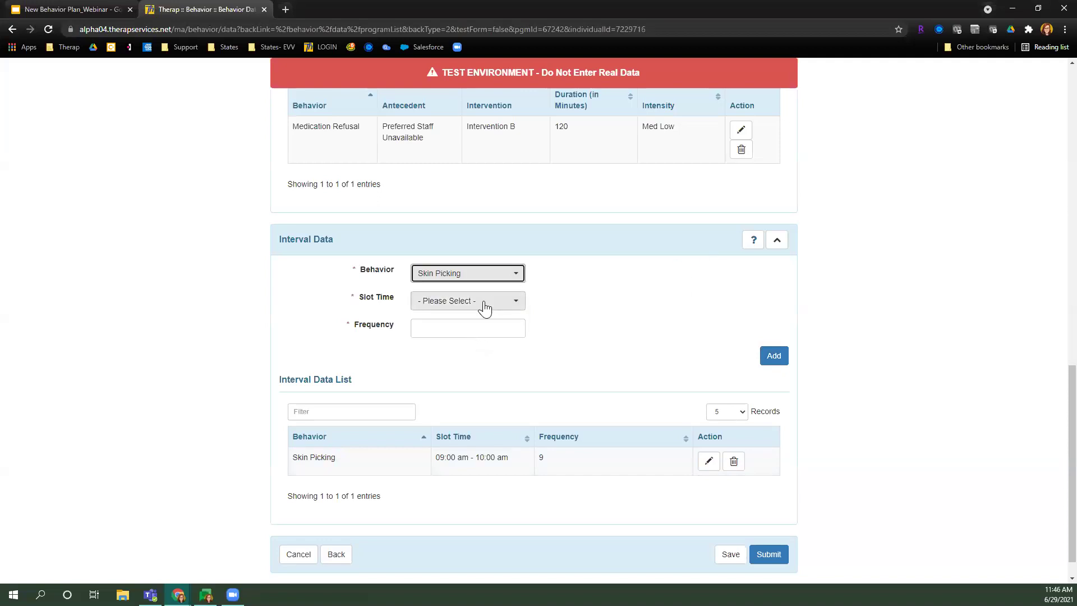
{"action": "left_click", "coordinate": [483, 303]}
{"action": "left_click", "coordinate": [464, 462]}
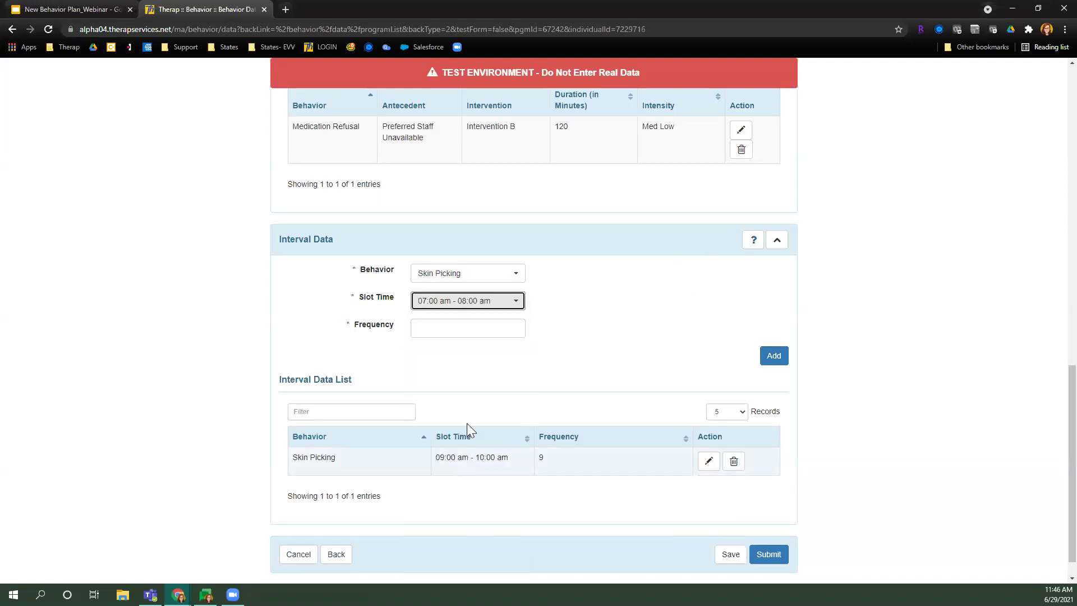
{"action": "left_click", "coordinate": [484, 326]}
{"action": "type", "text": "3"}
{"action": "left_click", "coordinate": [606, 328]}
{"action": "left_click", "coordinate": [772, 357]}
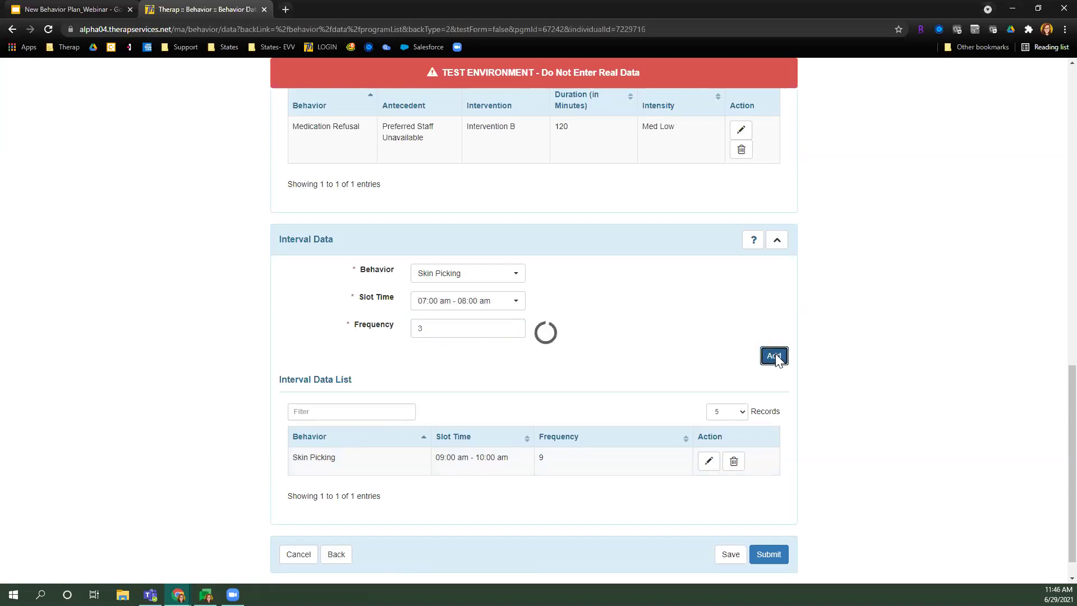
Step: Choose Skin Picking as the behavior for a third interval data entry
{"action": "scroll", "coordinate": [470, 408], "scroll_direction": "down", "scroll_amount": 1}
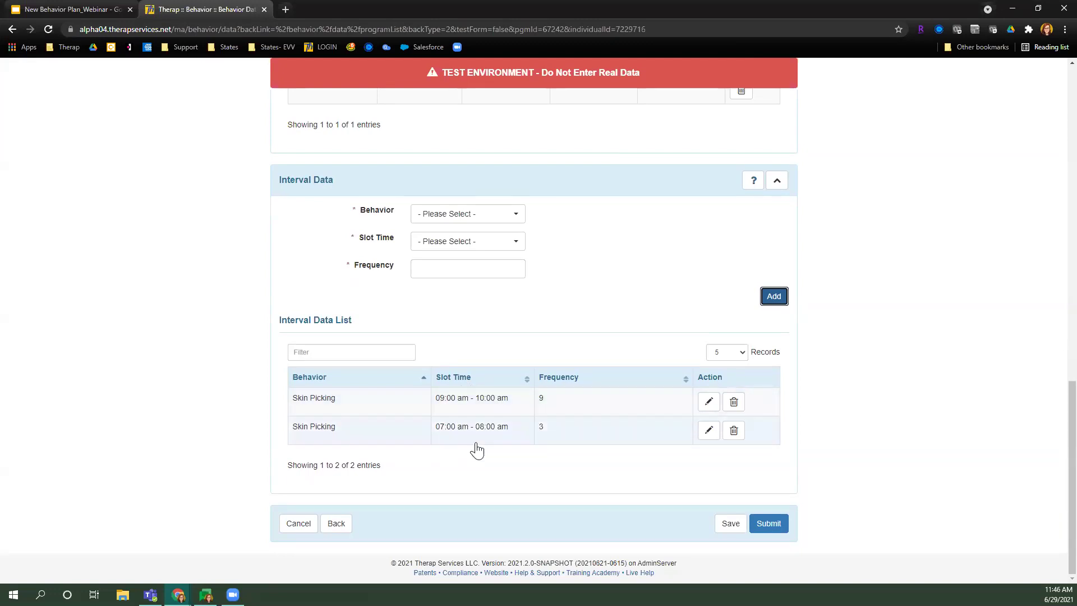
{"action": "left_click", "coordinate": [468, 218]}
{"action": "left_click", "coordinate": [482, 273]}
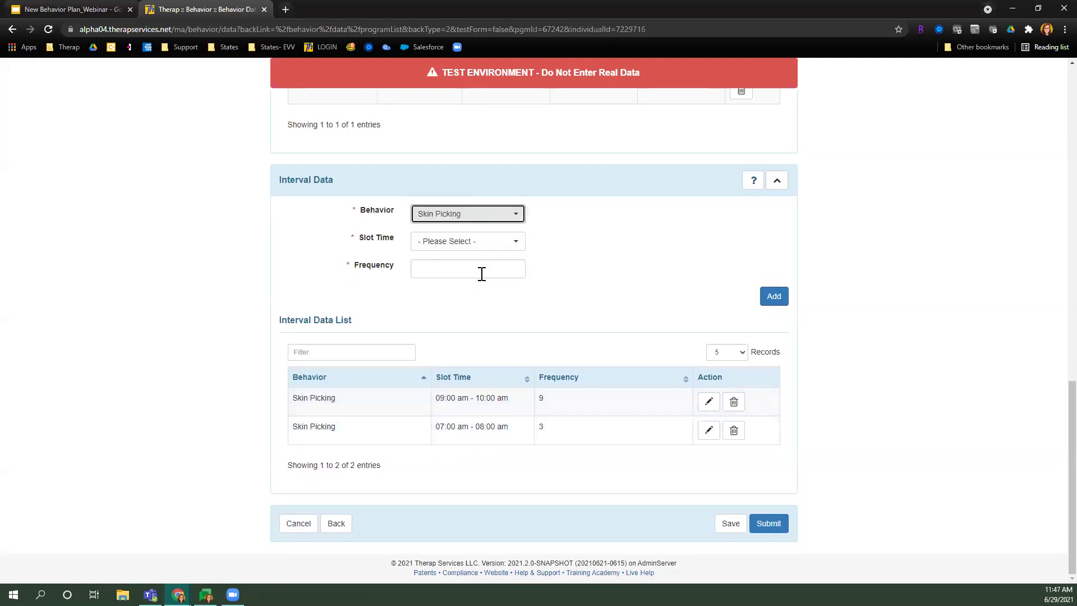
Step: Try to add the third interval entry with slot time 08:00 am - 09:00 am and a frequency of 0
{"action": "left_click", "coordinate": [473, 244]}
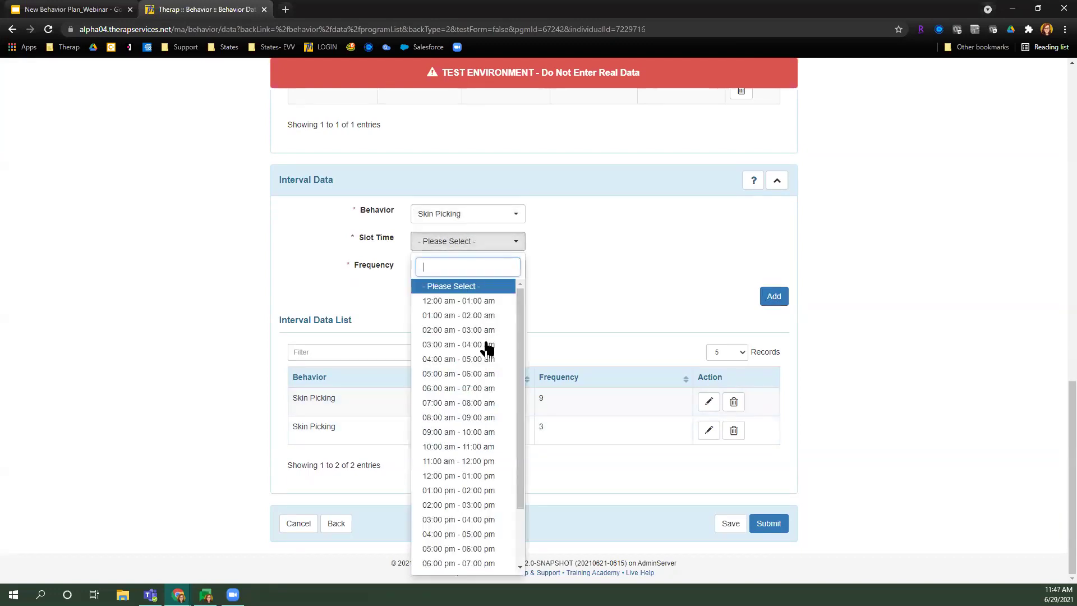
{"action": "left_click", "coordinate": [441, 433]}
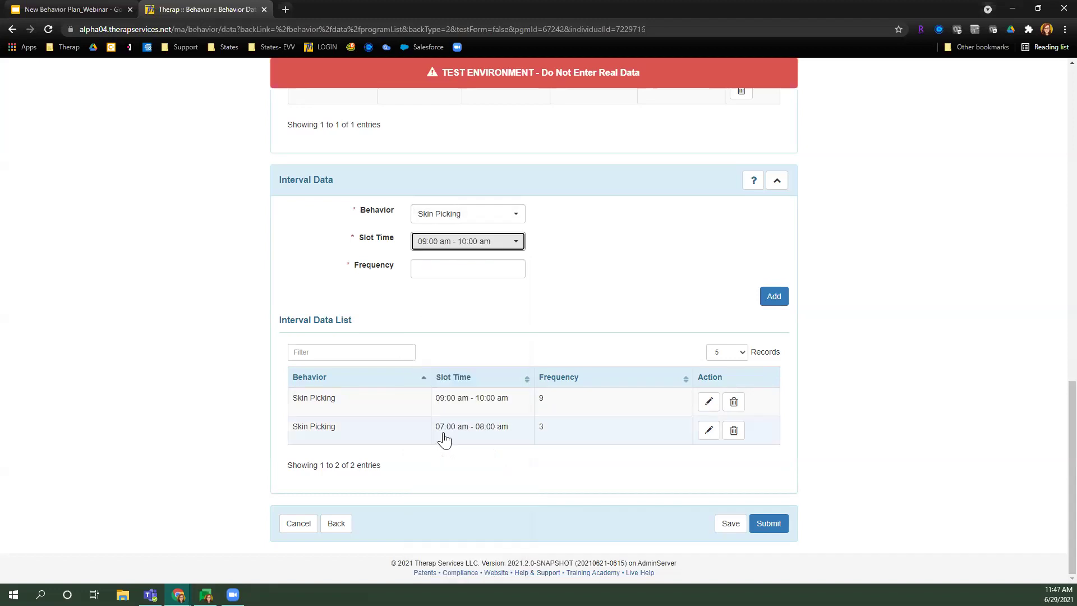
{"action": "left_click", "coordinate": [439, 243]}
{"action": "left_click", "coordinate": [455, 411]}
{"action": "left_click", "coordinate": [491, 268]}
{"action": "type", "text": "0"}
{"action": "left_click", "coordinate": [632, 261]}
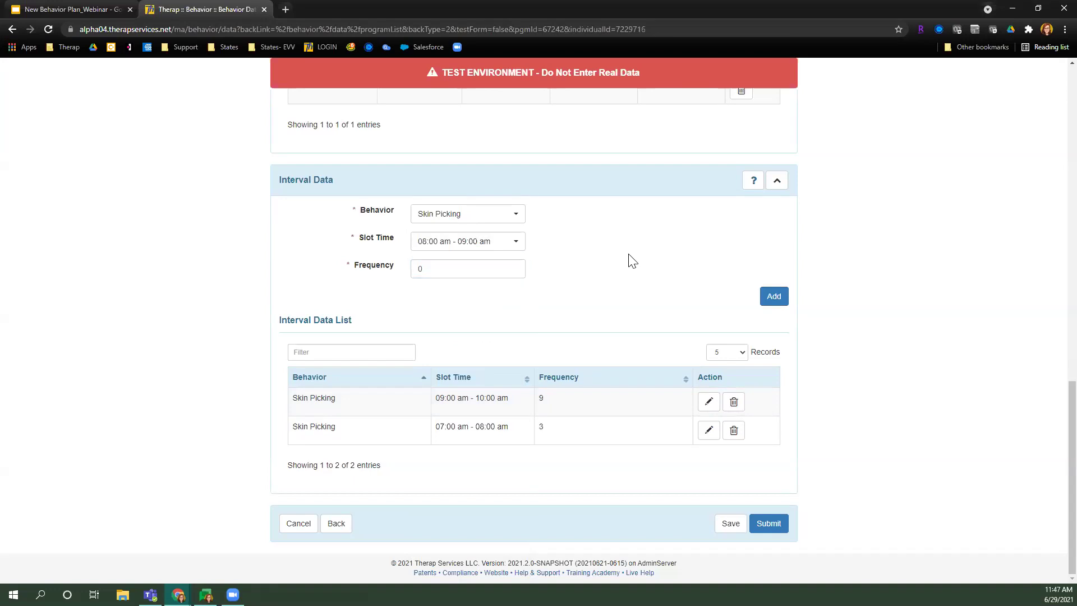
{"action": "left_click", "coordinate": [773, 297]}
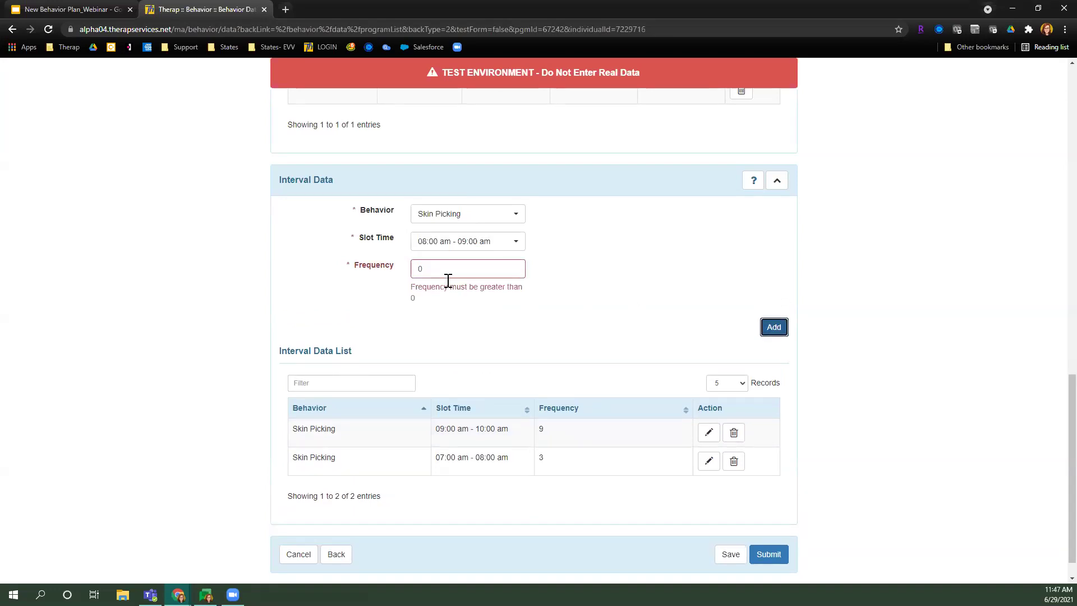
Step: Set the third interval entry to the 06:00 am - 07:00 am slot with a frequency of 1, and add it
{"action": "double_click", "coordinate": [427, 267]}
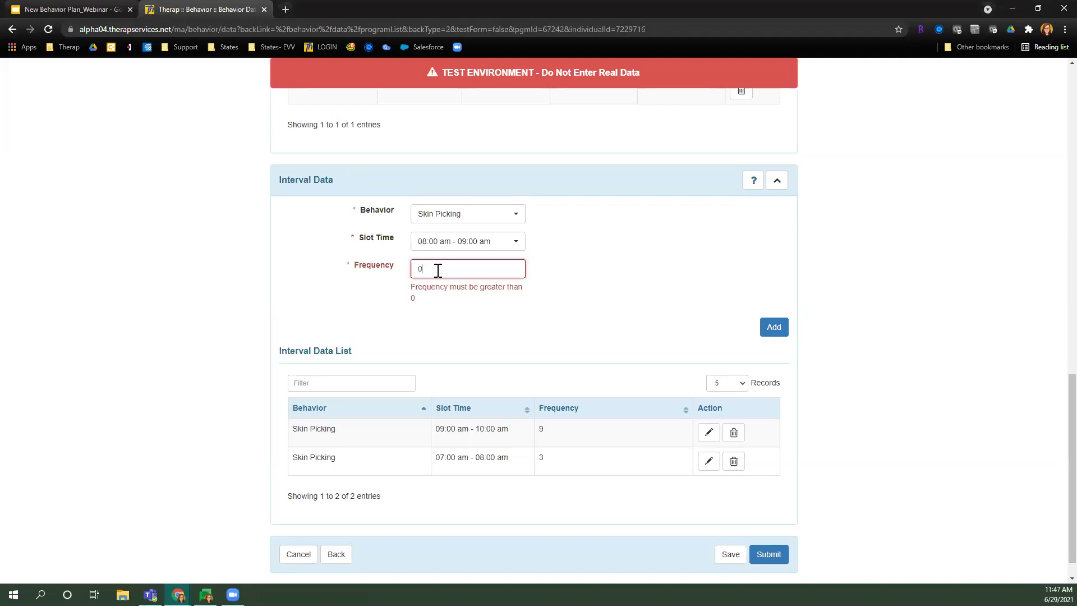
{"action": "left_click_drag", "start_coordinate": [432, 268], "coordinate": [407, 274]}
{"action": "left_click", "coordinate": [461, 245]}
{"action": "left_click", "coordinate": [442, 387]}
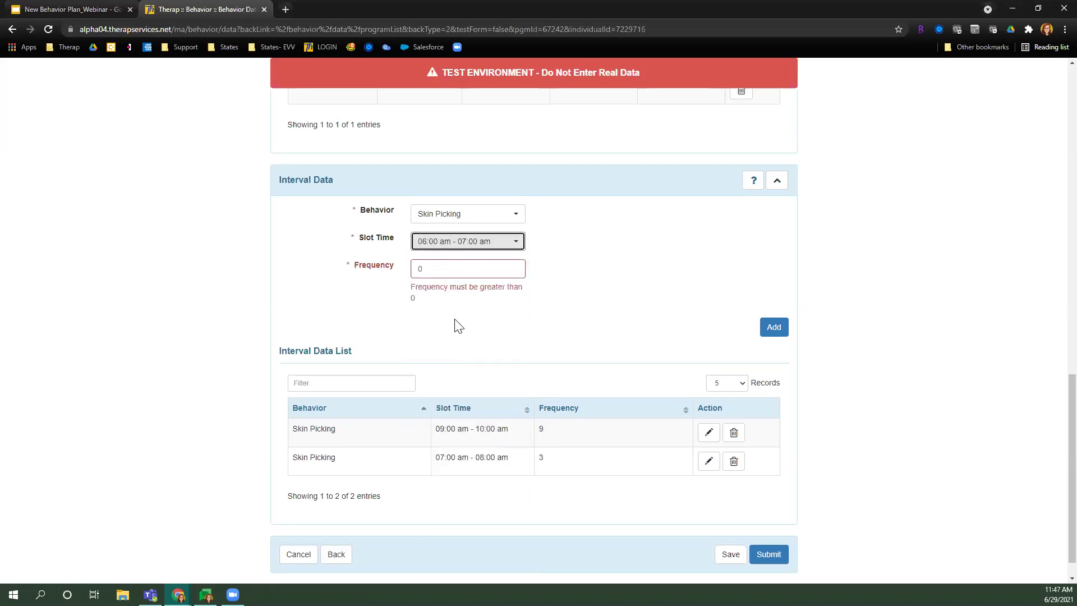
{"action": "left_click", "coordinate": [455, 268]}
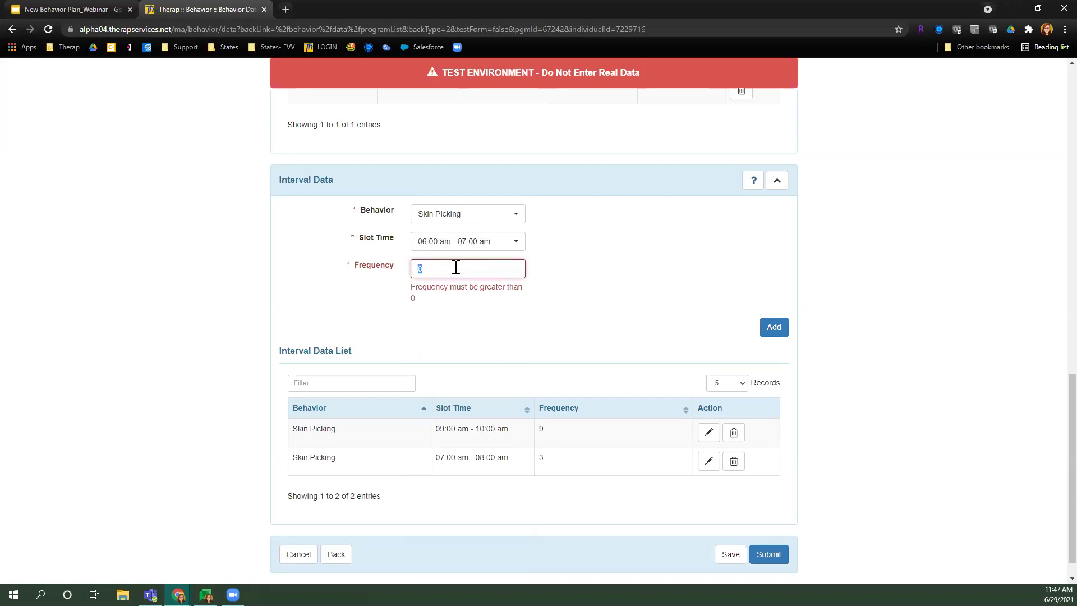
{"action": "type", "text": "1"}
{"action": "left_click", "coordinate": [773, 328]}
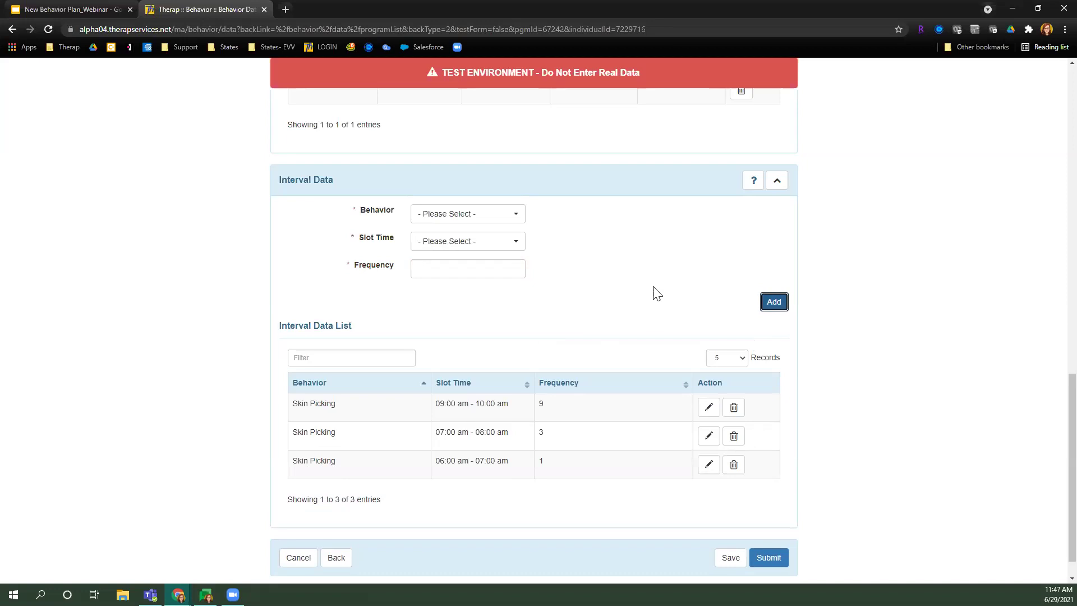
Step: Set the behavior data's notification level to Medium and submit the form
{"action": "scroll", "coordinate": [645, 293], "scroll_direction": "down", "scroll_amount": 1}
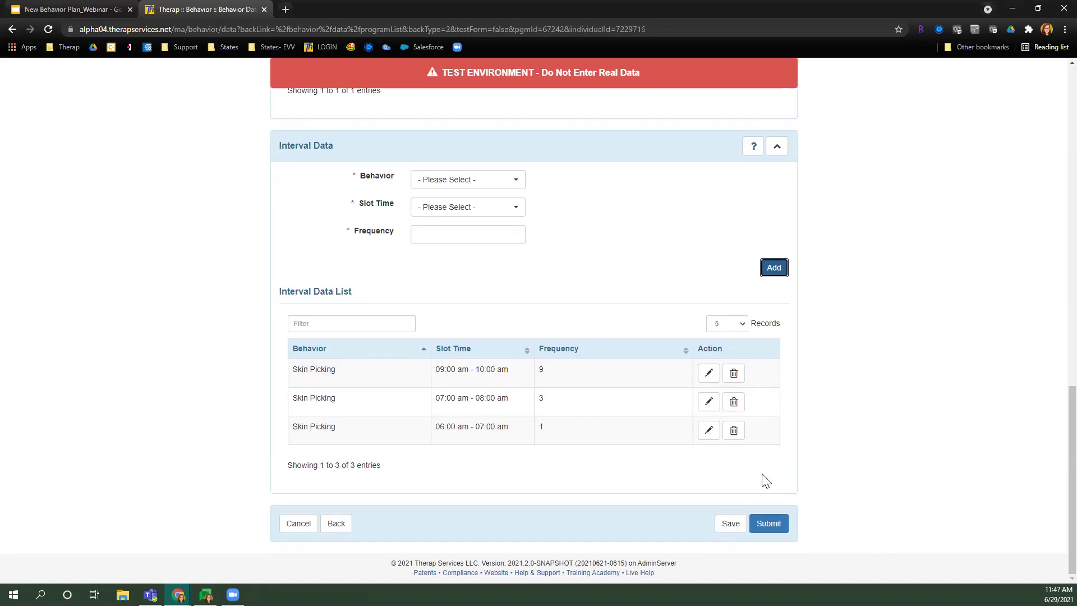
{"action": "left_click", "coordinate": [761, 528]}
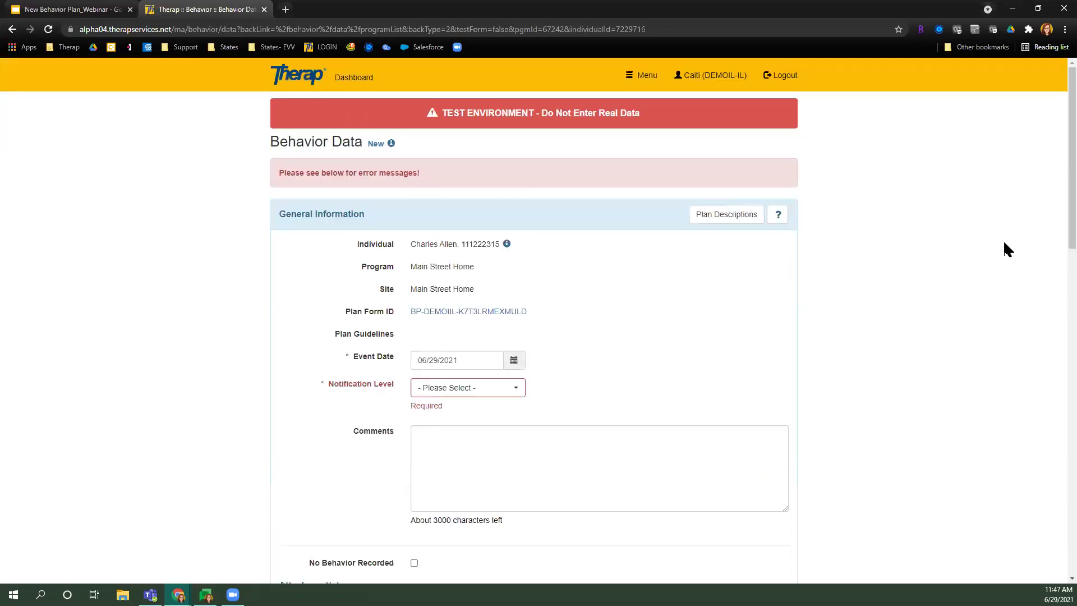
{"action": "scroll", "coordinate": [854, 279], "scroll_direction": "down", "scroll_amount": 2}
{"action": "left_click", "coordinate": [464, 243]}
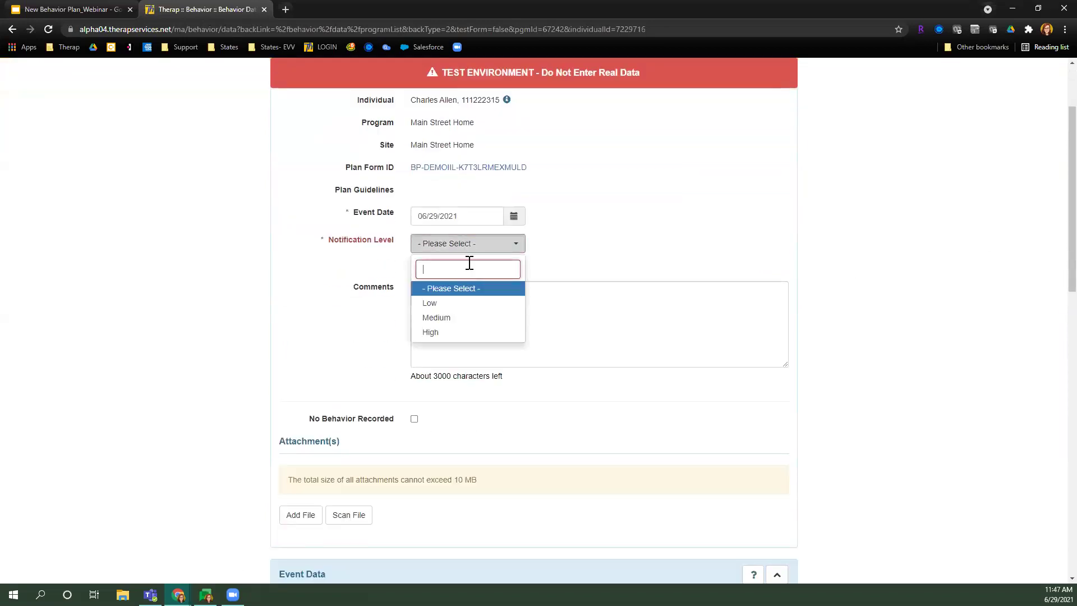
{"action": "left_click", "coordinate": [464, 318]}
{"action": "scroll", "coordinate": [832, 269], "scroll_direction": "down", "scroll_amount": 5}
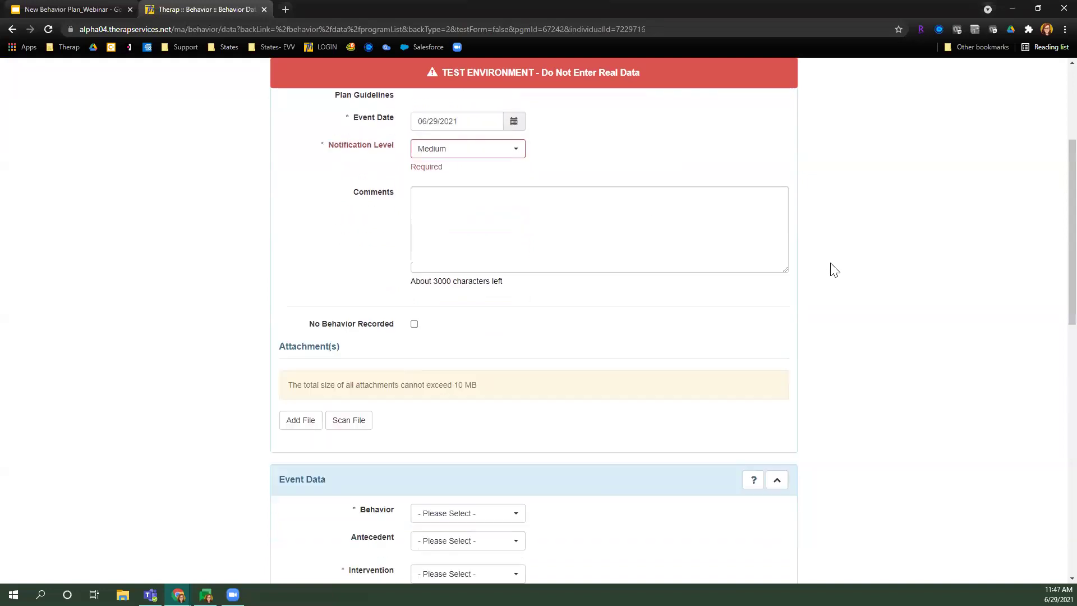
{"action": "scroll", "coordinate": [832, 270], "scroll_direction": "down", "scroll_amount": 8}
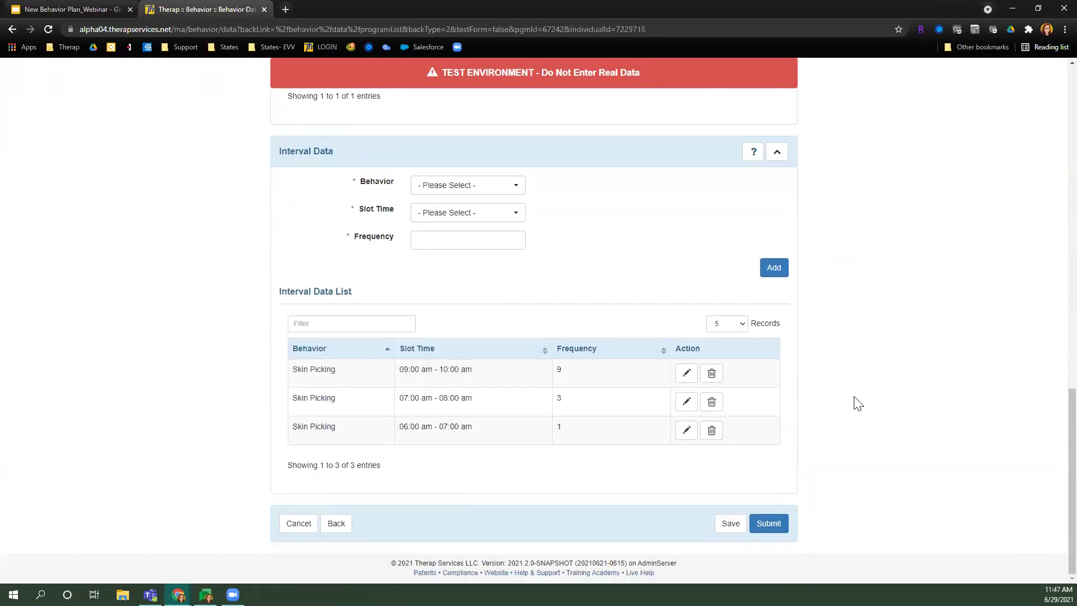
{"action": "left_click", "coordinate": [771, 527]}
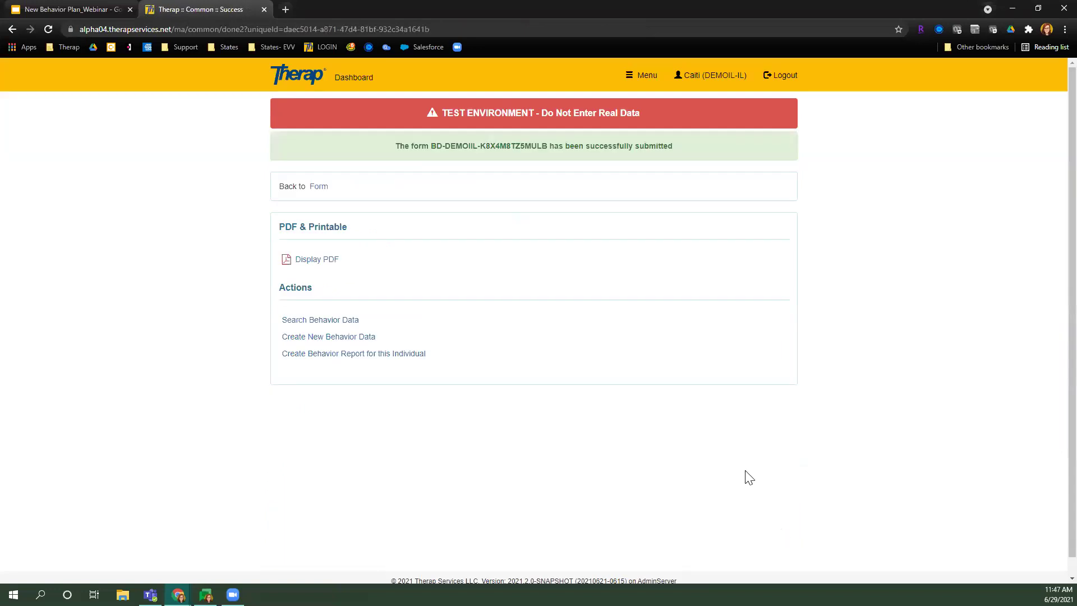
{"action": "left_click_drag", "start_coordinate": [672, 145], "coordinate": [548, 146]}
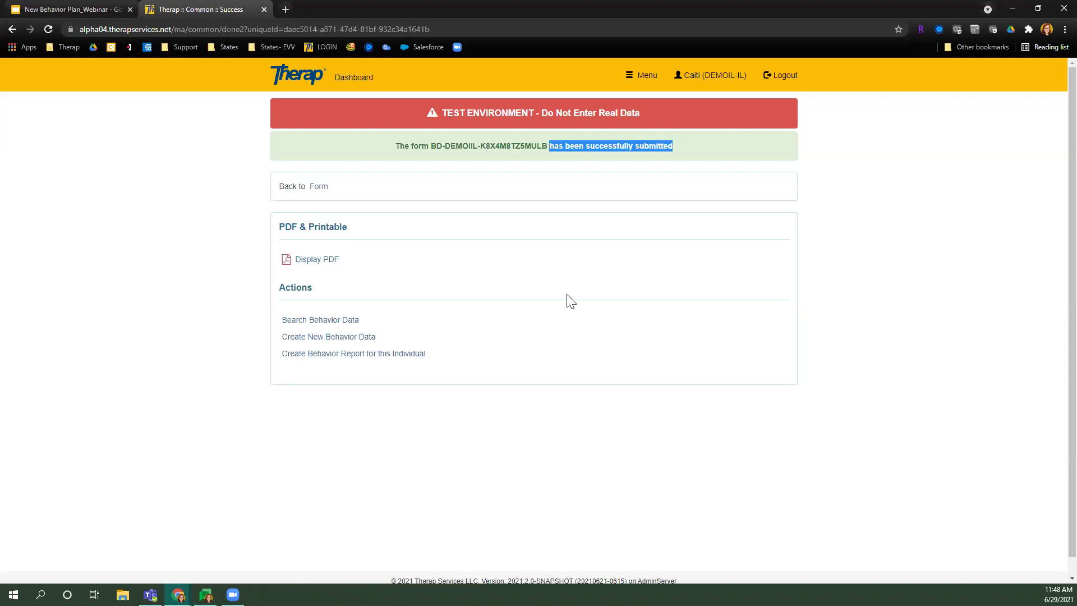
{"action": "left_click", "coordinate": [541, 334]}
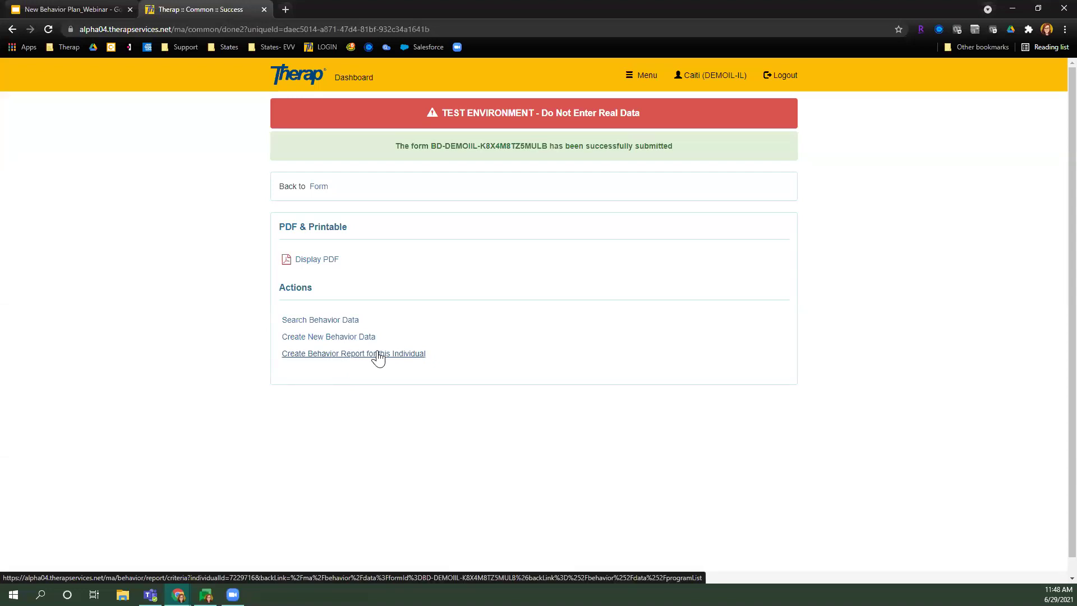
Step: Start a new Behavior Data report from the dashboard's Individual section for the individual whose behavior data was submitted
{"action": "left_click", "coordinate": [343, 74]}
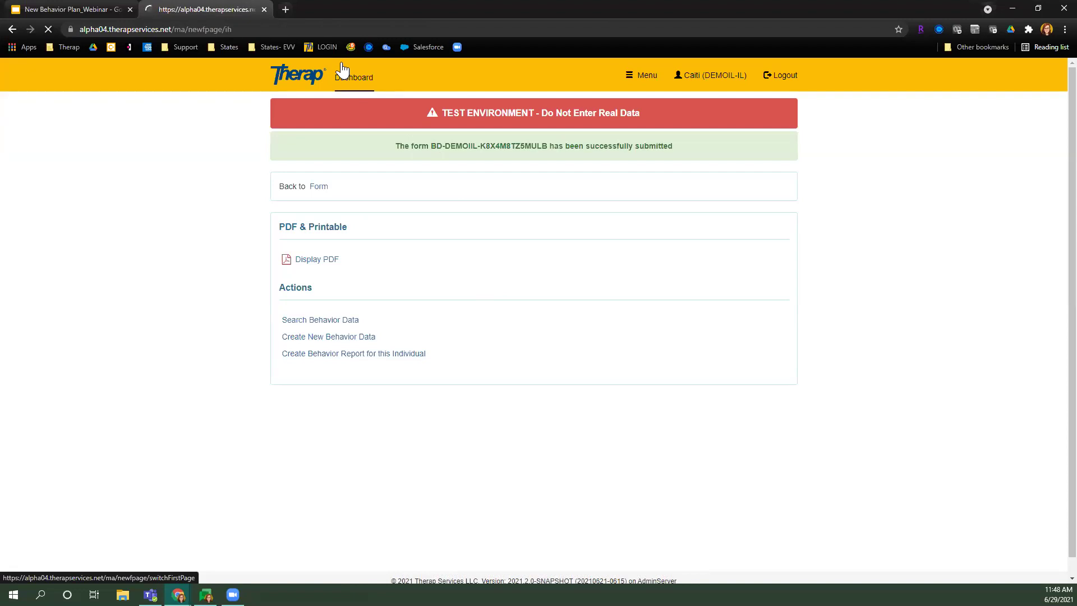
{"action": "left_click", "coordinate": [346, 201]}
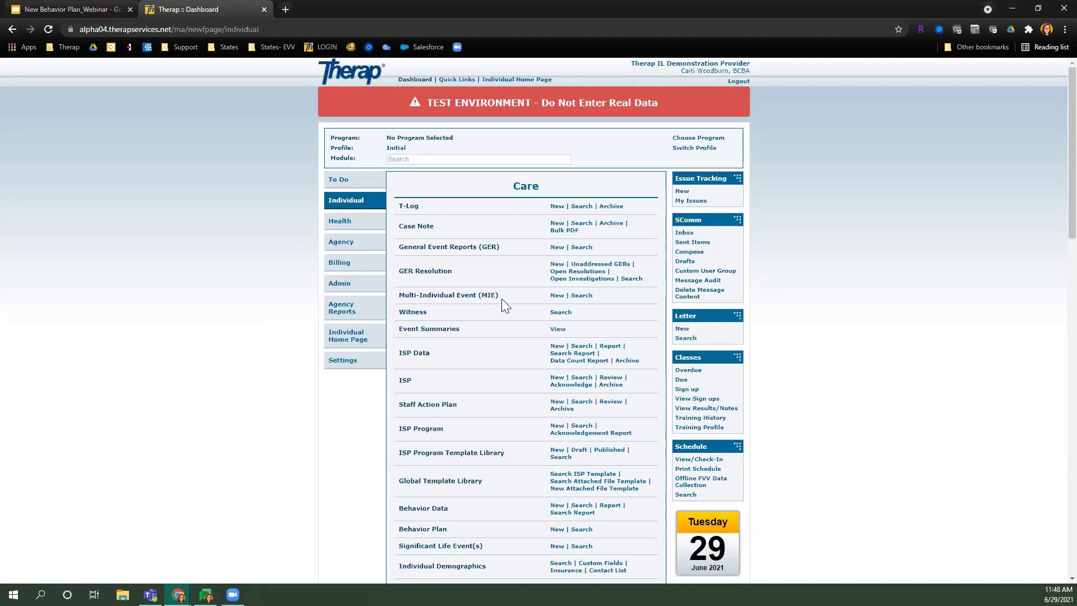
{"action": "scroll", "coordinate": [401, 373], "scroll_direction": "down", "scroll_amount": 3}
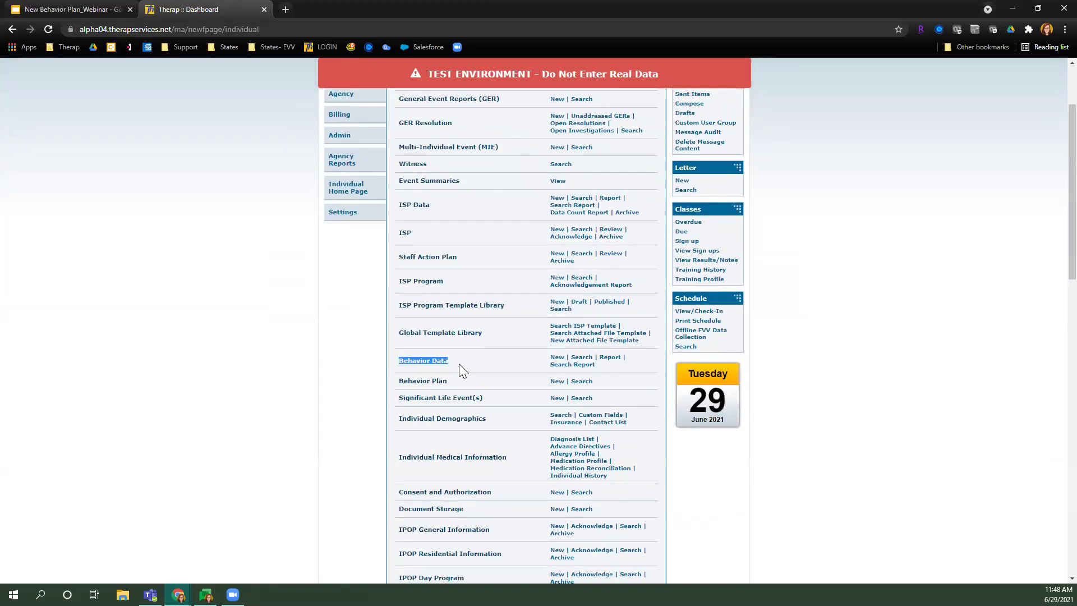
{"action": "left_click", "coordinate": [609, 357]}
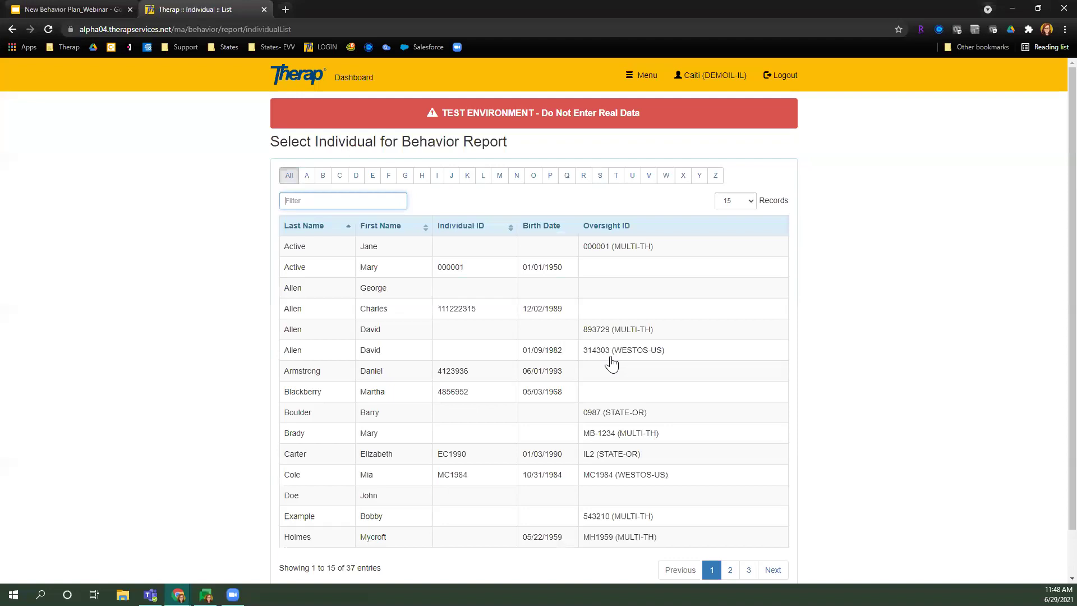
{"action": "type", "text": "char"}
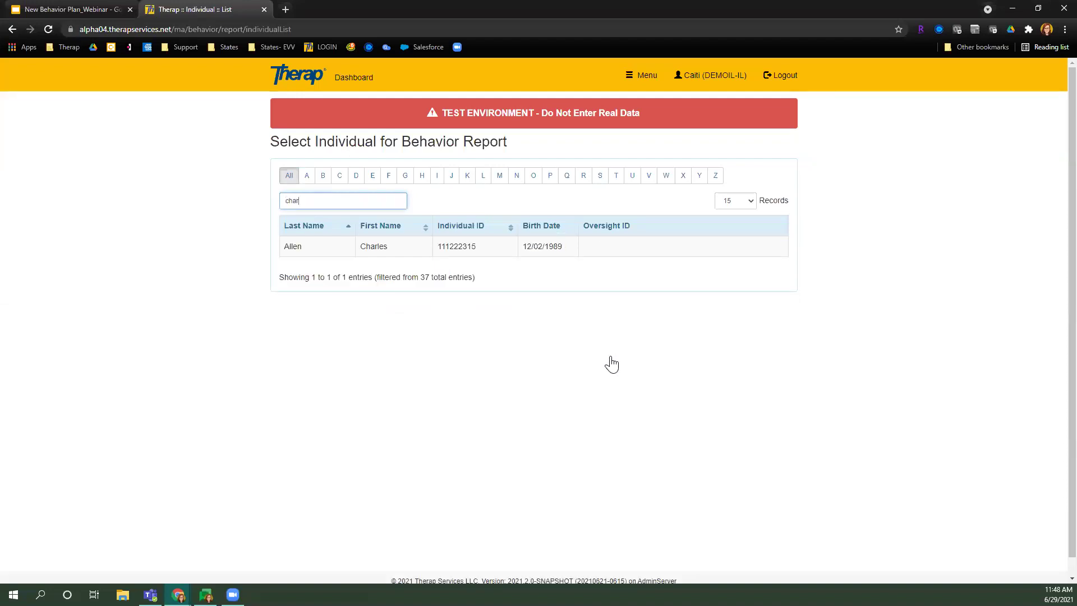
{"action": "left_click", "coordinate": [549, 245]}
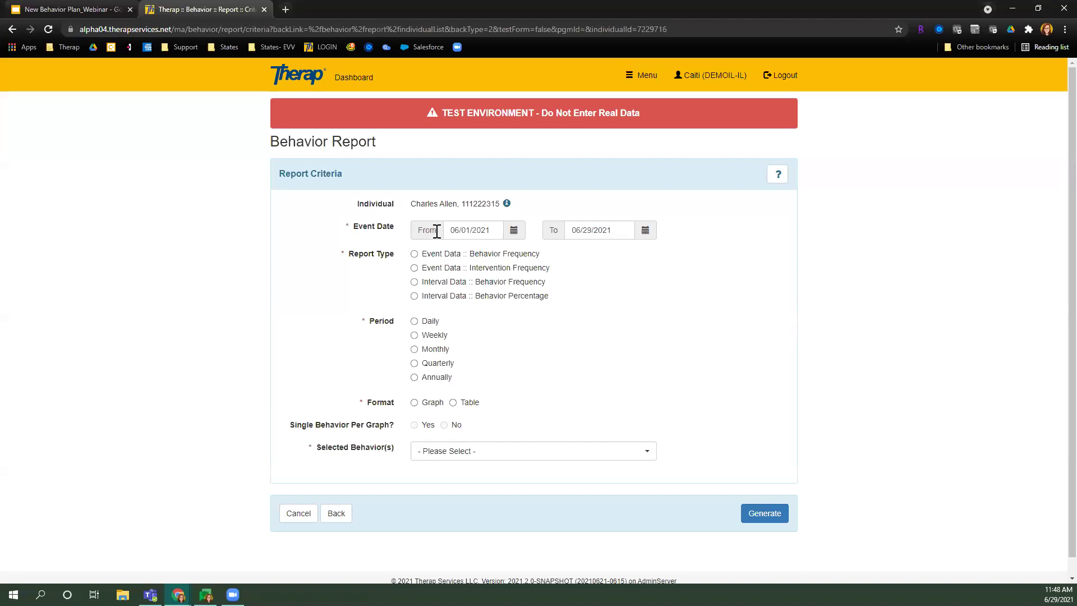
Step: Set the start of the report's event date range to 03/01/2021
{"action": "left_click", "coordinate": [513, 231]}
{"action": "left_click", "coordinate": [424, 252]}
{"action": "left_click", "coordinate": [547, 285]}
{"action": "left_click", "coordinate": [514, 231]}
{"action": "left_click", "coordinate": [423, 252]}
{"action": "left_click", "coordinate": [430, 255]}
{"action": "left_click", "coordinate": [443, 286]}
Step: Choose the Event Data :: Behavior Frequency report type, Monthly period and Graph format, with Single Behavior Per Graph set to No
{"action": "left_click", "coordinate": [490, 259]}
{"action": "left_click", "coordinate": [434, 405]}
{"action": "left_click_drag", "start_coordinate": [290, 429], "coordinate": [396, 437]}
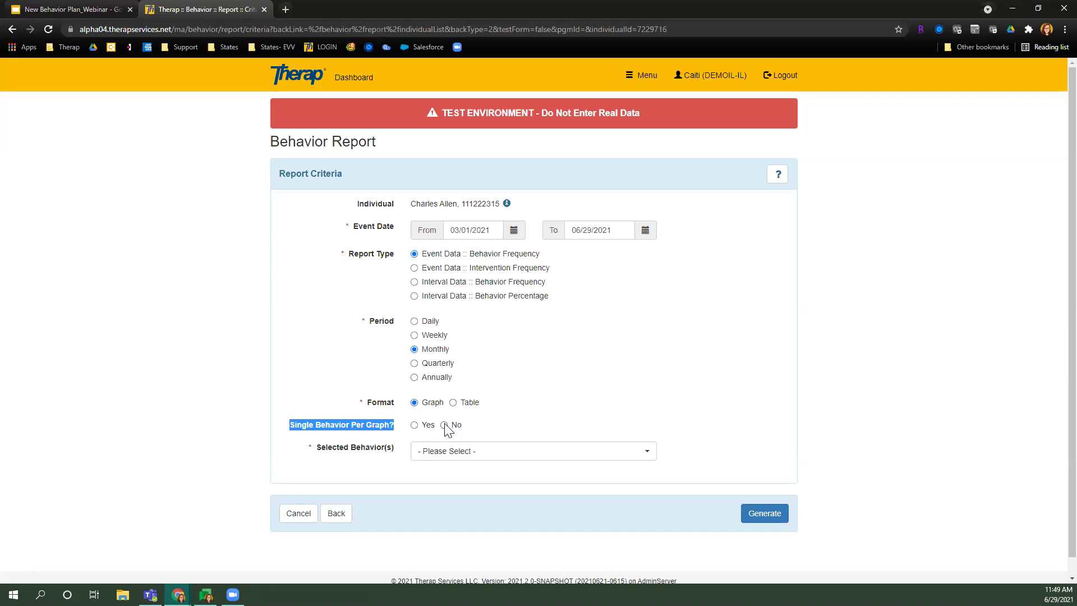
{"action": "left_click", "coordinate": [519, 406]}
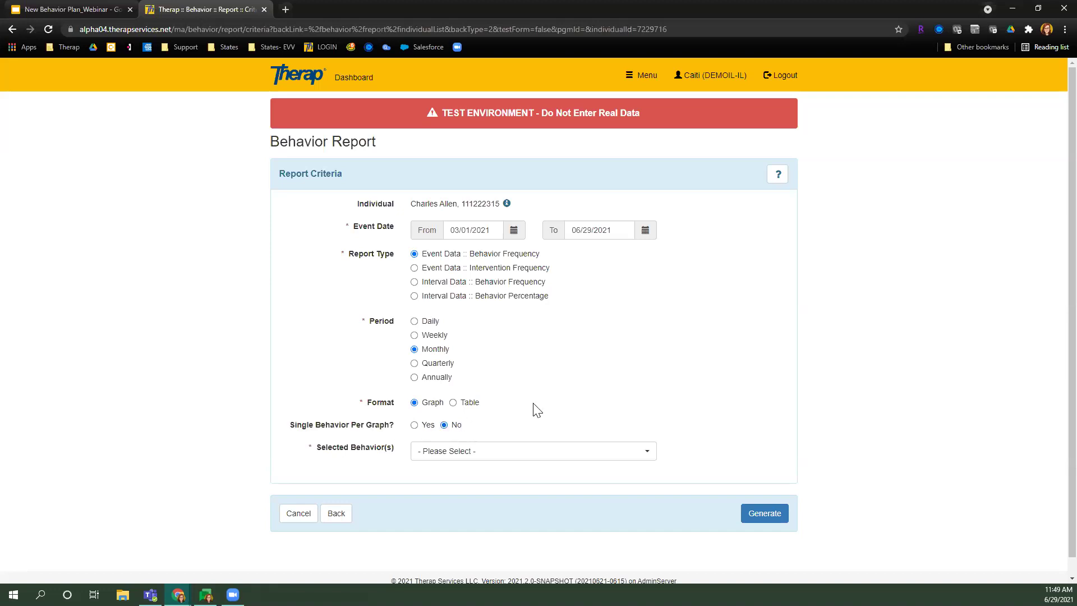
Step: Include Medication Refusal, Behavior A and Skin Picking in the report and generate it
{"action": "left_click", "coordinate": [557, 461]}
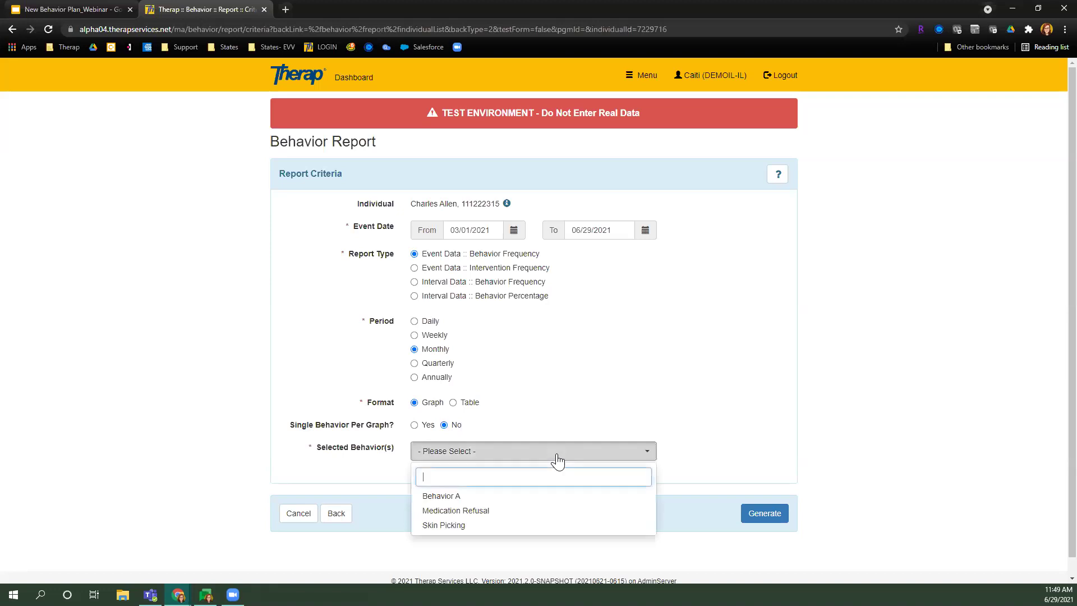
{"action": "left_click", "coordinate": [548, 510]}
{"action": "left_click", "coordinate": [549, 496]}
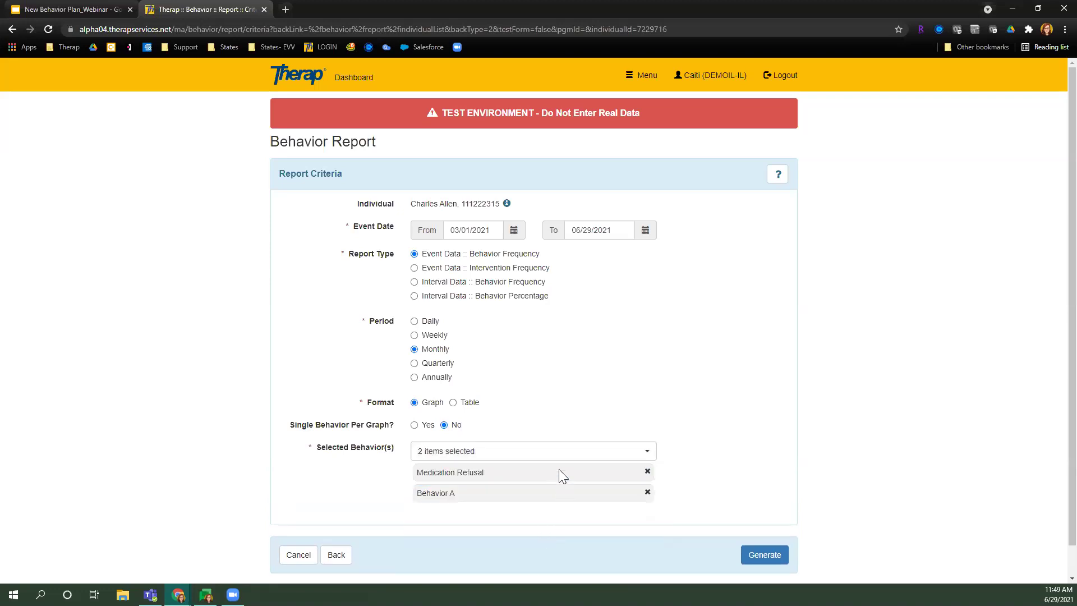
{"action": "left_click", "coordinate": [557, 455]}
{"action": "left_click", "coordinate": [542, 526]}
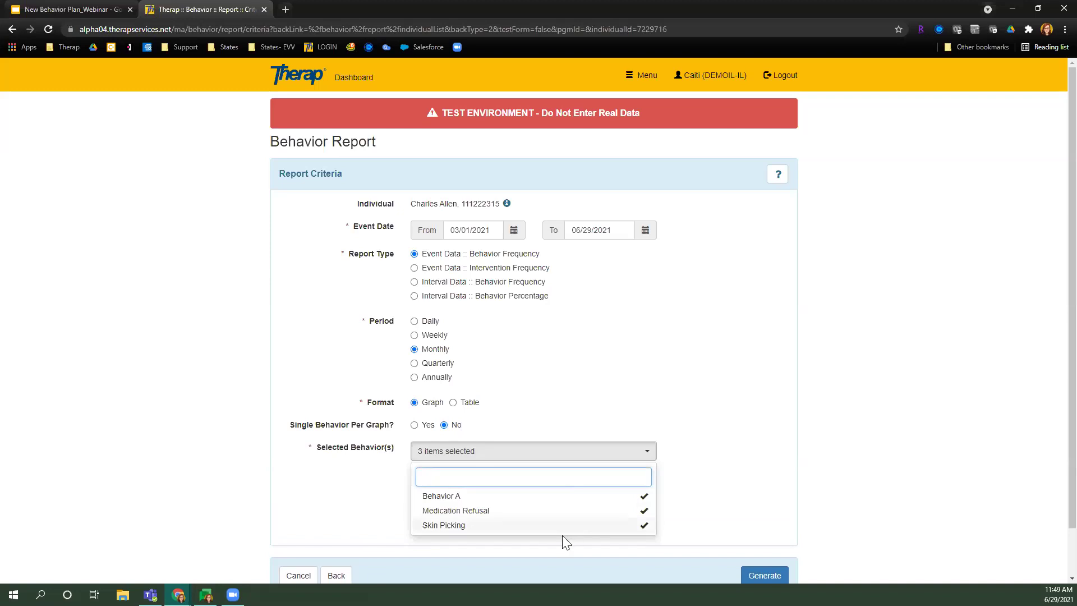
{"action": "left_click", "coordinate": [557, 414]}
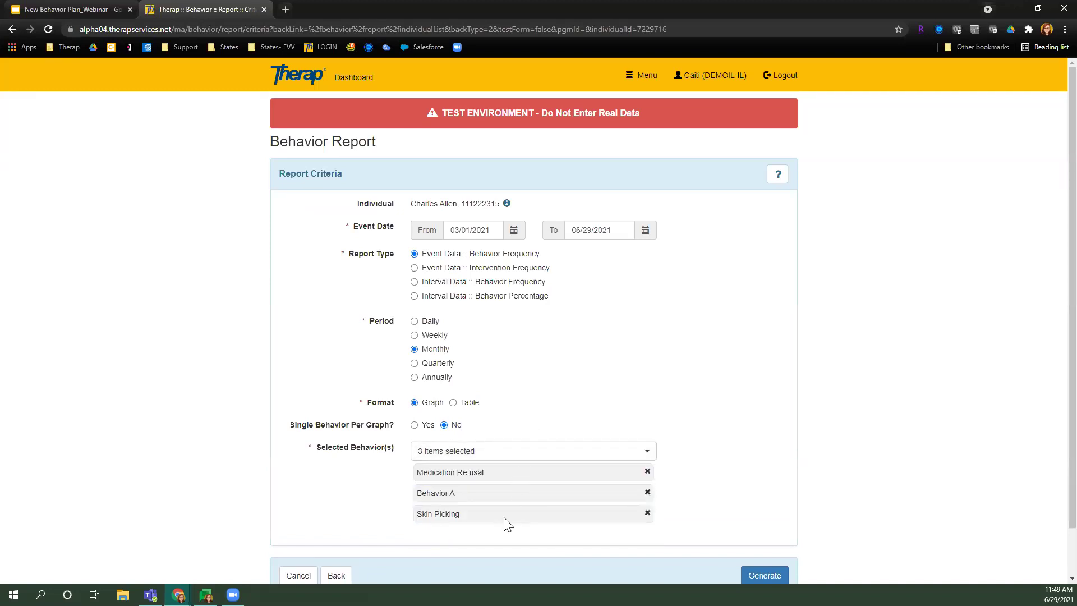
{"action": "scroll", "coordinate": [678, 361], "scroll_direction": "down", "scroll_amount": 1}
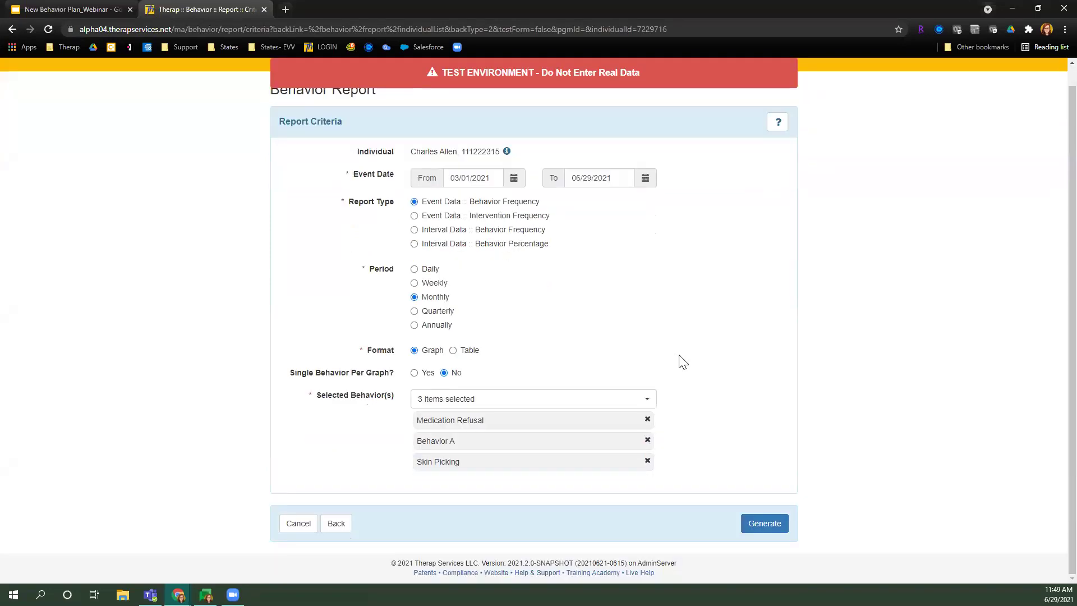
{"action": "left_click", "coordinate": [769, 522]}
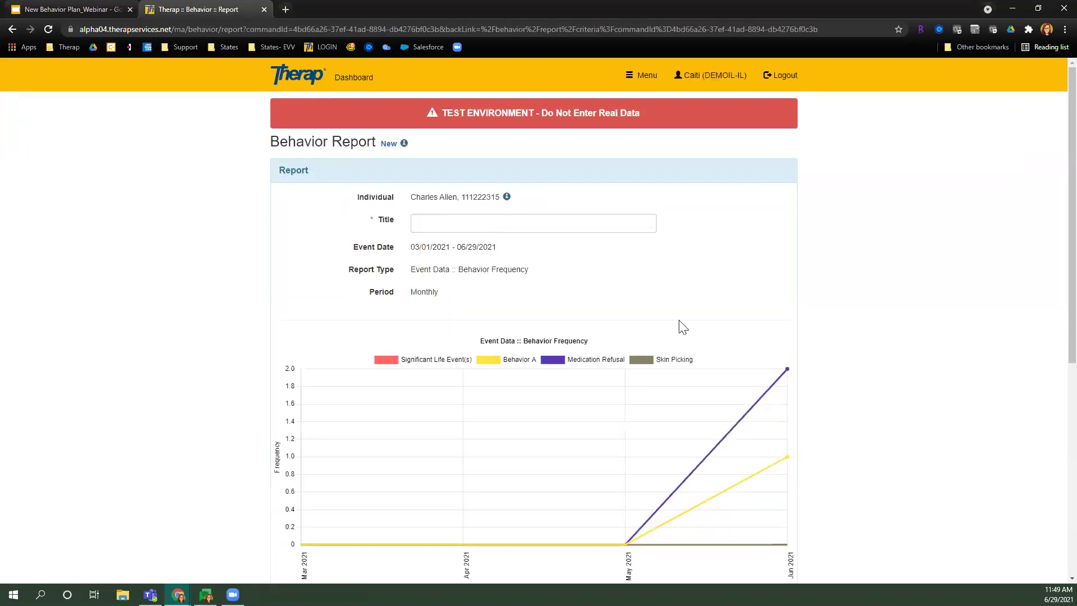
Step: Examine the generated behavior report's title field, frequency graph, Significant Life Event(s) section and comments area
{"action": "left_click_drag", "start_coordinate": [368, 224], "coordinate": [395, 224]}
{"action": "left_click", "coordinate": [384, 245]}
{"action": "scroll", "coordinate": [385, 235], "scroll_direction": "down", "scroll_amount": 2}
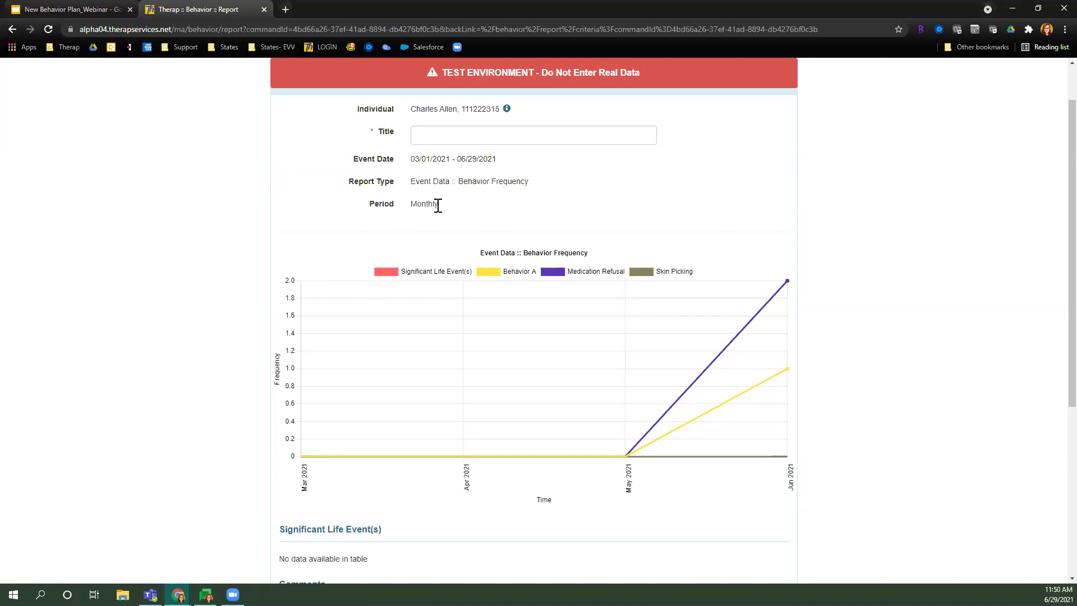
{"action": "scroll", "coordinate": [437, 206], "scroll_direction": "down", "scroll_amount": 1}
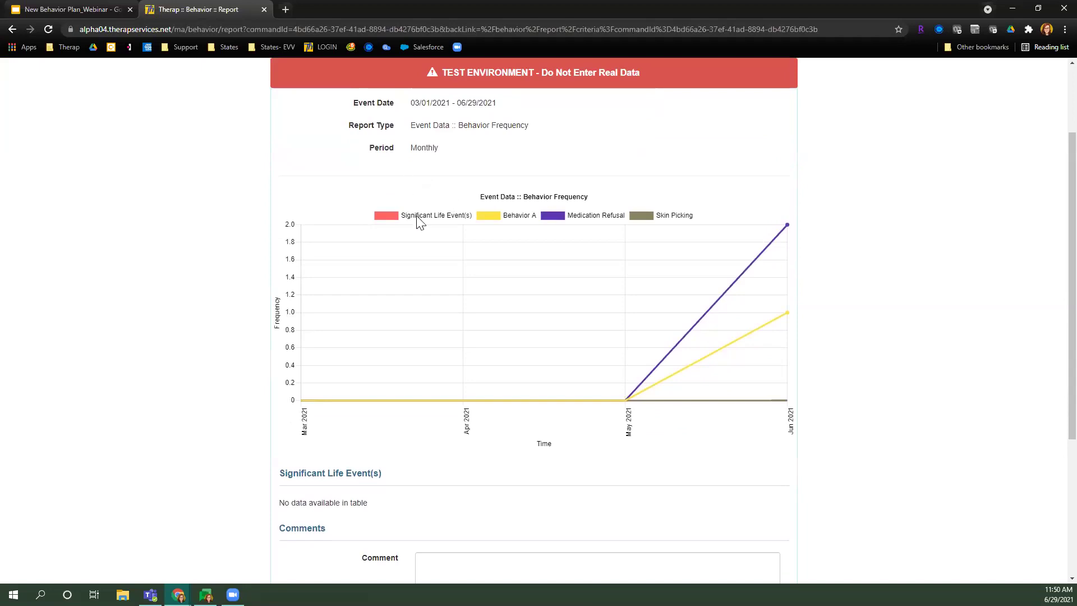
{"action": "scroll", "coordinate": [456, 219], "scroll_direction": "down", "scroll_amount": 4}
{"action": "scroll", "coordinate": [274, 371], "scroll_direction": "up", "scroll_amount": 2}
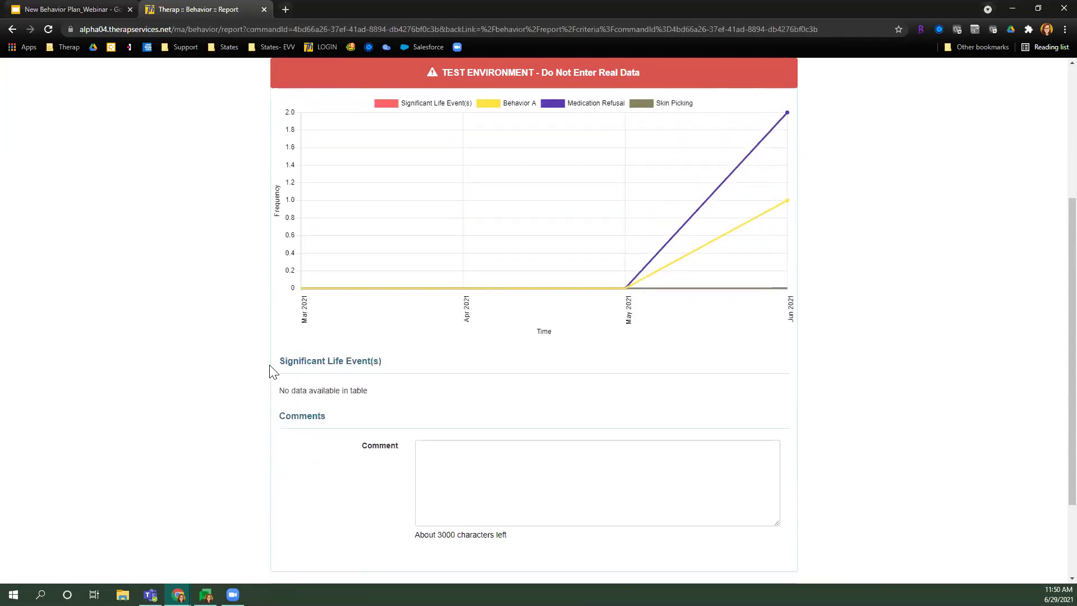
{"action": "left_click_drag", "start_coordinate": [281, 365], "coordinate": [392, 360]}
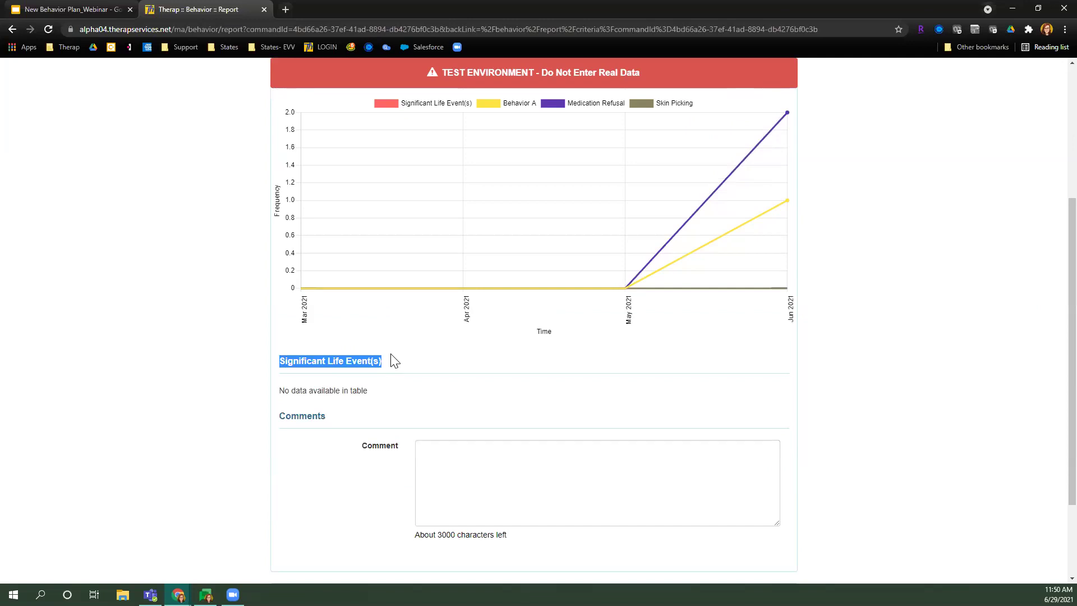
{"action": "left_click", "coordinate": [379, 361]}
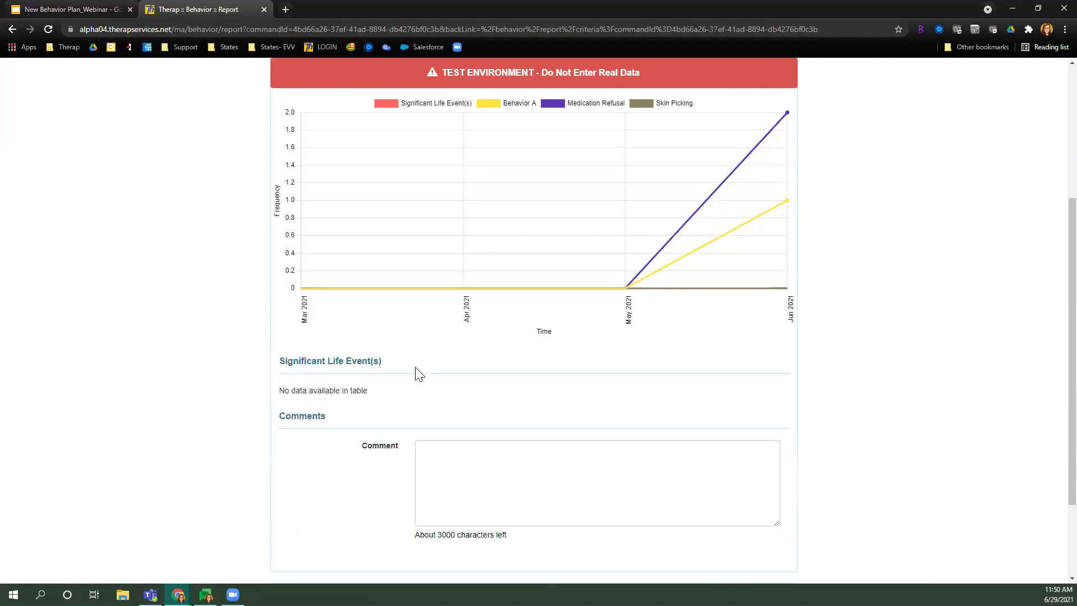
Step: Open a new Significant Life Event(s) form from the dashboard for the same individual
{"action": "scroll", "coordinate": [419, 374], "scroll_direction": "up", "scroll_amount": 5}
{"action": "left_click", "coordinate": [353, 77]}
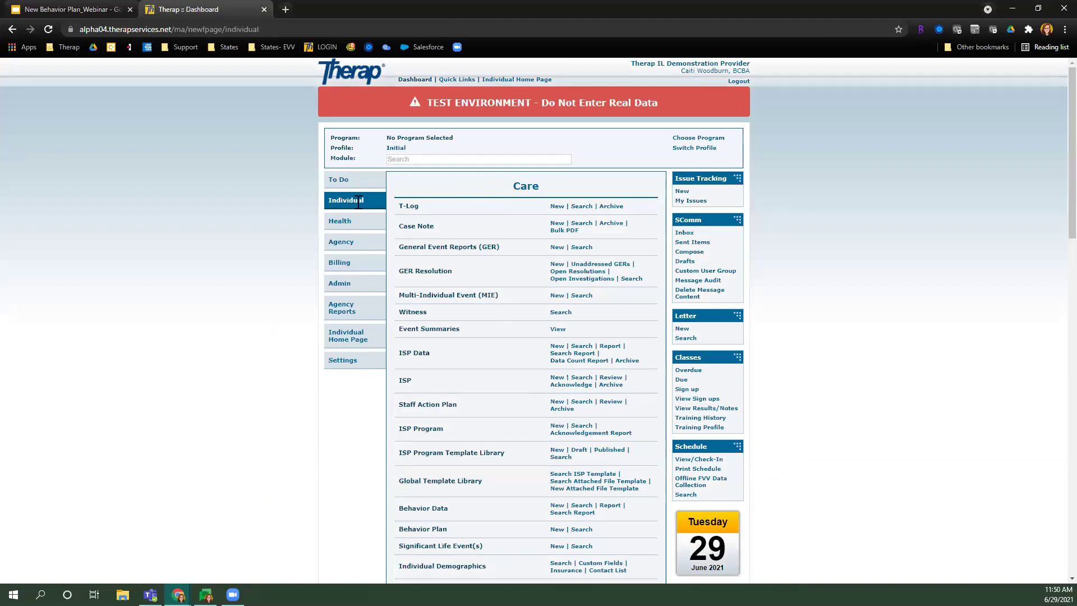
{"action": "scroll", "coordinate": [477, 385], "scroll_direction": "down", "scroll_amount": 3}
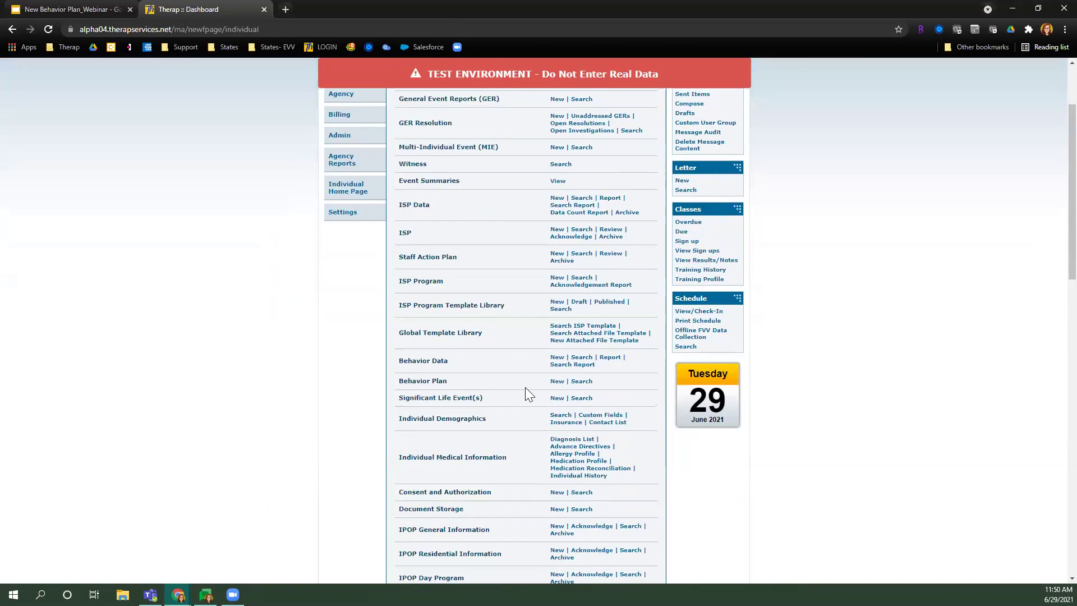
{"action": "left_click", "coordinate": [557, 398]}
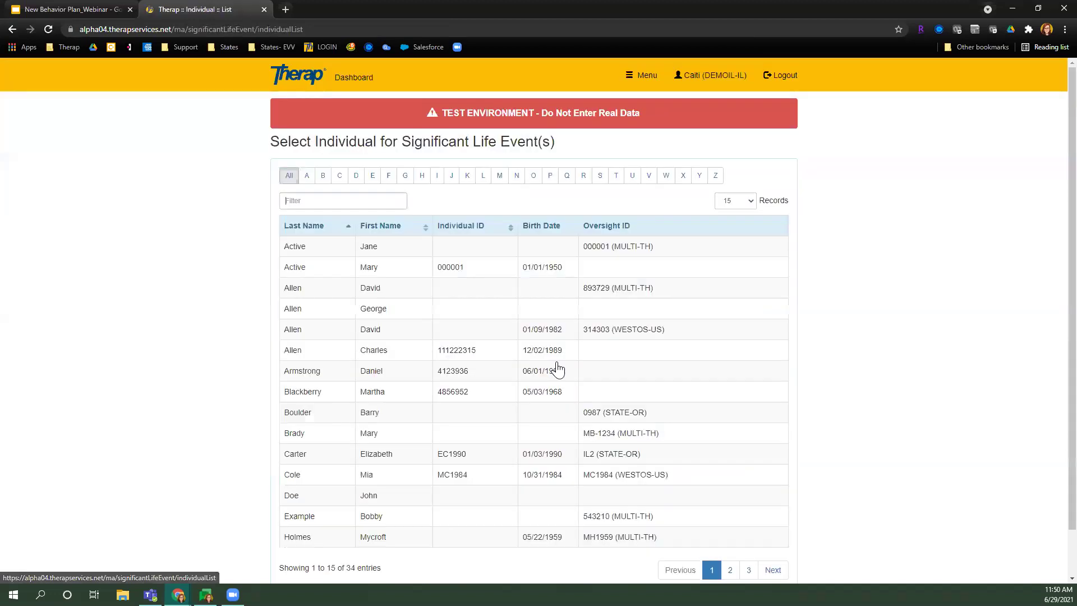
{"action": "type", "text": "charl"}
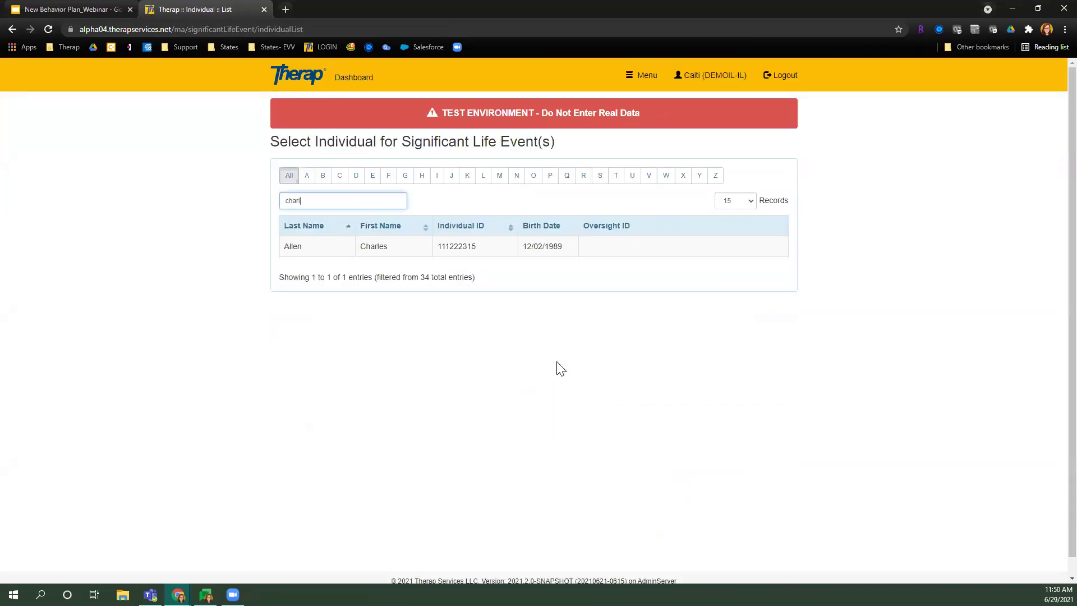
{"action": "left_click", "coordinate": [468, 251]}
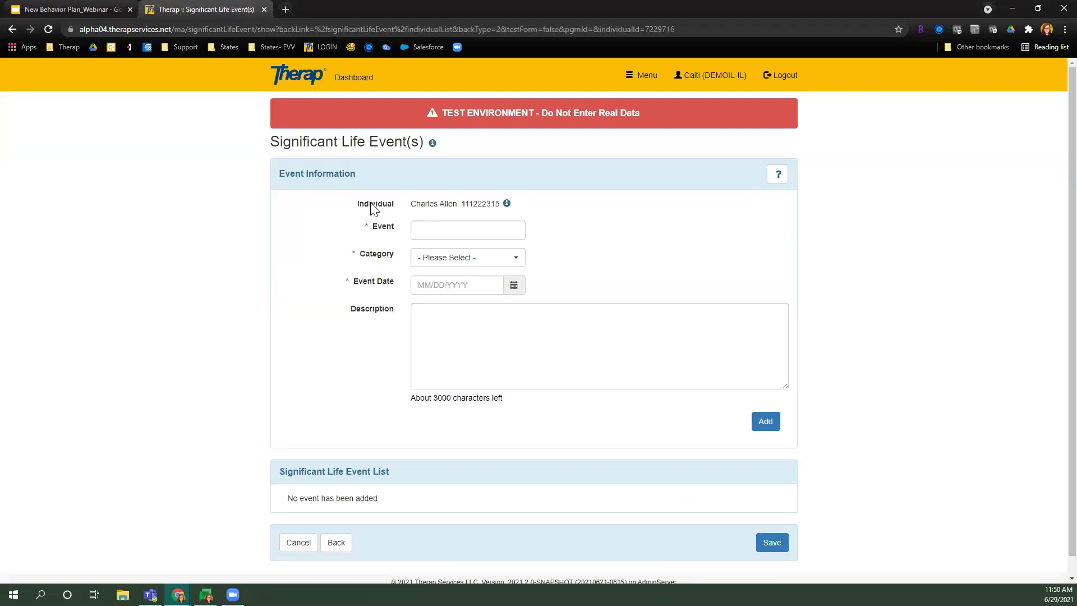
Step: Enter "Started a New Job" as the significant life event's name
{"action": "scroll", "coordinate": [294, 313], "scroll_direction": "down", "scroll_amount": 1}
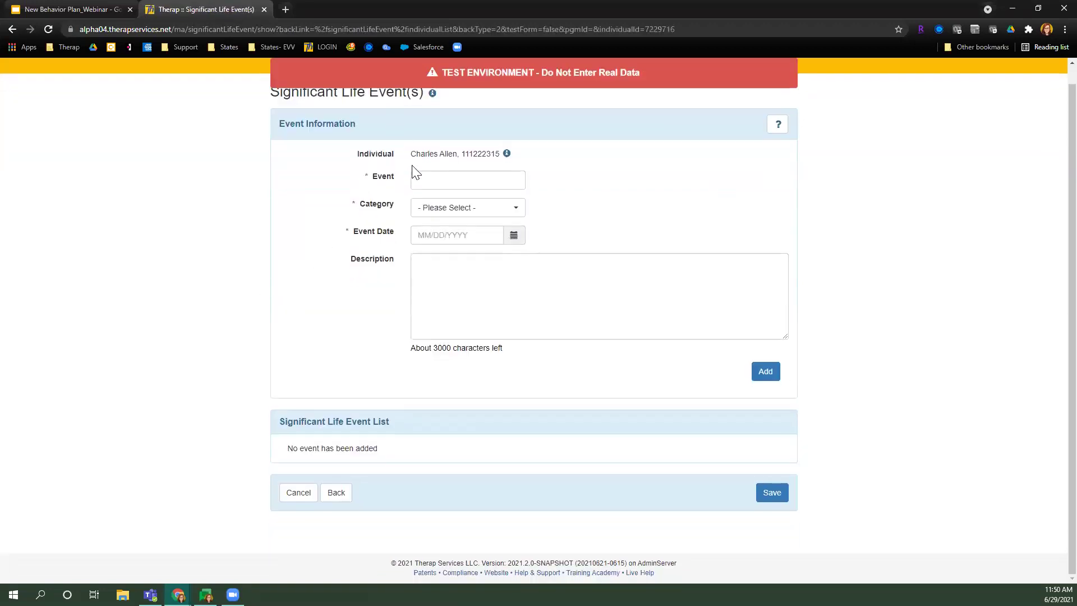
{"action": "left_click", "coordinate": [475, 172]}
{"action": "type", "text": "S"}
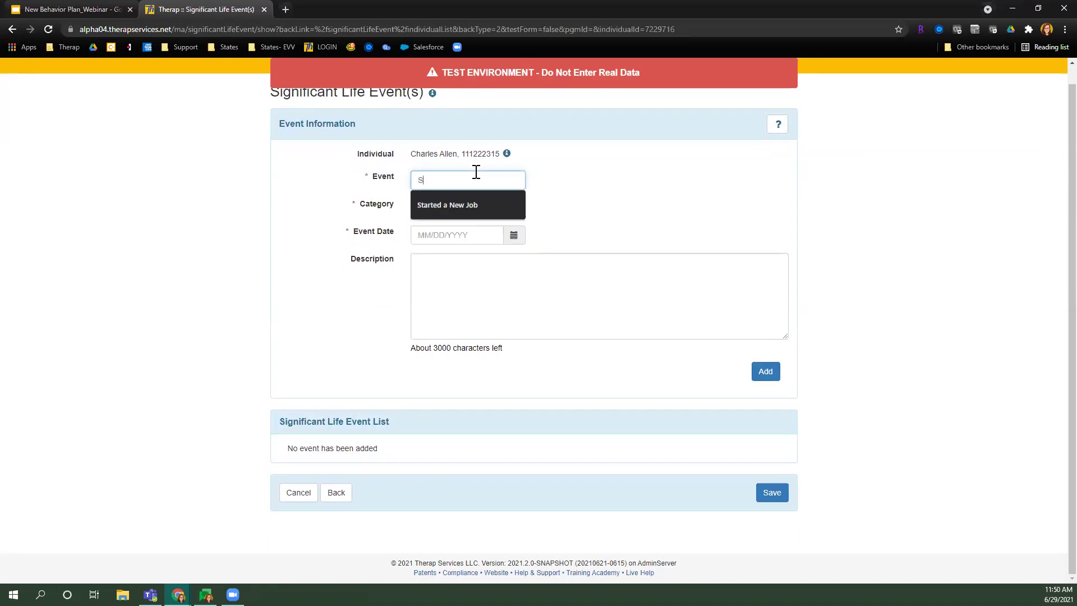
{"action": "type", "text": "tarted a New Job"}
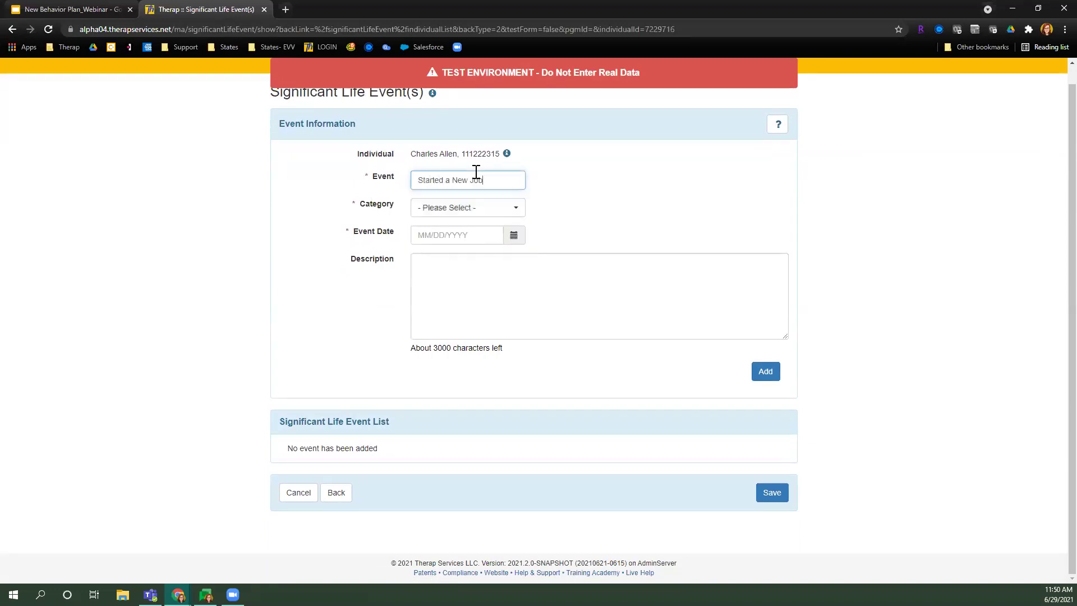
Step: Set the new job event's category to Work and its event date to 05/07/2021
{"action": "left_click", "coordinate": [473, 208]}
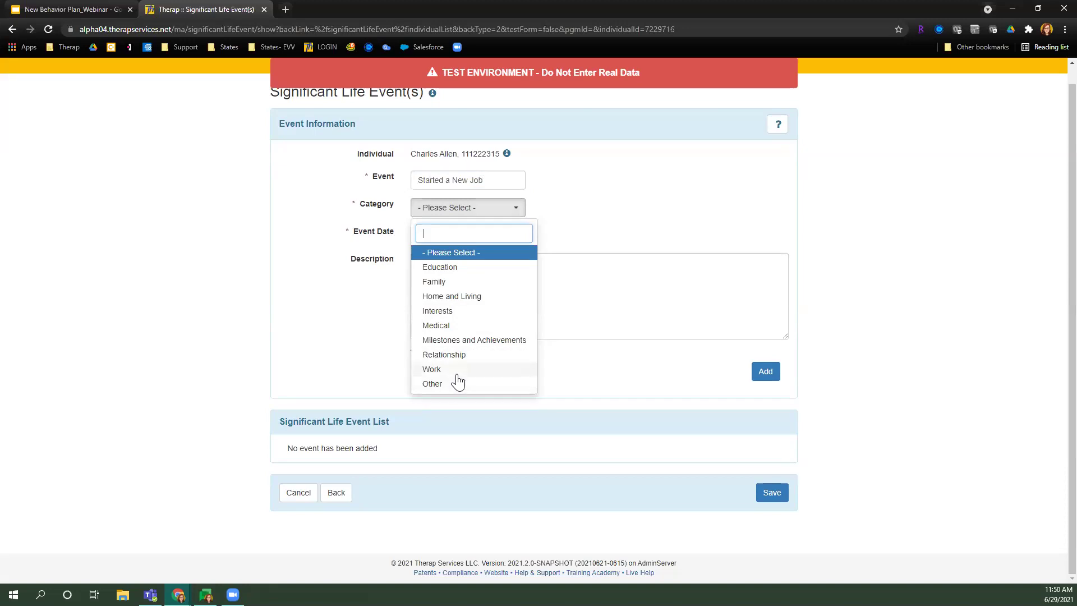
{"action": "left_click", "coordinate": [456, 369]}
{"action": "left_click", "coordinate": [515, 235]}
{"action": "left_click", "coordinate": [423, 256]}
{"action": "left_click", "coordinate": [527, 307]}
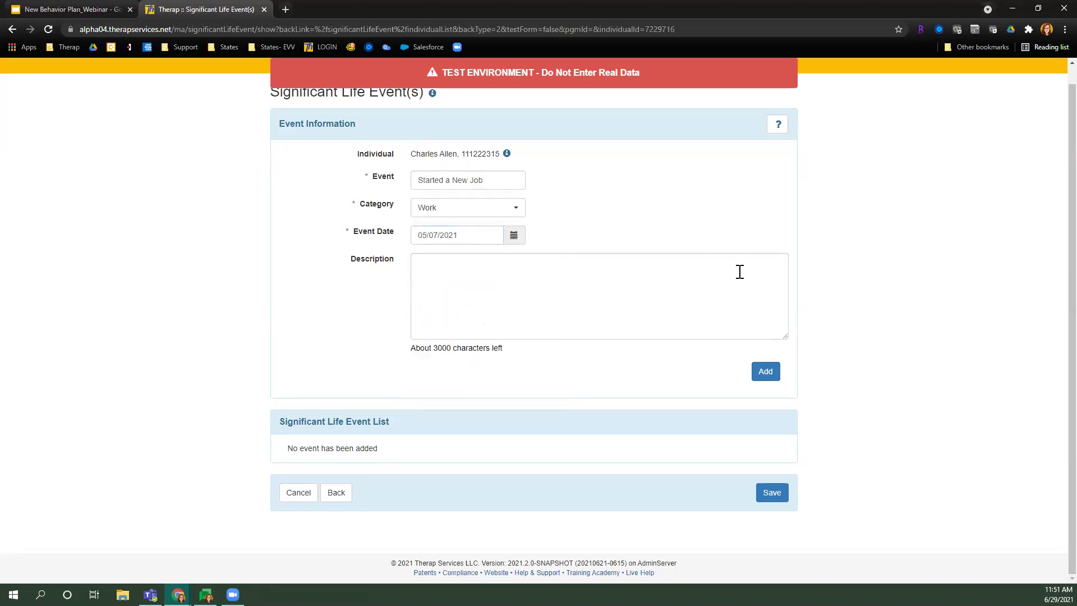
Step: Enter "Working at Office Depot" as the description and add the event to the Significant Life Event List
{"action": "left_click", "coordinate": [645, 277]}
{"action": "type", "text": "Worin"}
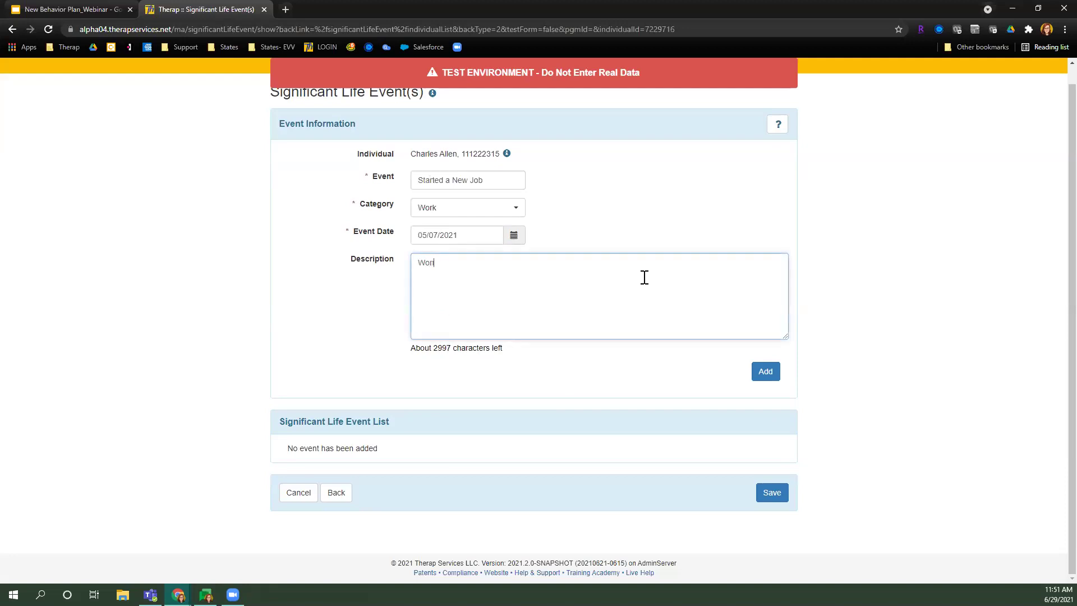
{"action": "key", "text": "BackSpace"}
{"action": "key", "text": "BackSpace"}
{"action": "type", "text": "king at the Of"}
{"action": "type", "text": "fice Depo"}
{"action": "double_click", "coordinate": [463, 263]}
{"action": "key", "text": "BackSpace"}
{"action": "left_click", "coordinate": [765, 370]}
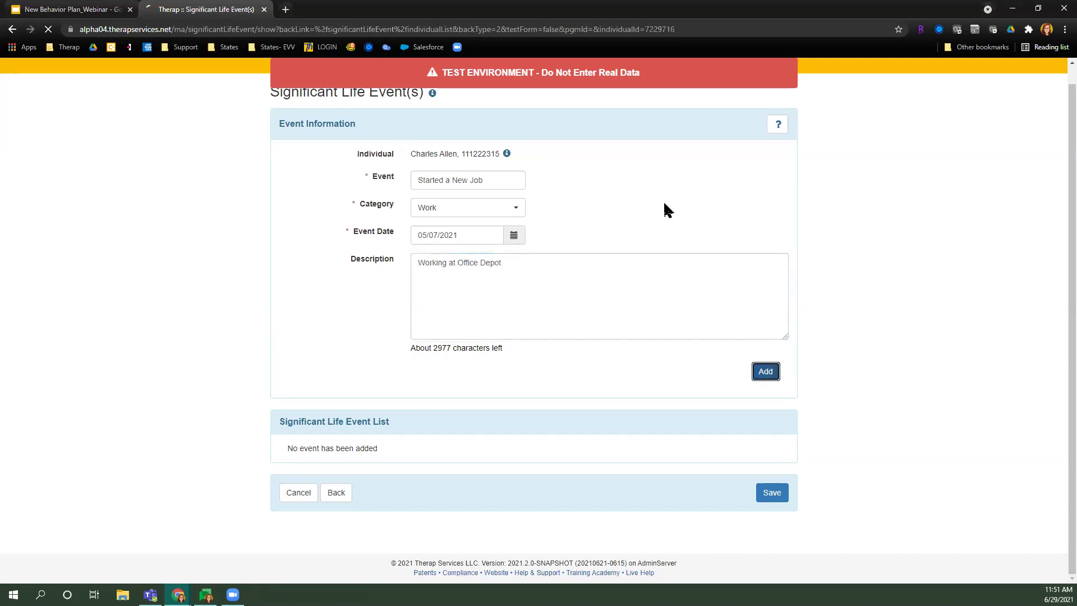
Step: Enter a second event named "Family Event" with category Family and event date 06/26/2021
{"action": "left_click", "coordinate": [493, 272]}
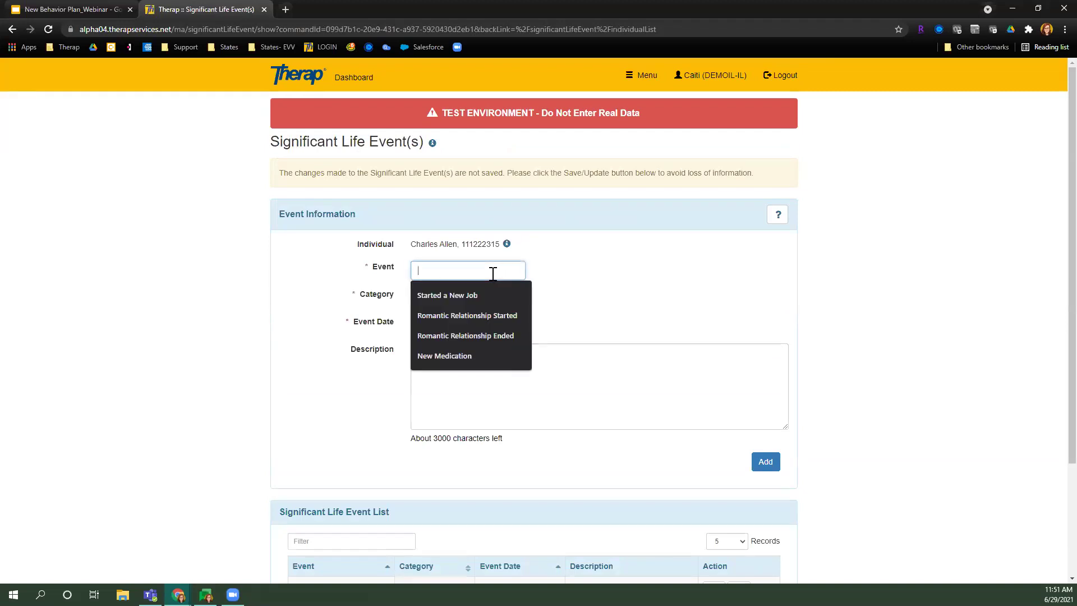
{"action": "type", "text": "Family Event"}
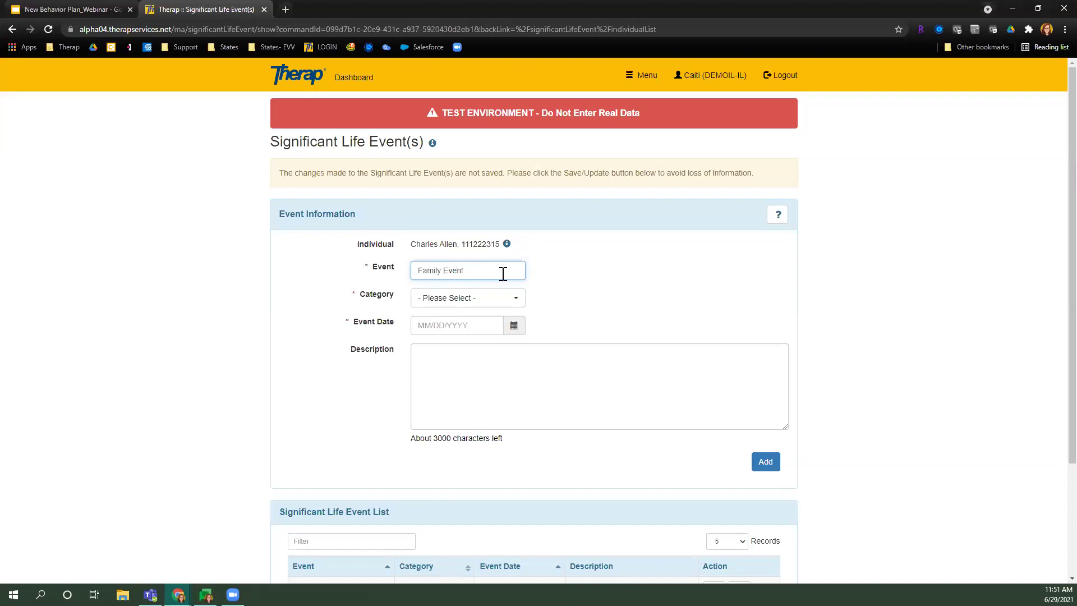
{"action": "left_click", "coordinate": [491, 300]}
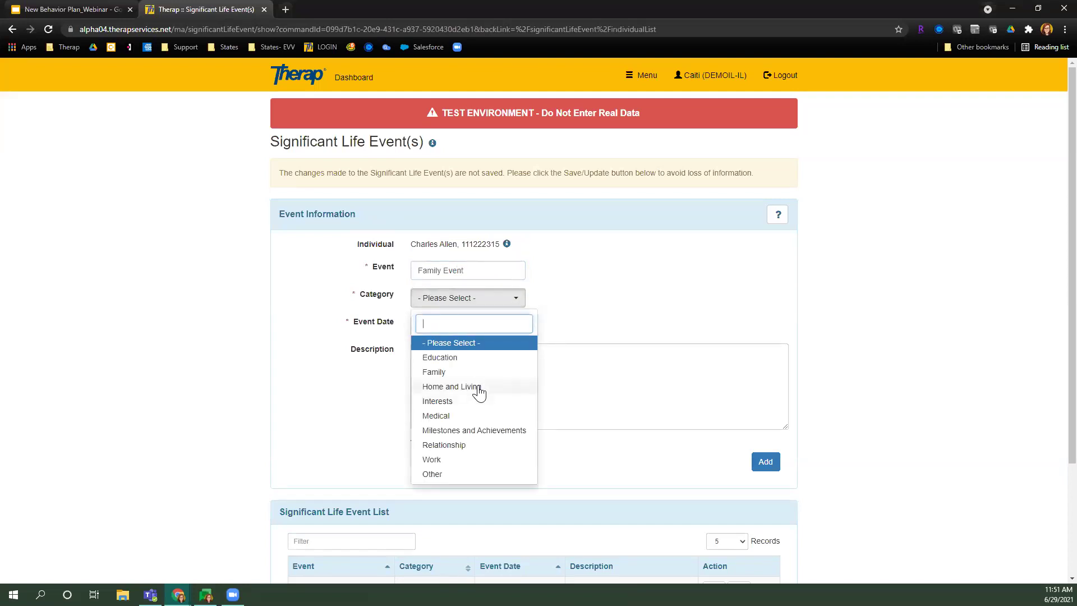
{"action": "left_click", "coordinate": [434, 372]}
{"action": "left_click", "coordinate": [513, 325]}
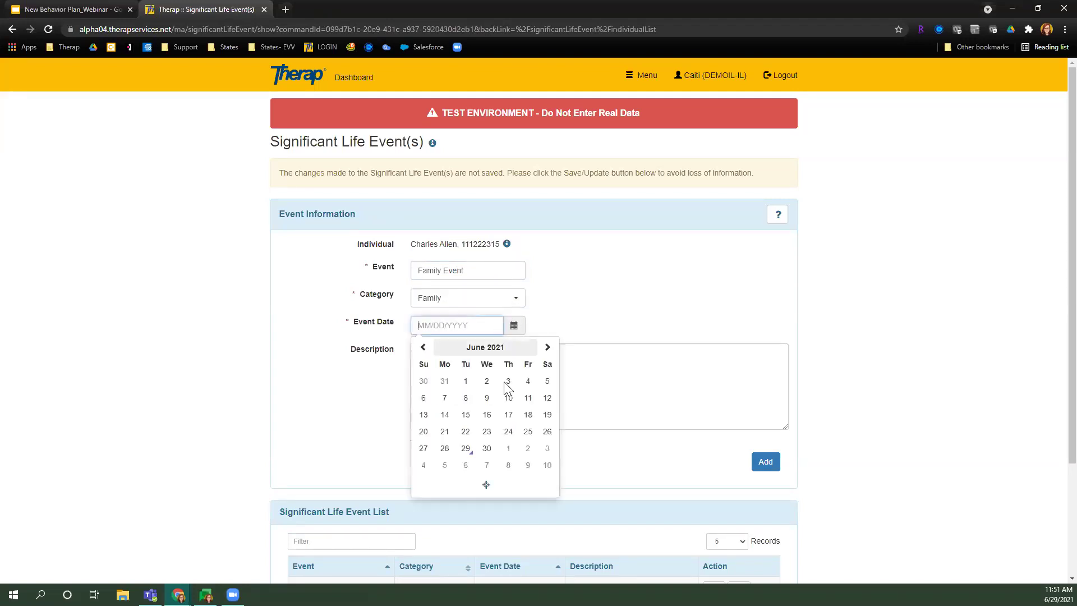
{"action": "left_click", "coordinate": [539, 432]}
Step: Describe the family event as "First family gathering to celebrate a birthday in over 18 months" and add it to the list
{"action": "left_click", "coordinate": [523, 396]}
{"action": "type", "text": "First fam"}
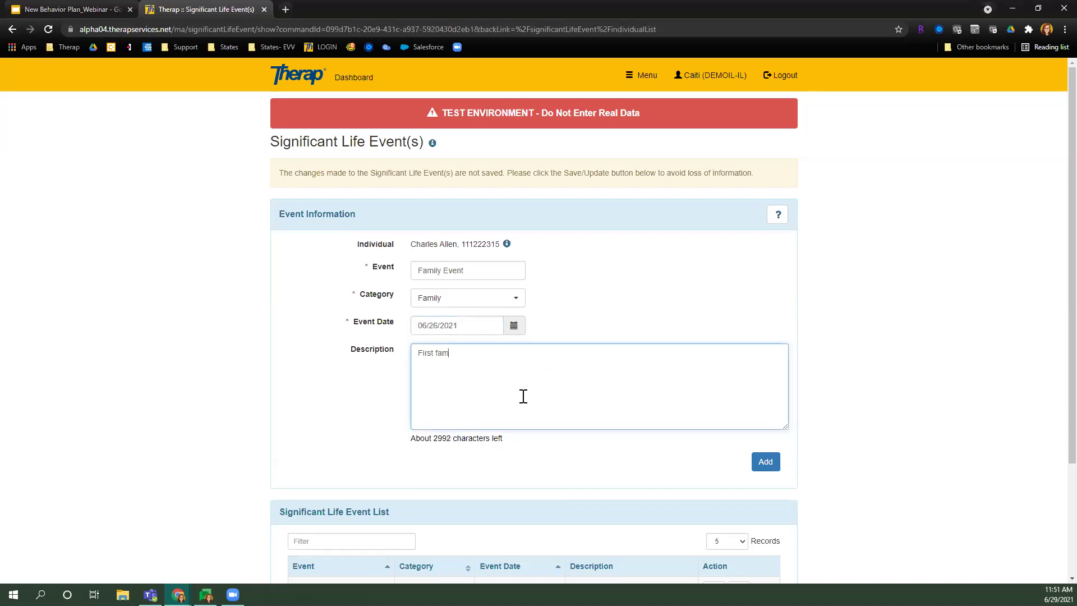
{"action": "type", "text": "ily gathering to celebrate a birthday in over 1"}
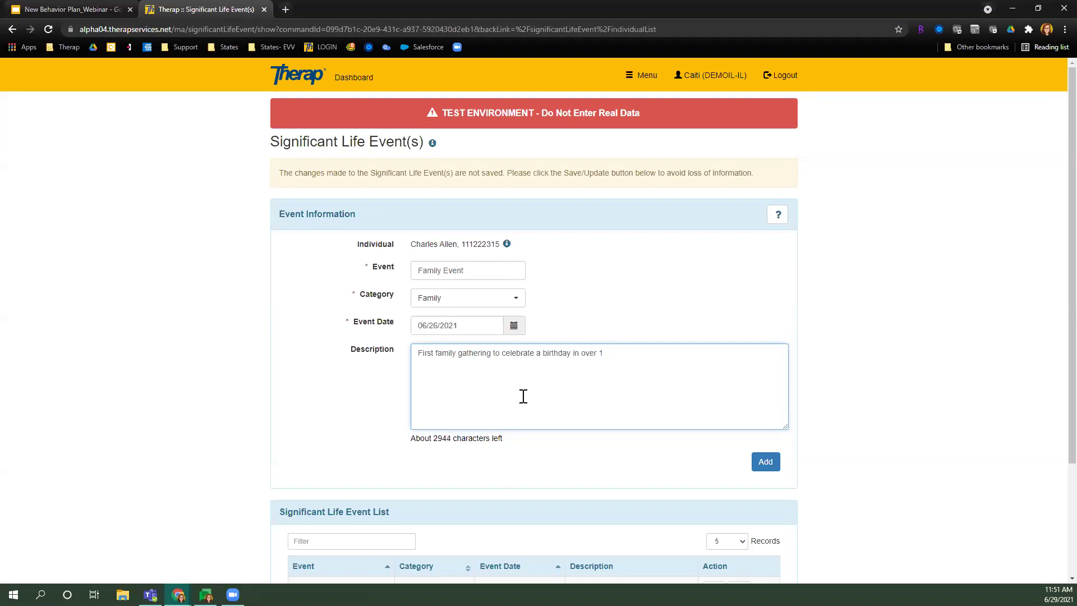
{"action": "type", "text": "9 months"}
{"action": "left_click", "coordinate": [777, 461]}
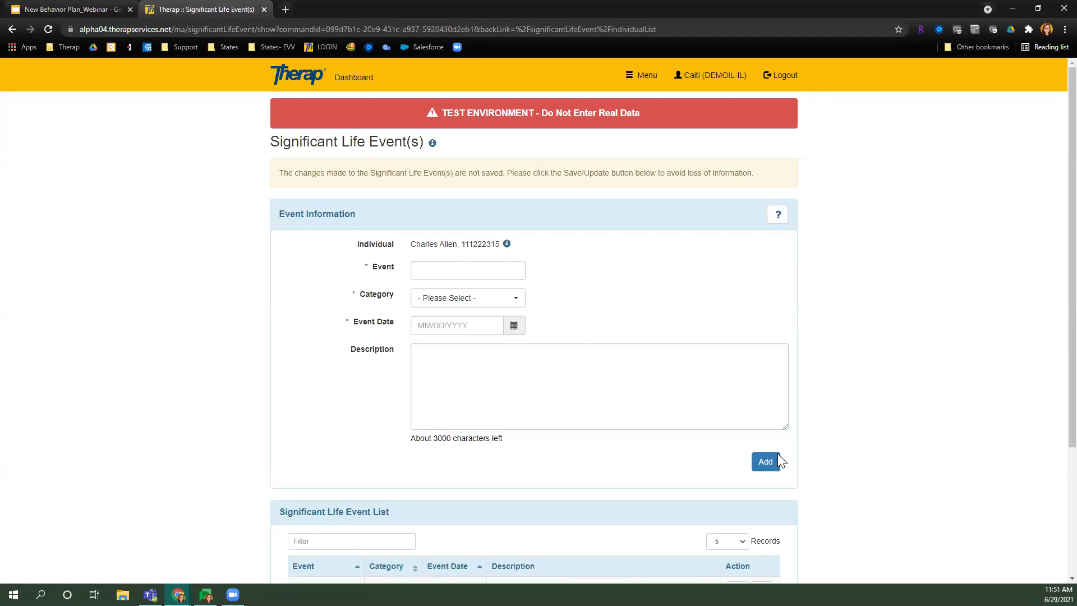
Step: Save the Significant Life Event(s) form with both events and return to the dashboard
{"action": "scroll", "coordinate": [827, 390], "scroll_direction": "down", "scroll_amount": 3}
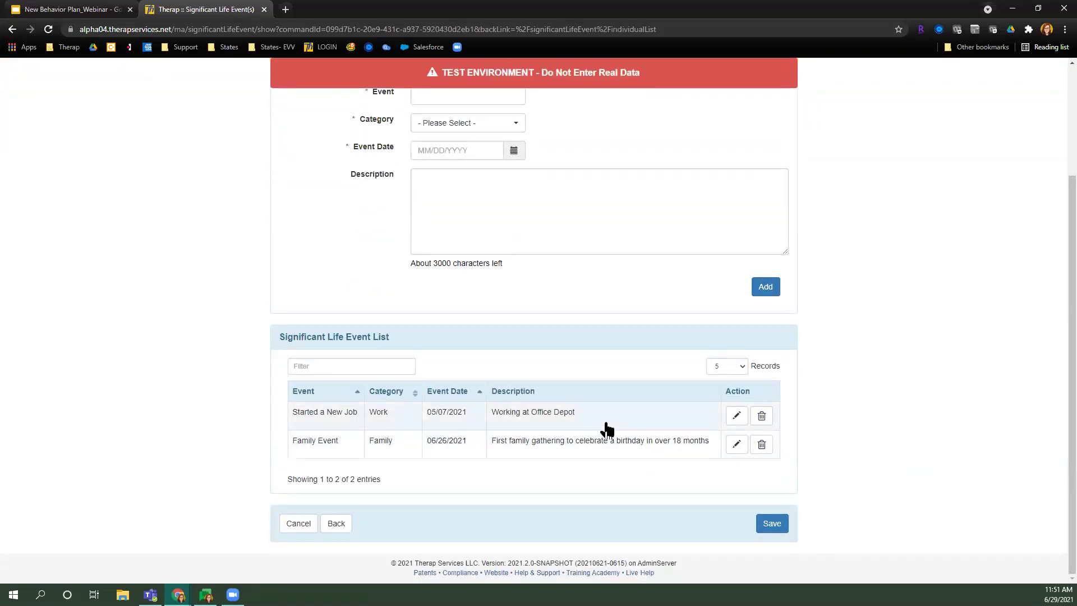
{"action": "left_click", "coordinate": [772, 524]}
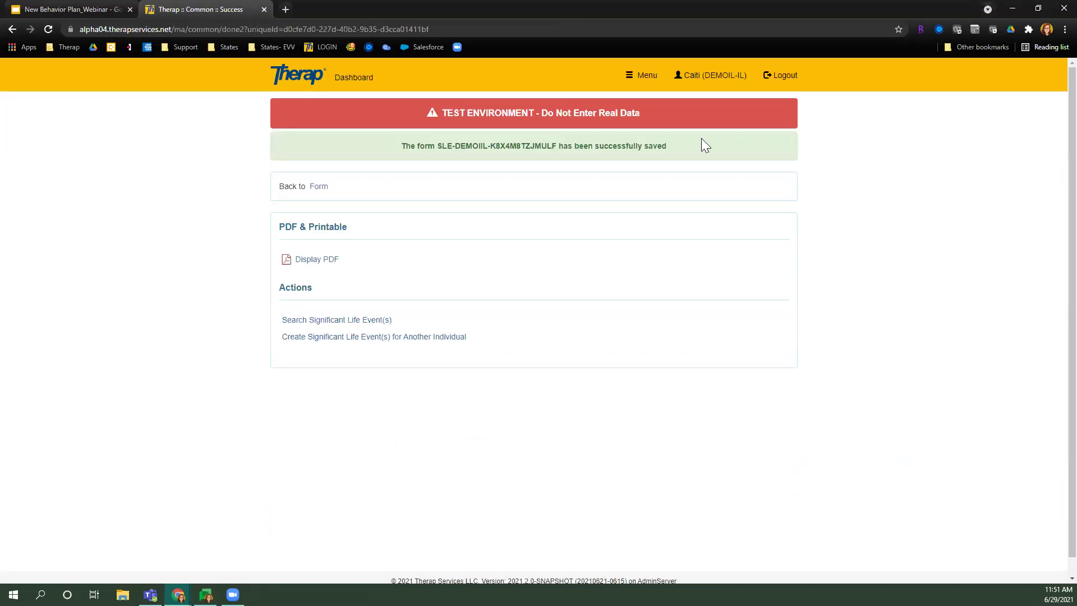
{"action": "left_click", "coordinate": [362, 77]}
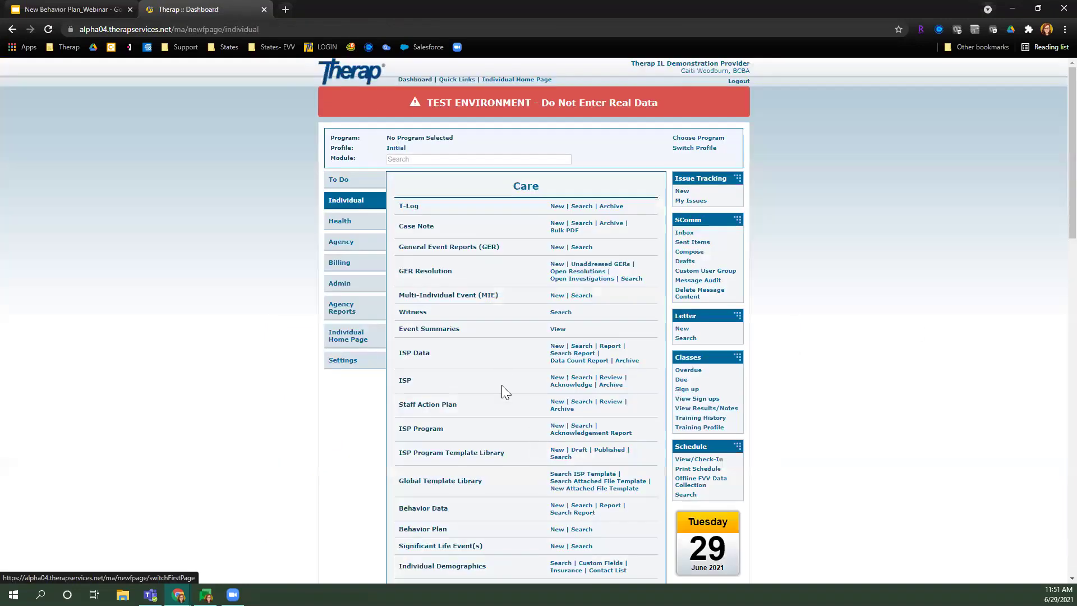
Step: Start a new Behavior Data report for the same individual
{"action": "scroll", "coordinate": [496, 381], "scroll_direction": "down", "scroll_amount": 3}
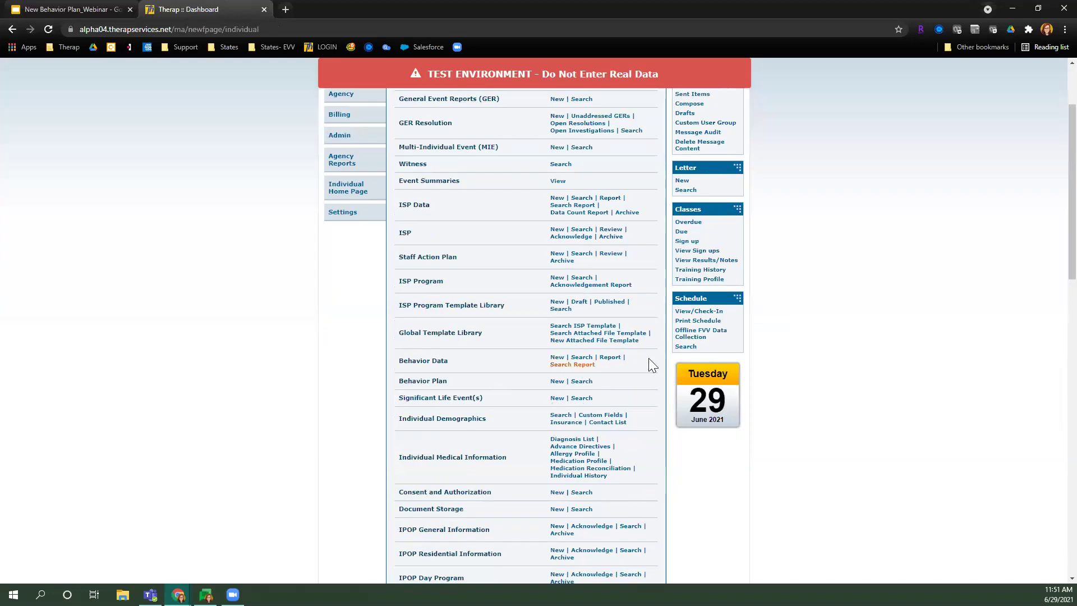
{"action": "left_click", "coordinate": [609, 357]}
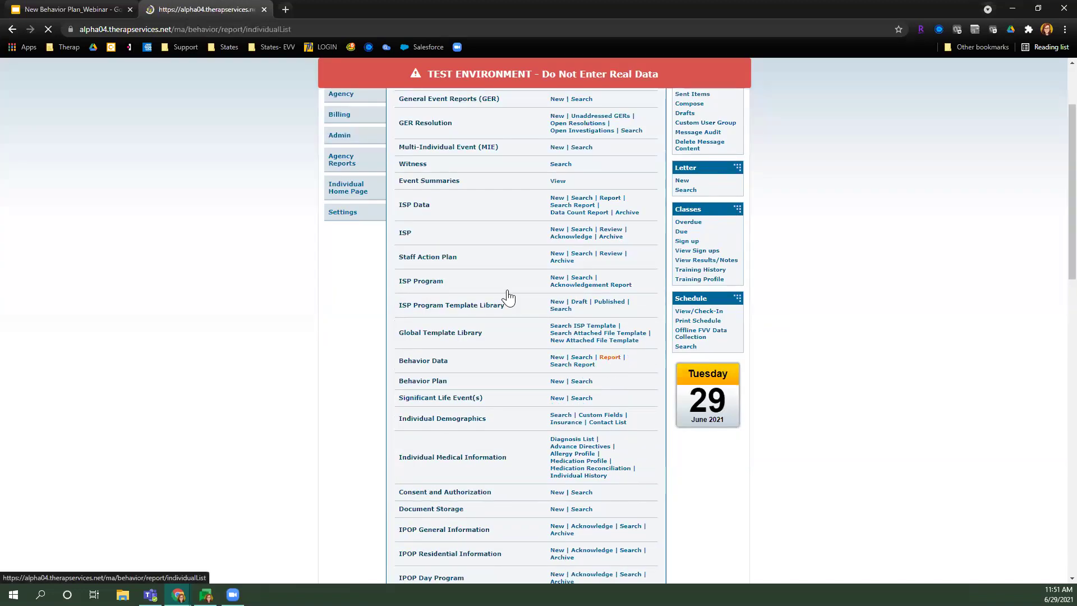
{"action": "type", "text": "char"}
{"action": "left_click", "coordinate": [514, 252]}
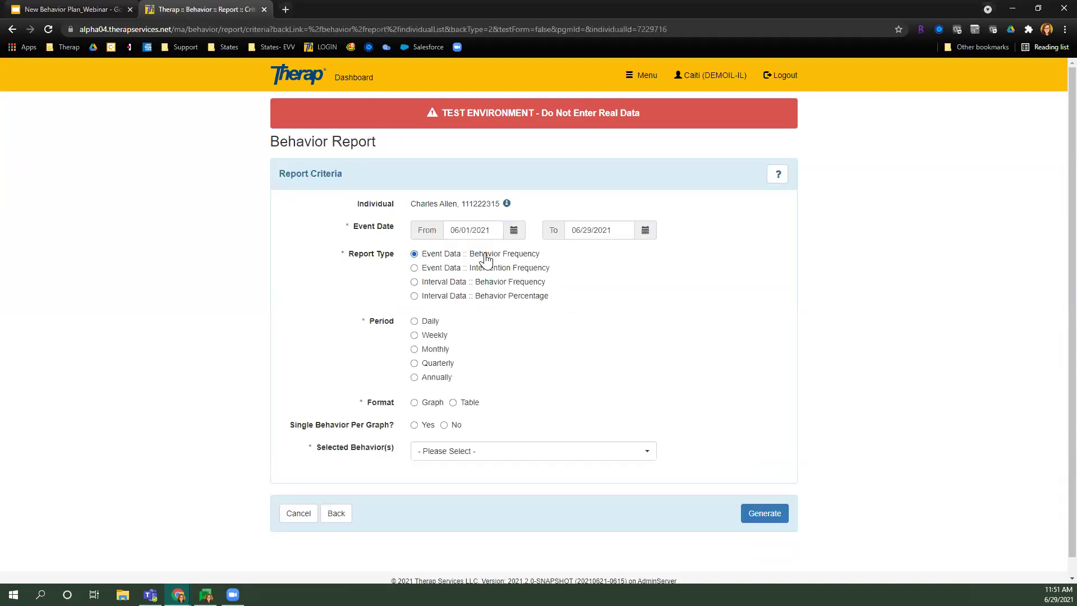
Step: Set the start of the report's event date range to 05/01/2021, keeping 06/29/2021 as the end date
{"action": "left_click", "coordinate": [514, 230]}
{"action": "left_click", "coordinate": [423, 252]}
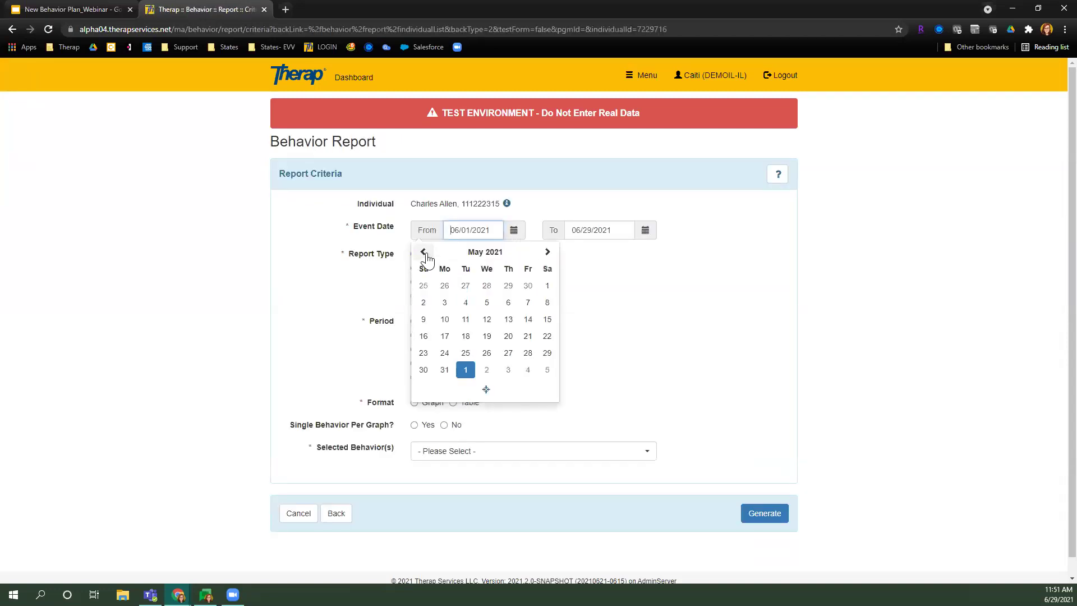
{"action": "left_click", "coordinate": [546, 285]}
{"action": "left_click", "coordinate": [643, 230]}
{"action": "left_click", "coordinate": [685, 220]}
Step: Set the report period to Weekly and the format to Graph, with Single Behavior Per Graph set to No
{"action": "left_click", "coordinate": [434, 352]}
{"action": "scroll", "coordinate": [572, 348], "scroll_direction": "down", "scroll_amount": 1}
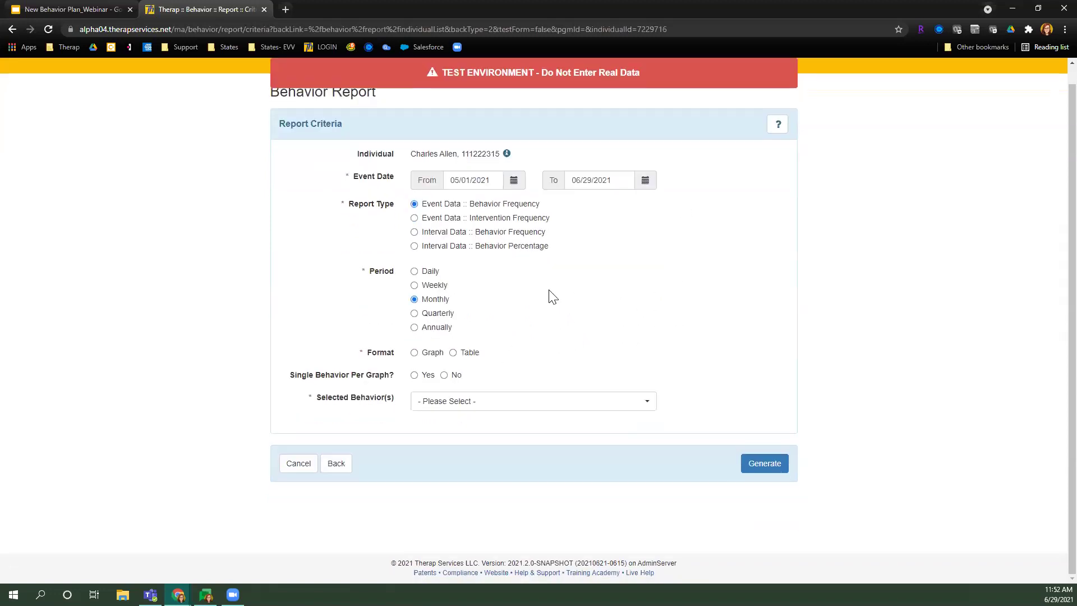
{"action": "left_click", "coordinate": [442, 288]}
{"action": "left_click", "coordinate": [455, 375]}
Step: Include Behavior A, Medication Refusal and Skin Picking in the weekly report and generate it
{"action": "left_click", "coordinate": [479, 402]}
{"action": "left_click", "coordinate": [482, 446]}
{"action": "left_click", "coordinate": [495, 461]}
{"action": "left_click", "coordinate": [496, 475]}
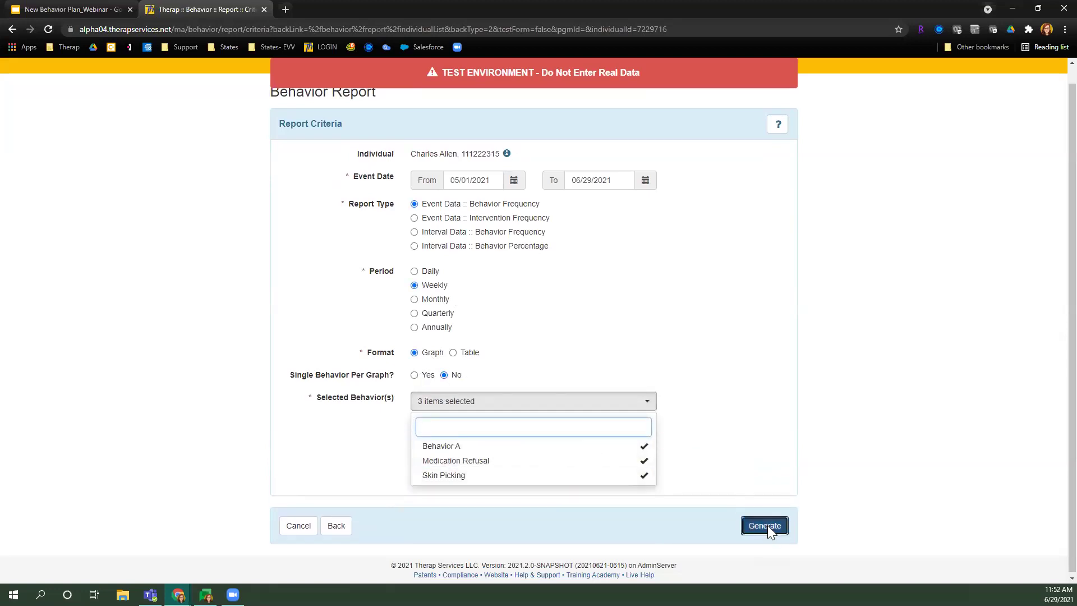
{"action": "left_click", "coordinate": [767, 525]}
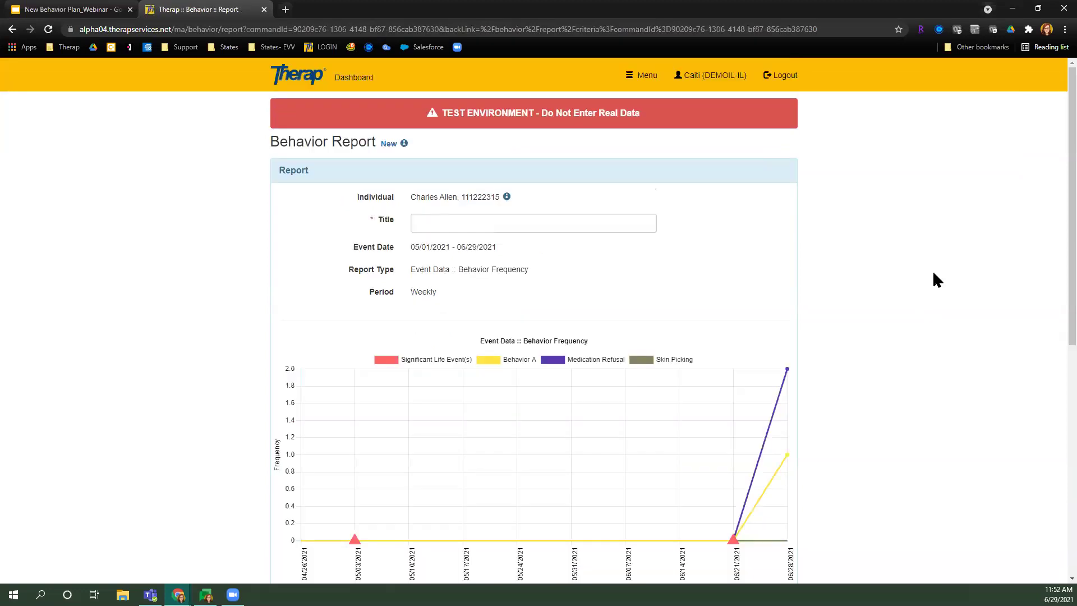
Step: Examine the weekly graph's significant life event markers and behavior data points, the Significant Life Event(s) table and the comments area
{"action": "scroll", "coordinate": [933, 274], "scroll_direction": "down", "scroll_amount": 3}
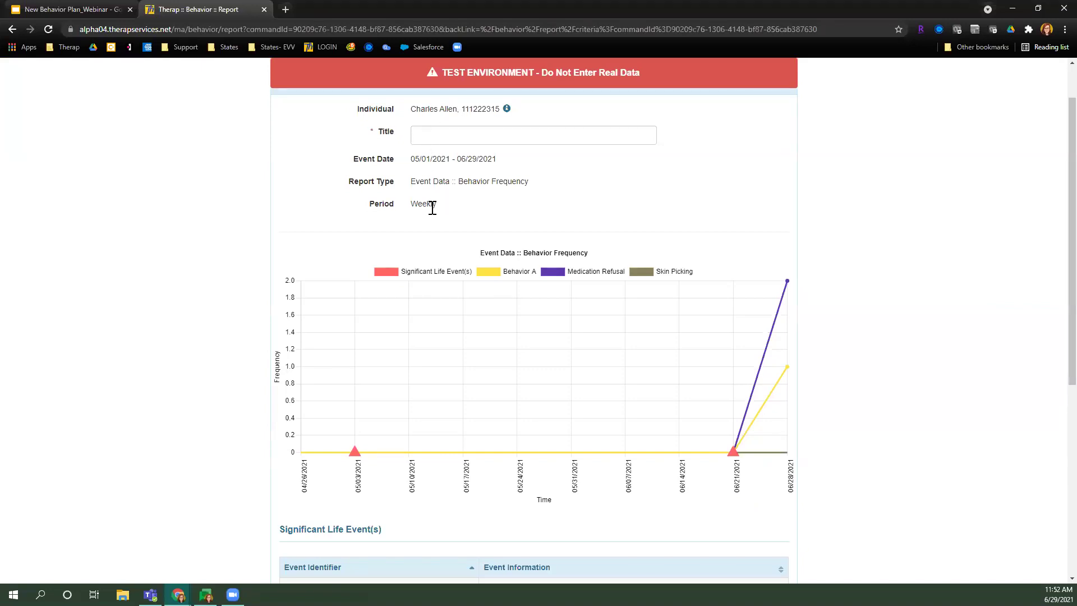
{"action": "scroll", "coordinate": [644, 136], "scroll_direction": "down", "scroll_amount": 1}
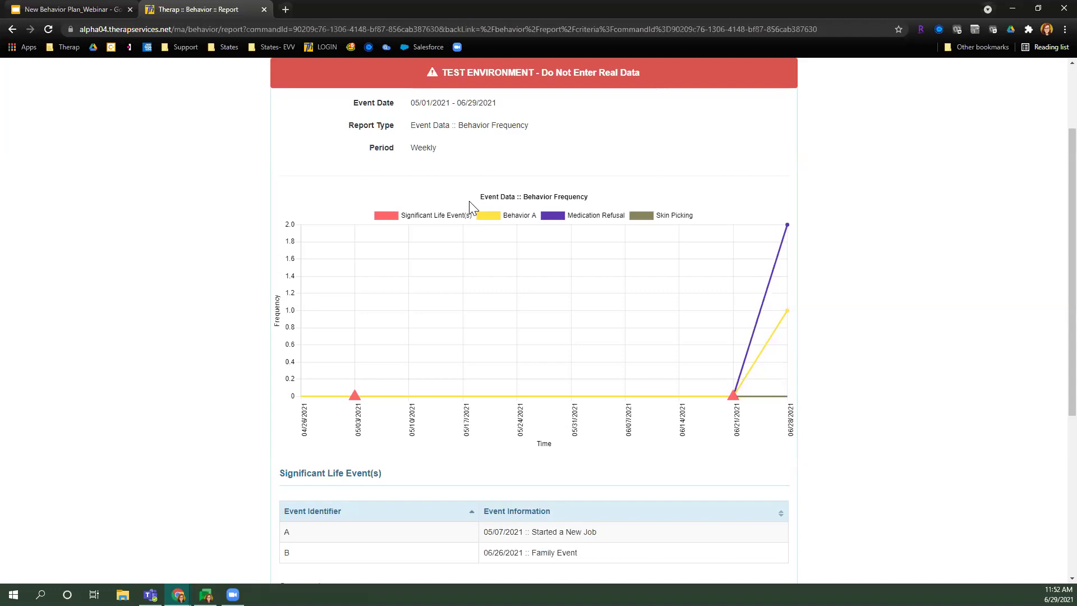
{"action": "scroll", "coordinate": [470, 208], "scroll_direction": "down", "scroll_amount": 1}
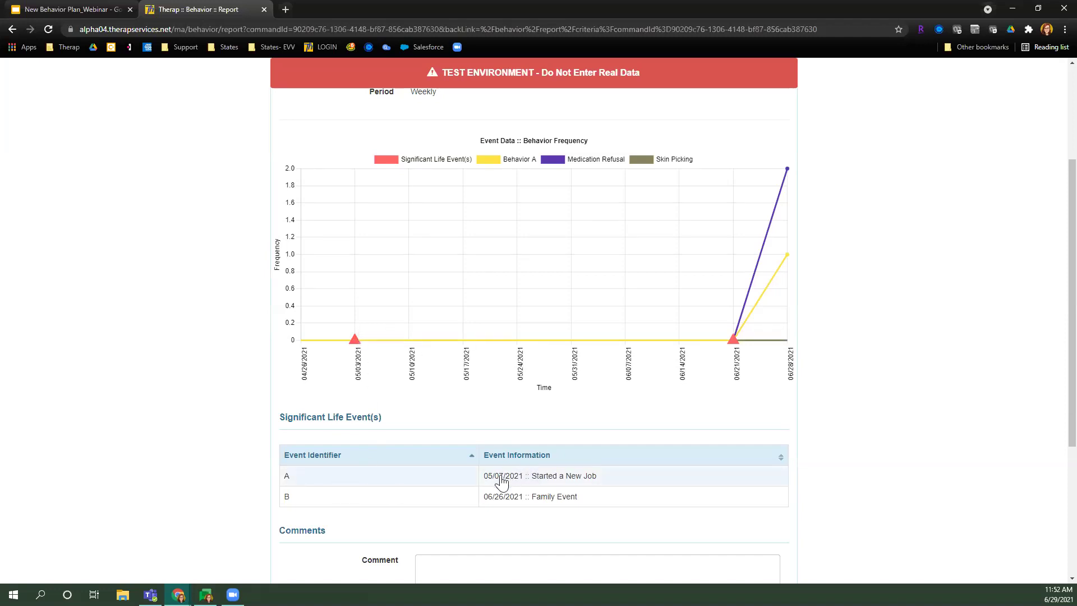
{"action": "scroll", "coordinate": [426, 418], "scroll_direction": "down", "scroll_amount": 1}
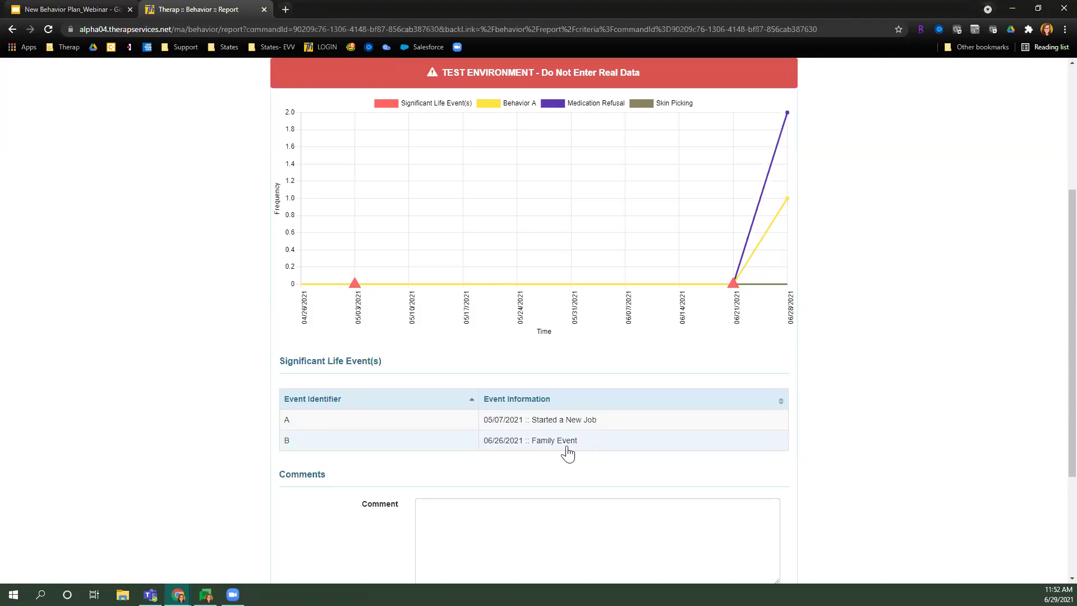
{"action": "mouse_move", "coordinate": [733, 284]}
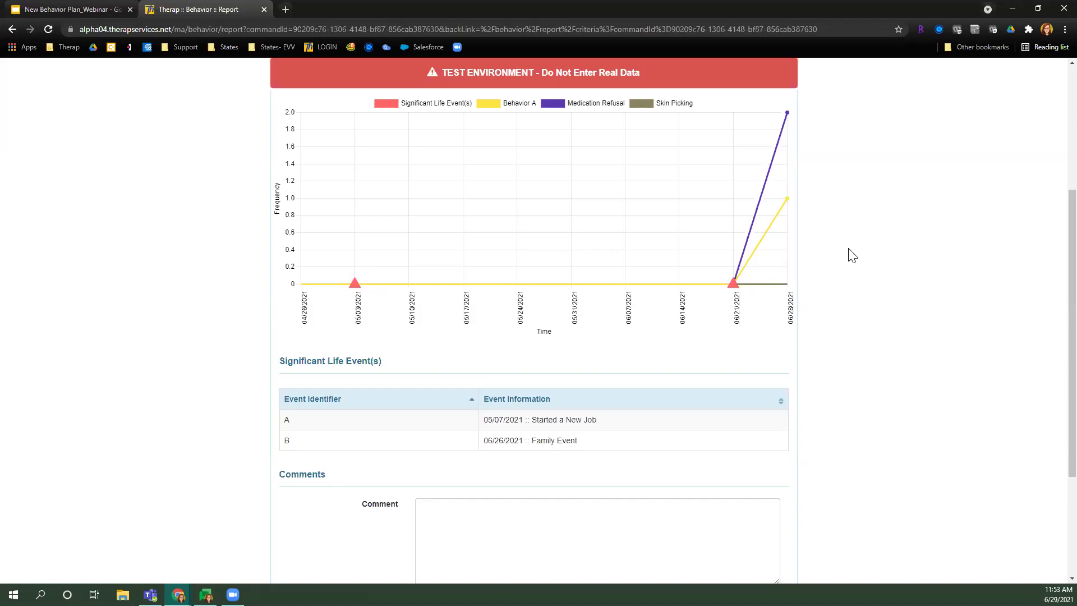
{"action": "scroll", "coordinate": [870, 286], "scroll_direction": "up", "scroll_amount": 2}
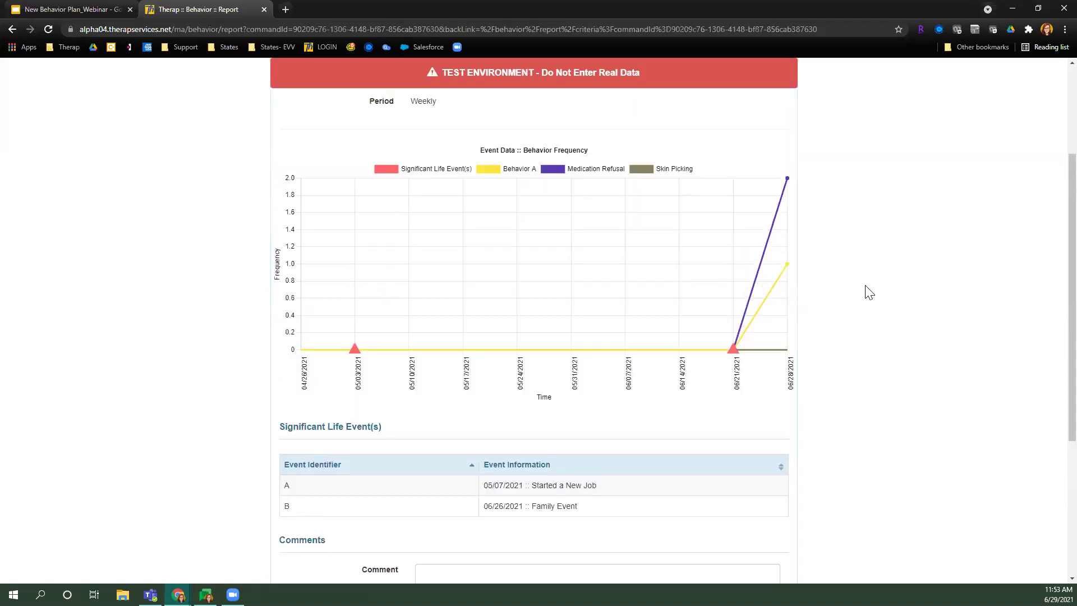
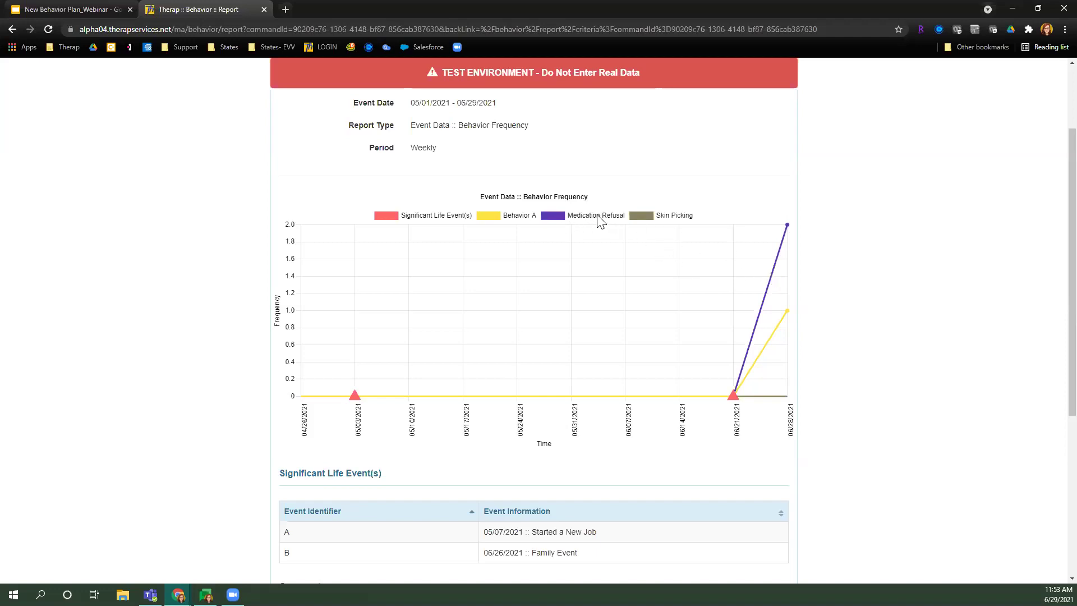
{"action": "mouse_move", "coordinate": [790, 230]}
{"action": "mouse_move", "coordinate": [789, 316]}
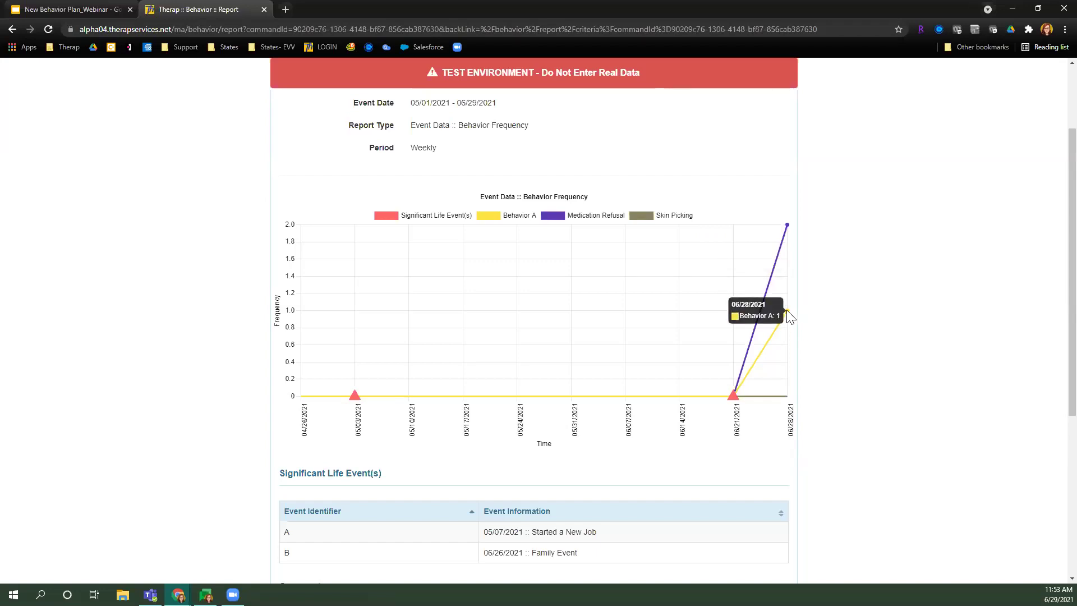
{"action": "mouse_move", "coordinate": [732, 397]}
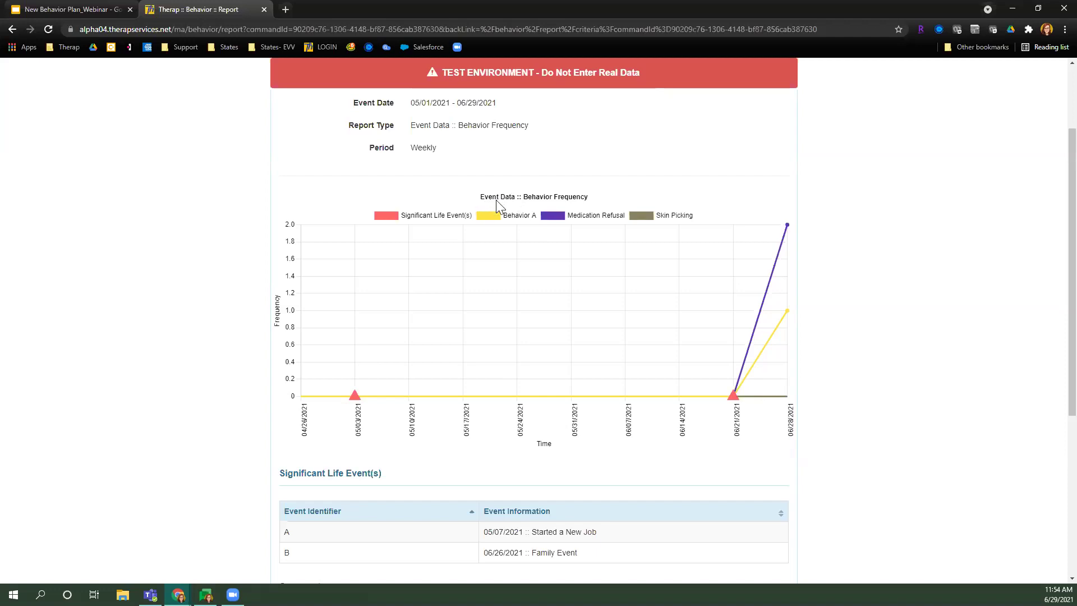
{"action": "scroll", "coordinate": [897, 323], "scroll_direction": "down", "scroll_amount": 5}
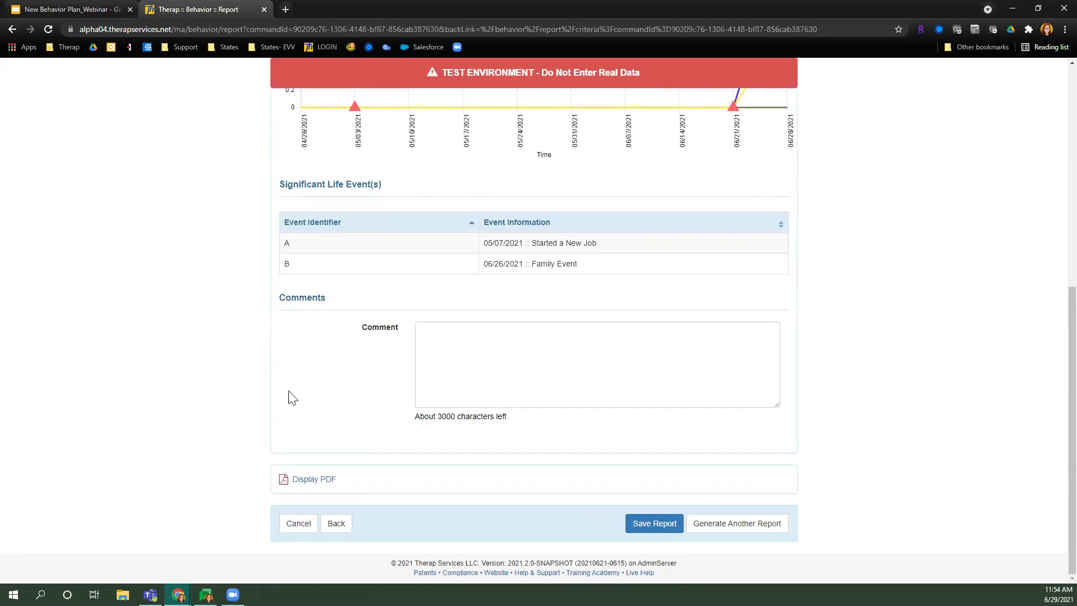
Step: Title the behavior report "Weekly Data Report"
{"action": "scroll", "coordinate": [289, 399], "scroll_direction": "up", "scroll_amount": 8}
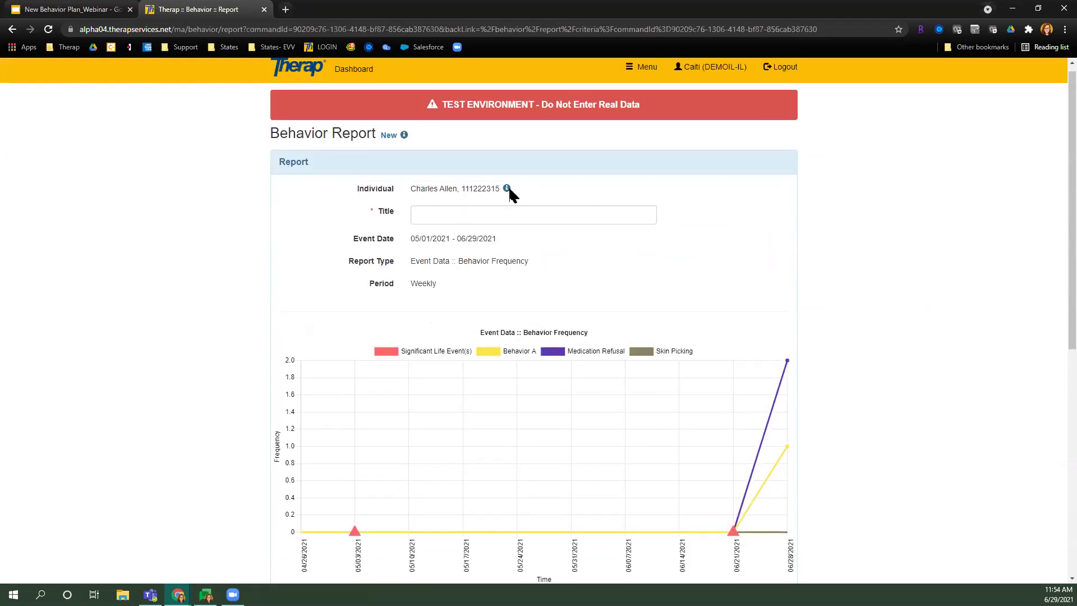
{"action": "left_click", "coordinate": [498, 223]}
{"action": "type", "text": "We"}
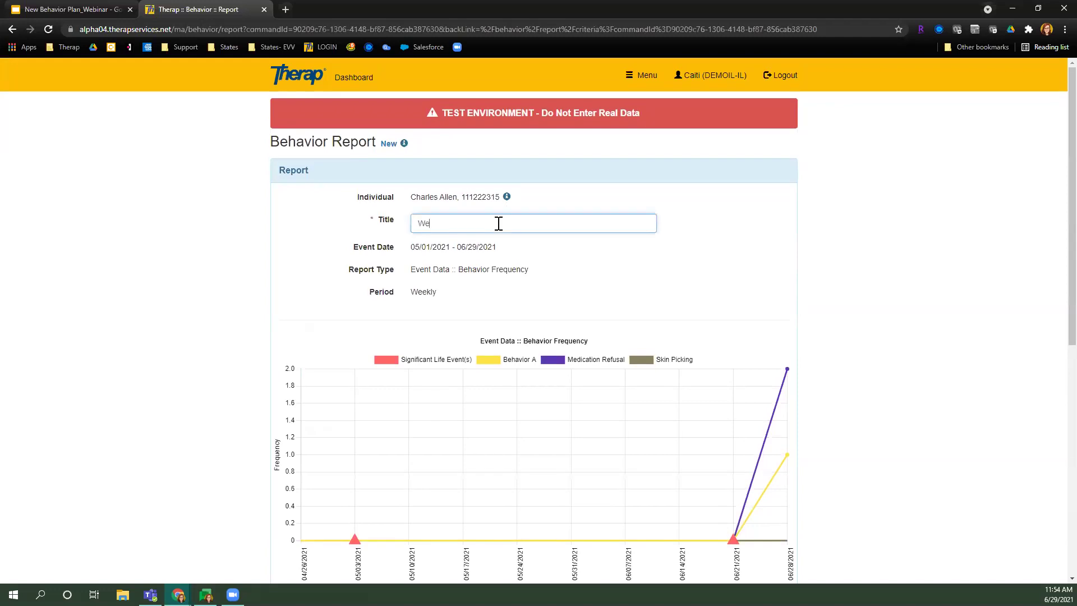
{"action": "type", "text": "ekly Data Report"}
{"action": "left_click", "coordinate": [798, 278]}
Step: Comment that the individual is doing well and enjoyed the family event, but may be having some depressive thoughts since it ended, and save the report
{"action": "scroll", "coordinate": [798, 278], "scroll_direction": "down", "scroll_amount": 3}
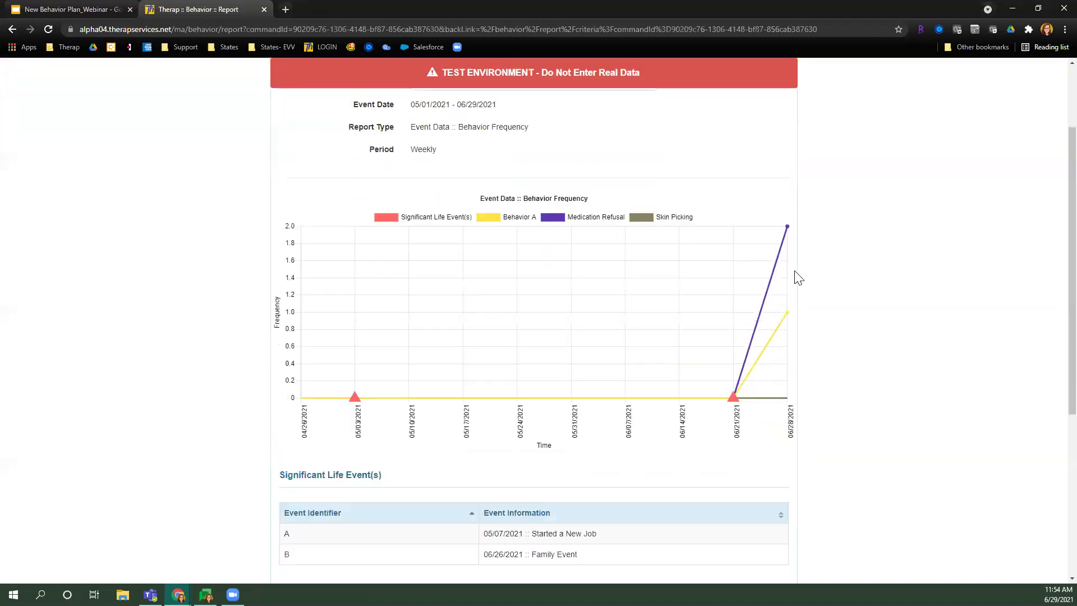
{"action": "scroll", "coordinate": [799, 277], "scroll_direction": "down", "scroll_amount": 5}
{"action": "left_click", "coordinate": [645, 390]}
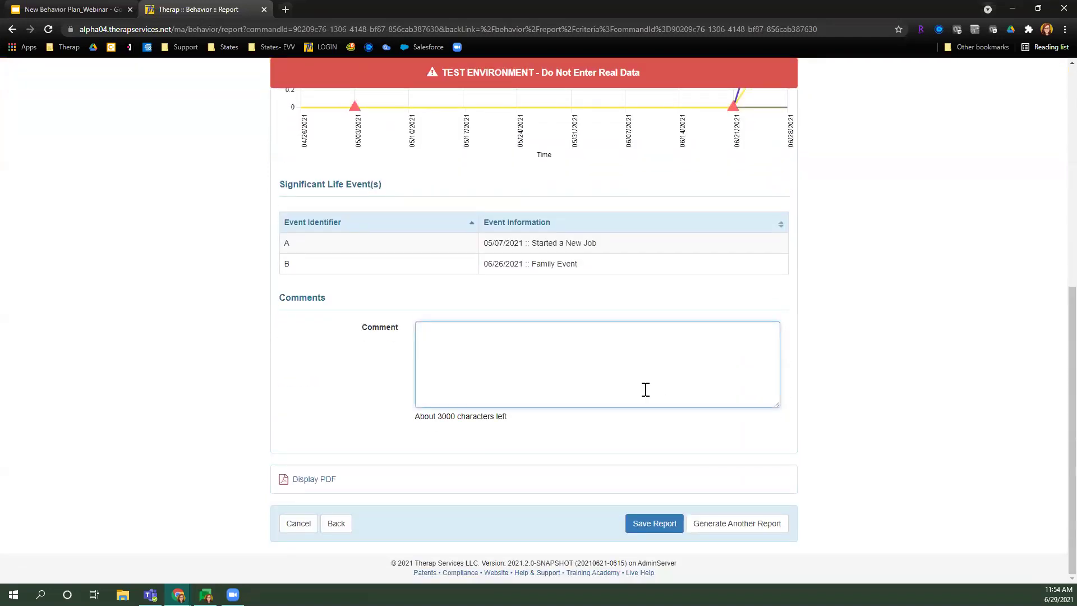
{"action": "type", "text": "The"}
{"action": "key", "text": "BackSpace"}
{"action": "key", "text": "BackSpace"}
{"action": "key", "text": "BackSpace"}
{"action": "key", "text": "BackSpace"}
{"action": "type", "text": "Charles is doing well overall- he said he had a go"}
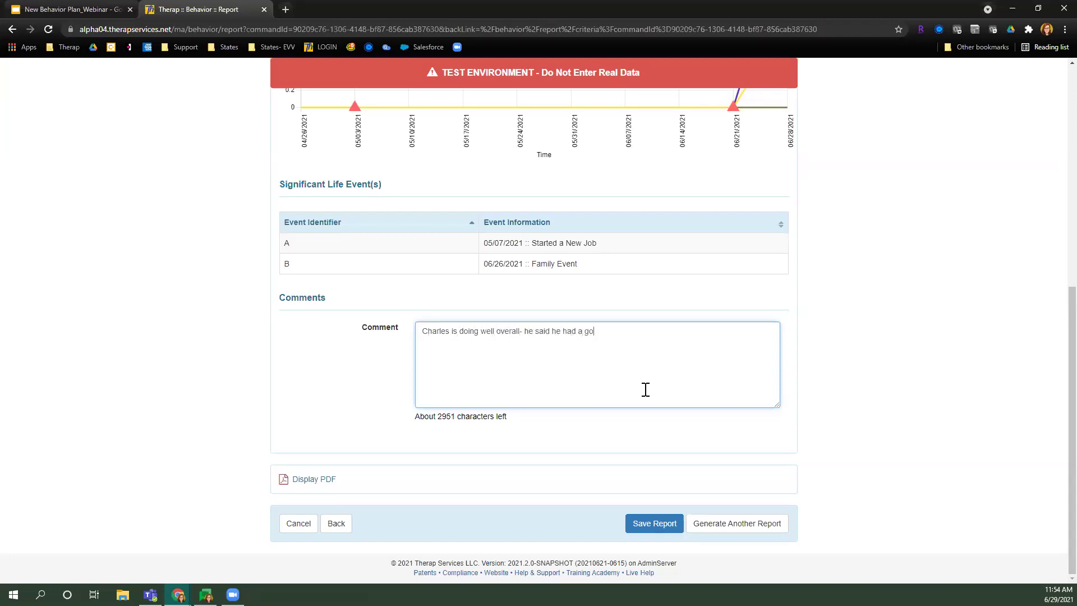
{"action": "type", "text": "od time at the family event, but b"}
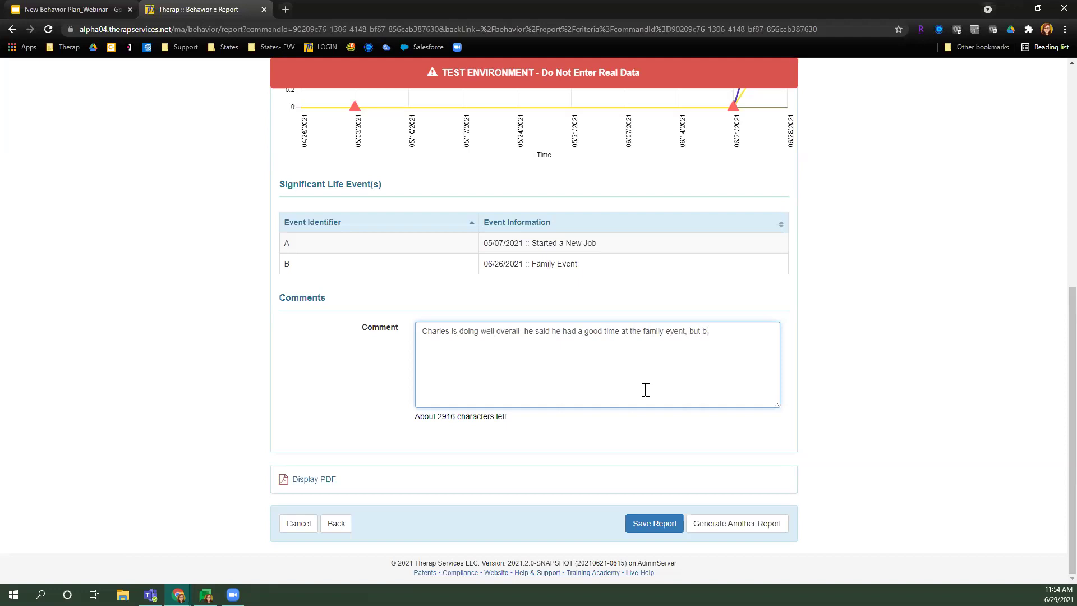
{"action": "type", "text": "ehaviors indicate he may be having some"}
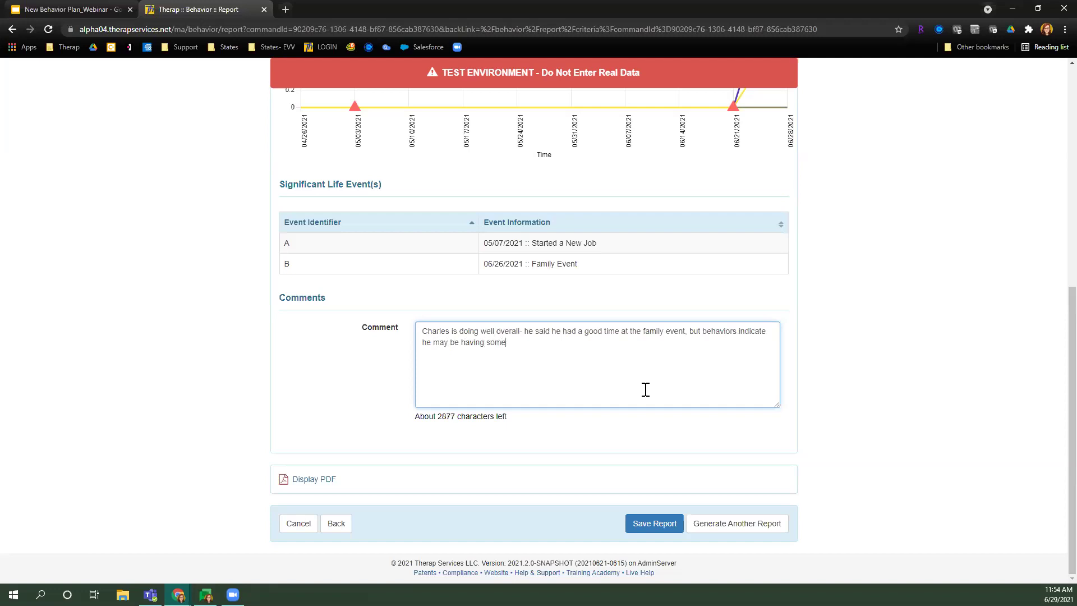
{"action": "type", "text": " depressive thoughts after the event has ended."}
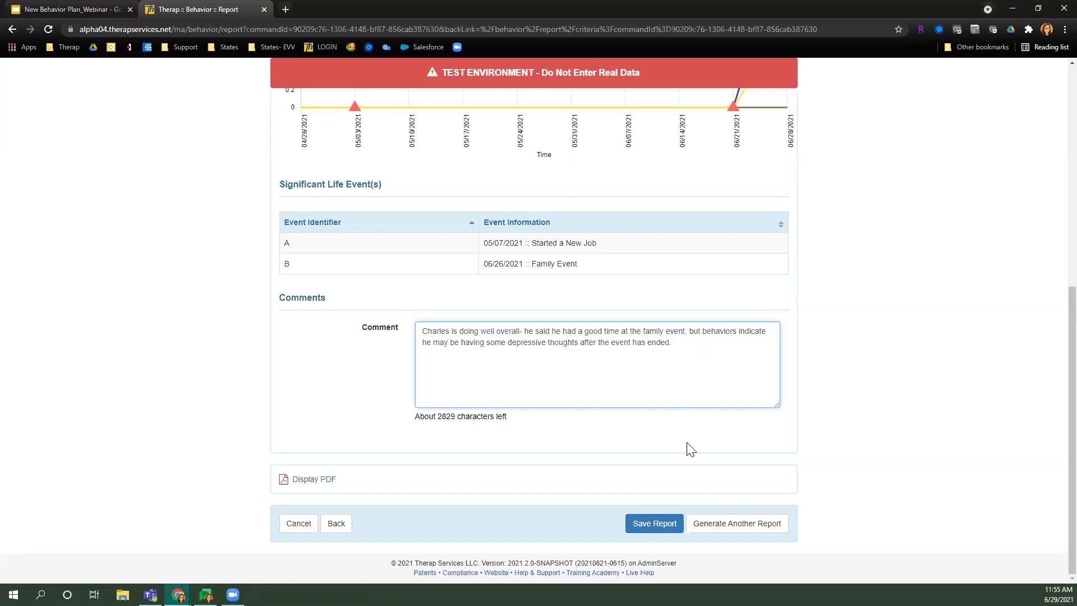
{"action": "left_click", "coordinate": [653, 525]}
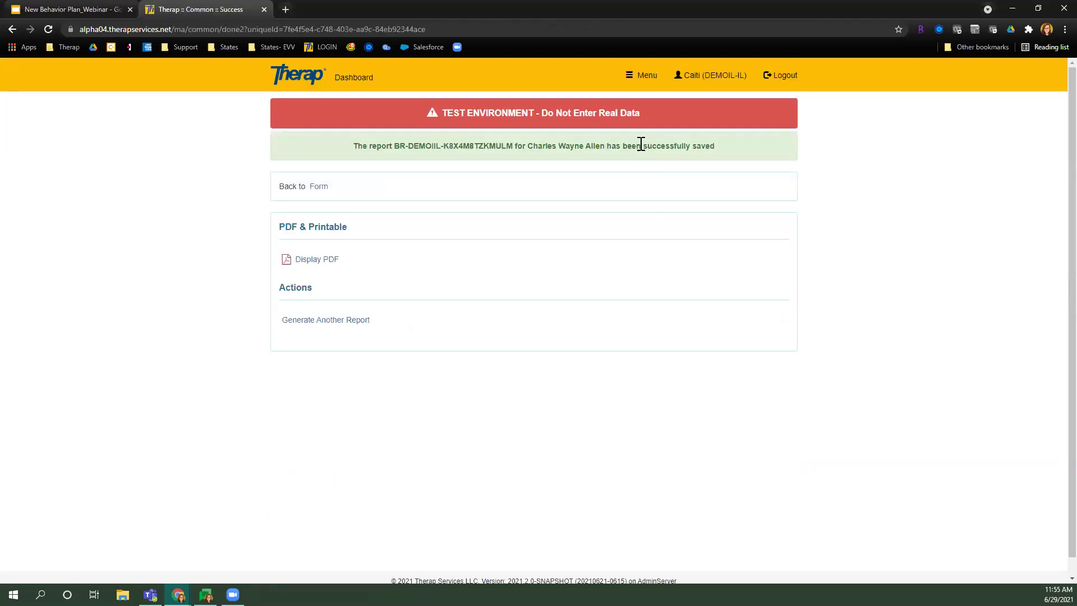
{"action": "left_click_drag", "start_coordinate": [642, 144], "coordinate": [729, 133]}
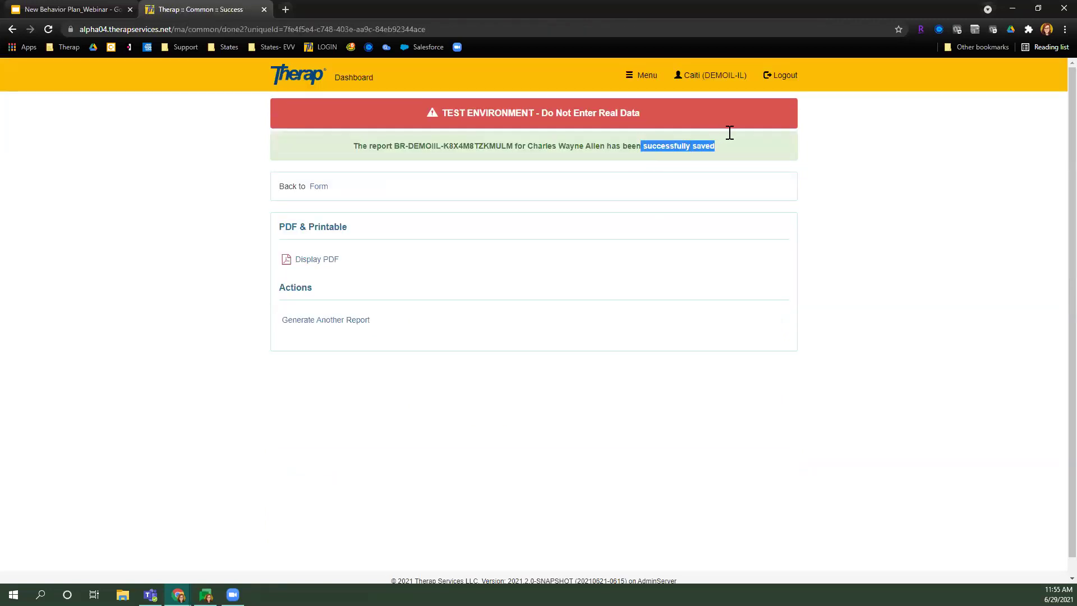
Step: Start another behavior report and choose the same individual from the filtered list
{"action": "left_click", "coordinate": [354, 321]}
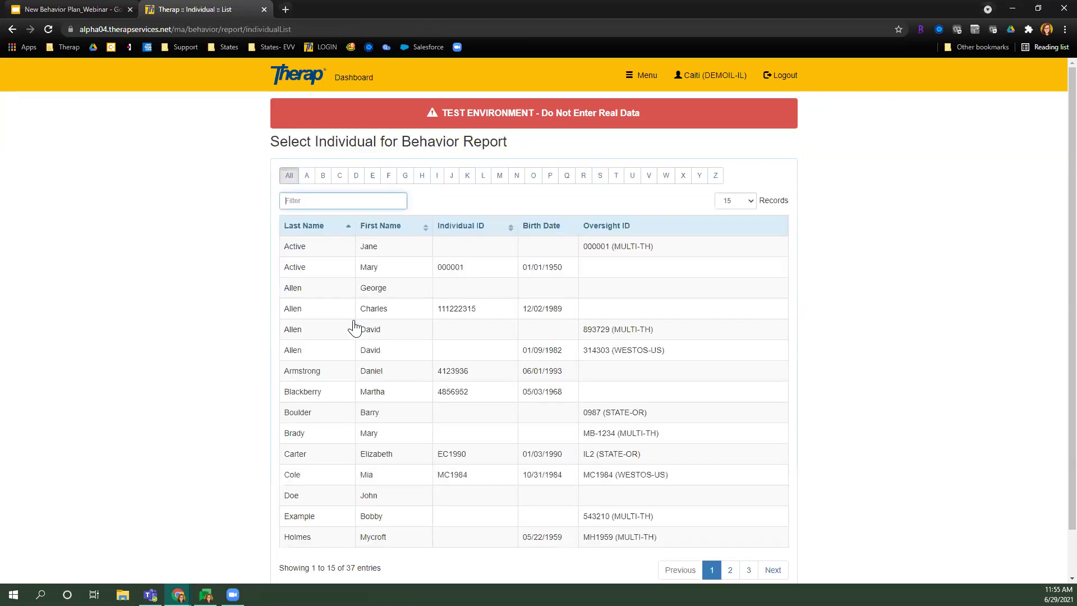
{"action": "type", "text": "char"}
{"action": "left_click", "coordinate": [375, 252]}
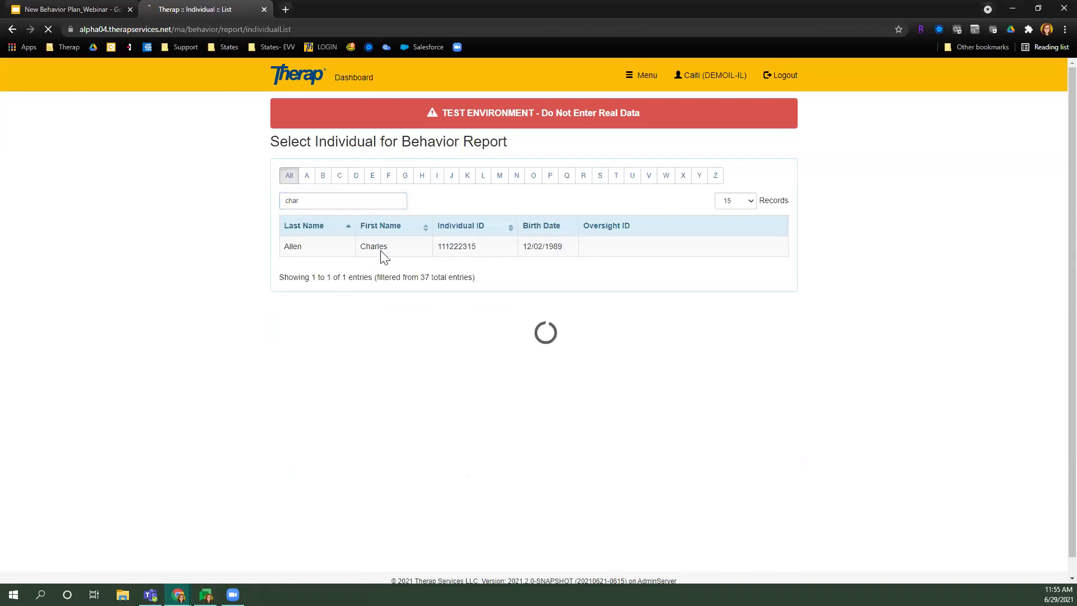
Step: Set the event start date to 05/01/2021 and the report type to Event Data :: Intervention Frequency
{"action": "left_click", "coordinate": [514, 231]}
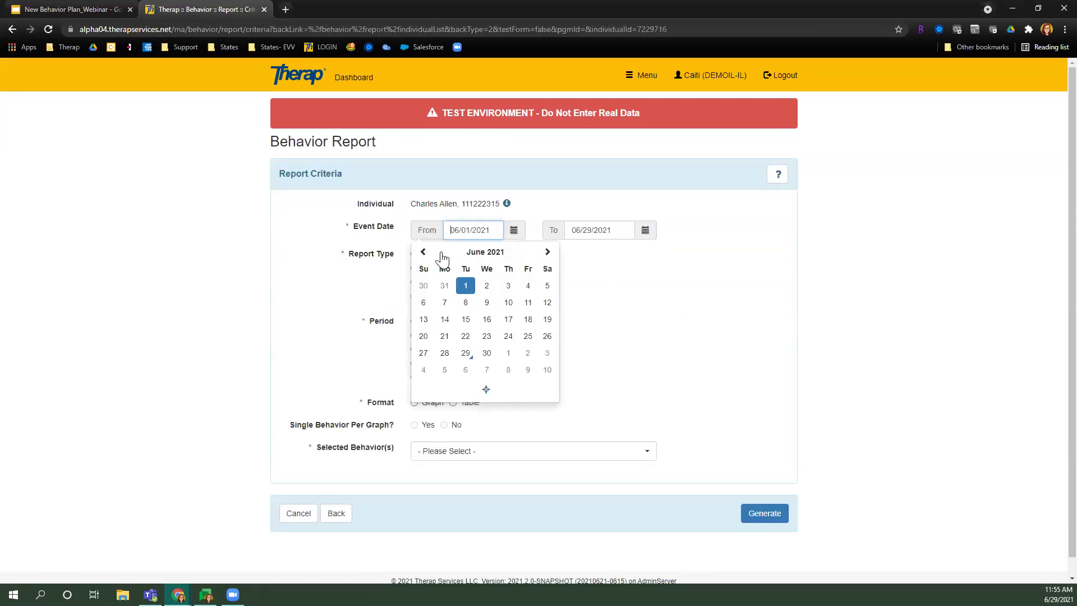
{"action": "left_click", "coordinate": [421, 252]}
{"action": "left_click", "coordinate": [547, 285]}
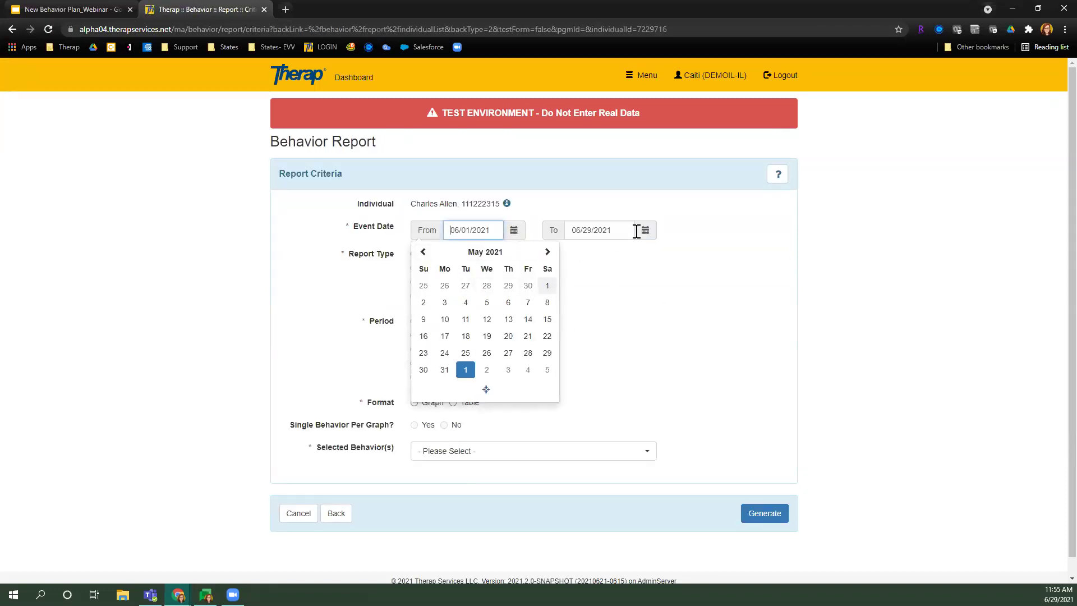
{"action": "left_click", "coordinate": [503, 270]}
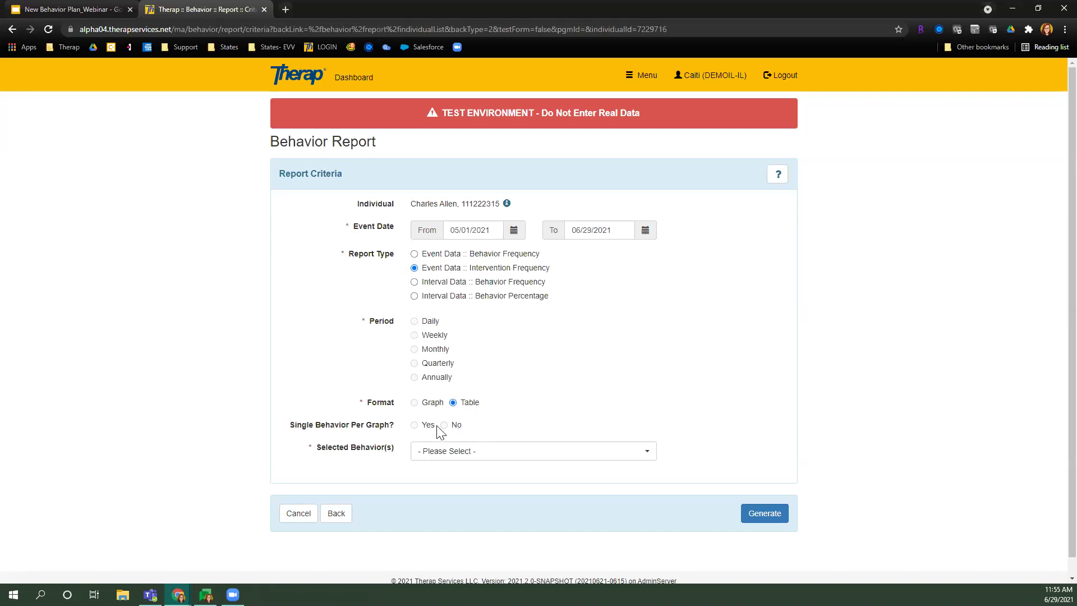
Step: Include Behavior A, Medication Refusal and Skin Picking, generate the intervention frequency report and review its table
{"action": "left_click", "coordinate": [461, 457]}
{"action": "left_click", "coordinate": [449, 510]}
{"action": "left_click", "coordinate": [442, 495]}
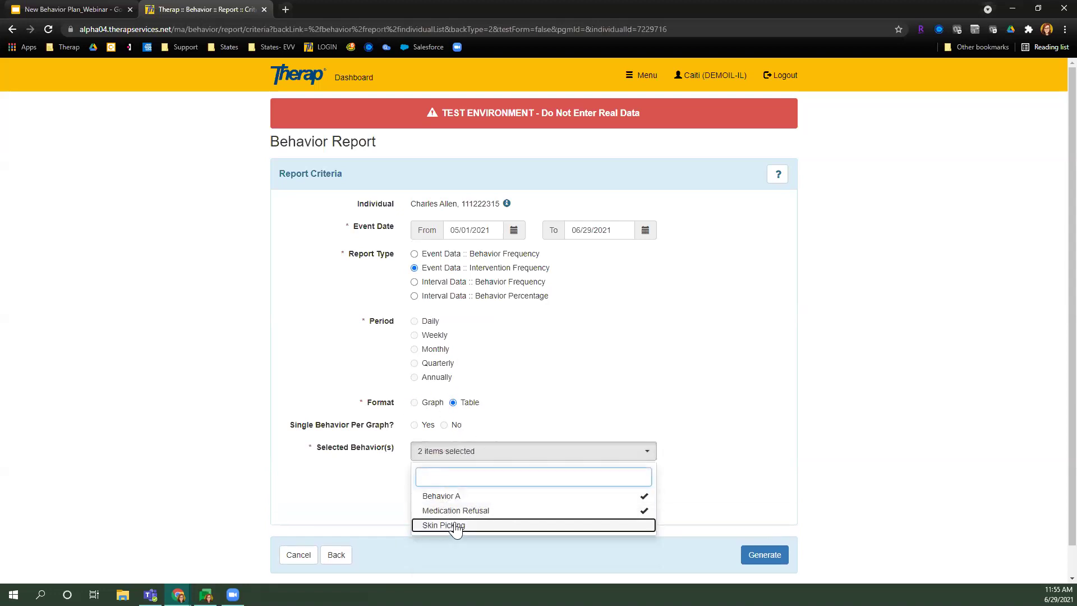
{"action": "left_click", "coordinate": [452, 524]}
{"action": "left_click", "coordinate": [580, 377]}
{"action": "scroll", "coordinate": [774, 449], "scroll_direction": "down", "scroll_amount": 2}
{"action": "left_click", "coordinate": [773, 526]}
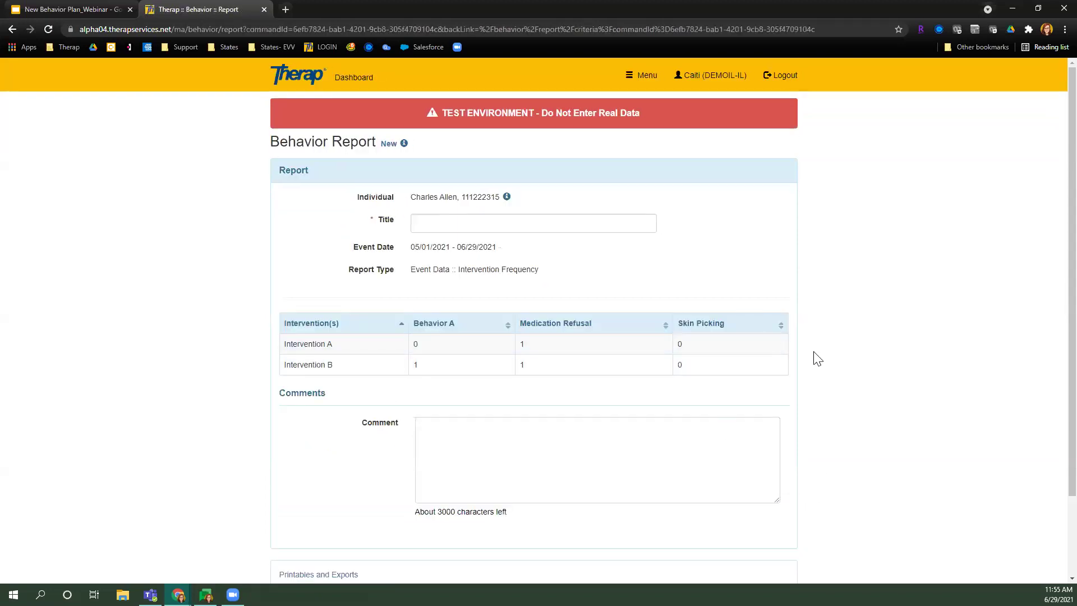
{"action": "scroll", "coordinate": [817, 357], "scroll_direction": "down", "scroll_amount": 2}
{"action": "scroll", "coordinate": [813, 355], "scroll_direction": "up", "scroll_amount": 2}
{"action": "scroll", "coordinate": [512, 352], "scroll_direction": "down", "scroll_amount": 2}
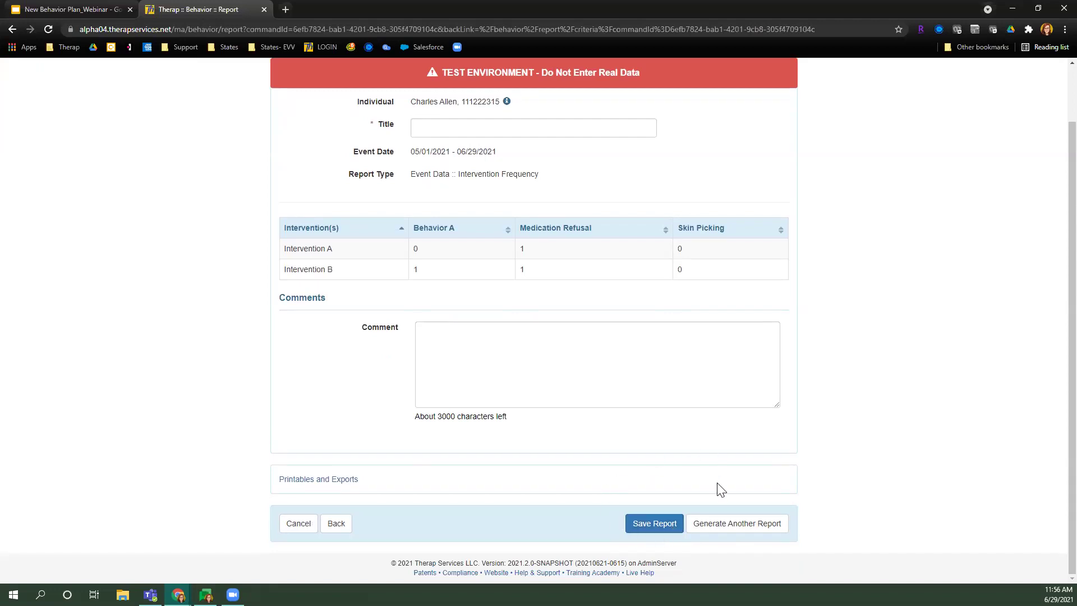
Step: Leave the intervention report unsaved and start a new behavior report for the same individual
{"action": "left_click", "coordinate": [707, 524]}
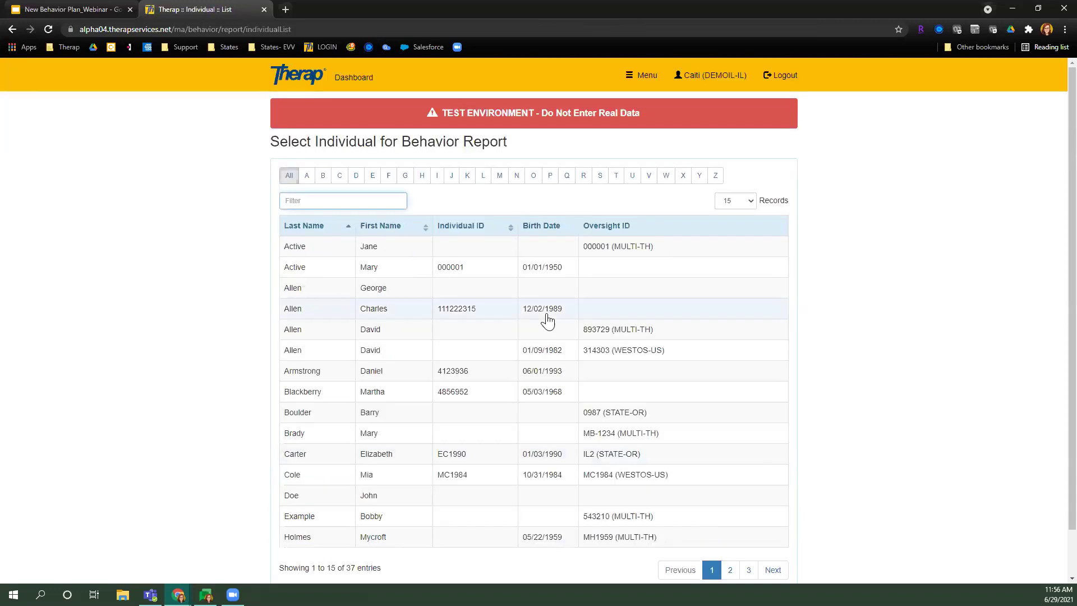
{"action": "type", "text": "char"}
{"action": "left_click", "coordinate": [472, 250]}
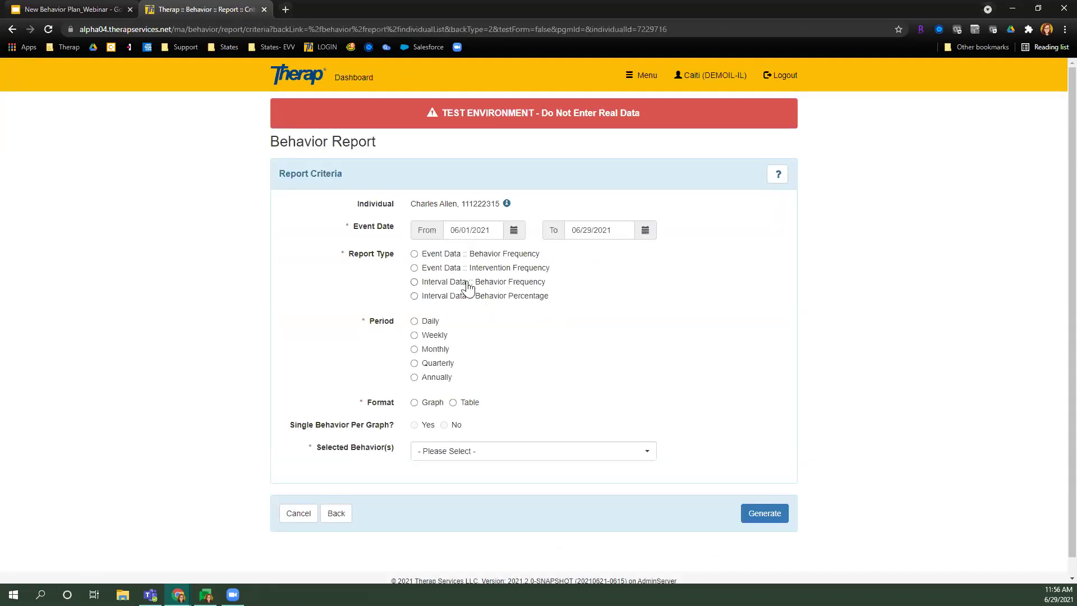
Step: Set the report type to Interval Data :: Behavior Frequency and the event start date to 05/01/2021
{"action": "left_click", "coordinate": [456, 282]}
{"action": "left_click", "coordinate": [513, 230]}
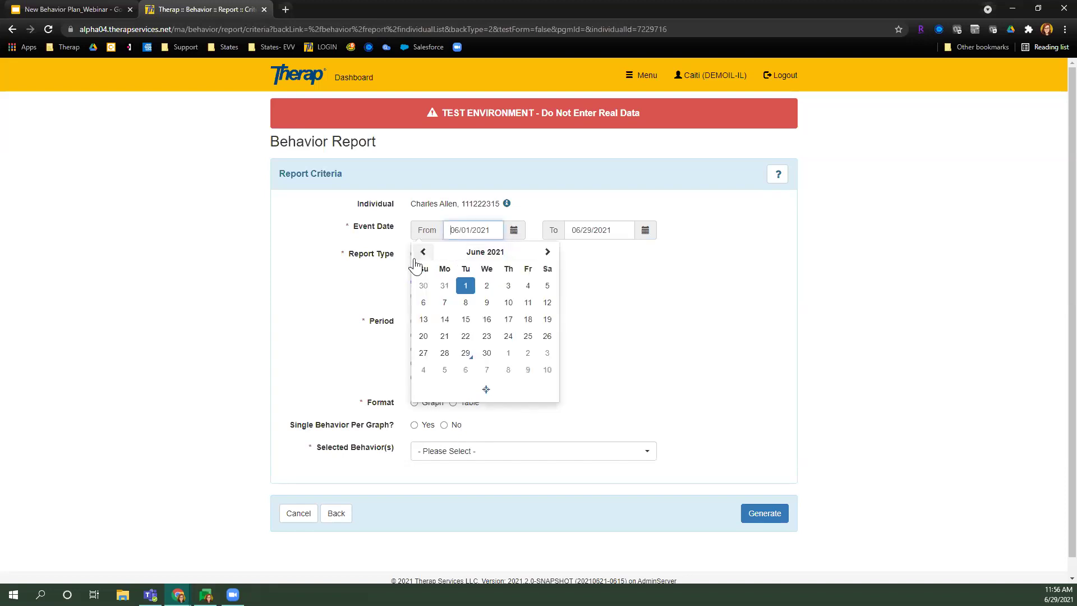
{"action": "left_click", "coordinate": [422, 251]}
{"action": "left_click", "coordinate": [547, 285]}
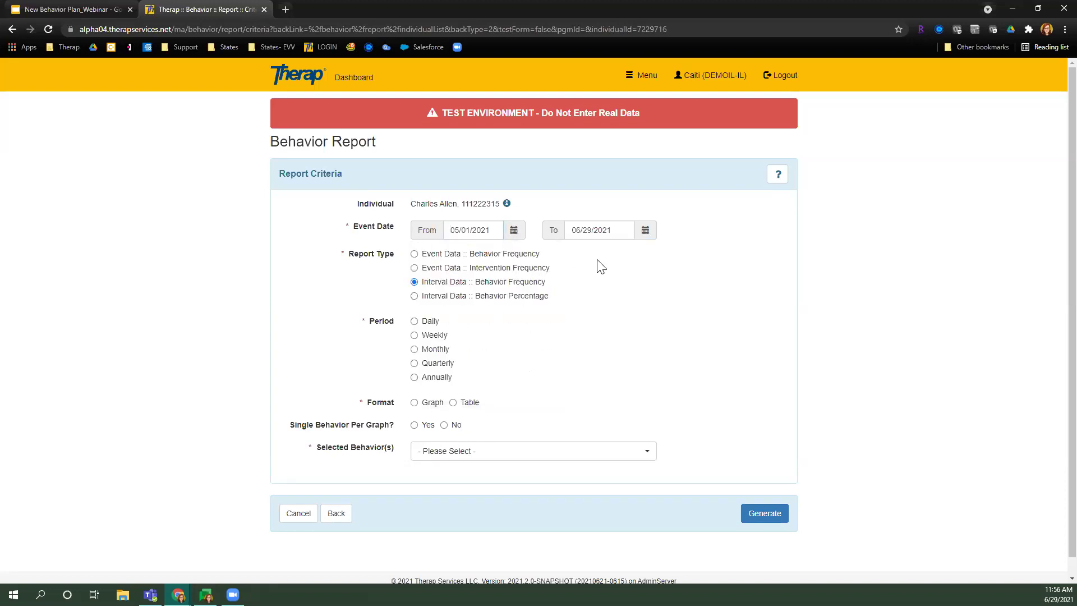
Step: Set the interval report's period to Weekly and its format to Graph, with Single Behavior Per Graph set to No
{"action": "scroll", "coordinate": [584, 342], "scroll_direction": "down", "scroll_amount": 1}
{"action": "left_click", "coordinate": [433, 286]}
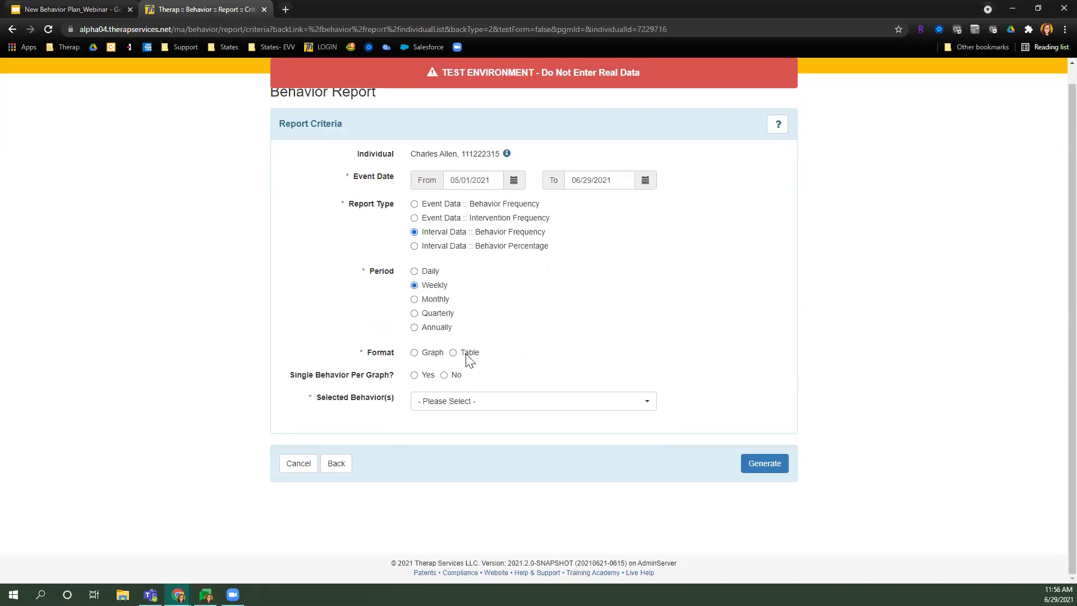
{"action": "left_click", "coordinate": [428, 353]}
{"action": "left_click", "coordinate": [445, 375]}
Step: Select only Skin Picking as the reported behavior and generate the interval frequency report
{"action": "left_click", "coordinate": [492, 401]}
{"action": "left_click", "coordinate": [488, 460]}
{"action": "left_click", "coordinate": [488, 447]}
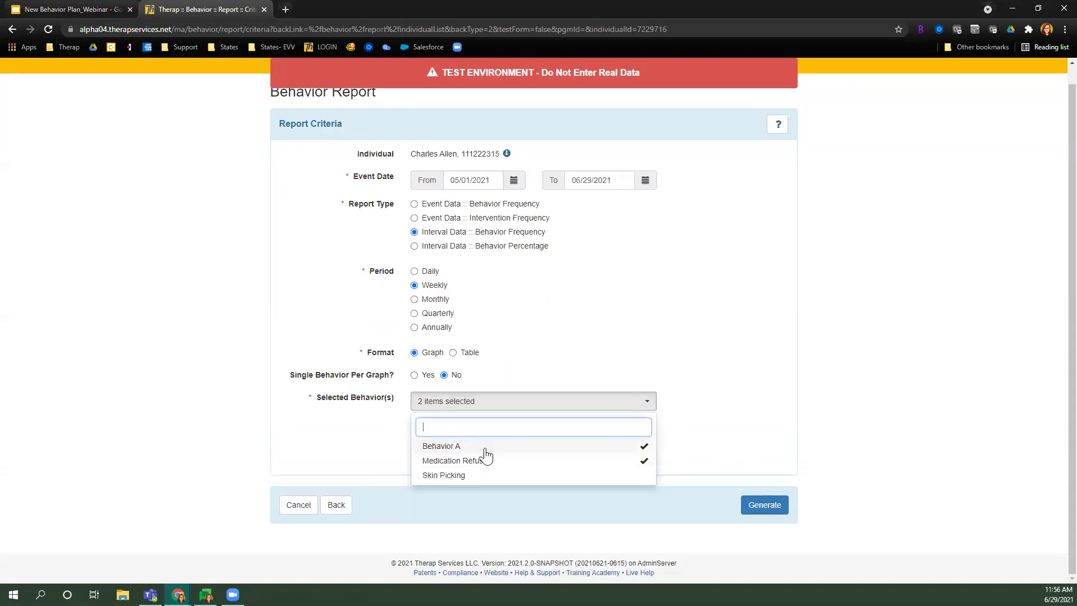
{"action": "left_click", "coordinate": [533, 475]}
{"action": "left_click", "coordinate": [610, 447]}
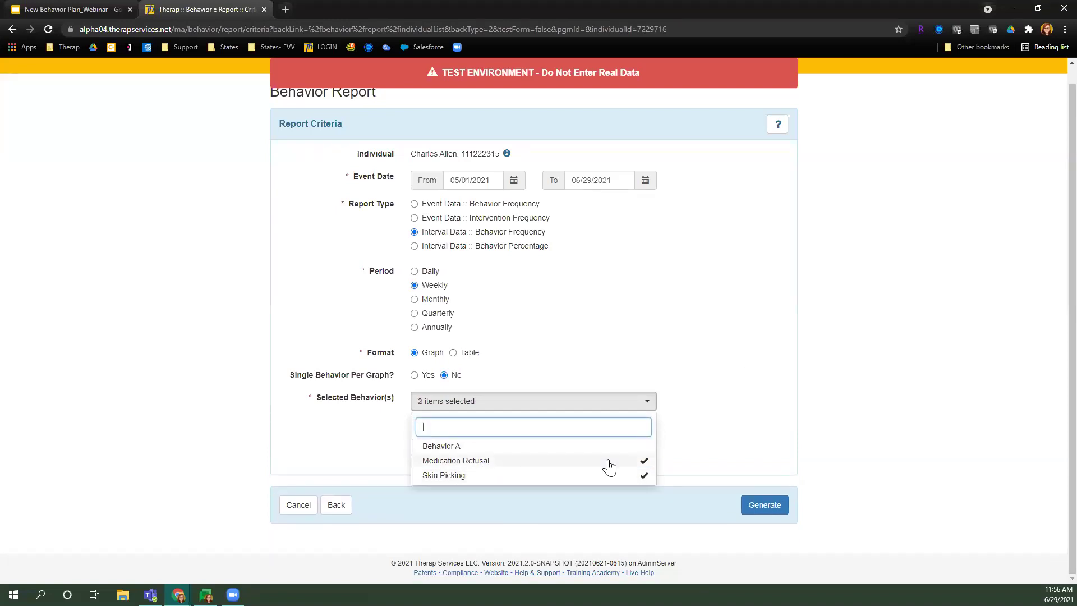
{"action": "left_click", "coordinate": [609, 460]}
{"action": "left_click", "coordinate": [731, 403]}
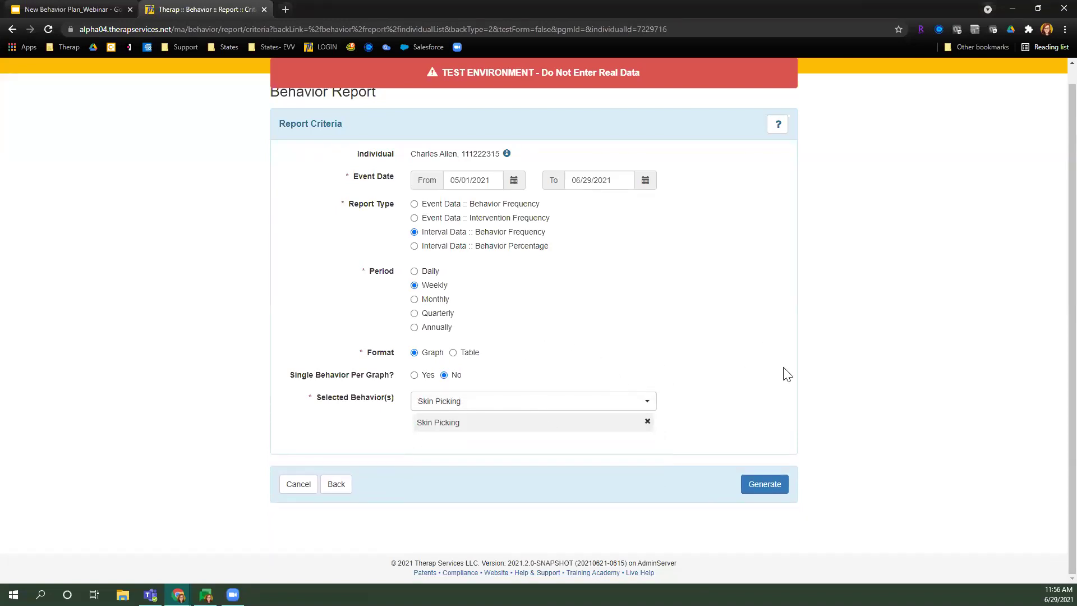
{"action": "left_click", "coordinate": [766, 492]}
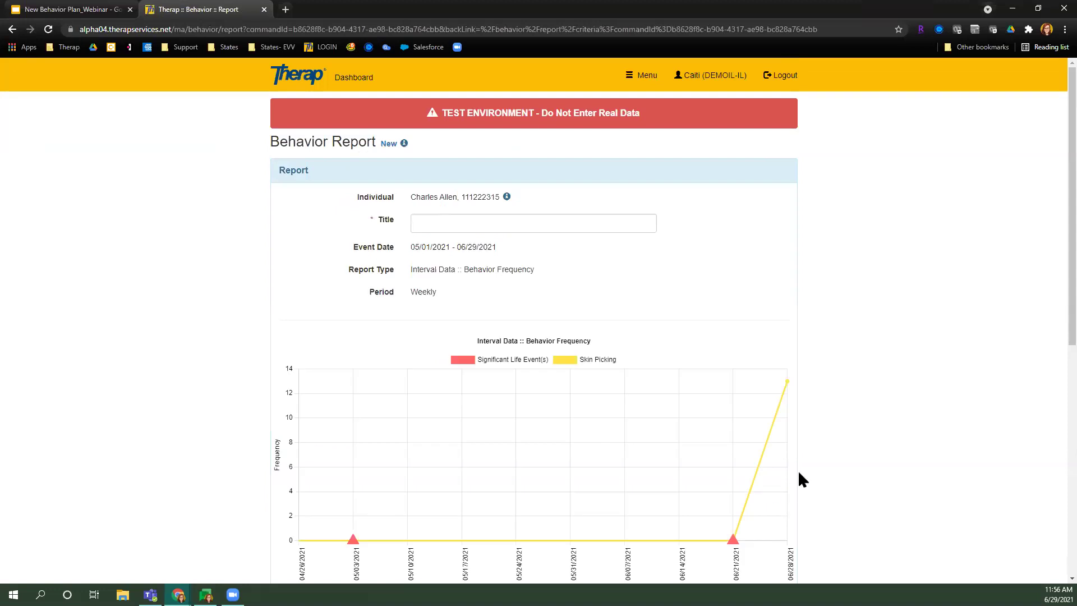
Step: Examine the Skin Picking graph's significant life event marker and data point, the life events table and the comments area
{"action": "scroll", "coordinate": [958, 297], "scroll_direction": "down", "scroll_amount": 4}
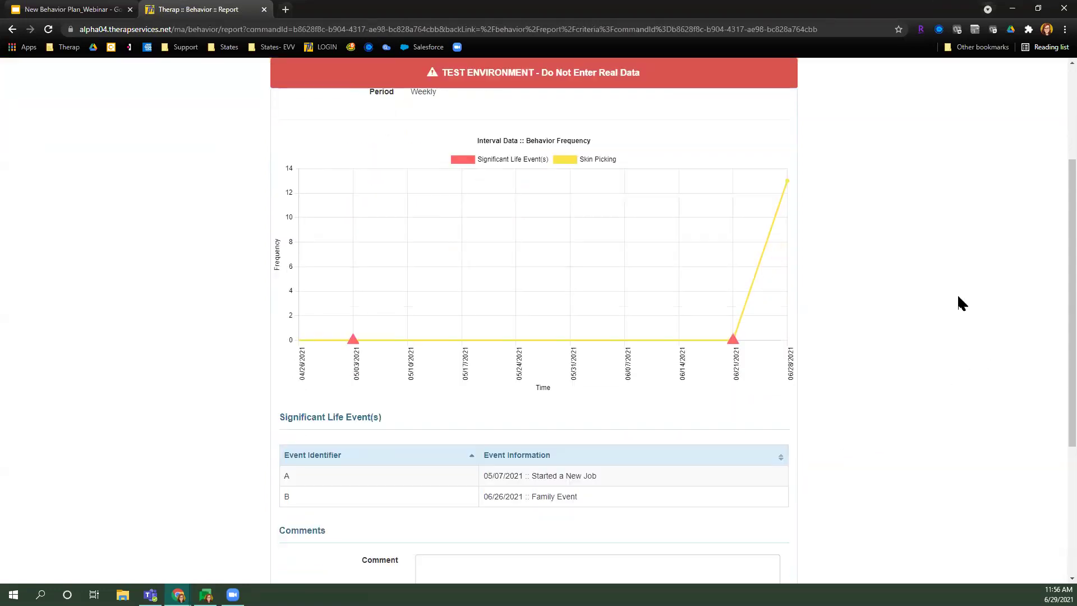
{"action": "scroll", "coordinate": [958, 296], "scroll_direction": "up", "scroll_amount": 1}
{"action": "mouse_move", "coordinate": [350, 394]}
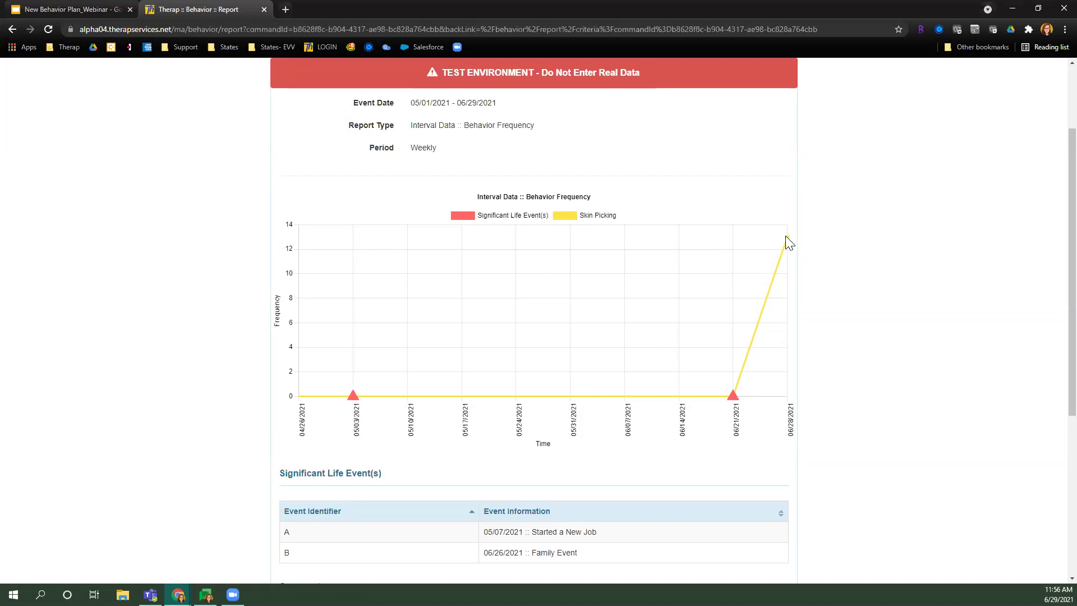
{"action": "mouse_move", "coordinate": [786, 236]}
{"action": "scroll", "coordinate": [866, 218], "scroll_direction": "down", "scroll_amount": 5}
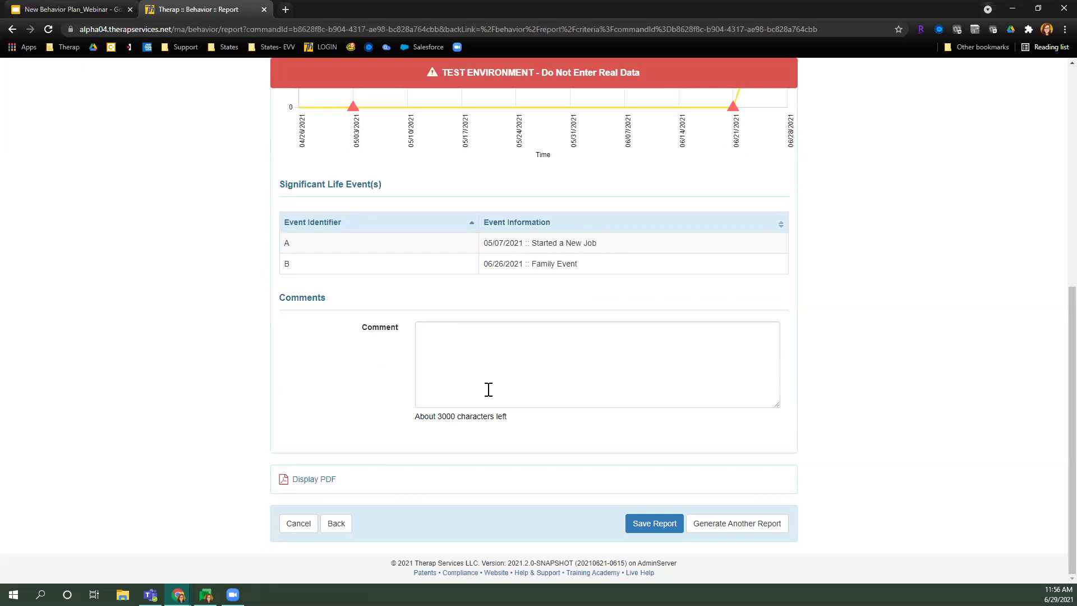
Step: Export the interval frequency report as a PDF, open the file and review its graph and life events
{"action": "left_click", "coordinate": [309, 483]}
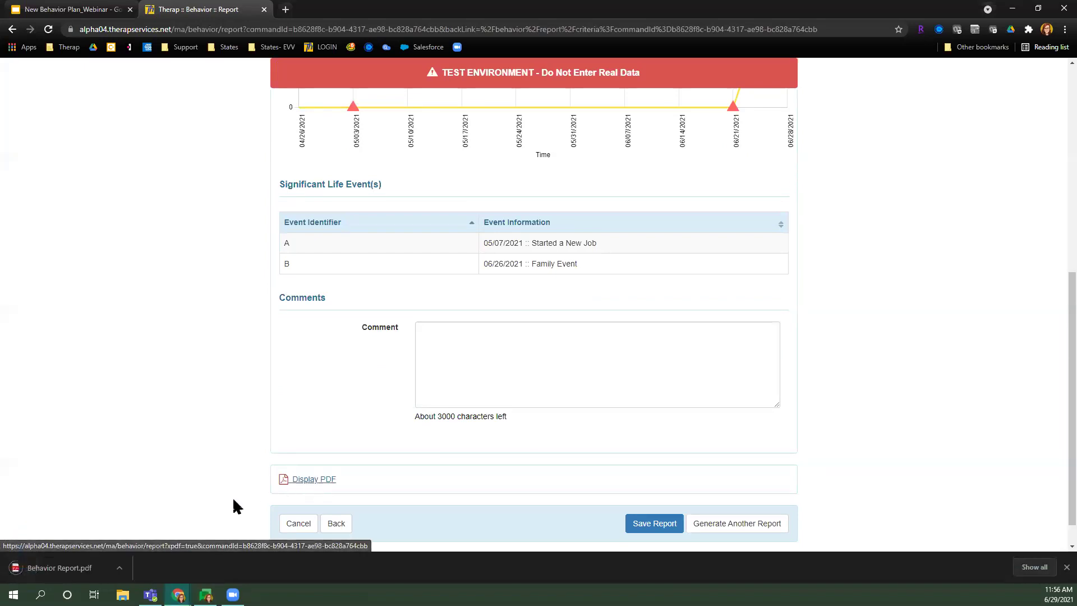
{"action": "left_click", "coordinate": [61, 566]}
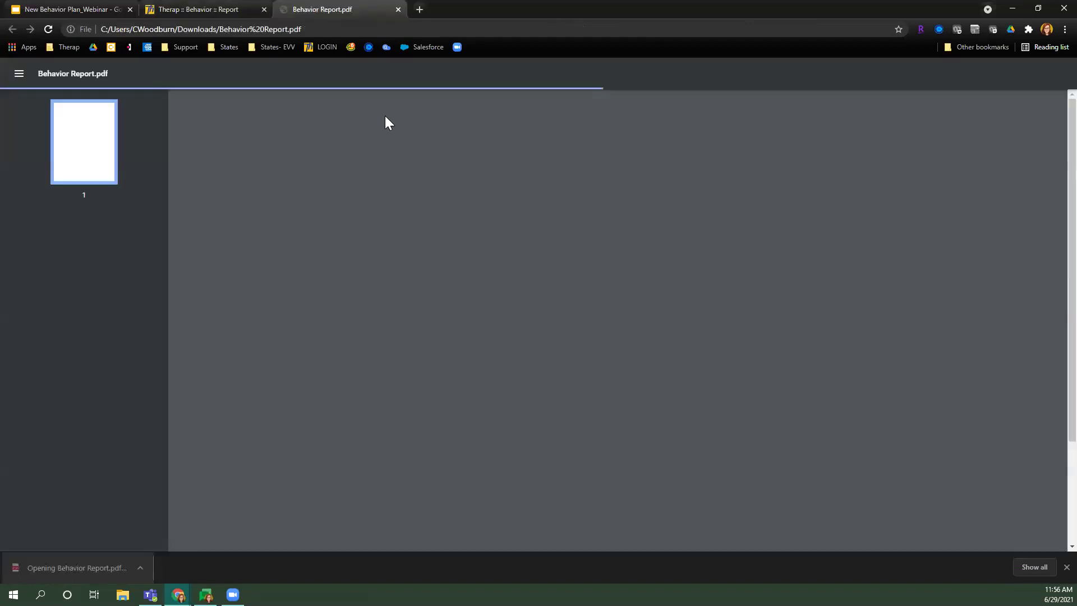
{"action": "scroll", "coordinate": [715, 199], "scroll_direction": "down", "scroll_amount": 1}
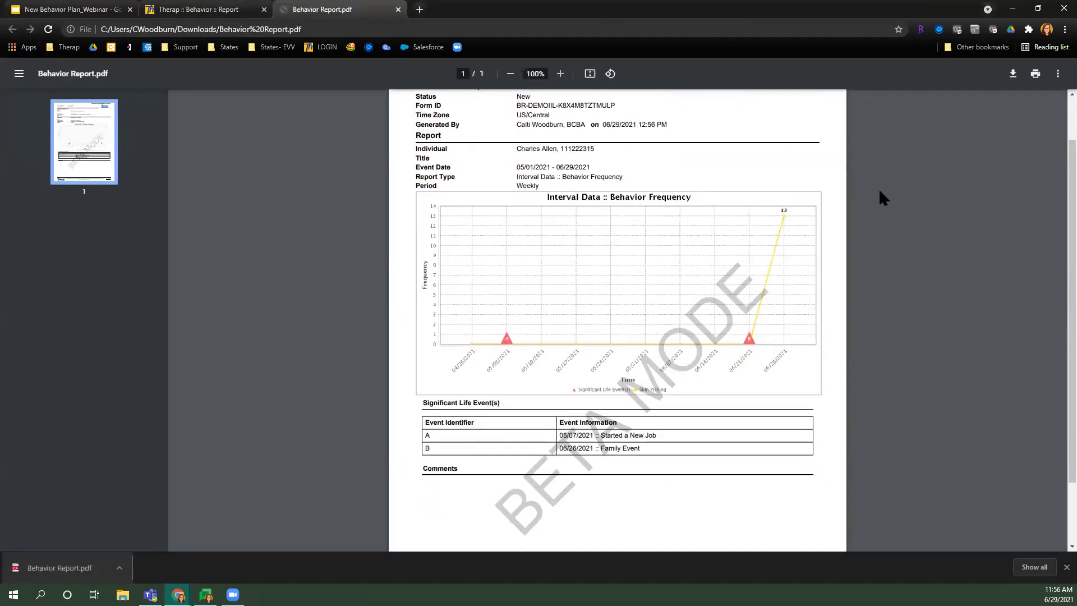
{"action": "scroll", "coordinate": [906, 208], "scroll_direction": "up", "scroll_amount": 1}
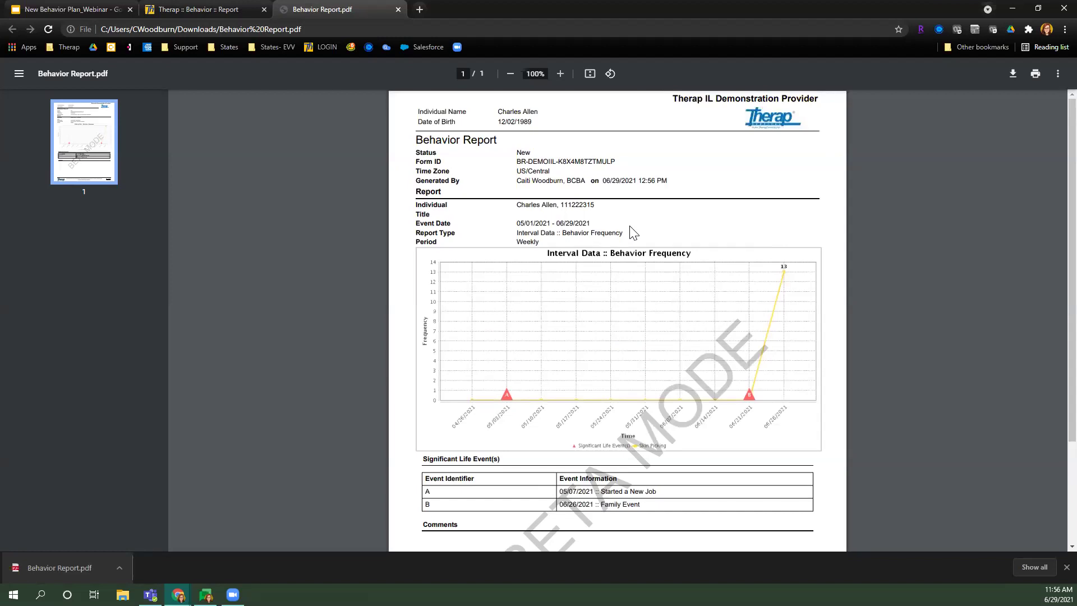
{"action": "scroll", "coordinate": [630, 228], "scroll_direction": "down", "scroll_amount": 2}
{"action": "scroll", "coordinate": [636, 221], "scroll_direction": "up", "scroll_amount": 2}
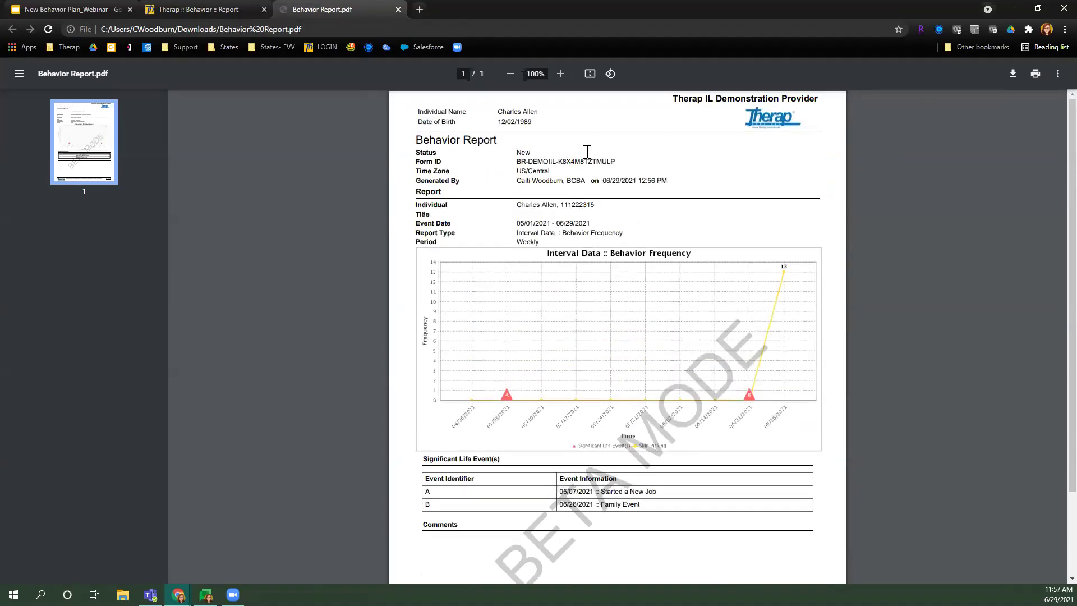
Step: Return from the PDF to the report criteria and change the report type to Interval Data :: Behavior Percentage
{"action": "left_click", "coordinate": [226, 16]}
{"action": "left_click", "coordinate": [336, 523]}
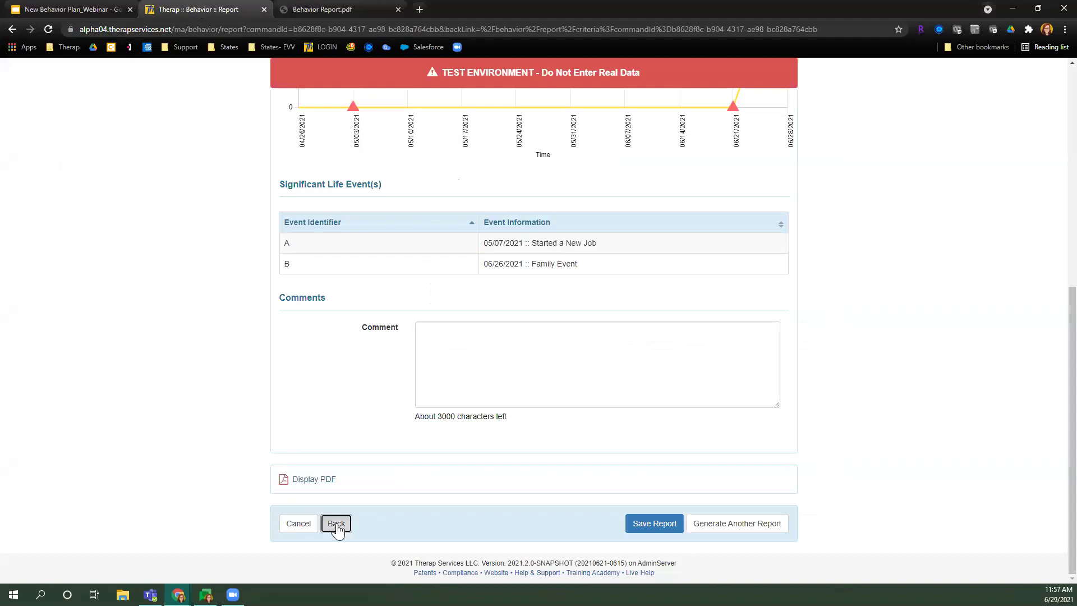
{"action": "left_click", "coordinate": [446, 299]}
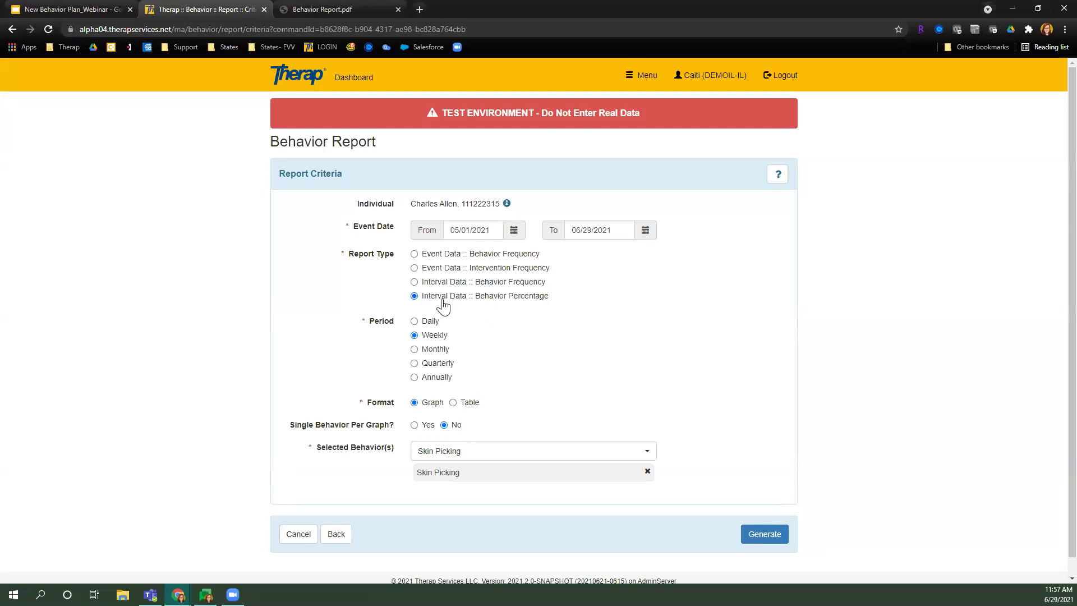
Step: Generate the weekly Interval Data behavior percentage graph for Skin Picking, review its graph, life events and comments area, and return to the report criteria
{"action": "left_click", "coordinate": [767, 535]}
{"action": "scroll", "coordinate": [756, 367], "scroll_direction": "down", "scroll_amount": 1}
{"action": "scroll", "coordinate": [755, 368], "scroll_direction": "down", "scroll_amount": 2}
{"action": "scroll", "coordinate": [754, 355], "scroll_direction": "up", "scroll_amount": 1}
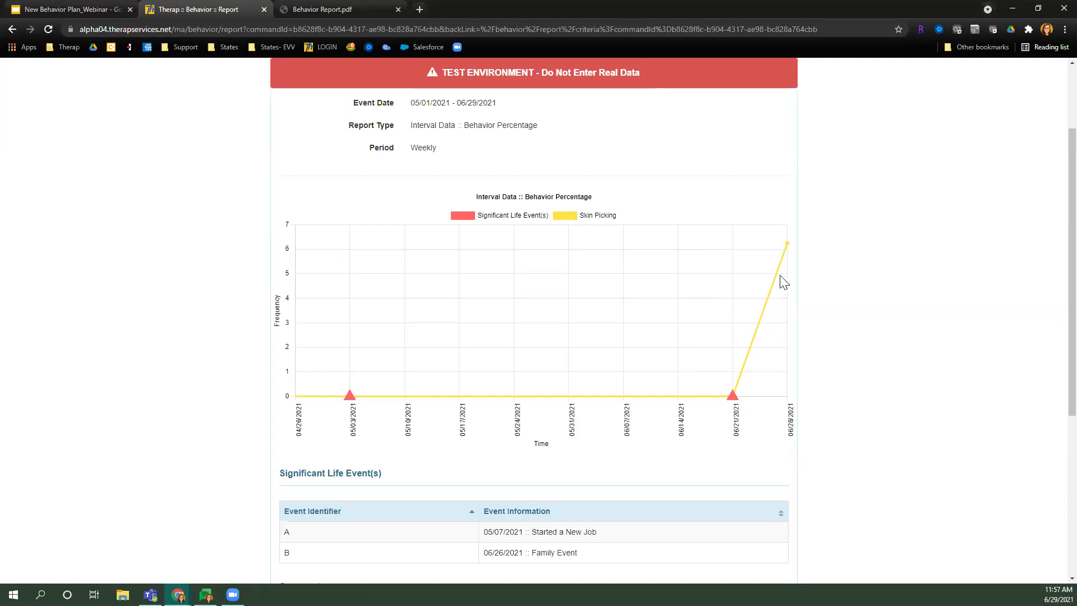
{"action": "scroll", "coordinate": [718, 291], "scroll_direction": "down", "scroll_amount": 5}
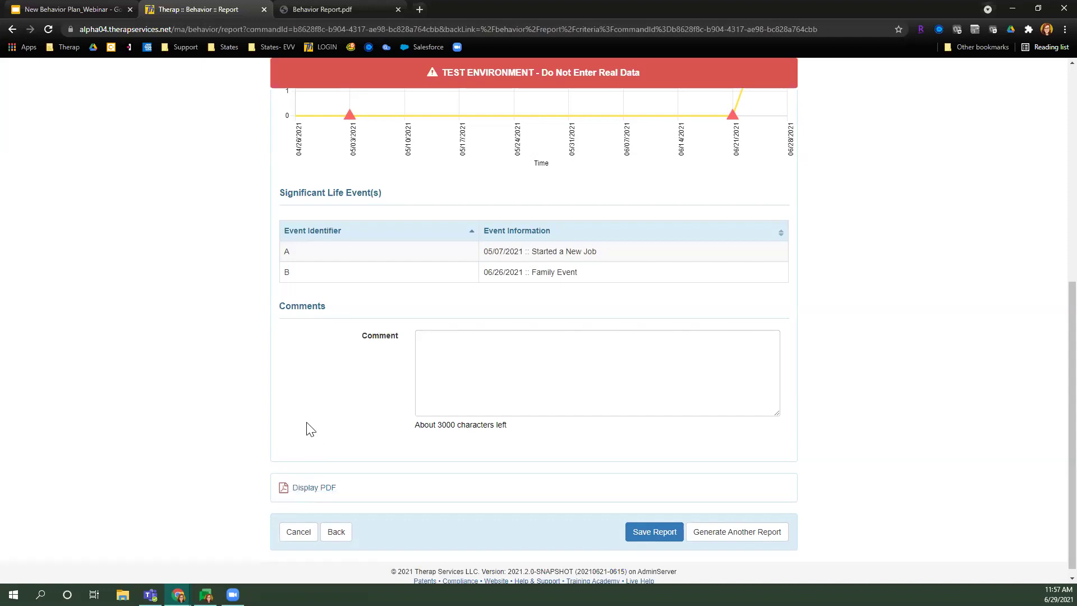
{"action": "left_click", "coordinate": [339, 532]}
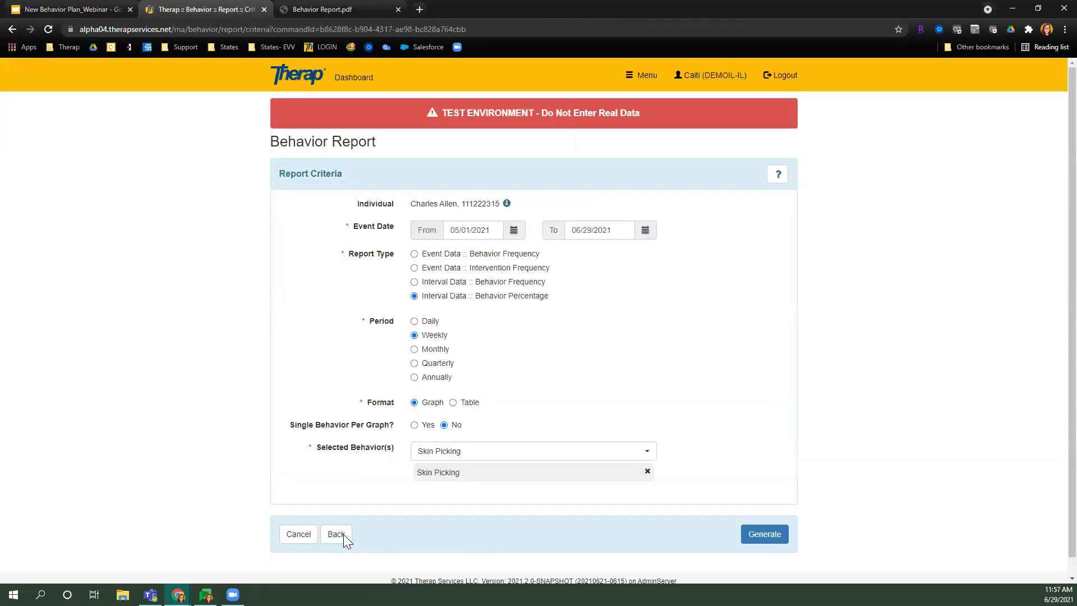
Step: Go back to the dashboard, start a new Significant Life Event(s) entry, and filter the individual list by first name to select the individual
{"action": "left_click", "coordinate": [359, 76]}
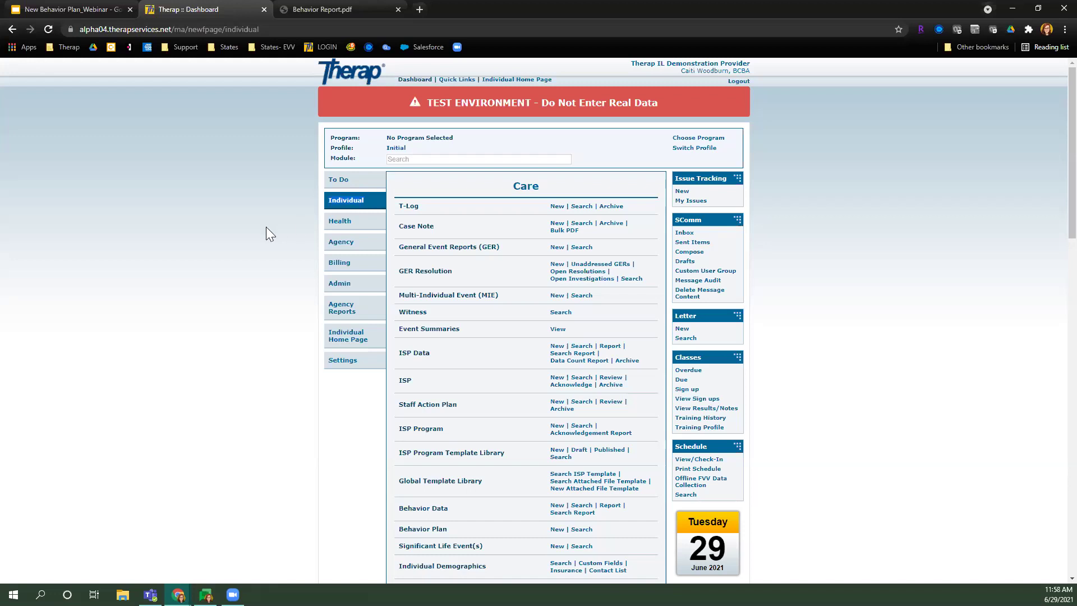
{"action": "scroll", "coordinate": [274, 222], "scroll_direction": "down", "scroll_amount": 5}
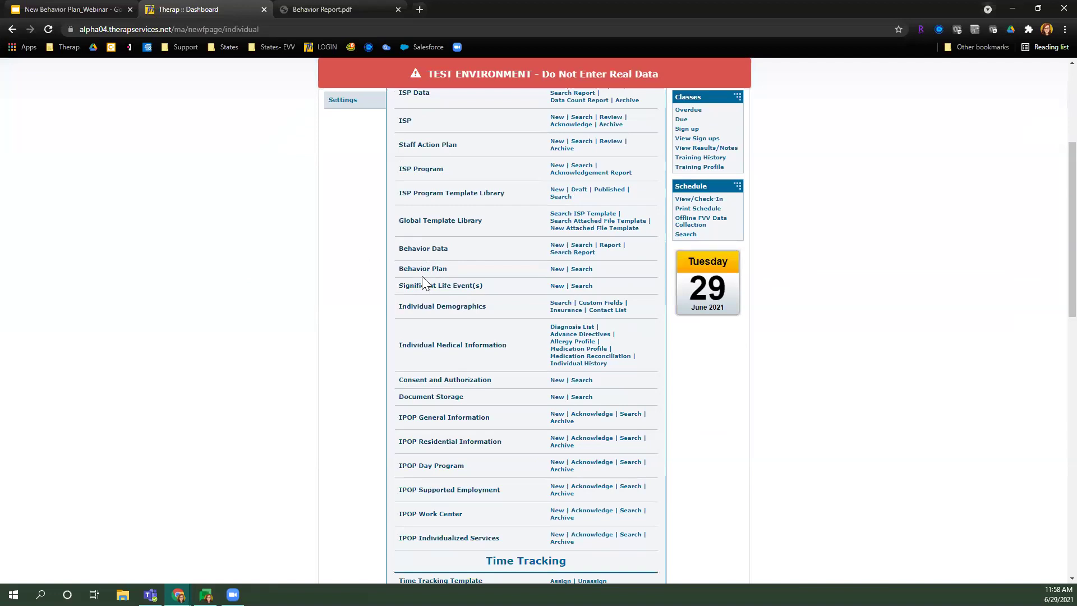
{"action": "left_click_drag", "start_coordinate": [397, 285], "coordinate": [493, 283]}
{"action": "left_click", "coordinate": [560, 286]}
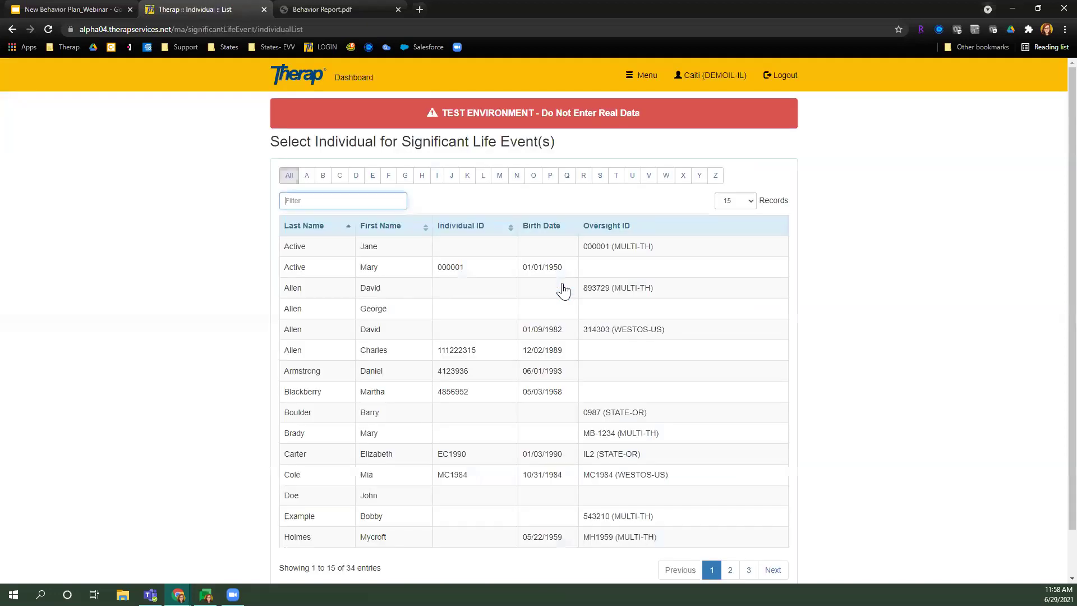
{"action": "type", "text": "ale"}
{"action": "left_click", "coordinate": [461, 242]}
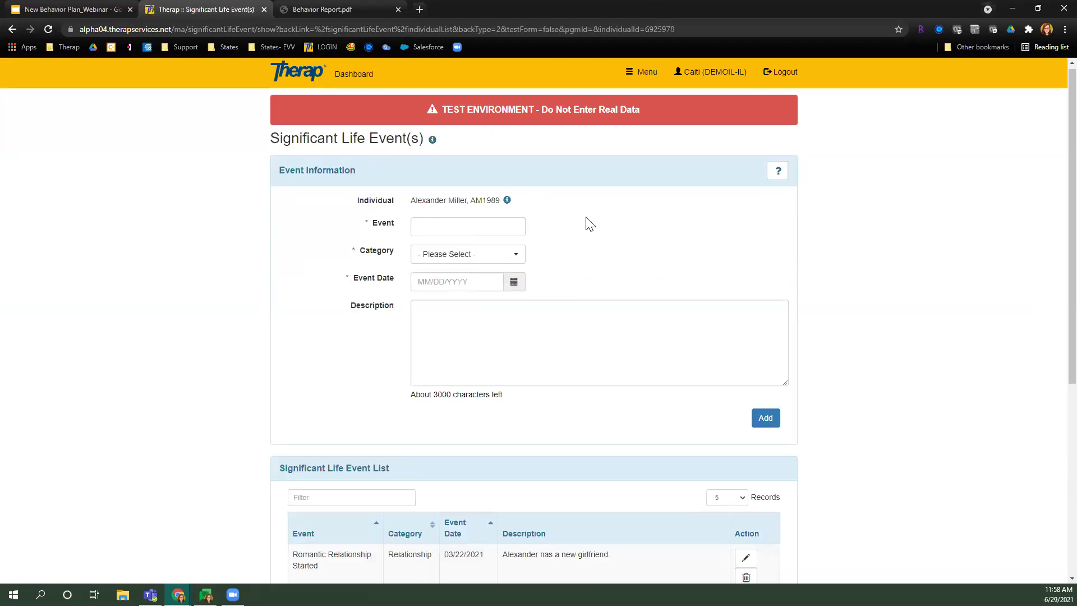
Step: Examine the individual's event information form and the Significant Life Event List with its edit and remove actions
{"action": "scroll", "coordinate": [587, 217], "scroll_direction": "down", "scroll_amount": 3}
{"action": "scroll", "coordinate": [587, 217], "scroll_direction": "up", "scroll_amount": 3}
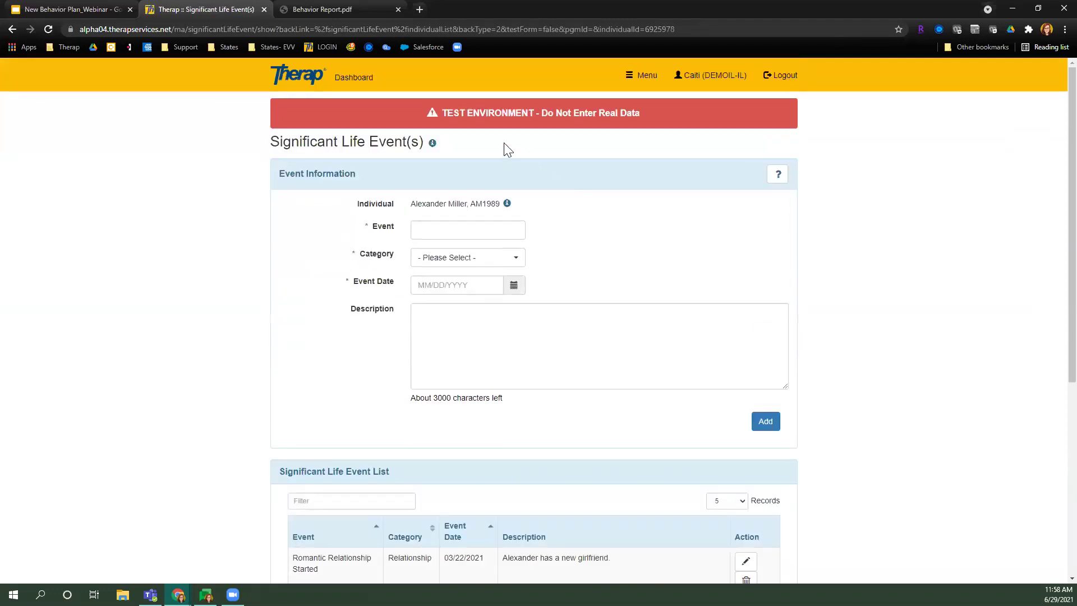
{"action": "scroll", "coordinate": [362, 325], "scroll_direction": "down", "scroll_amount": 6}
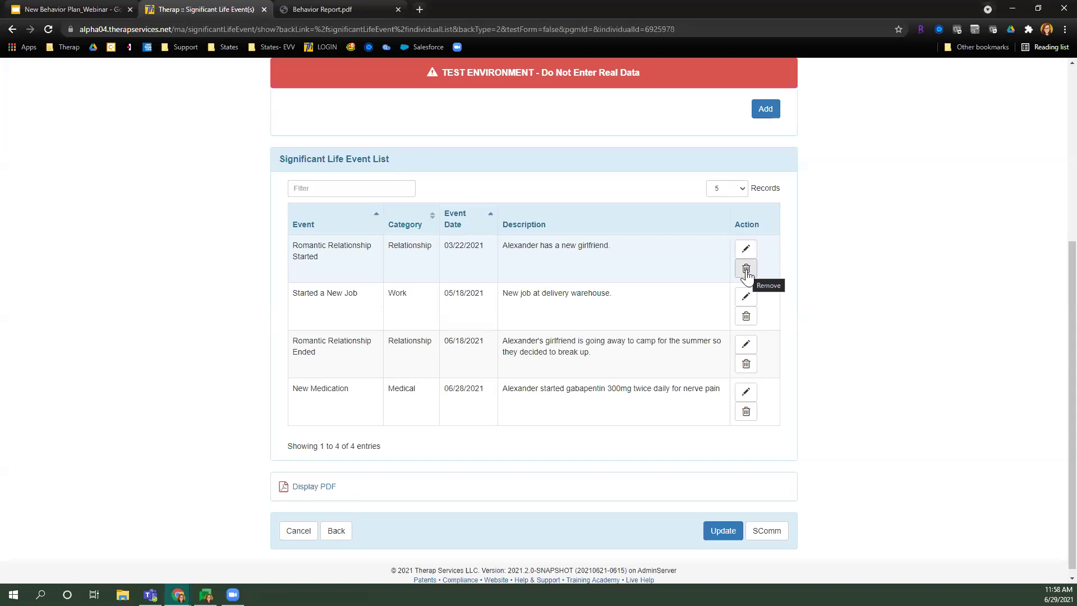
{"action": "scroll", "coordinate": [392, 241], "scroll_direction": "up", "scroll_amount": 6}
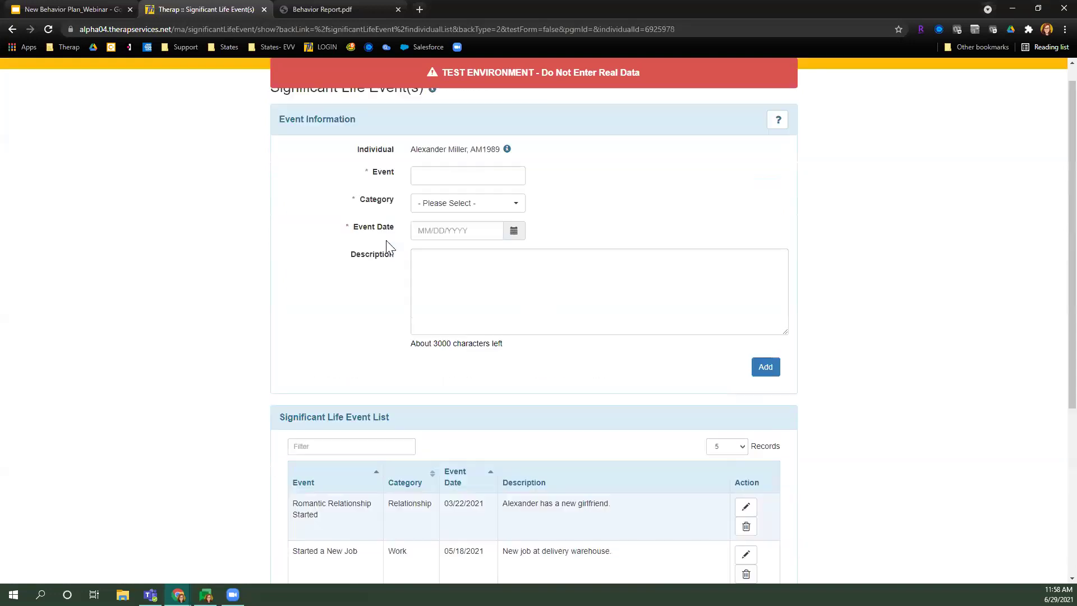
Step: Open the same individual's Individual Home Page from the dashboard and expand the Behavior Data and Behavior Plan modules
{"action": "left_click", "coordinate": [331, 89]}
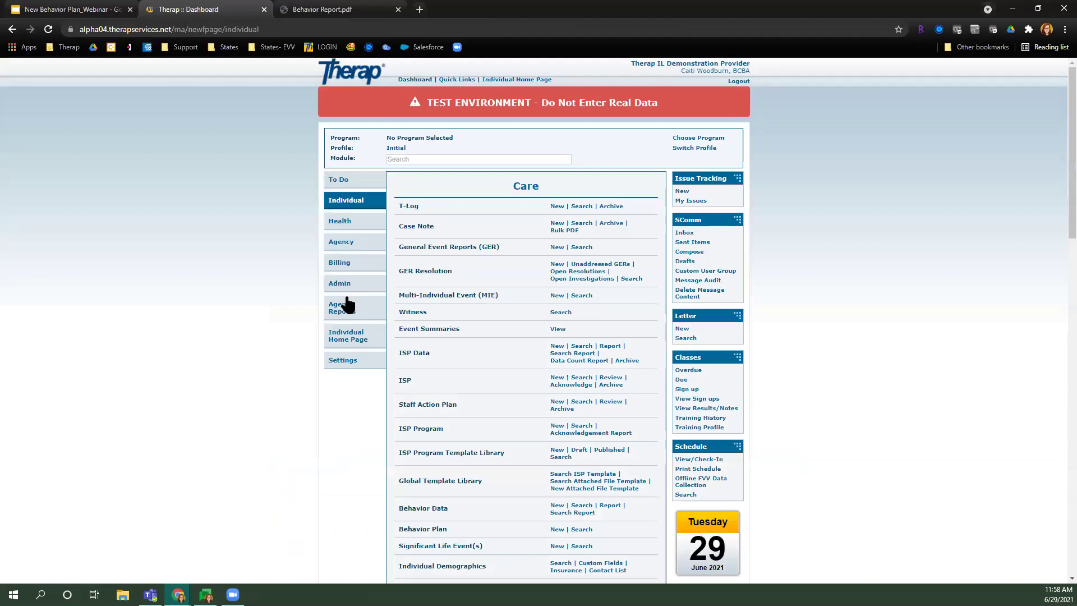
{"action": "left_click", "coordinate": [342, 344]}
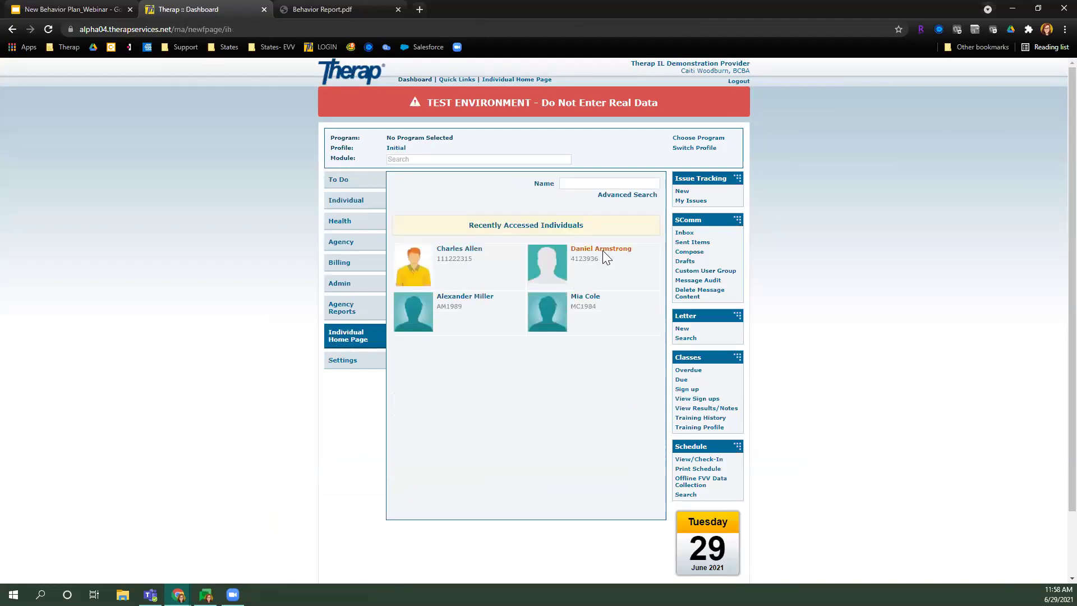
{"action": "left_click", "coordinate": [455, 306]}
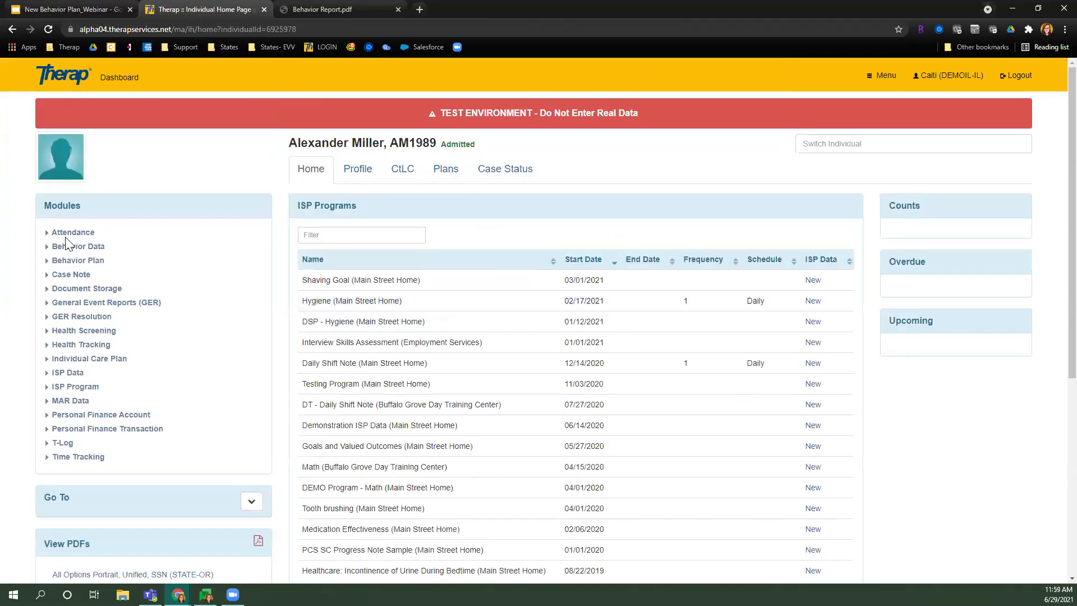
{"action": "left_click", "coordinate": [66, 247]}
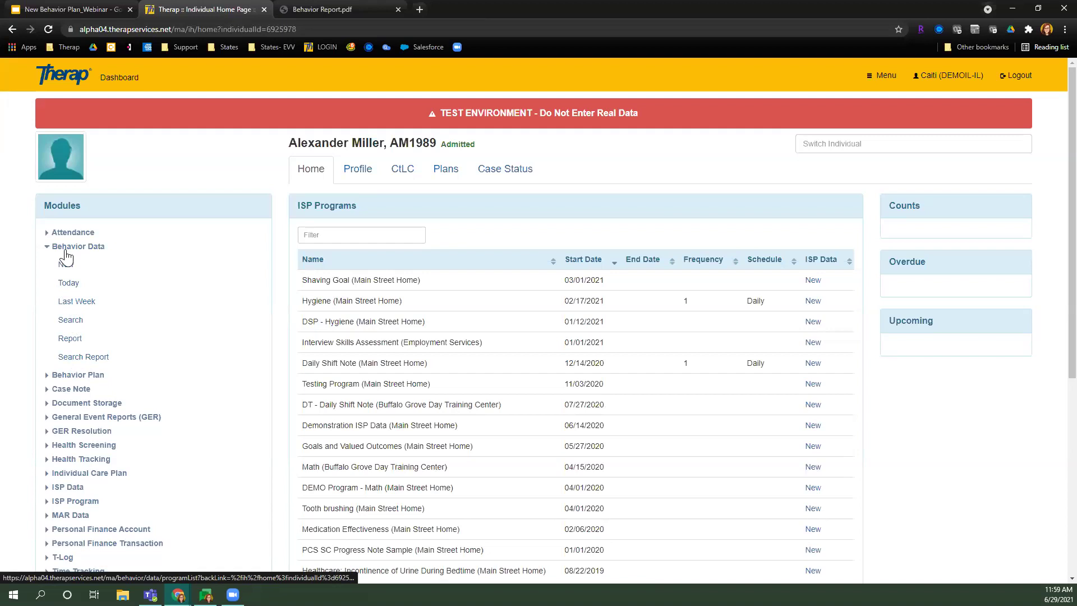
{"action": "left_click", "coordinate": [48, 376]}
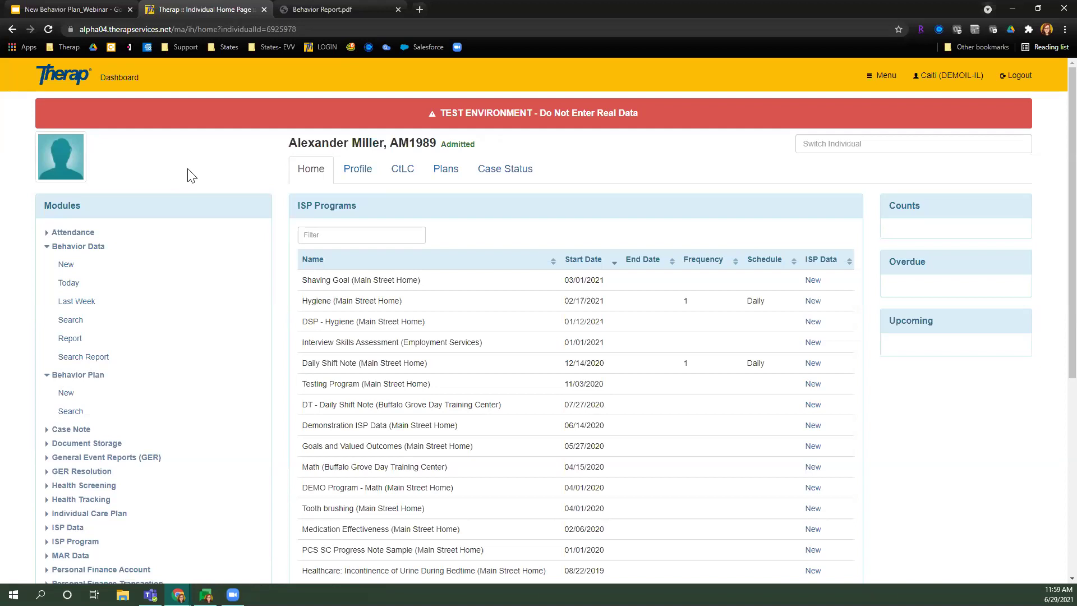
Step: Switch to the New Behavior Plan_Webinar presentation in Google Slides and start the slideshow from the closing slide 33
{"action": "left_click", "coordinate": [342, 9]}
{"action": "left_click", "coordinate": [58, 9]}
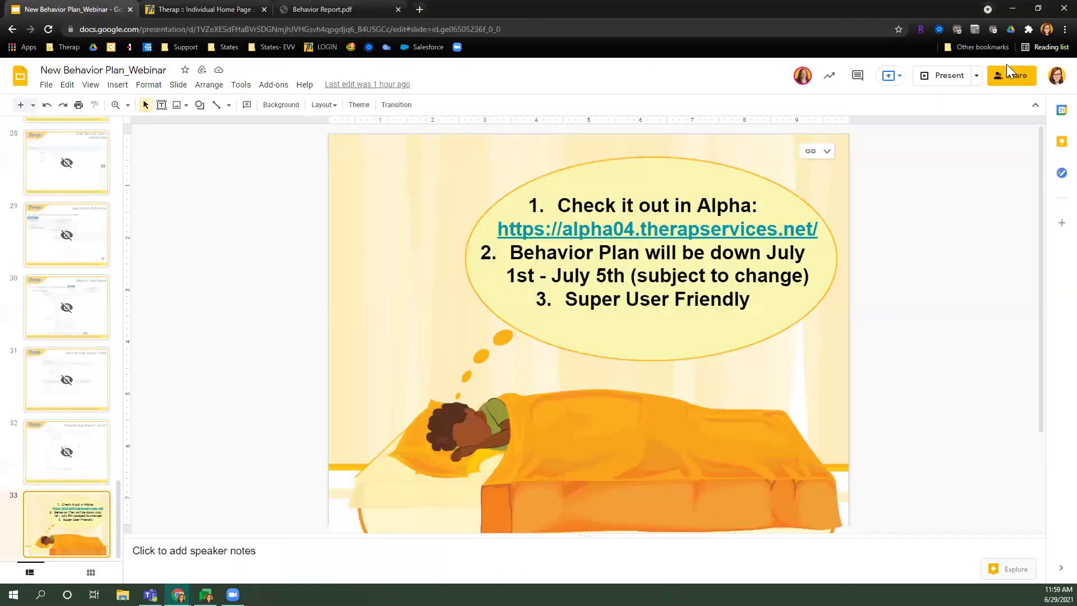
{"action": "left_click", "coordinate": [940, 77]}
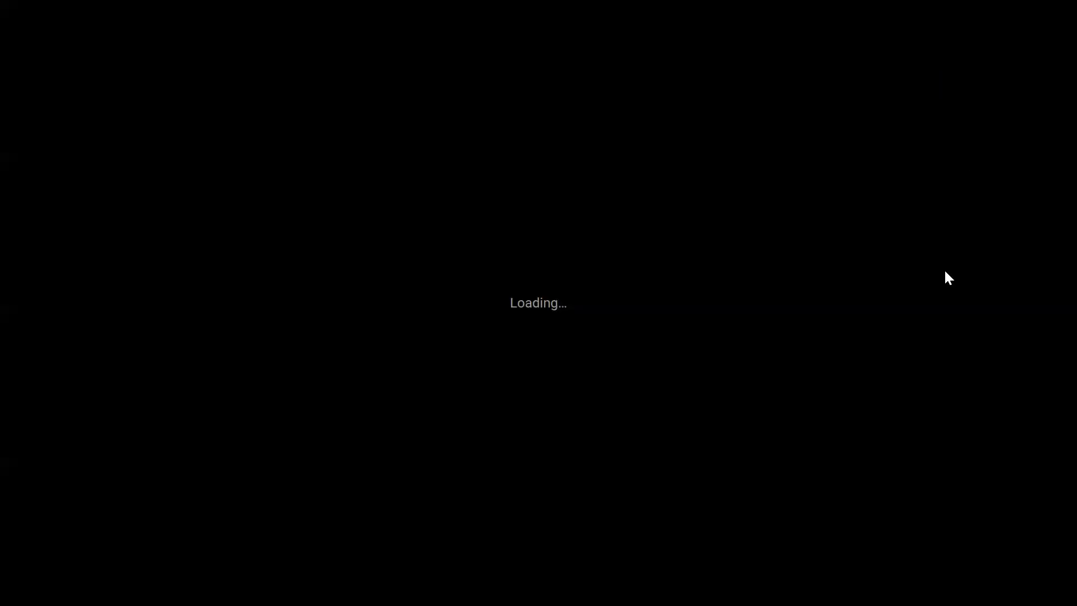